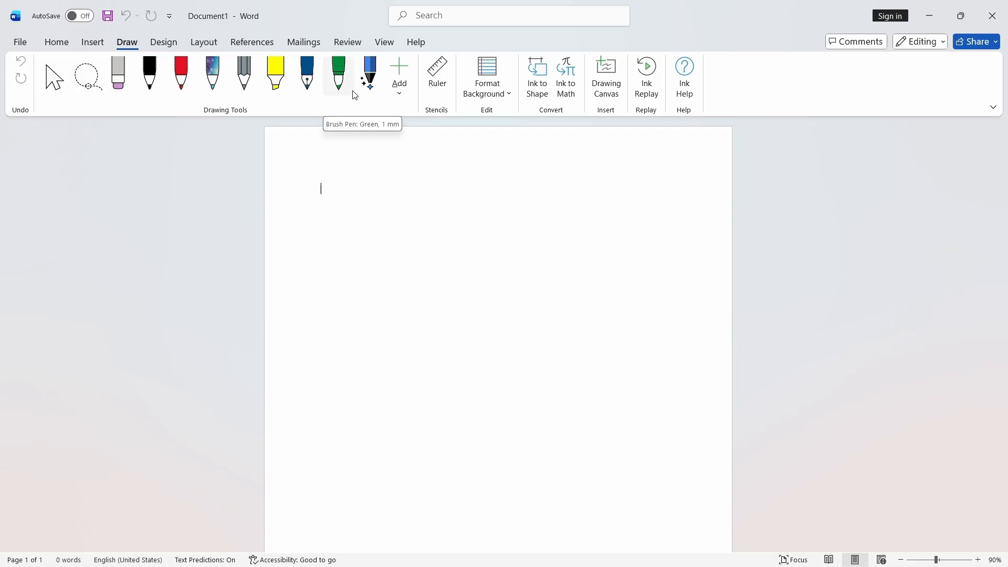
- Scribble freehand strokes across the page with the black pen
click(150, 79)
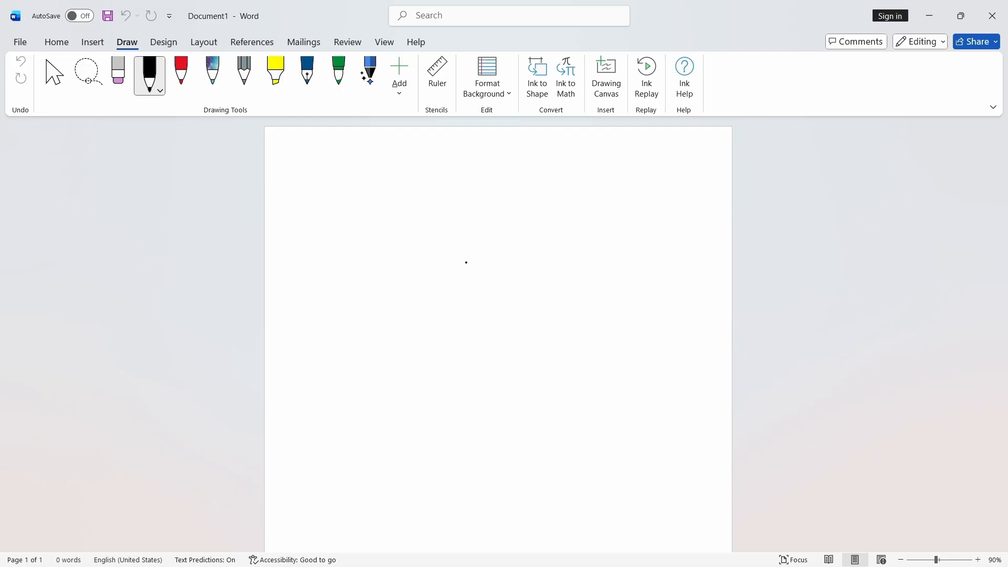
mouse_move(308, 207)
mouse_down()
mouse_move(315, 236)
mouse_move(308, 216)
mouse_move(357, 238)
mouse_move(387, 215)
mouse_move(553, 203)
mouse_up()
mouse_move(375, 256)
mouse_down()
mouse_move(415, 266)
mouse_move(504, 241)
mouse_up()
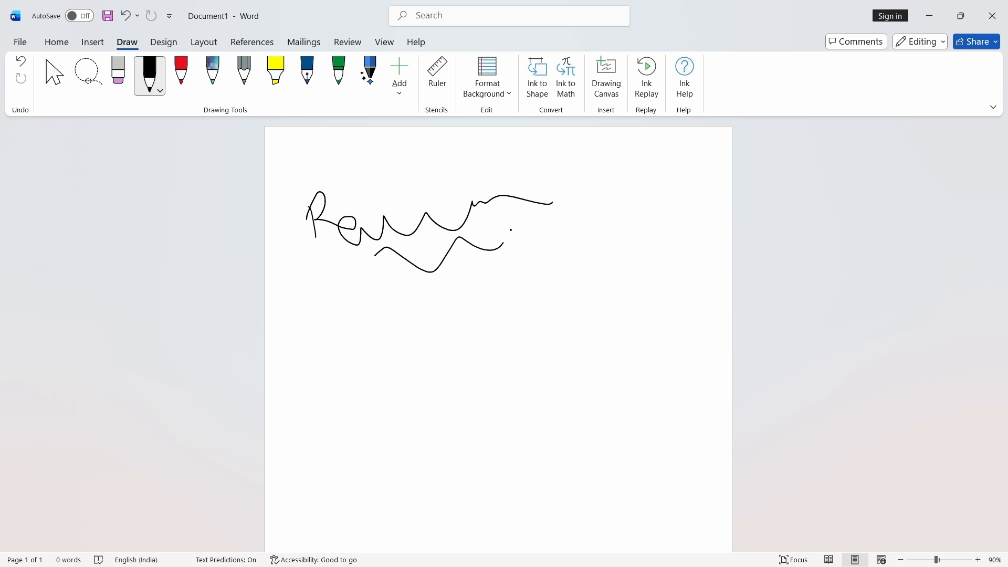
mouse_move(518, 229)
mouse_down()
mouse_move(523, 273)
mouse_move(528, 257)
mouse_move(476, 269)
mouse_up()
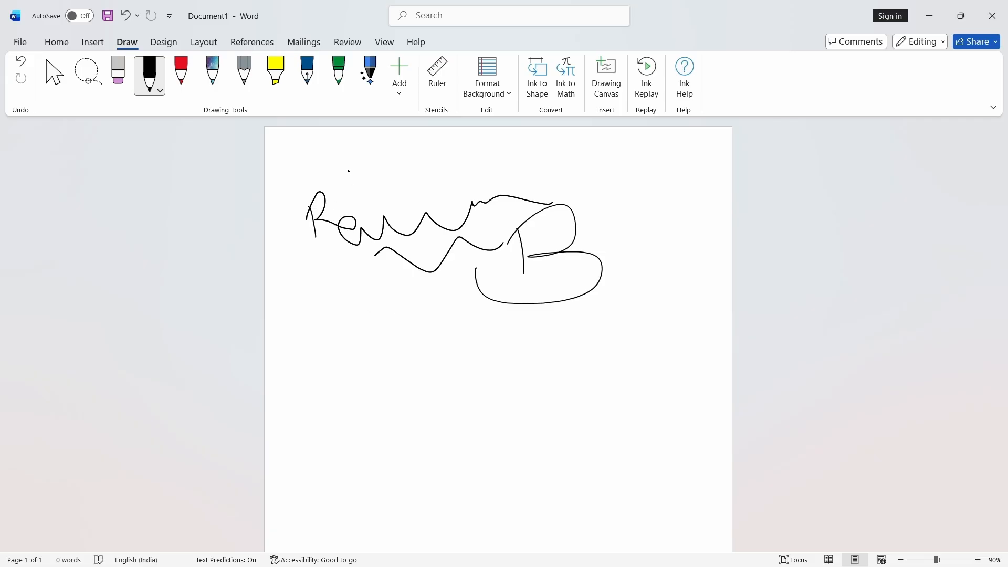
- Add more freehand strokes with the black, red and galaxy pens
mouse_move(335, 176)
mouse_down()
mouse_move(271, 213)
mouse_move(556, 213)
mouse_move(302, 302)
mouse_move(451, 255)
mouse_move(497, 267)
mouse_up()
click(181, 73)
click(213, 74)
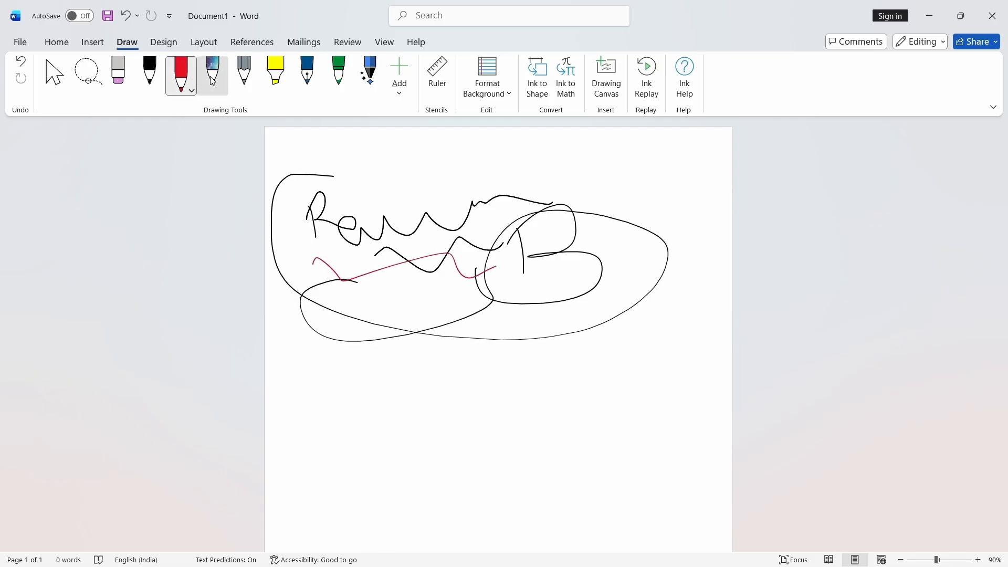
mouse_move(335, 218)
mouse_down()
mouse_move(386, 203)
mouse_move(529, 293)
mouse_move(527, 320)
mouse_up()
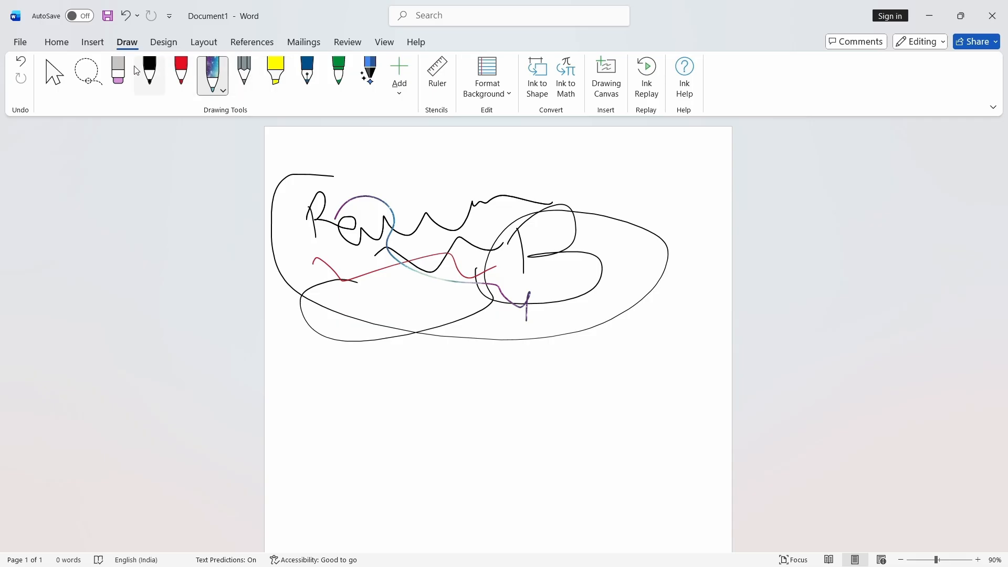
- Erase all the ink strokes from the page with the eraser
click(119, 73)
mouse_move(180, 135)
mouse_down()
mouse_move(347, 280)
mouse_move(547, 238)
mouse_move(528, 286)
mouse_up()
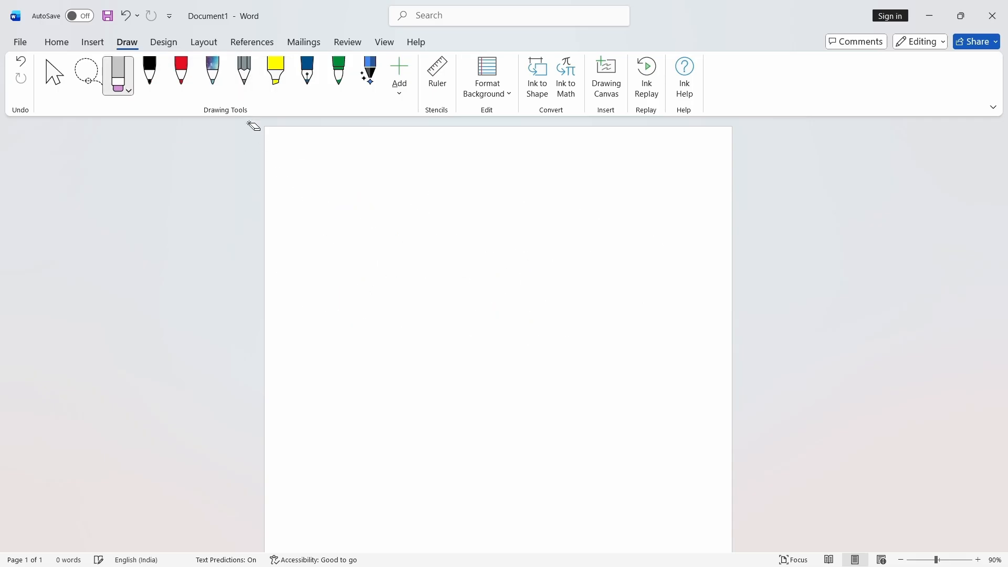
- Draw a yellow highlighter stroke near the top of the page and erase it
click(276, 73)
drag(313, 190, 516, 190)
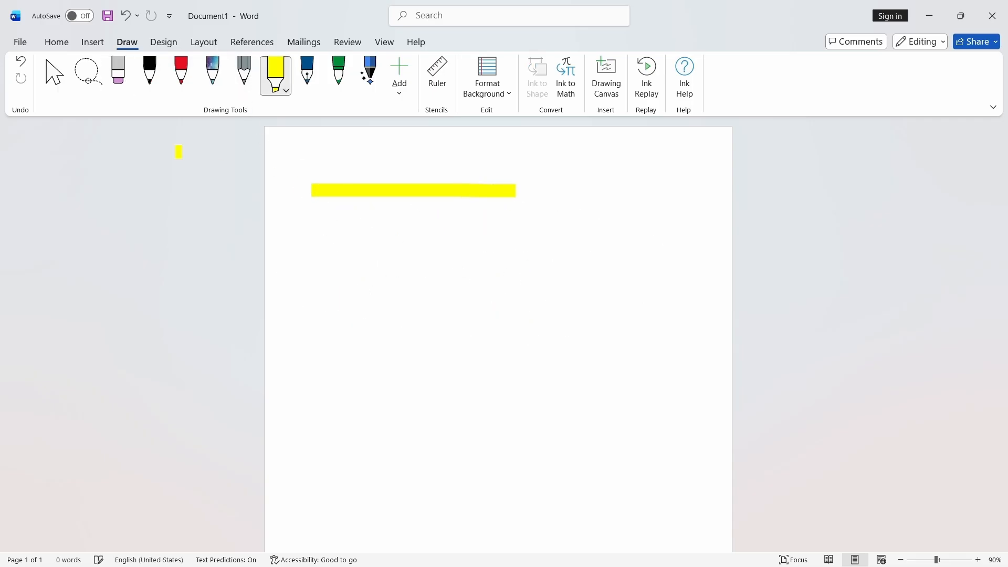
click(118, 73)
drag(342, 148, 389, 261)
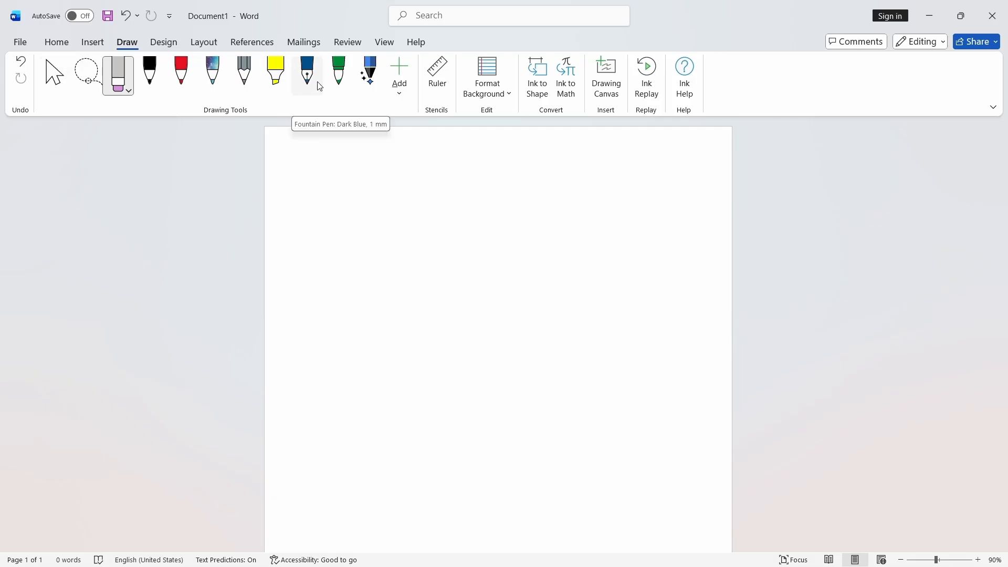
- Apply the ruled-line page background with a red margin line
click(492, 98)
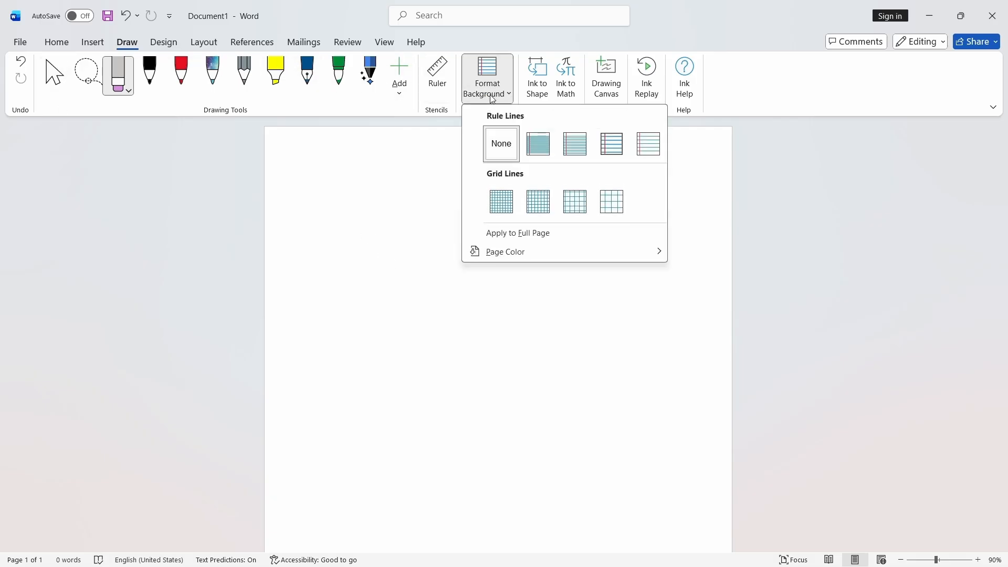
click(538, 144)
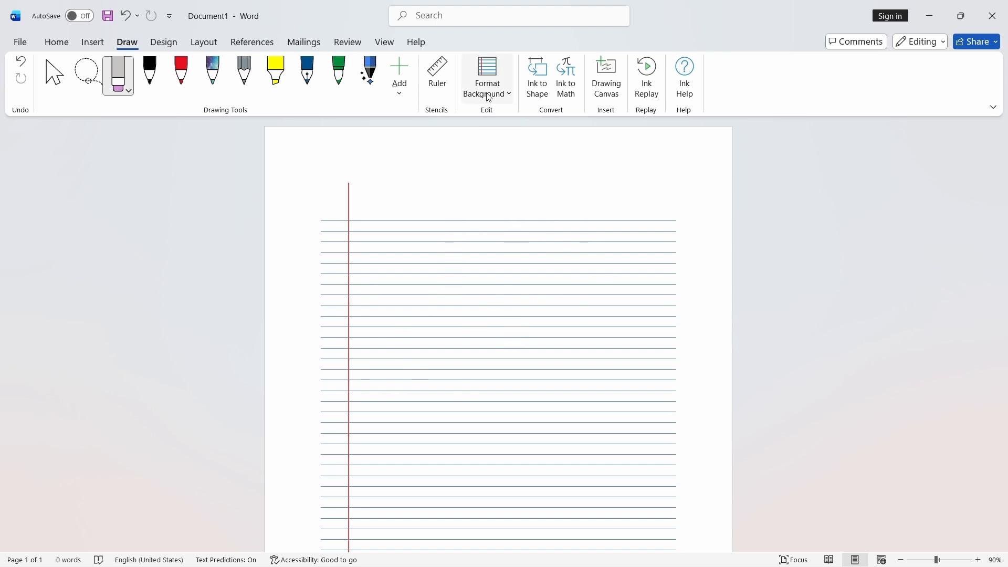
- Reset the page background's rule lines to None
key(ctrl+z)
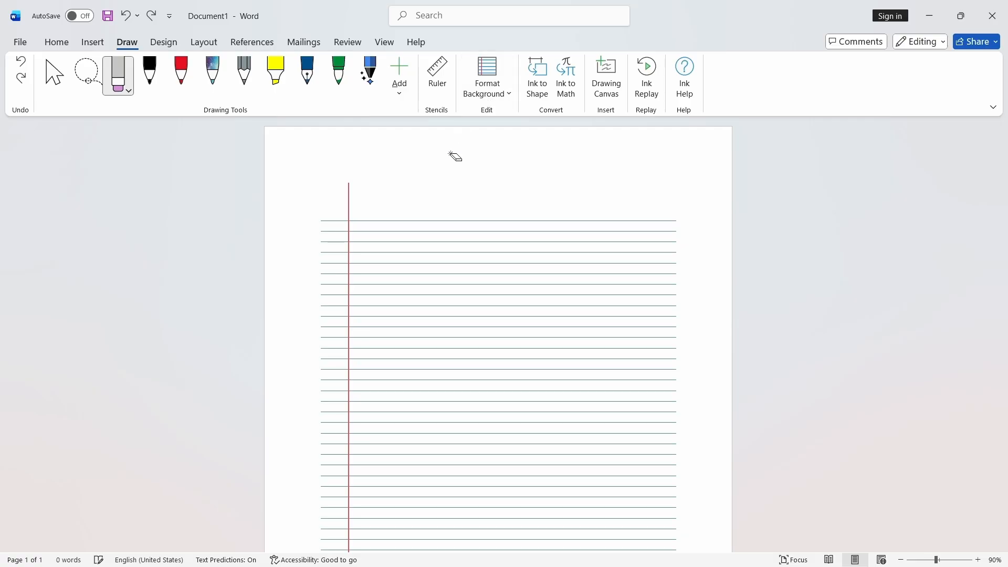
click(488, 84)
click(497, 141)
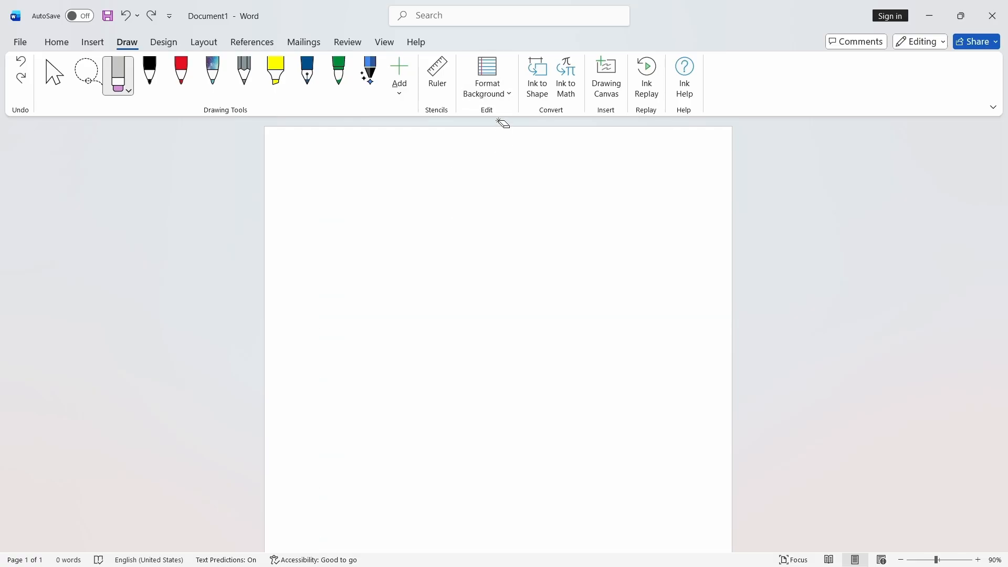
- Turn on Ink to Shape and sketch a triangle with the black pen
click(541, 88)
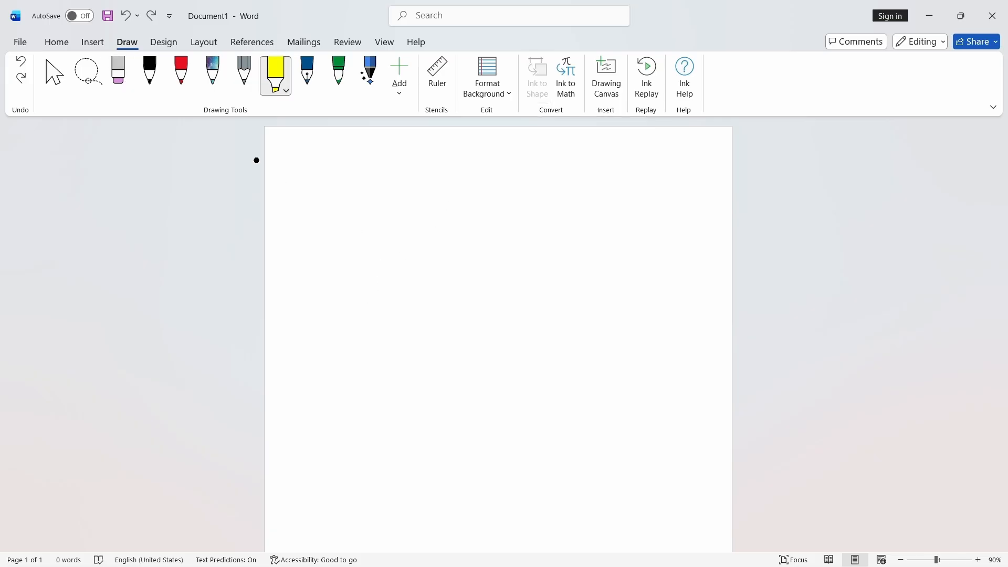
click(150, 73)
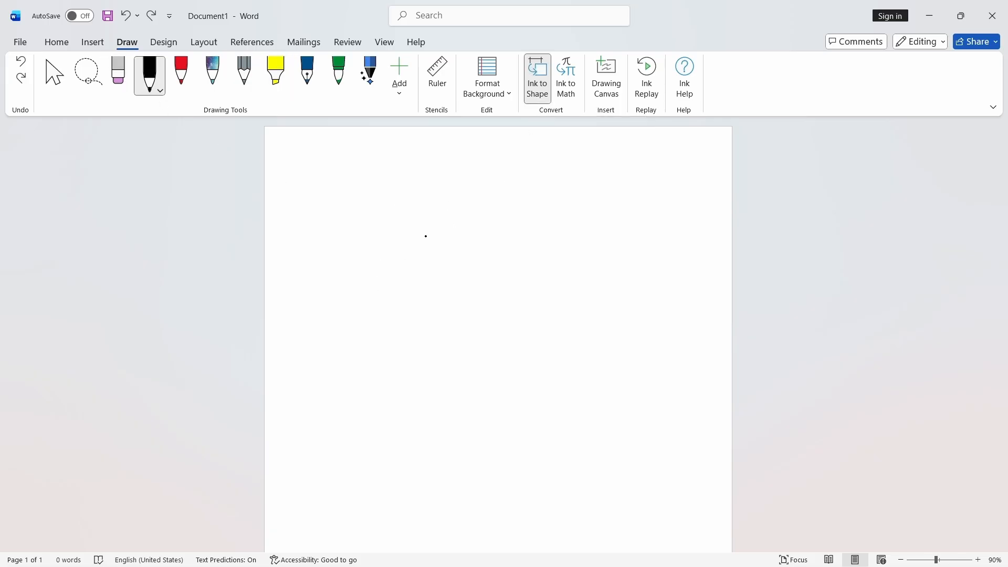
mouse_move(410, 256)
mouse_down()
mouse_move(465, 254)
mouse_move(407, 269)
mouse_up()
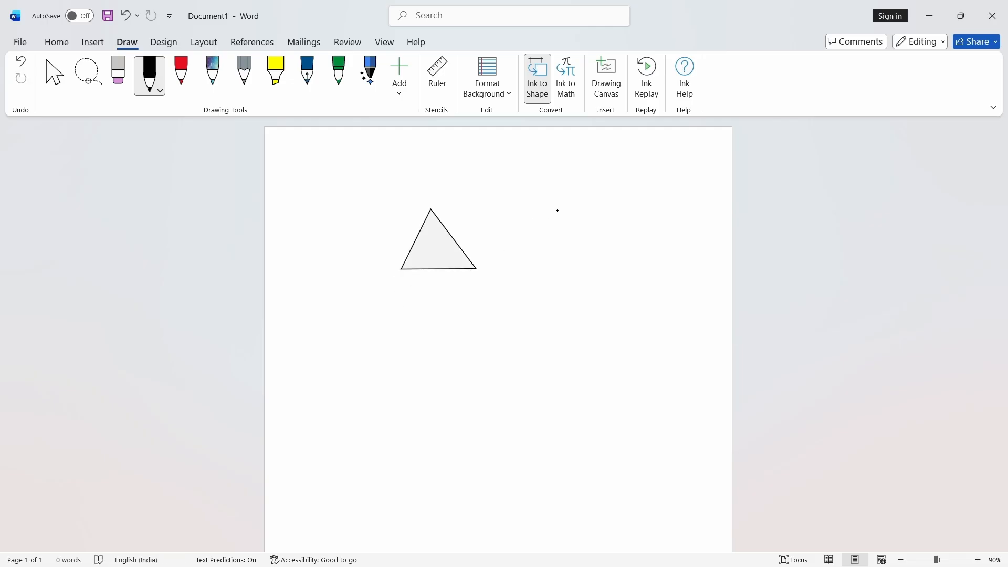
- Sketch a tall rectangle, a wide rectangle and an ellipse to be converted into shapes
mouse_move(558, 210)
mouse_down()
mouse_move(514, 266)
mouse_move(569, 272)
mouse_move(559, 211)
mouse_up()
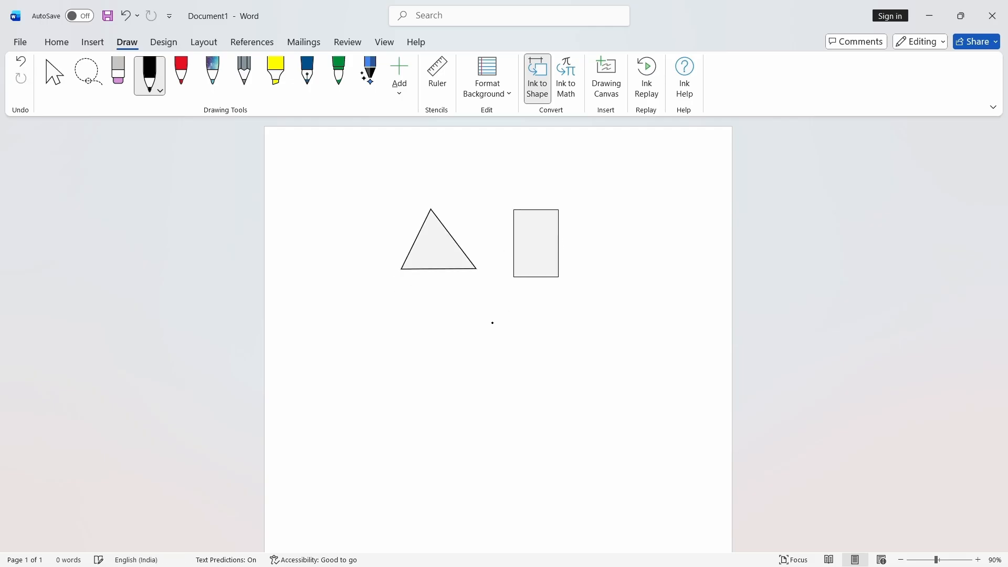
mouse_move(418, 327)
mouse_down()
mouse_move(468, 322)
mouse_move(441, 370)
mouse_move(396, 341)
mouse_move(426, 325)
mouse_up()
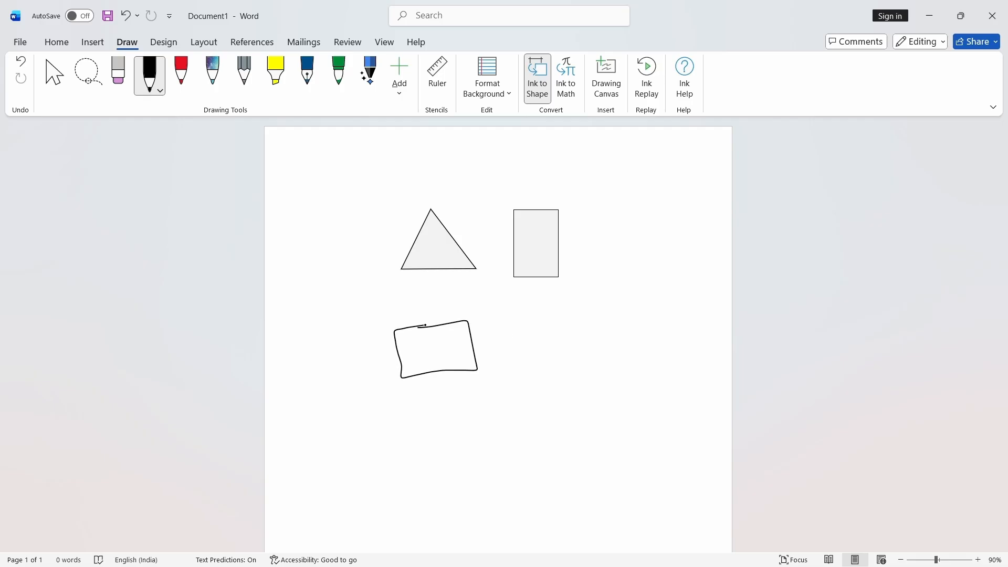
mouse_move(575, 316)
mouse_down()
mouse_move(520, 361)
mouse_move(579, 306)
mouse_up()
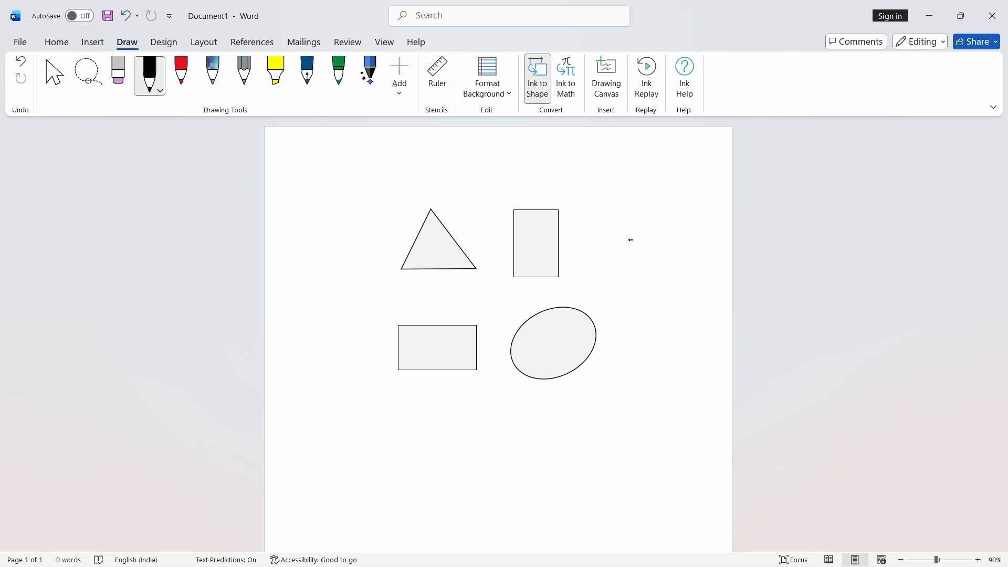
- Sketch a circle and a five-pointed star to be converted into shapes
mouse_move(631, 240)
mouse_down()
mouse_move(670, 276)
mouse_move(647, 237)
mouse_up()
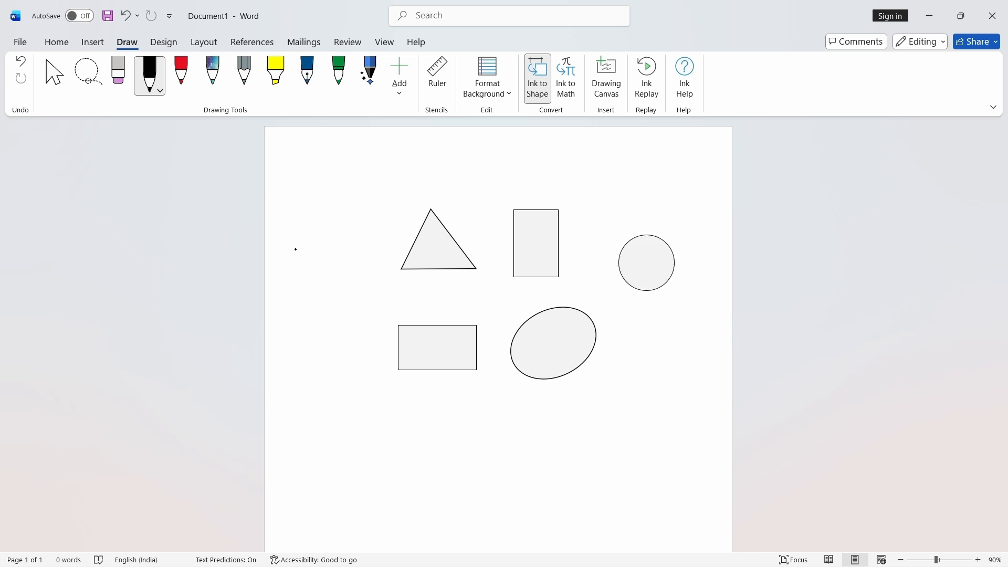
mouse_move(304, 284)
mouse_down()
mouse_move(372, 252)
mouse_move(283, 265)
mouse_move(386, 227)
mouse_move(304, 289)
mouse_up()
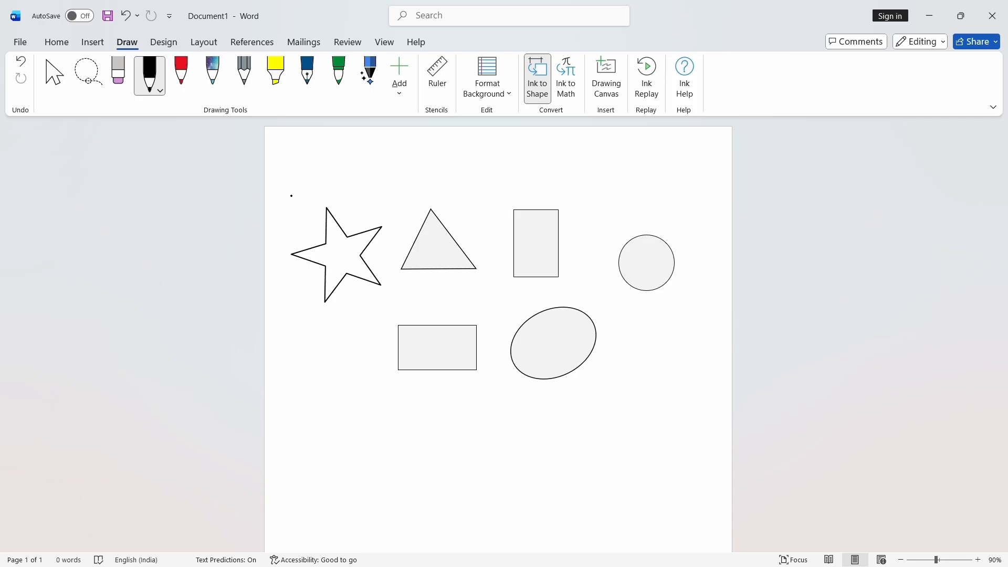
- Erase the star shape with the eraser
click(118, 74)
click(341, 278)
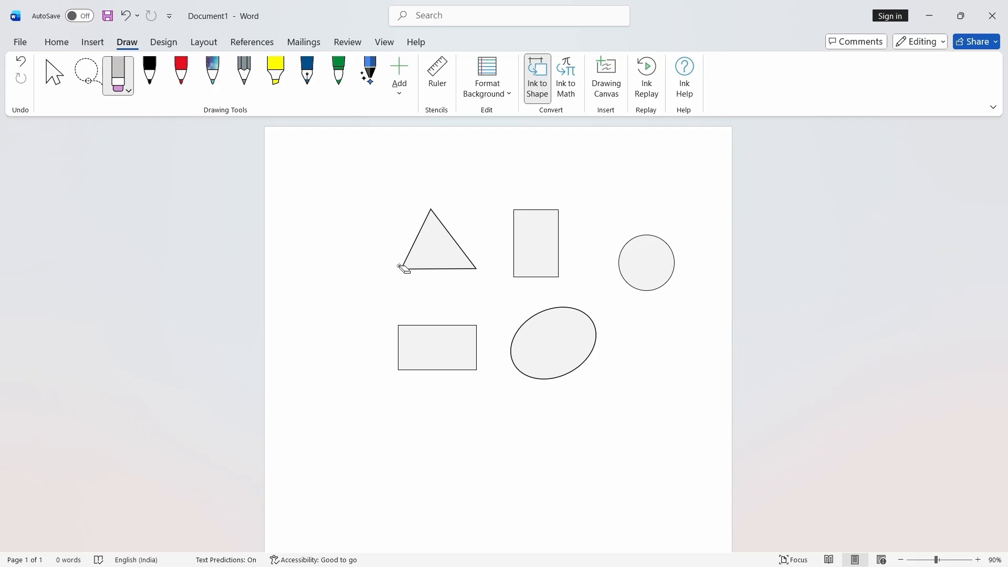
- Select and delete the triangle, both rectangles, the circle and the ellipse
click(55, 76)
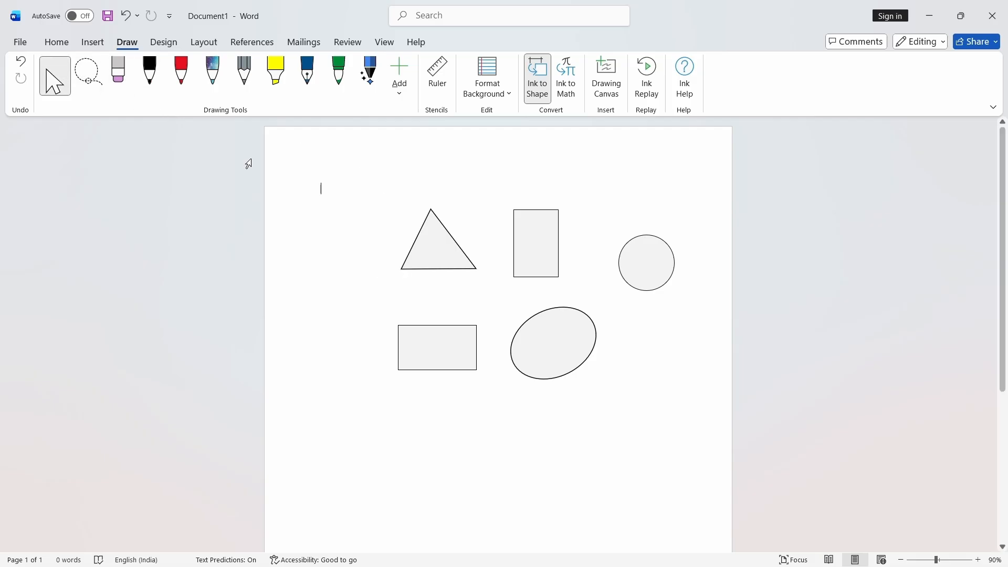
click(439, 260)
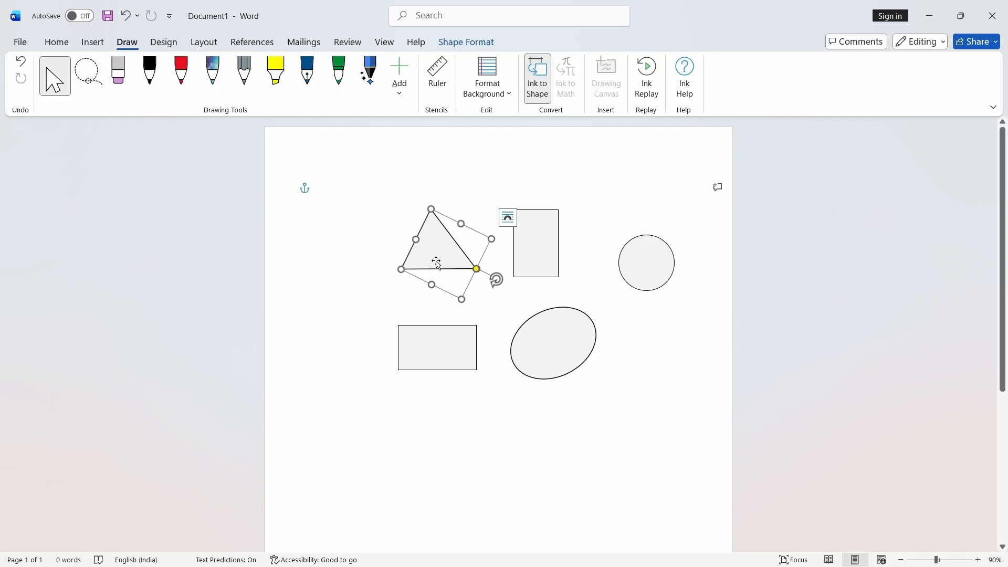
key(Delete)
click(551, 243)
key(Delete)
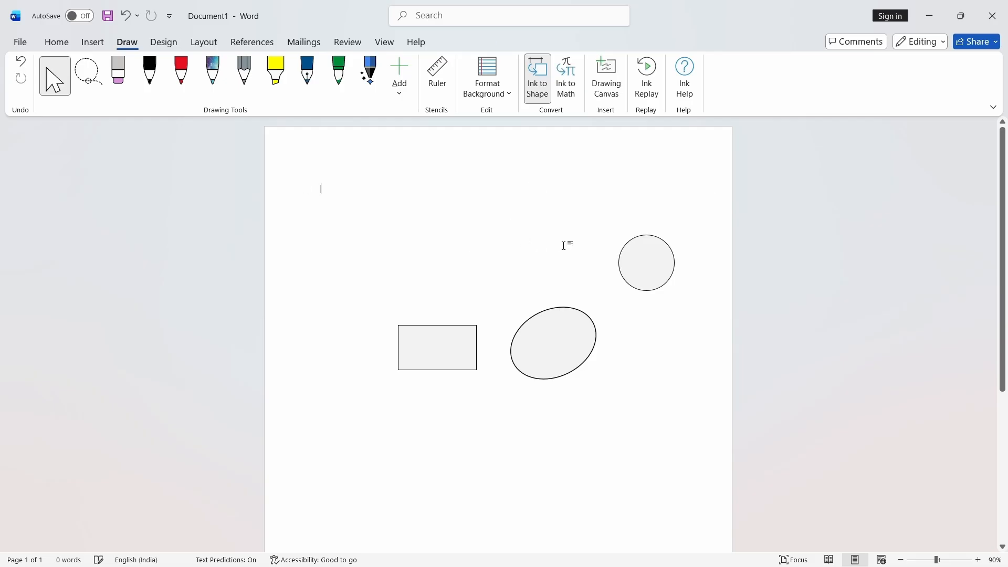
click(630, 252)
key(Delete)
click(507, 342)
click(467, 339)
key(Delete)
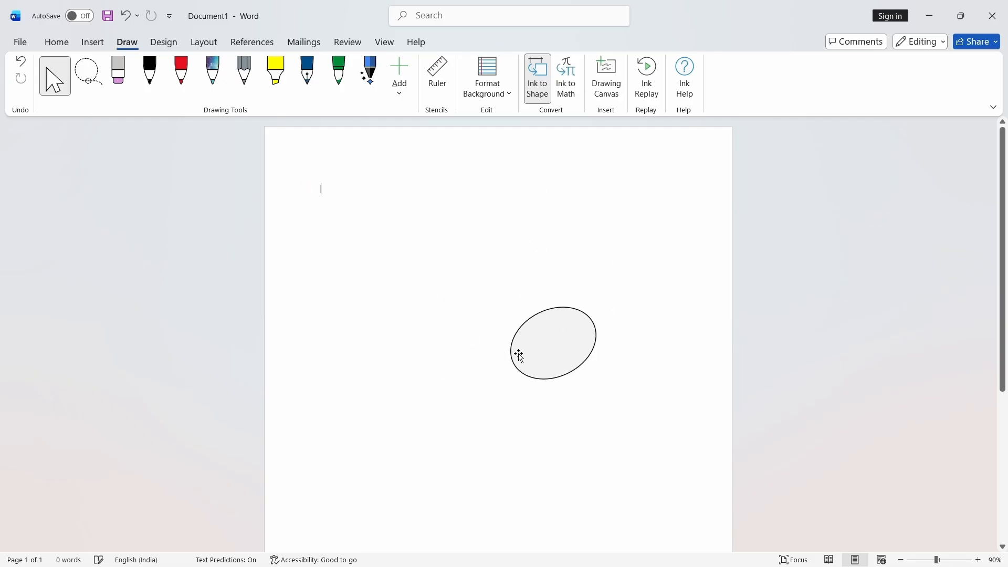
click(519, 354)
key(Delete)
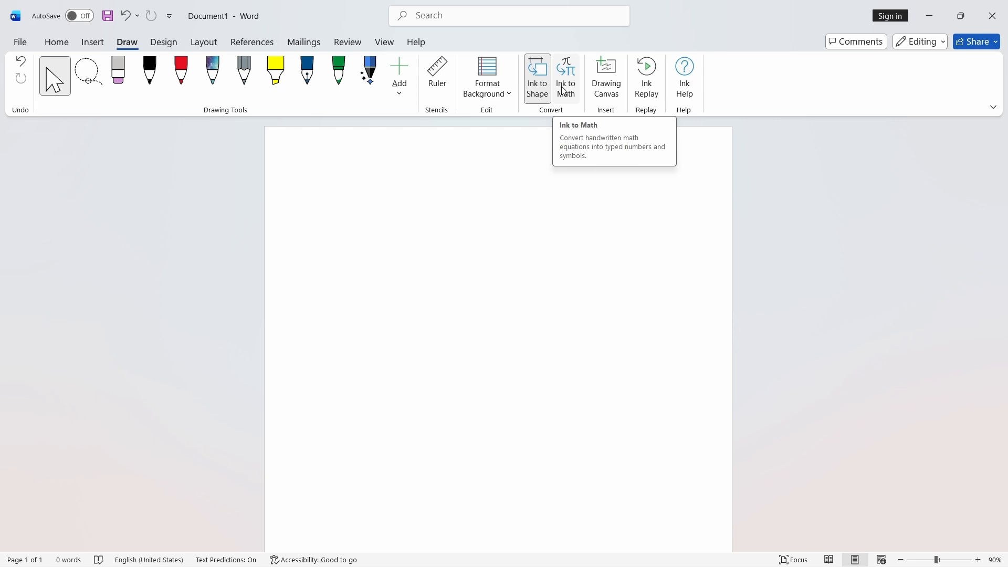
- Open the Ink to Math input panel
click(564, 91)
mouse_move(468, 269)
mouse_down()
mouse_move(504, 241)
mouse_move(496, 223)
mouse_up()
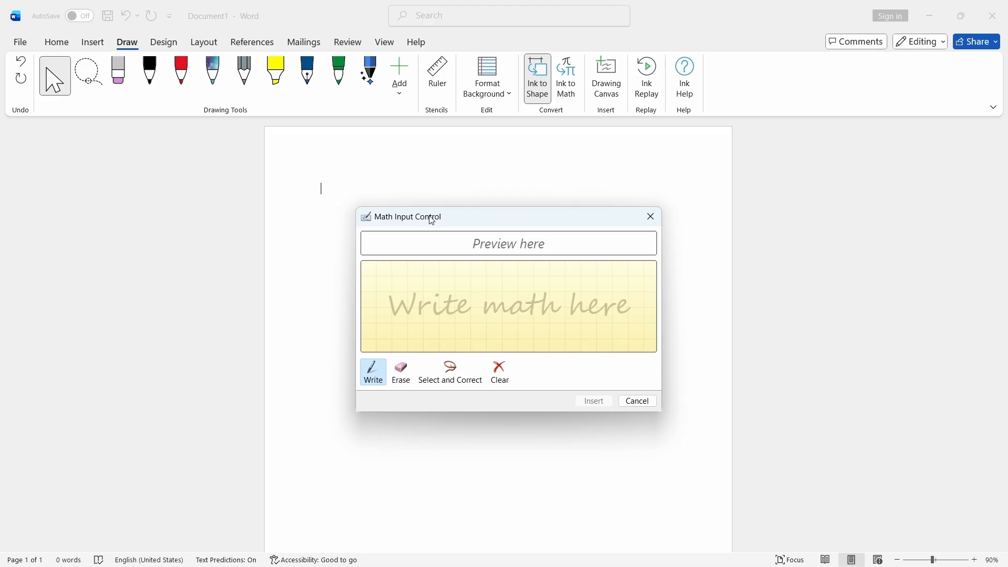
drag(429, 216, 423, 256)
- Handwrite the expression 3/2 + πr² in the math writing area
mouse_move(394, 318)
mouse_down()
mouse_move(427, 307)
mouse_move(411, 338)
mouse_move(446, 350)
mouse_move(433, 360)
mouse_move(434, 380)
mouse_up()
mouse_move(476, 336)
mouse_down()
mouse_move(479, 355)
mouse_move(490, 348)
mouse_up()
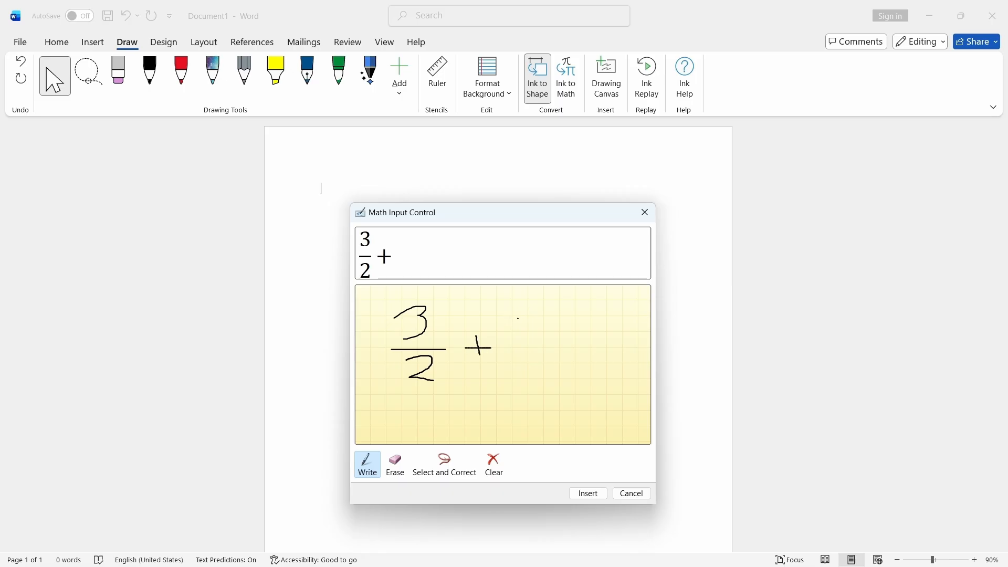
mouse_move(509, 333)
mouse_down()
mouse_move(509, 349)
mouse_move(525, 350)
mouse_move(526, 333)
mouse_move(549, 350)
mouse_move(563, 342)
mouse_move(567, 357)
mouse_move(578, 330)
mouse_up()
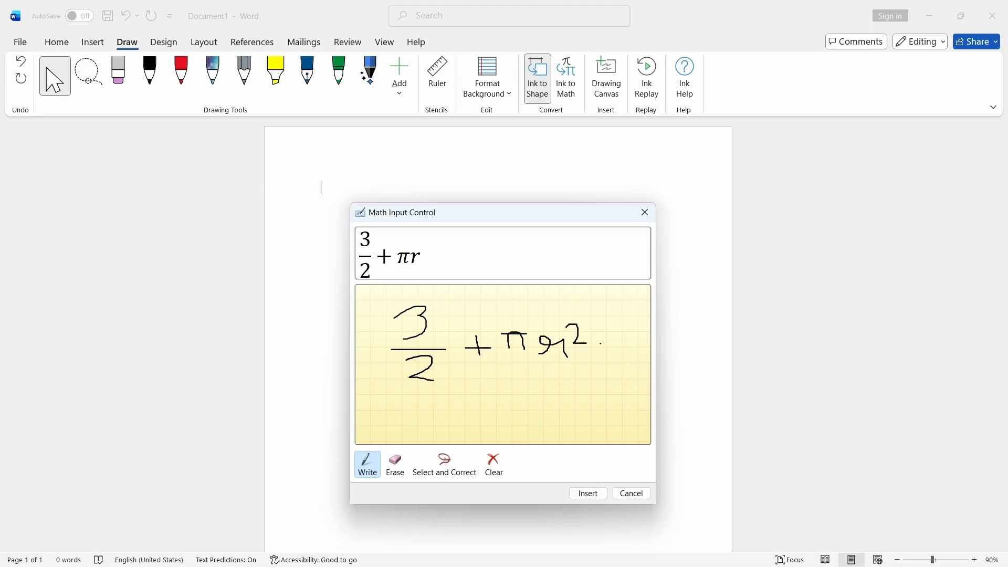
- Extend the handwritten expression with + log e^x
mouse_move(594, 350)
mouse_down()
mouse_move(663, 369)
mouse_move(658, 350)
mouse_move(666, 382)
mouse_move(701, 373)
mouse_up()
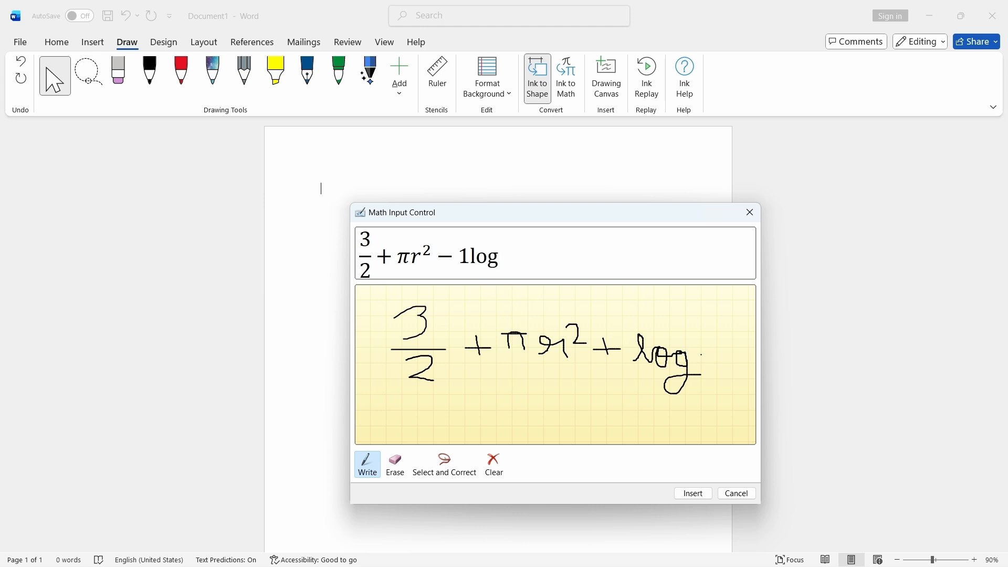
drag(701, 356, 724, 371)
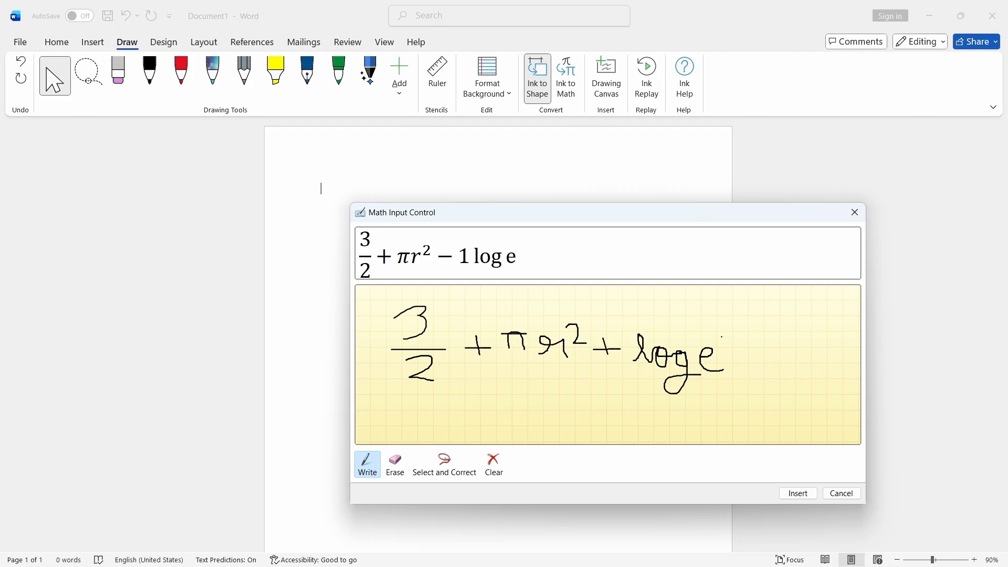
drag(721, 333, 725, 345)
- Switch to Erase and rub out the handwritten + log e^x part
click(396, 469)
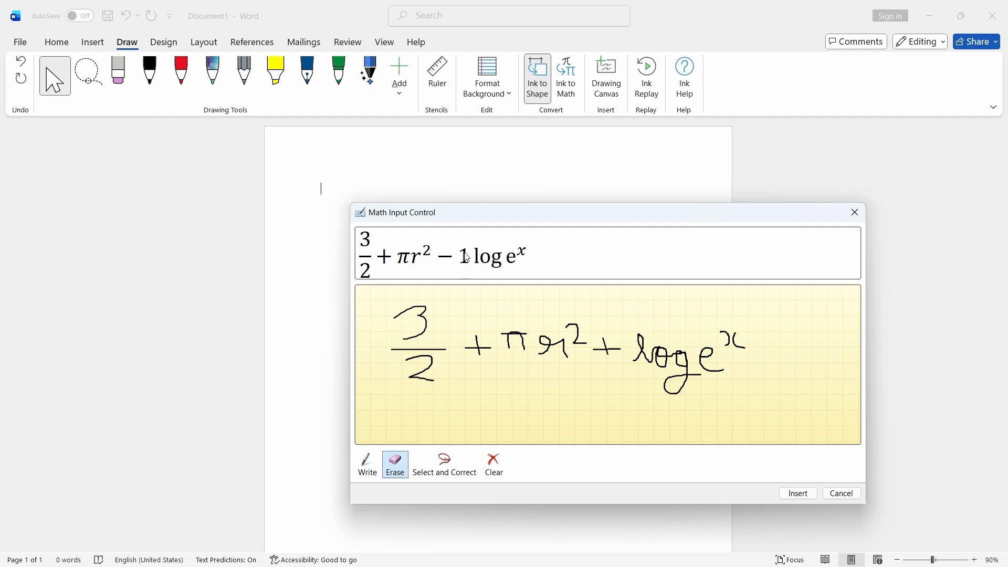
drag(632, 363, 640, 358)
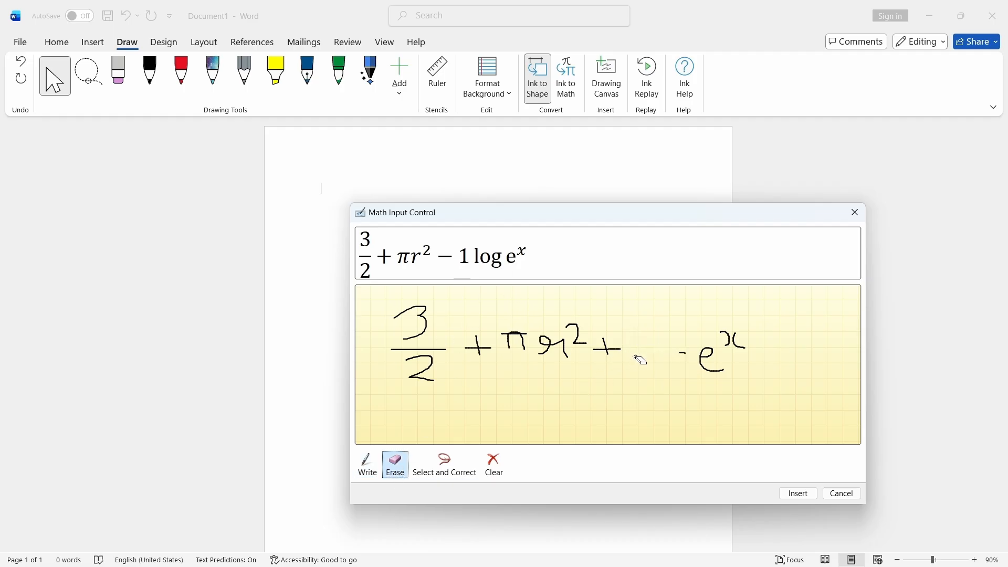
click(728, 337)
drag(735, 341, 727, 349)
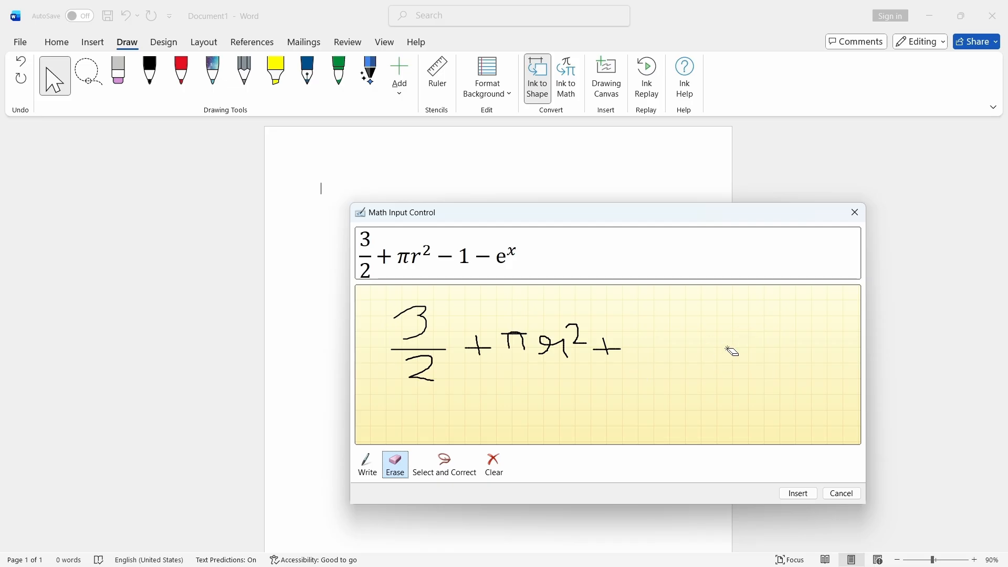
drag(622, 345, 608, 356)
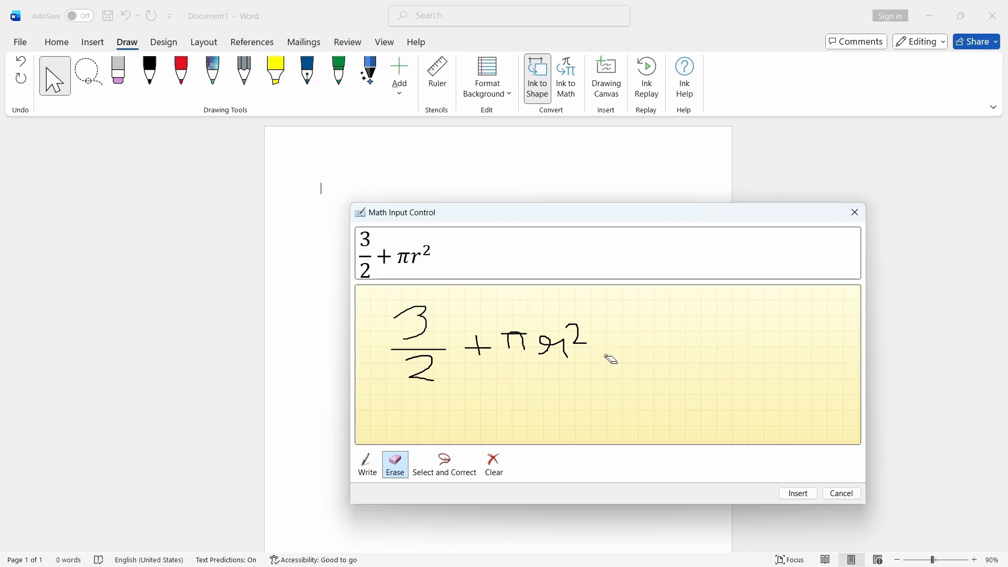
- Rewrite + log e^x in the math writing area, then close the Math Input Control without inserting
click(368, 465)
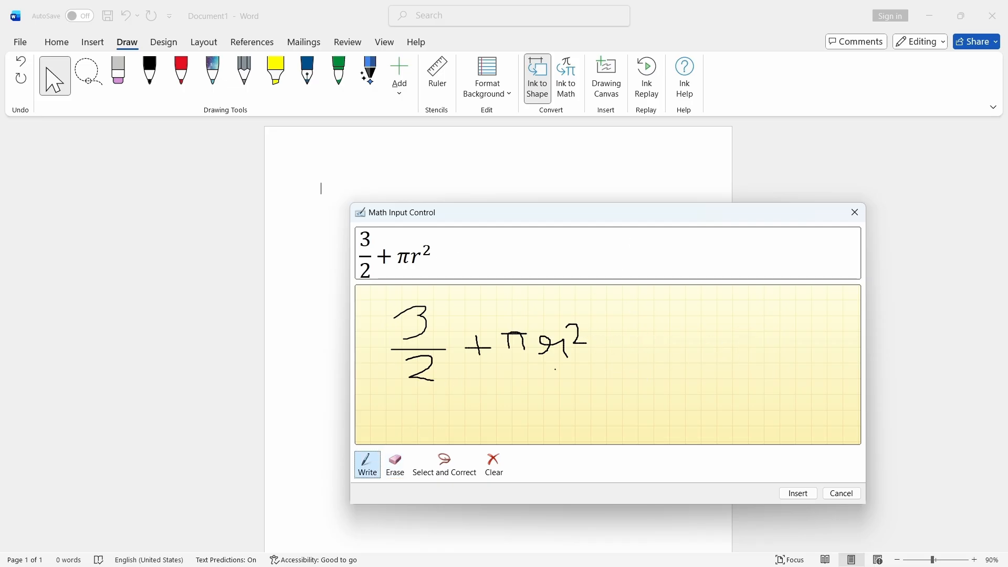
mouse_move(604, 335)
mouse_down()
mouse_move(609, 357)
mouse_move(694, 348)
mouse_move(701, 380)
mouse_move(713, 369)
mouse_move(707, 353)
mouse_move(731, 363)
mouse_up()
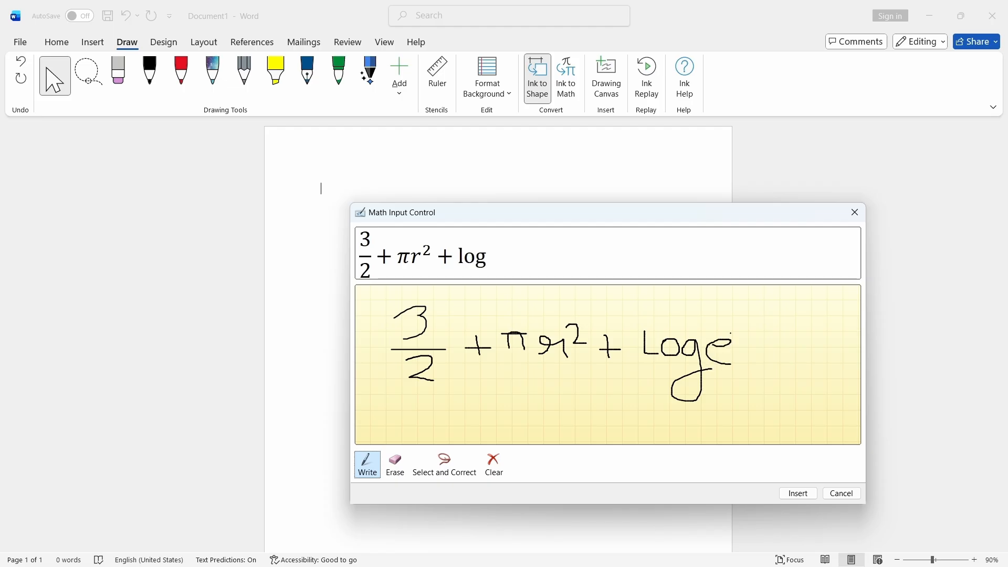
drag(736, 326, 754, 343)
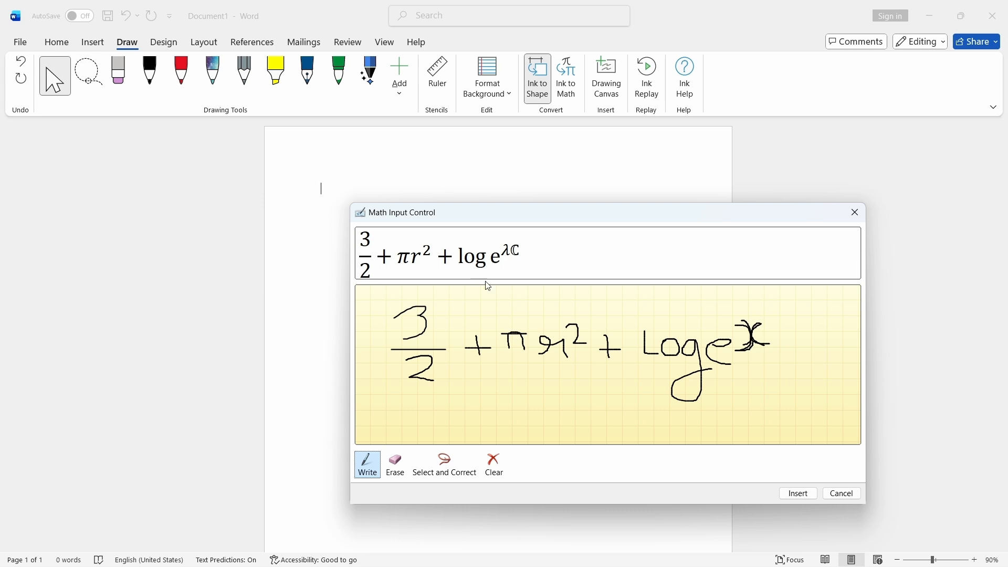
click(853, 213)
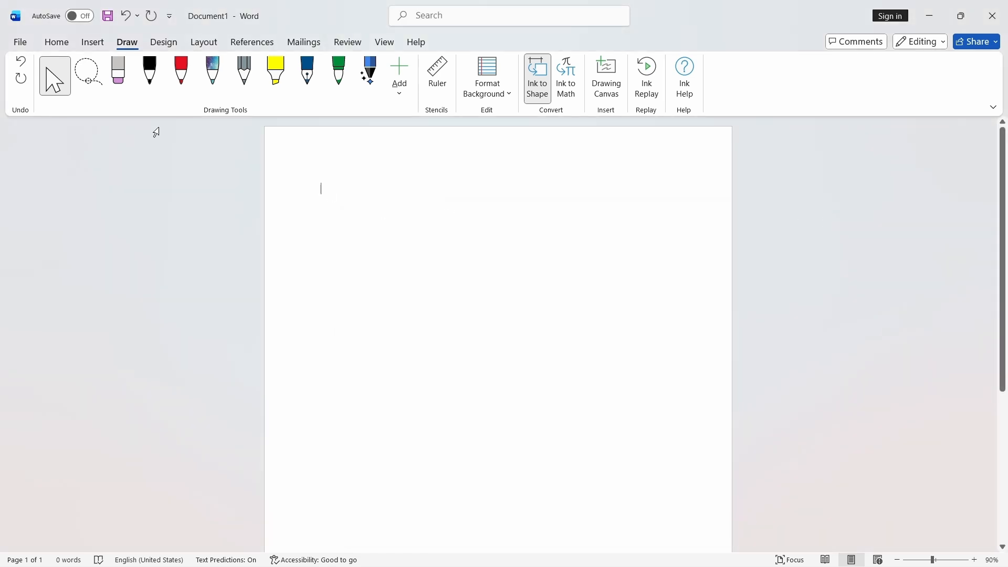
- Browse the built-in equations in the Insert Equation gallery
click(92, 42)
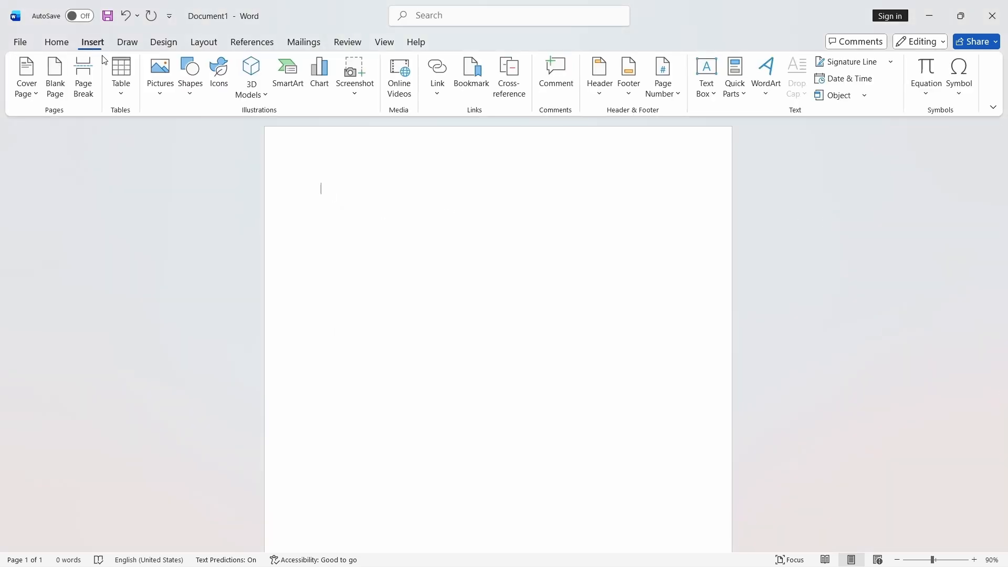
click(925, 94)
scroll(830, 221, down, 5)
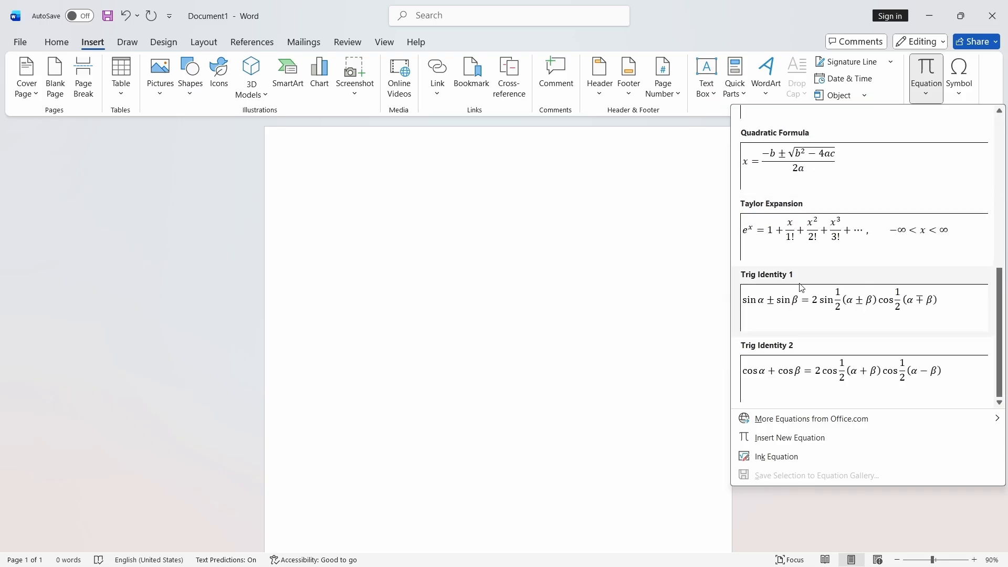
scroll(820, 247, up, 5)
scroll(804, 284, down, 5)
scroll(797, 305, up, 5)
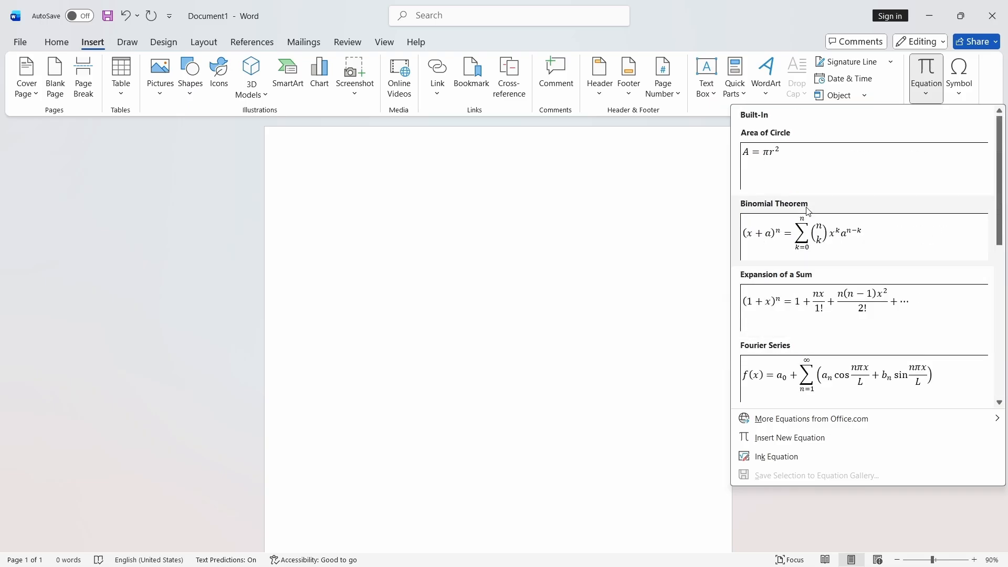
scroll(828, 331, down, 5)
scroll(814, 352, up, 5)
scroll(799, 368, down, 5)
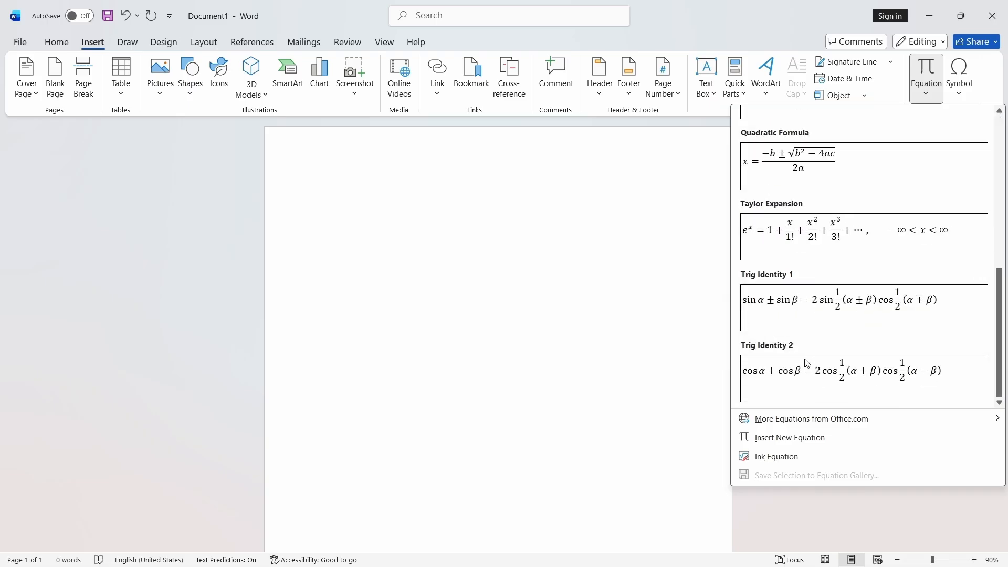
scroll(782, 374, up, 5)
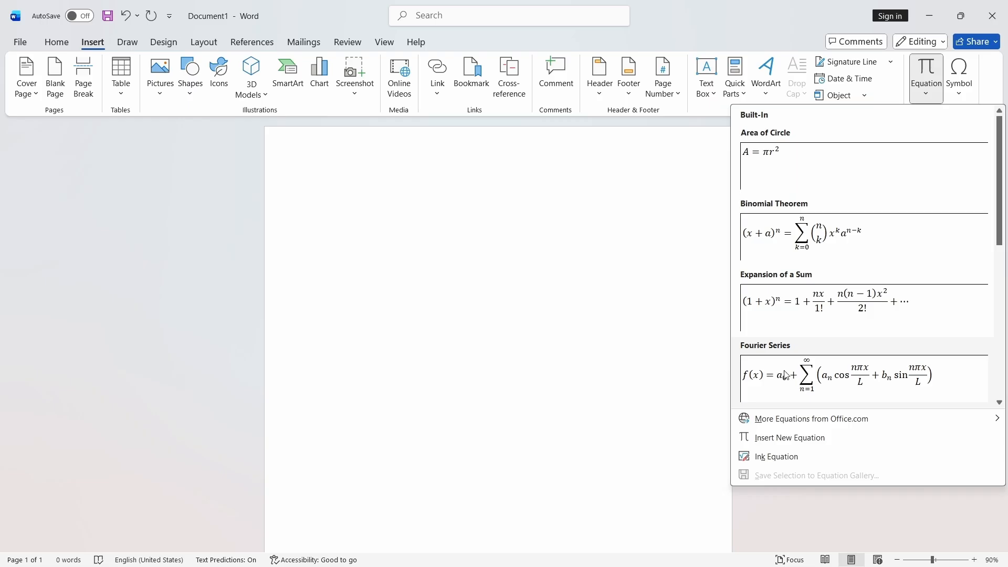
scroll(780, 377, down, 2)
scroll(779, 376, up, 2)
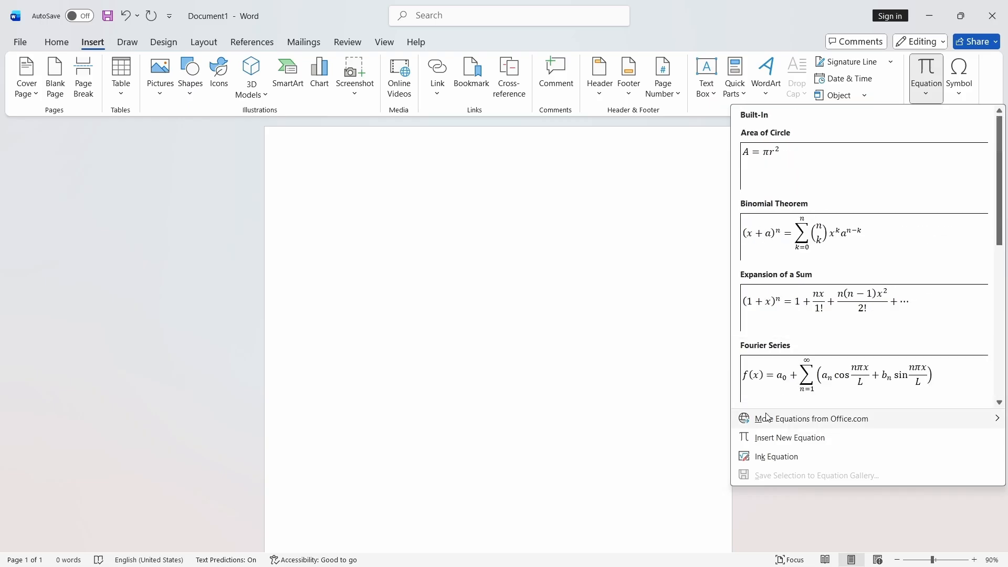
- Insert a new equation containing a stacked fraction structure
click(770, 446)
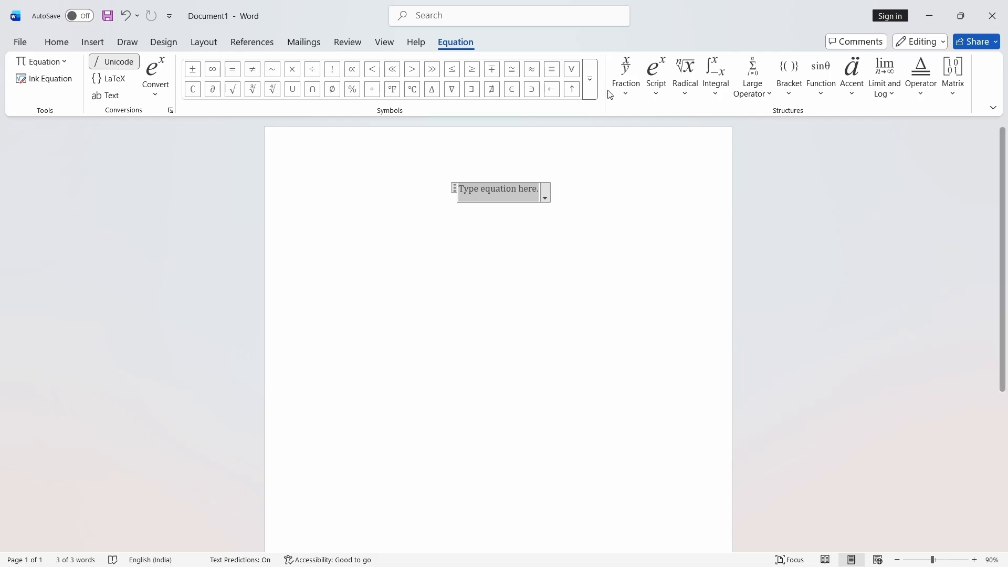
click(626, 76)
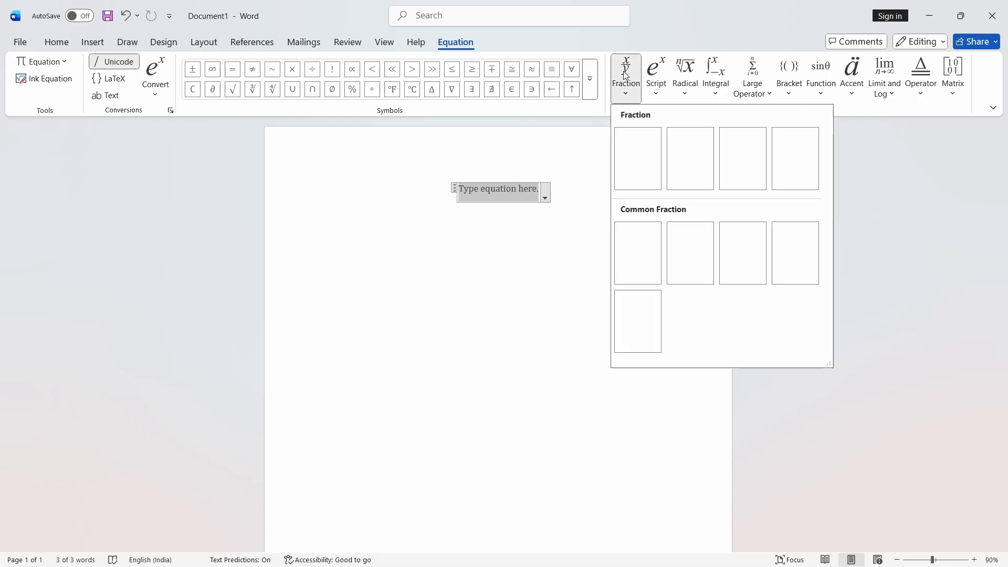
click(637, 163)
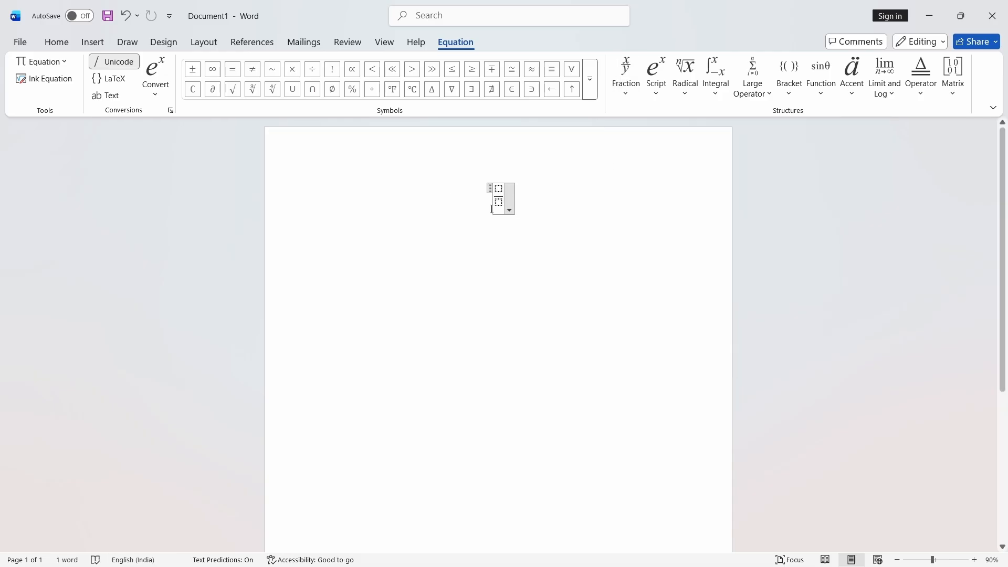
- Fill the fraction with numerator 4 and denominator 3 + 2
click(504, 186)
text(4)
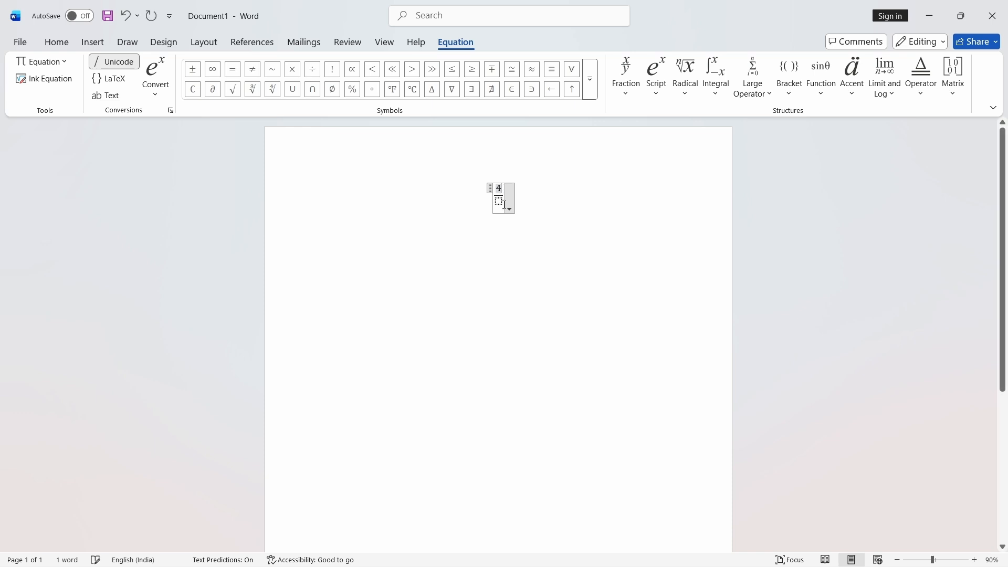
click(503, 204)
text(3)
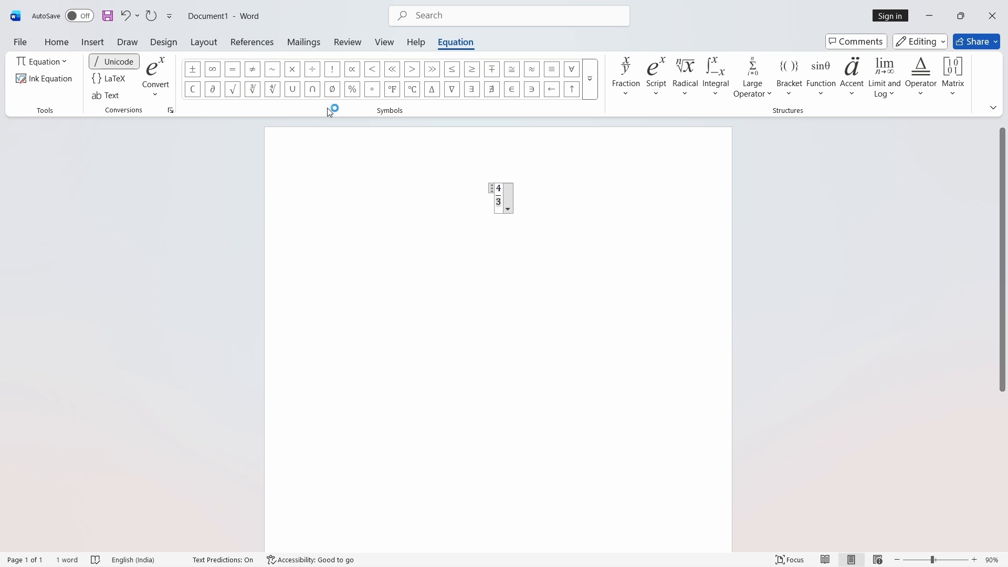
click(194, 75)
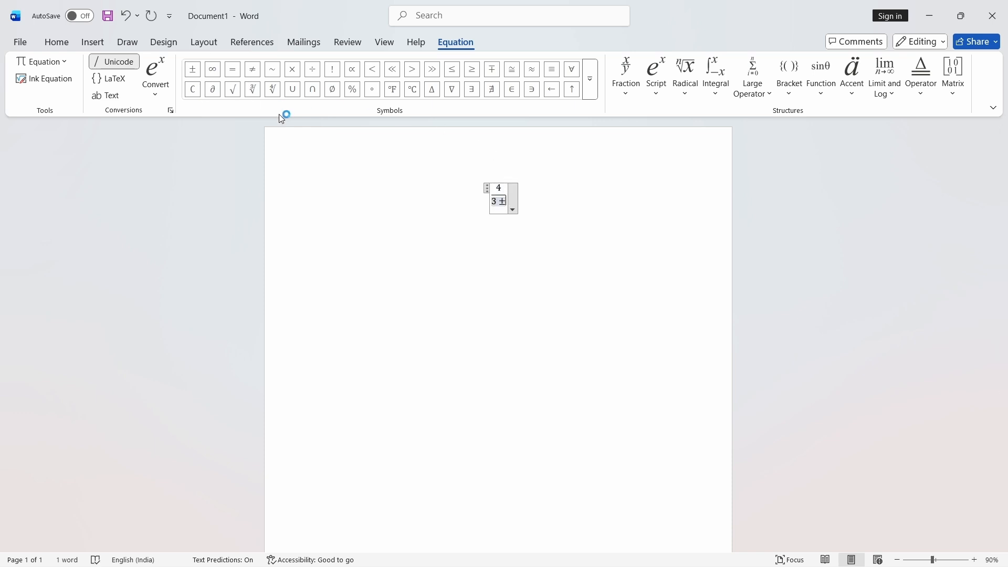
key(BackSpace)
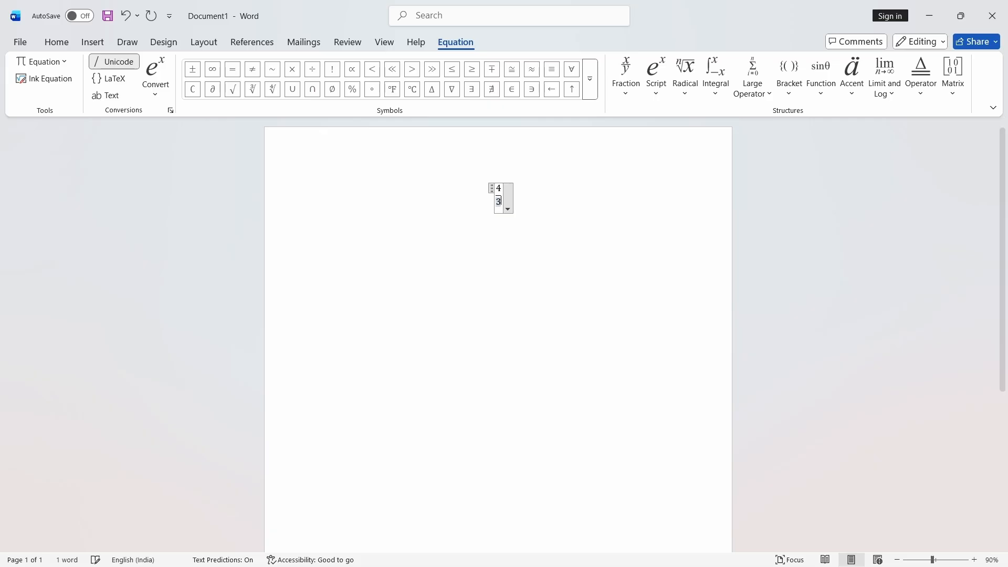
text(+2)
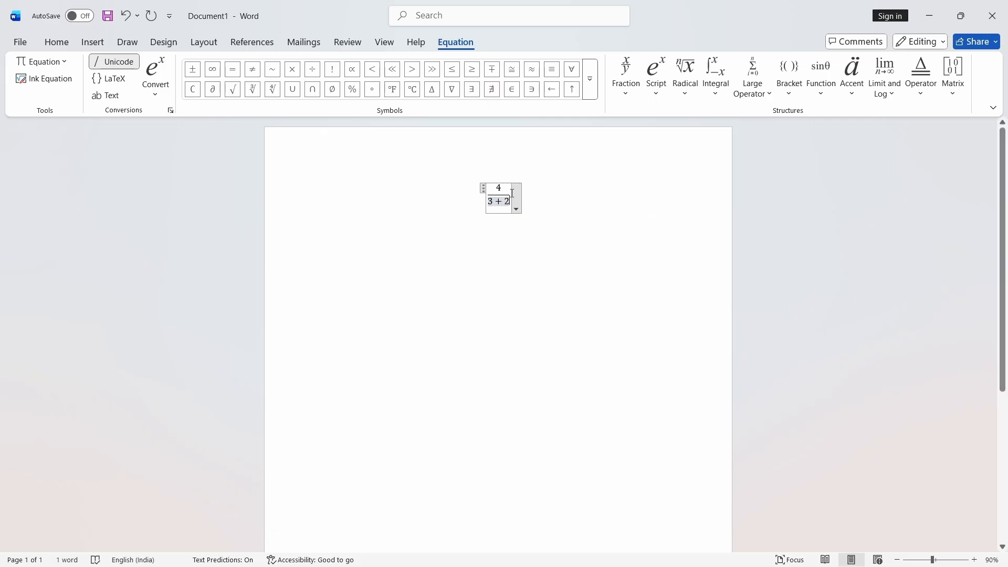
- Add a plus sign and an index radical after the fraction
key(Right)
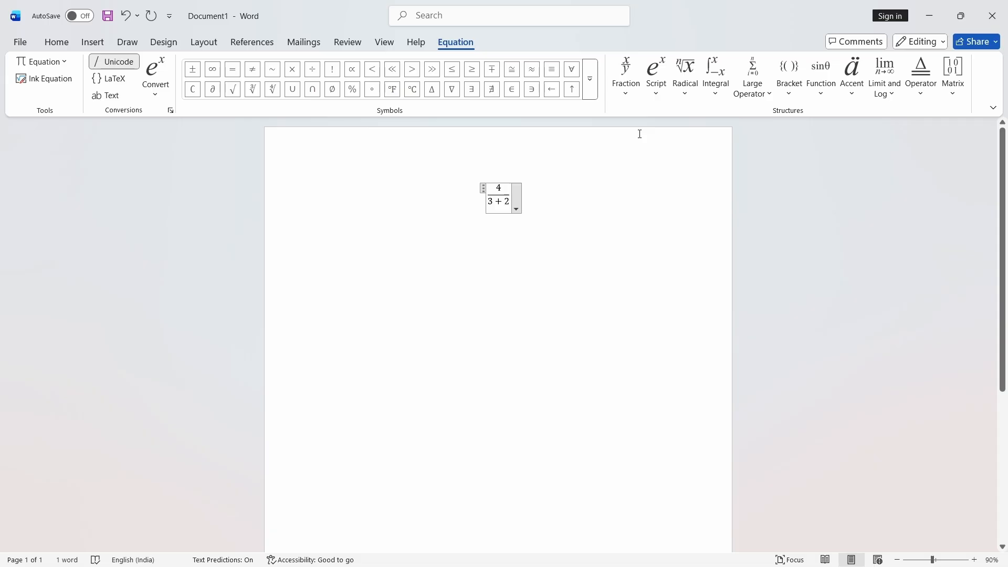
text(+)
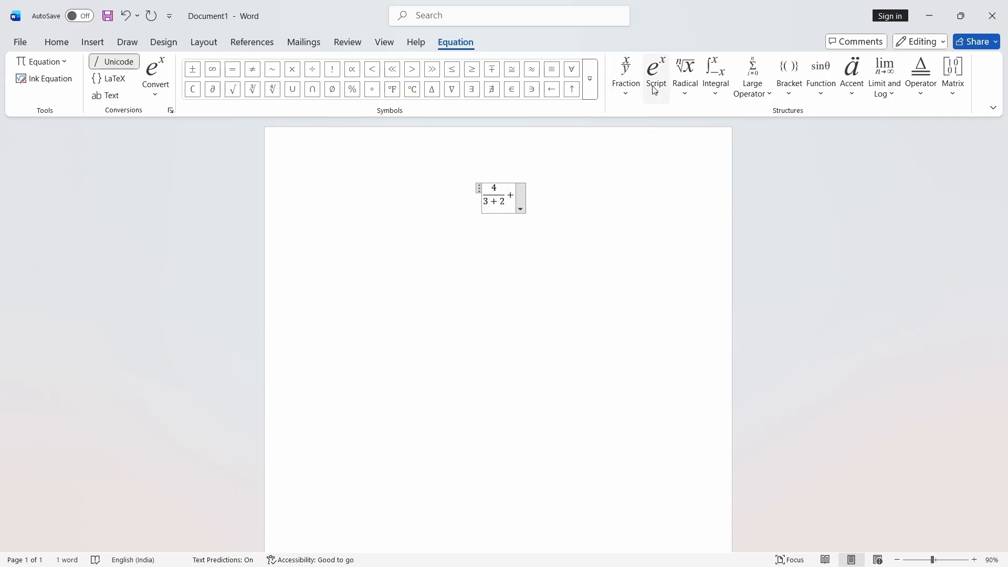
click(685, 78)
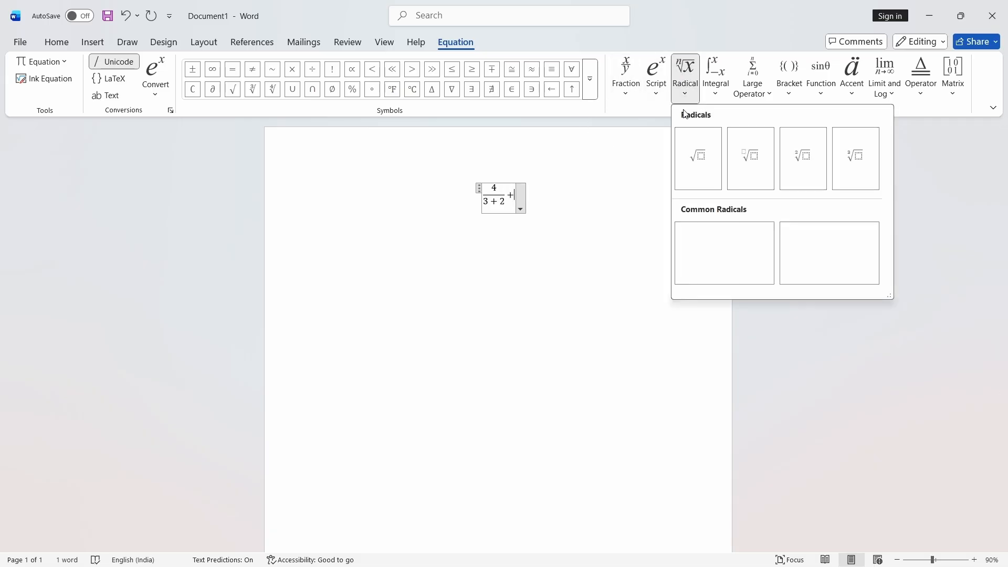
click(751, 156)
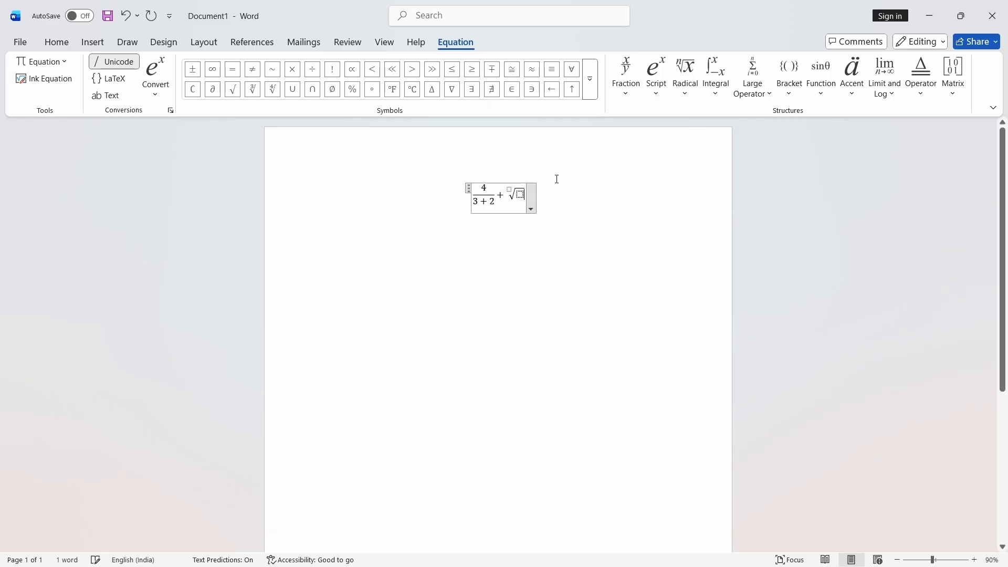
- Enter 24 under the radical and 2 as its index, then leave the equation
text(24)
key(BackSpace)
text(4)
click(509, 191)
text(2)
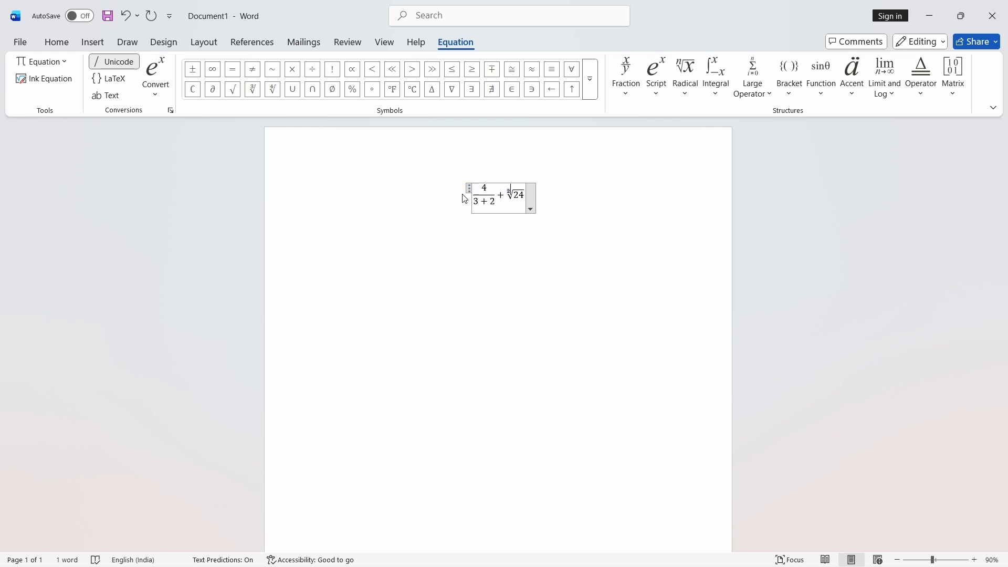
click(413, 210)
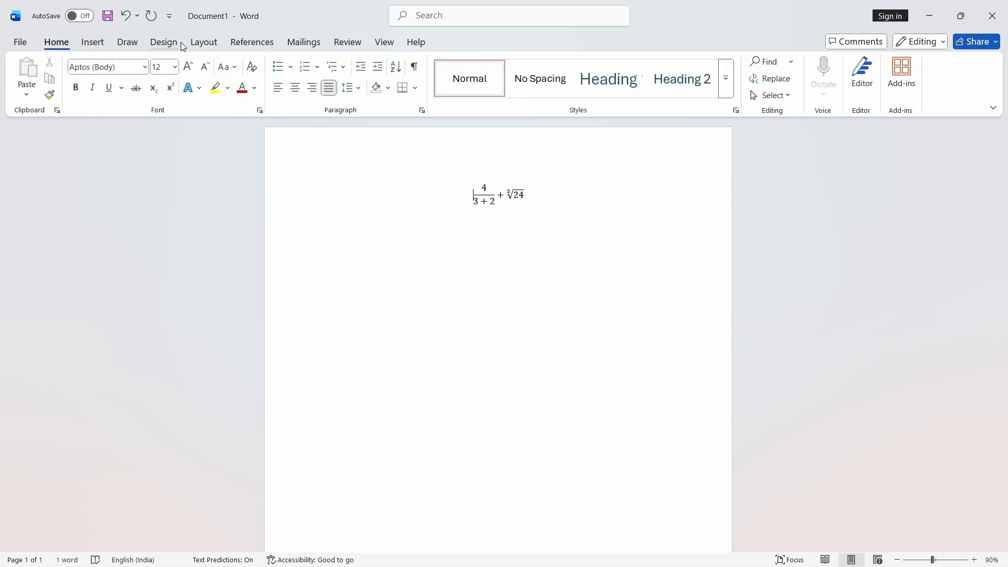
- Open Ink to Math, handwrite 4/(3+2) + ²√24, and insert the recognized equation into the document
click(127, 42)
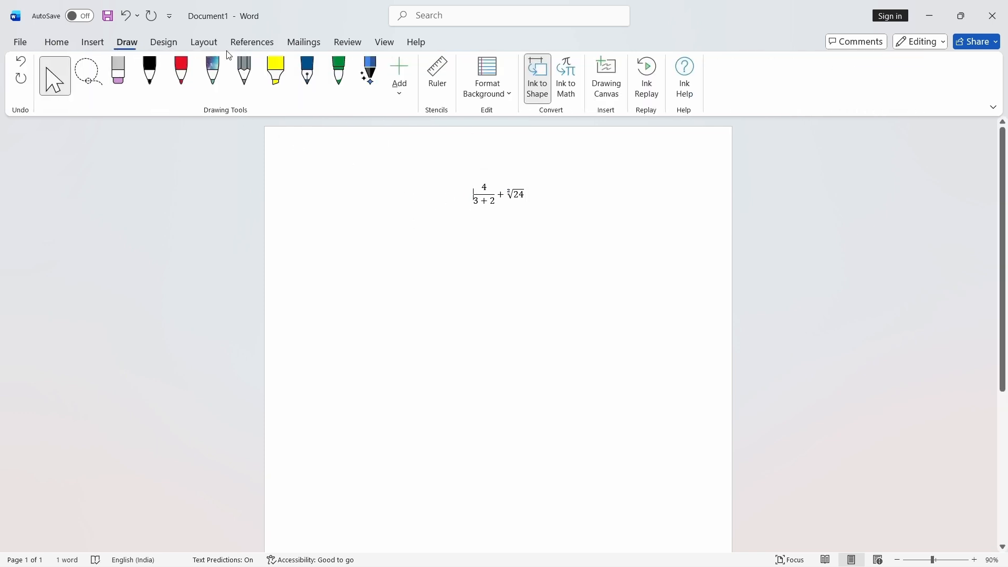
click(565, 89)
drag(507, 251, 481, 304)
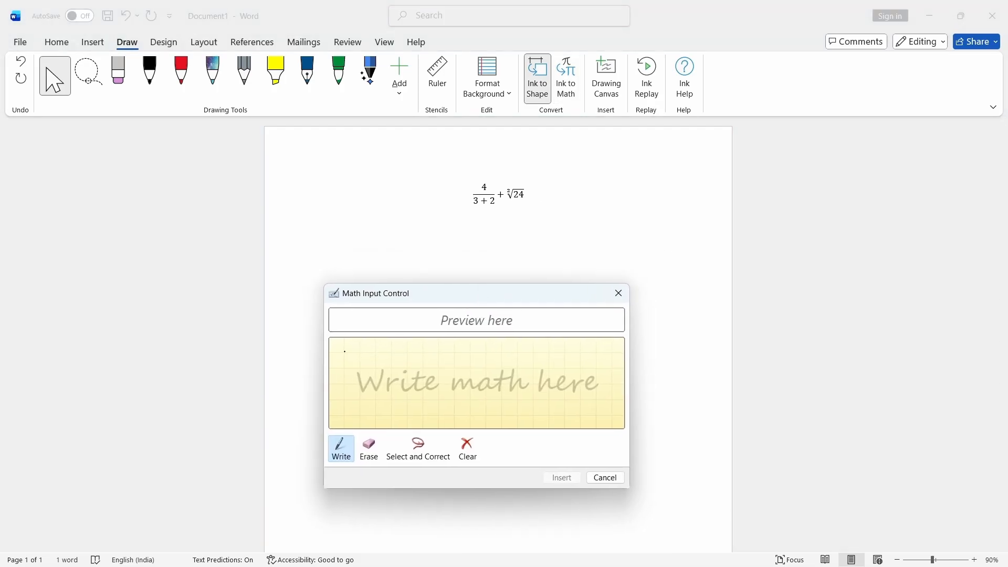
drag(344, 351, 365, 378)
click(342, 393)
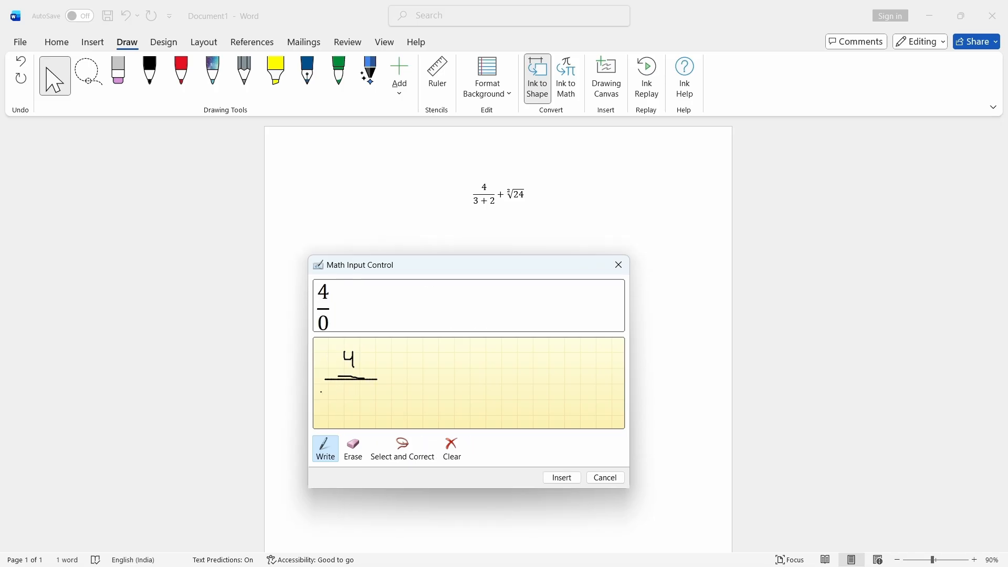
mouse_move(318, 391)
mouse_down()
mouse_move(330, 391)
mouse_move(306, 411)
mouse_move(379, 408)
mouse_up()
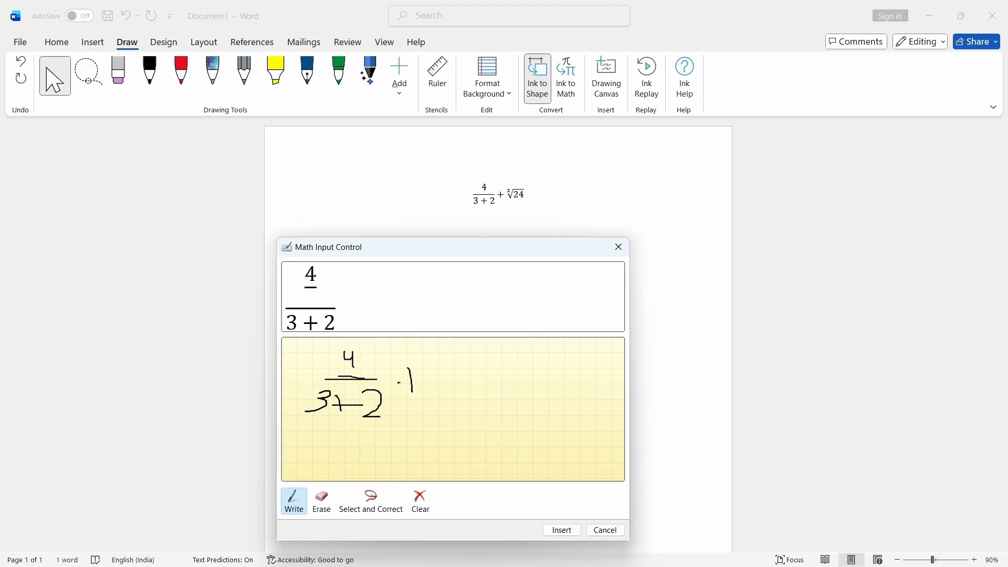
mouse_move(400, 383)
mouse_down()
mouse_move(466, 378)
mouse_move(513, 353)
mouse_move(498, 393)
mouse_up()
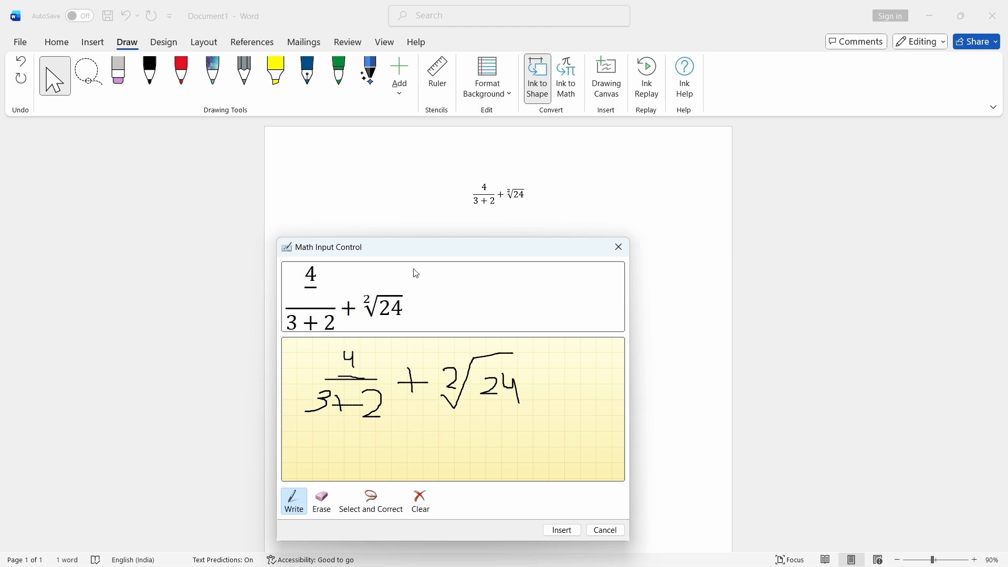
click(561, 529)
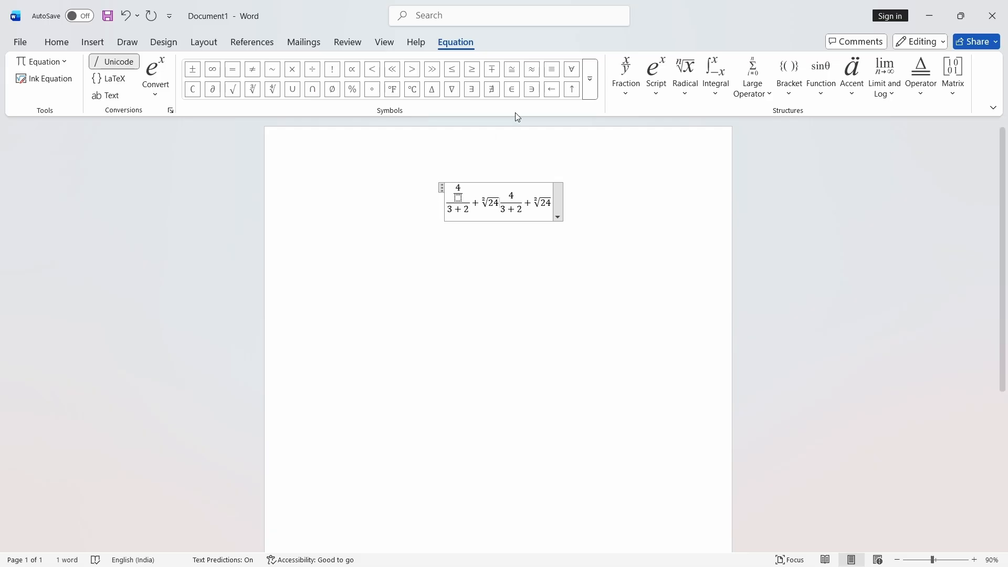
- Select the whole equation and delete it
click(443, 189)
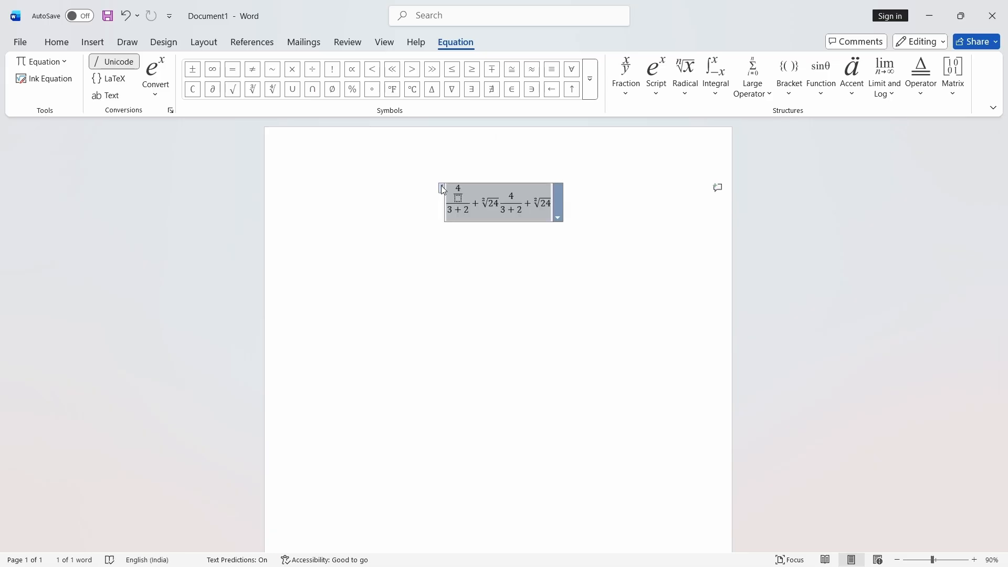
key(Delete)
click(121, 41)
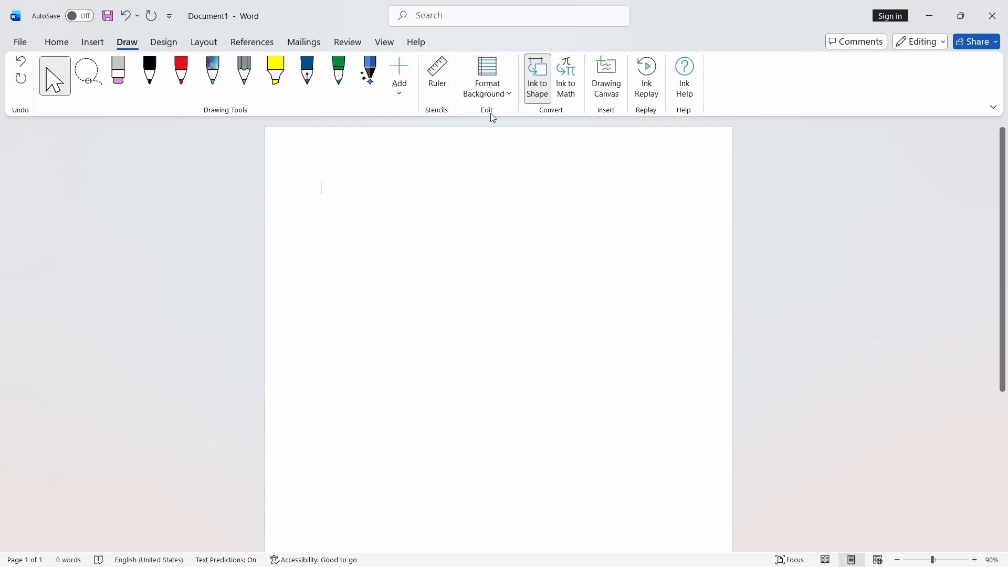
- Open the Ink Equation panel from the Insert Equation menu, then close it
click(92, 42)
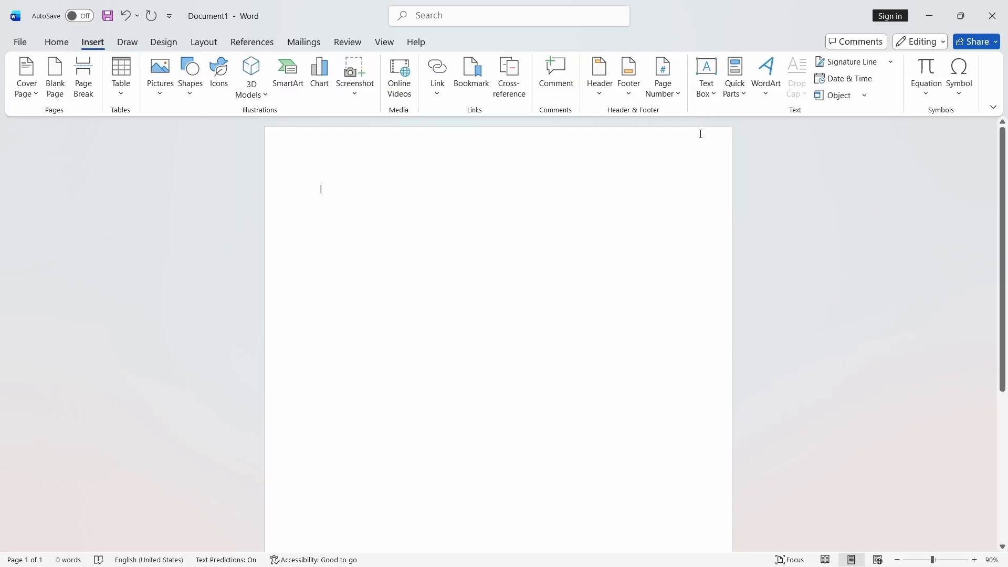
click(926, 93)
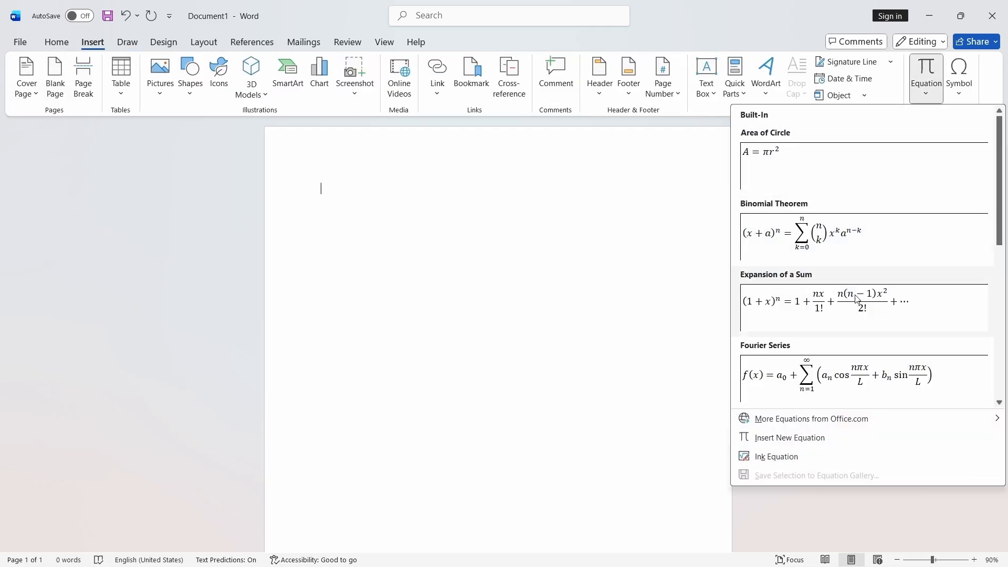
click(769, 457)
click(572, 293)
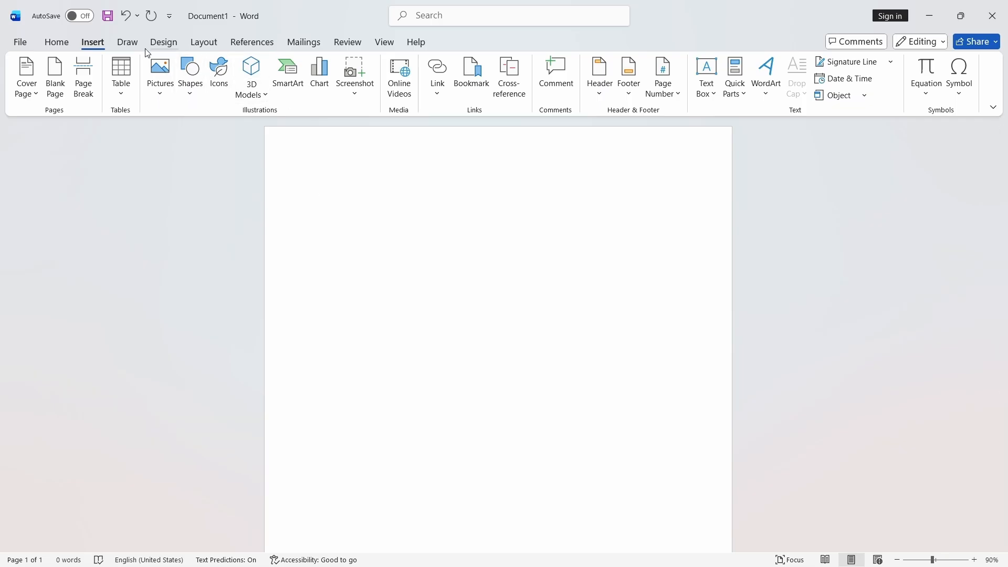
click(128, 43)
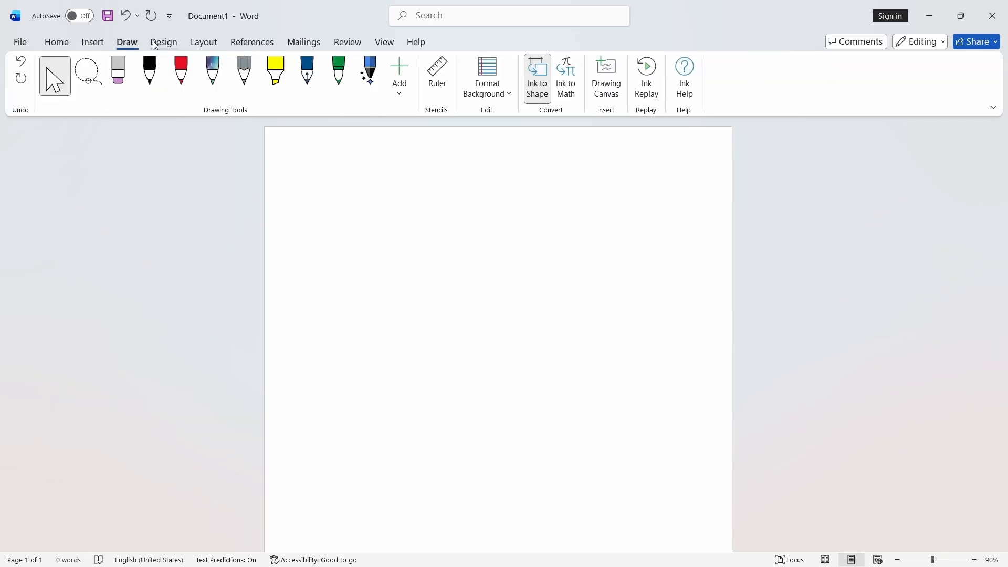
click(158, 43)
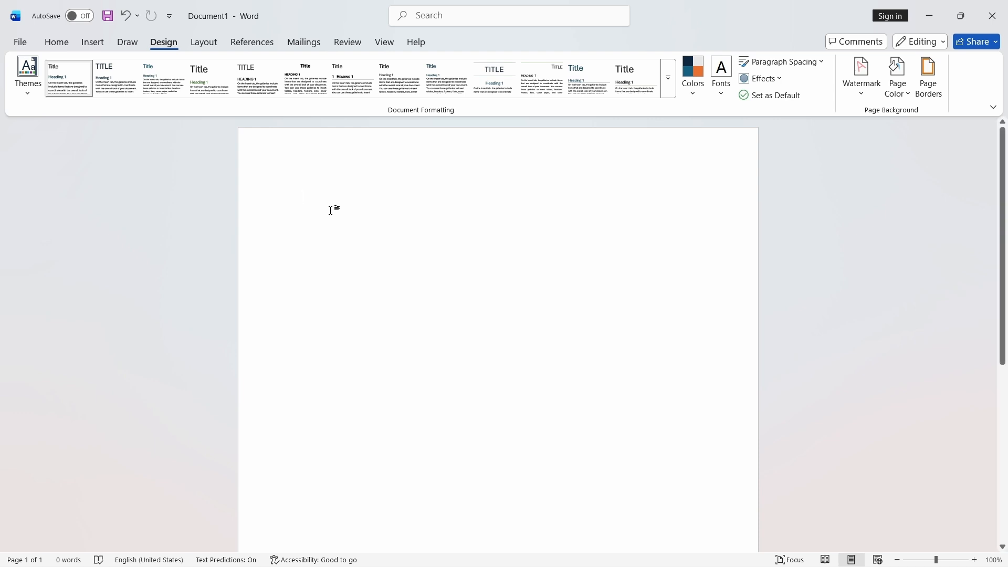
click(56, 42)
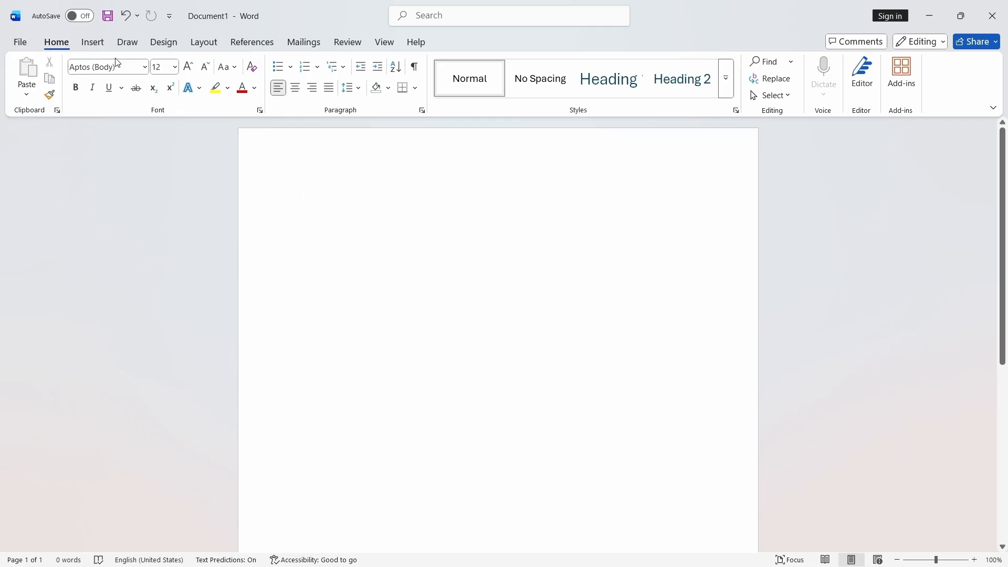
click(164, 43)
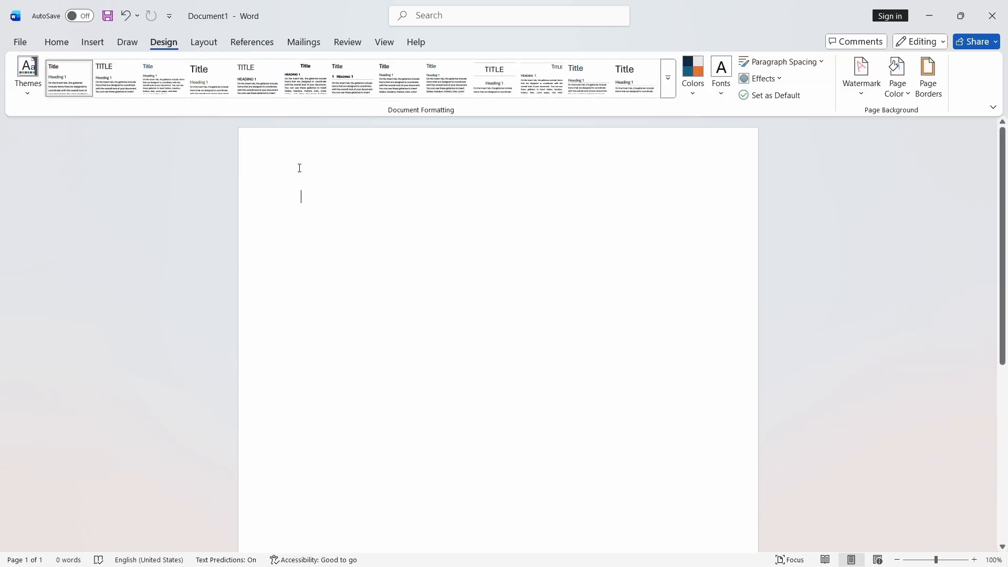
- Generate sample paragraphs on the blank page by entering =rand()
text(=ran)
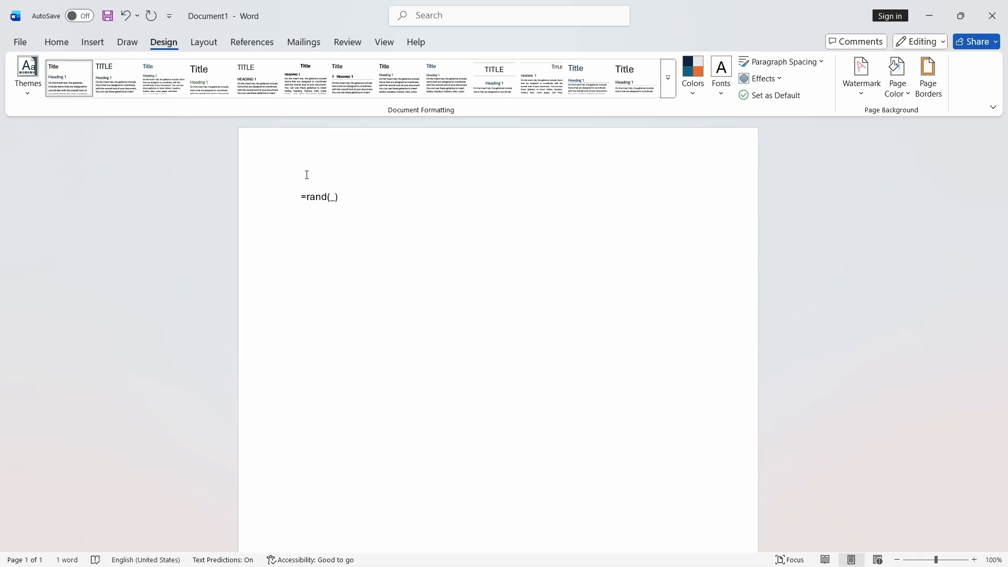
text(d())
key(Return)
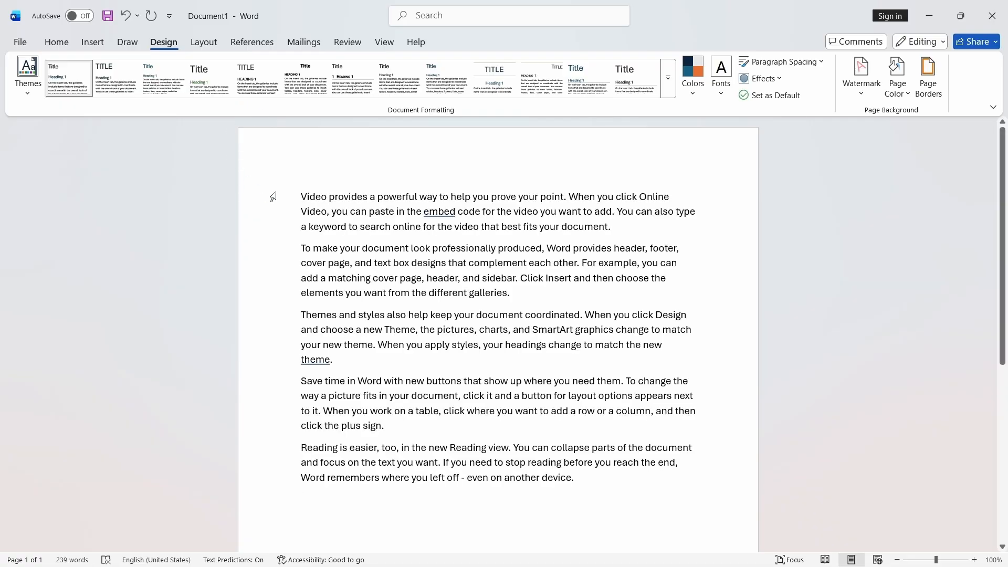
- Add two new lines, Computer and Hardware, above the sample paragraphs
click(299, 192)
key(Return)
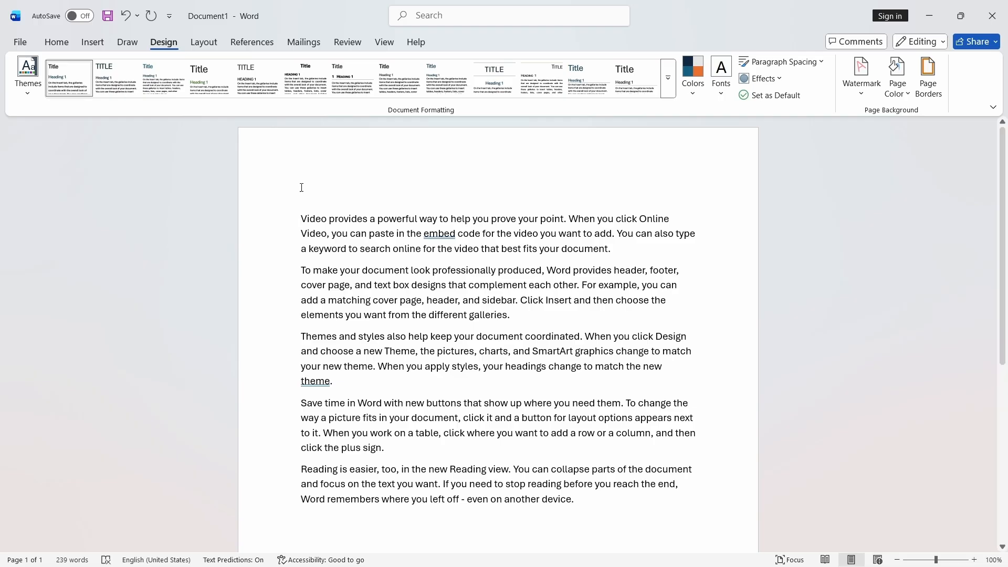
text(Compute)
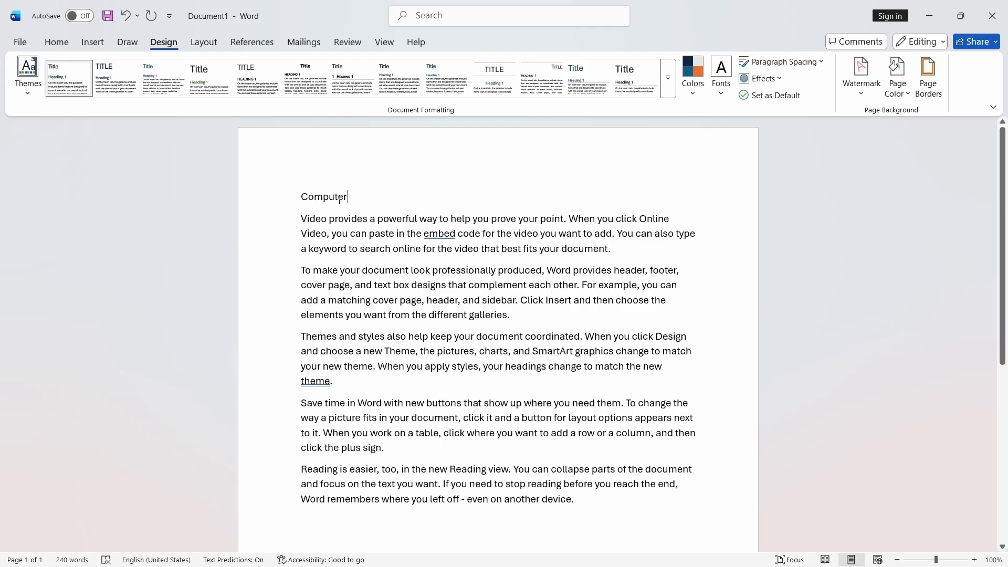
text(r)
key(Return)
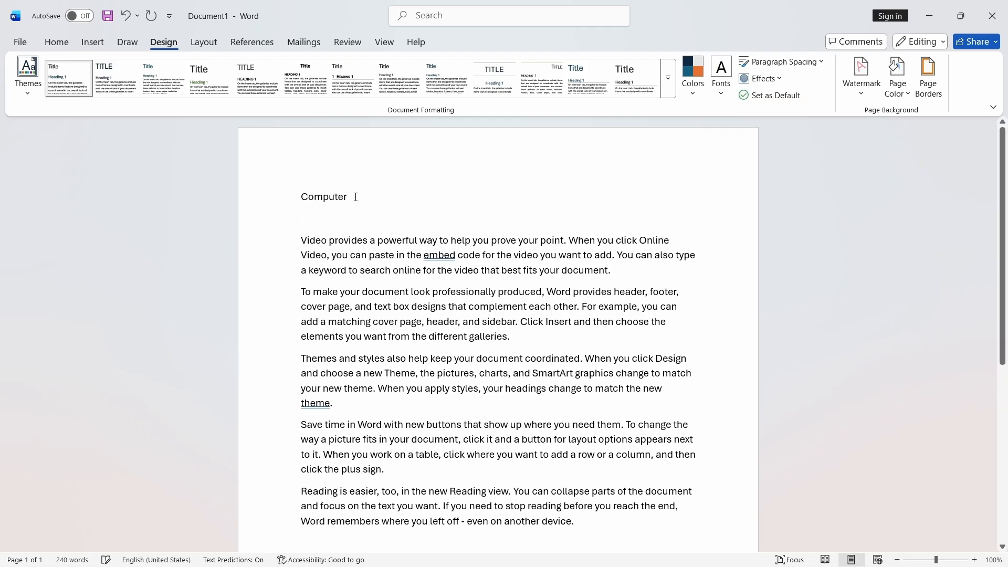
text(Har)
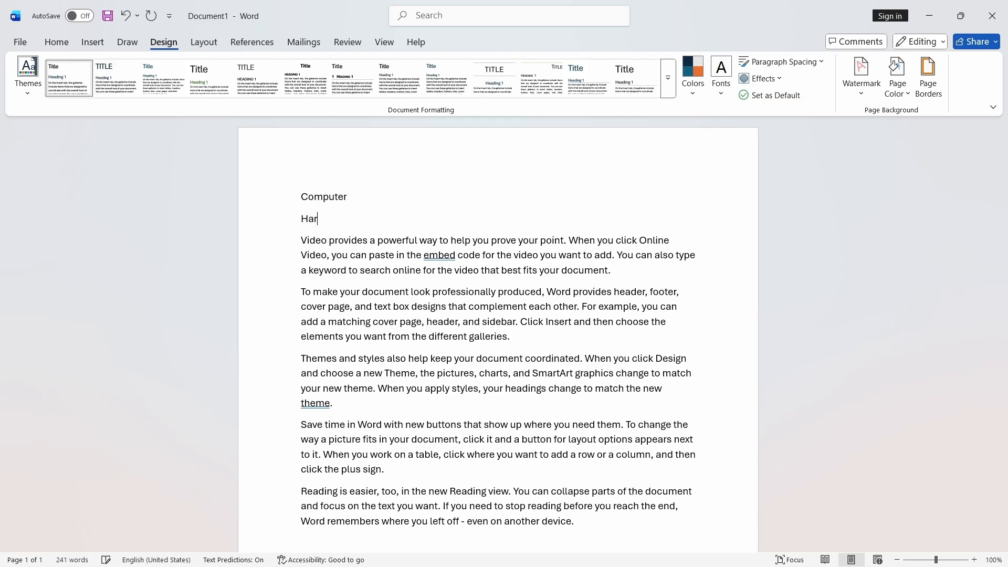
text(dwaere)
key(BackSpace)
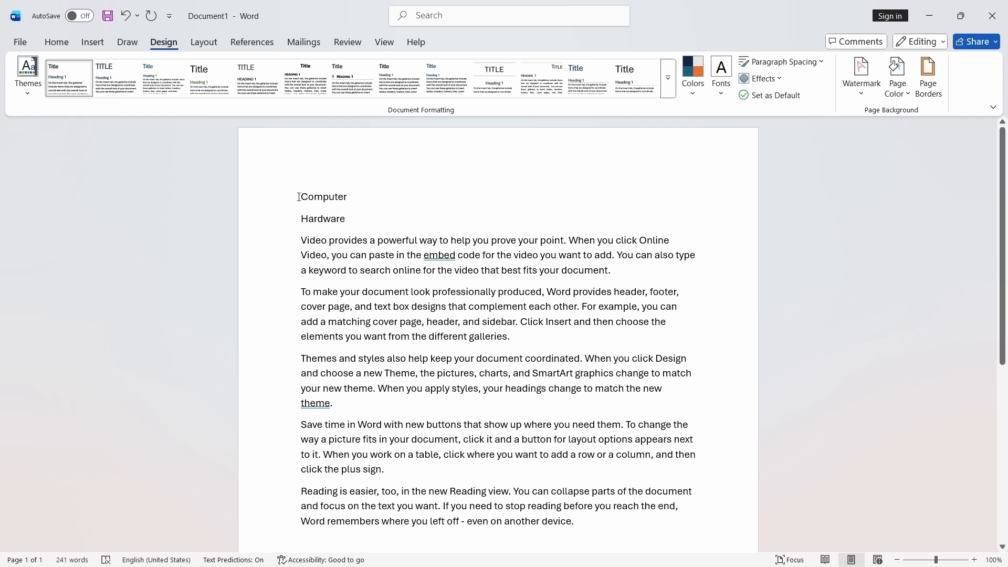
drag(305, 234, 583, 526)
click(635, 536)
scroll(578, 389, down, 1)
scroll(552, 352, up, 2)
click(56, 42)
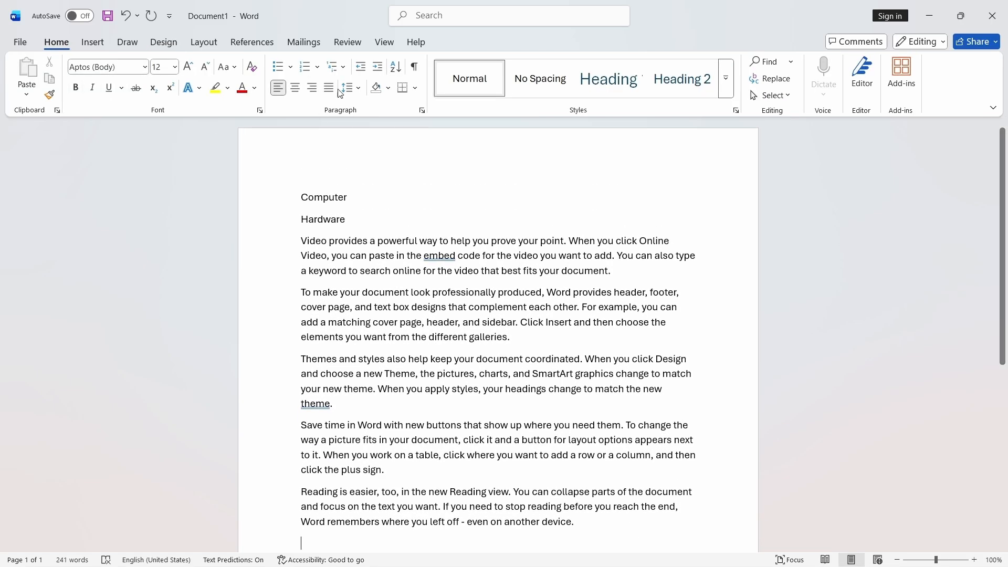
click(126, 42)
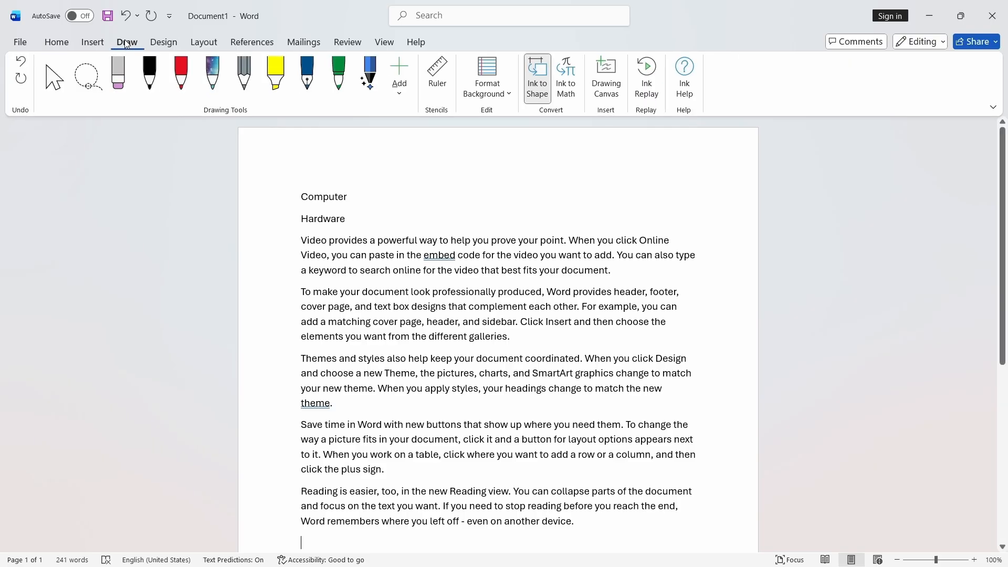
click(160, 45)
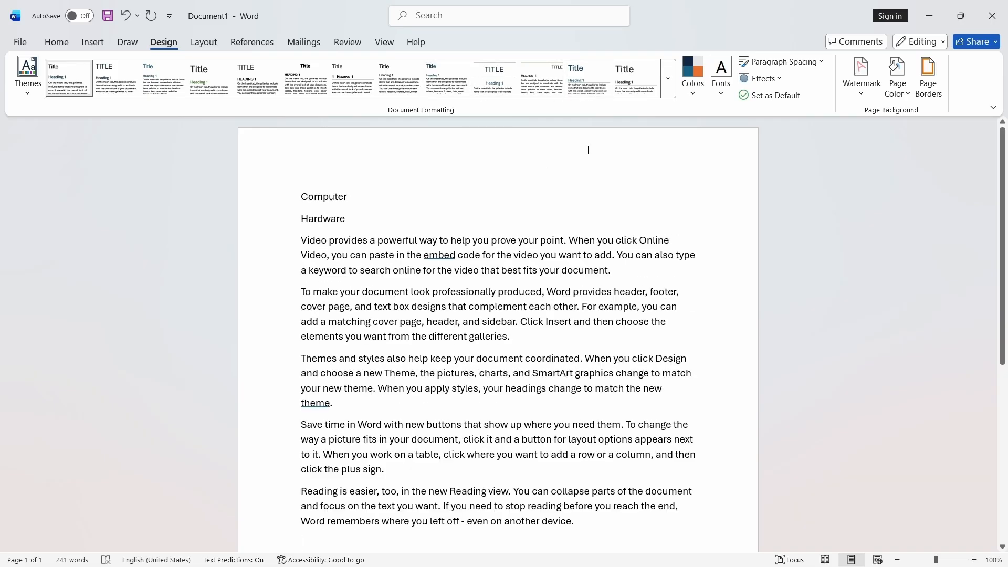
- Try out several built-in style sets from the Document Formatting gallery on the document
click(664, 94)
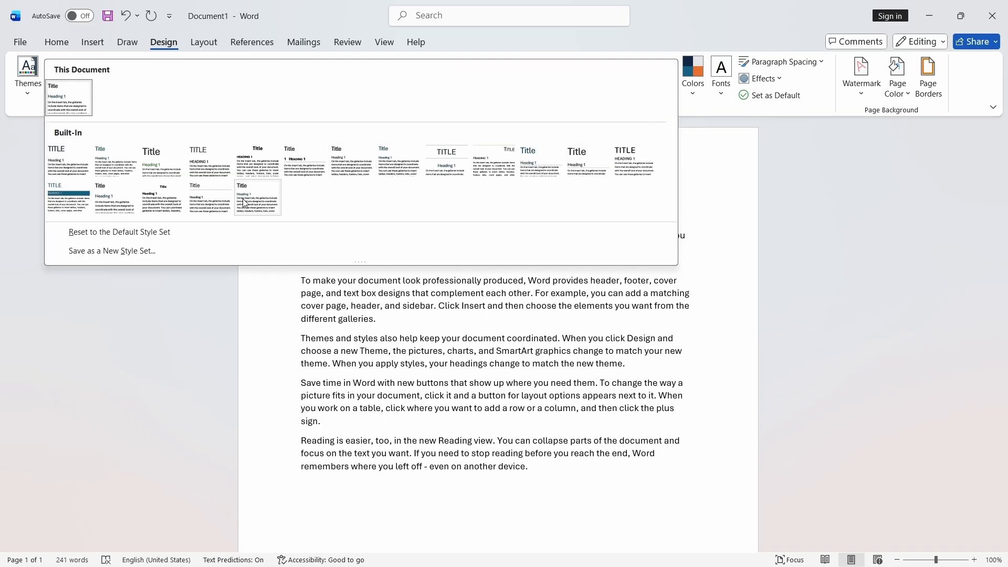
click(359, 158)
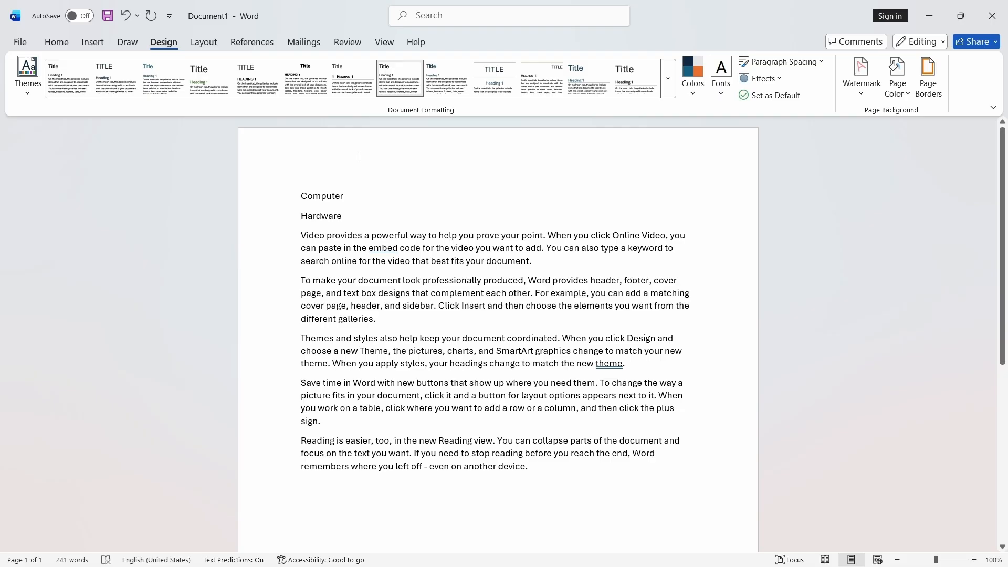
click(132, 86)
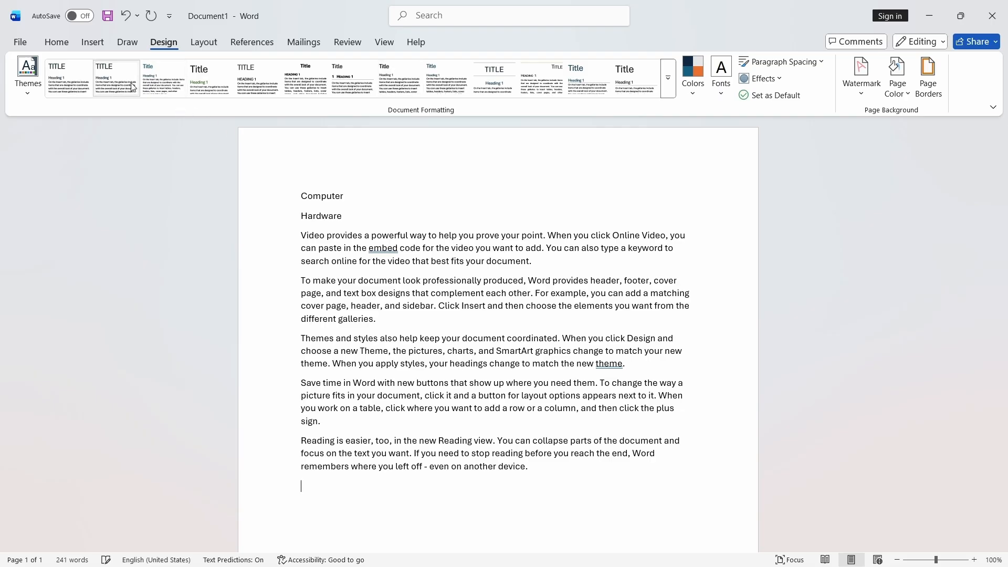
click(167, 87)
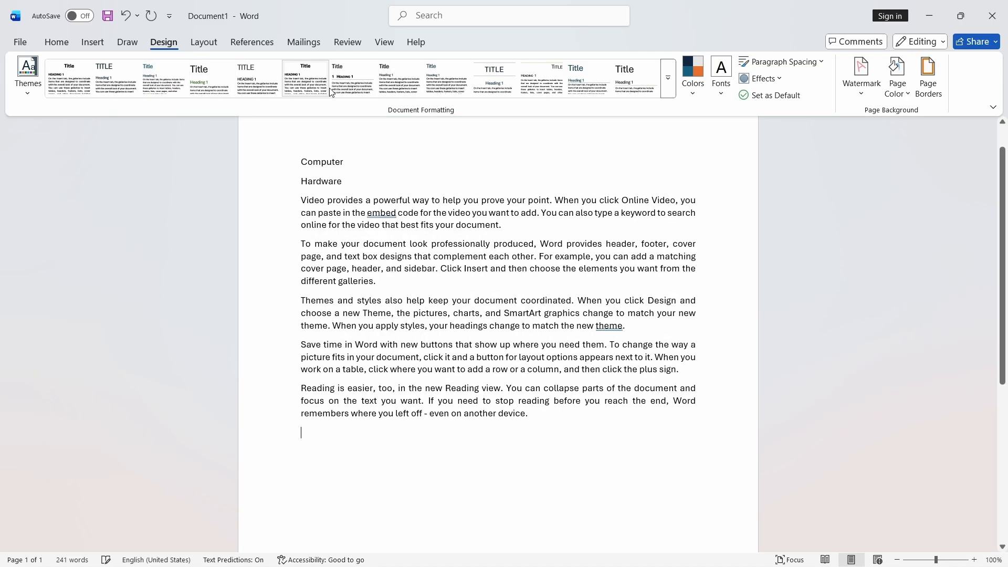
click(353, 79)
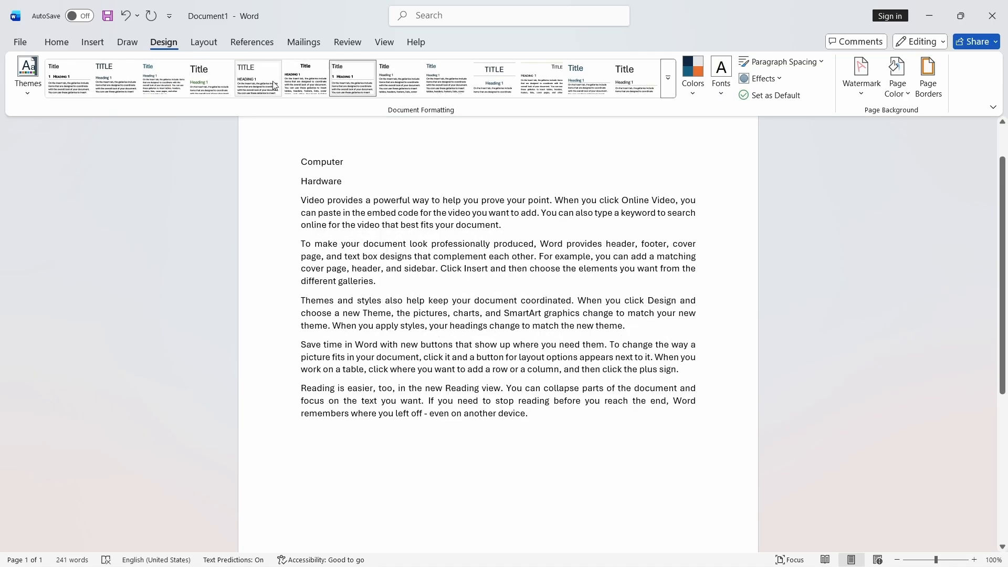
click(666, 96)
click(713, 171)
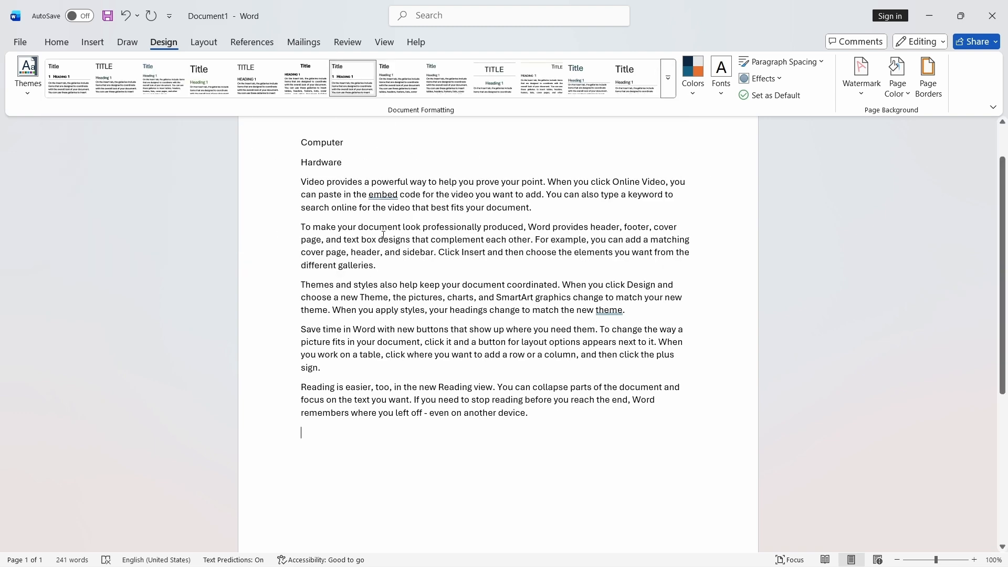
scroll(507, 207, up, 2)
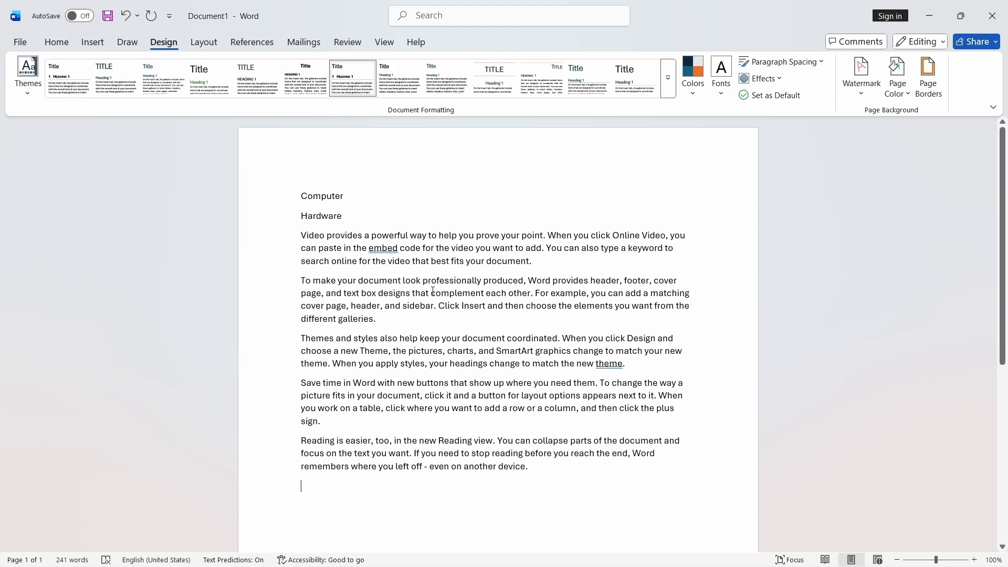
- Undo the four style set changes
key(ctrl+z)
key(ctrl+z)
key(ctrl+z)
key(ctrl+z)
key(ctrl+z)
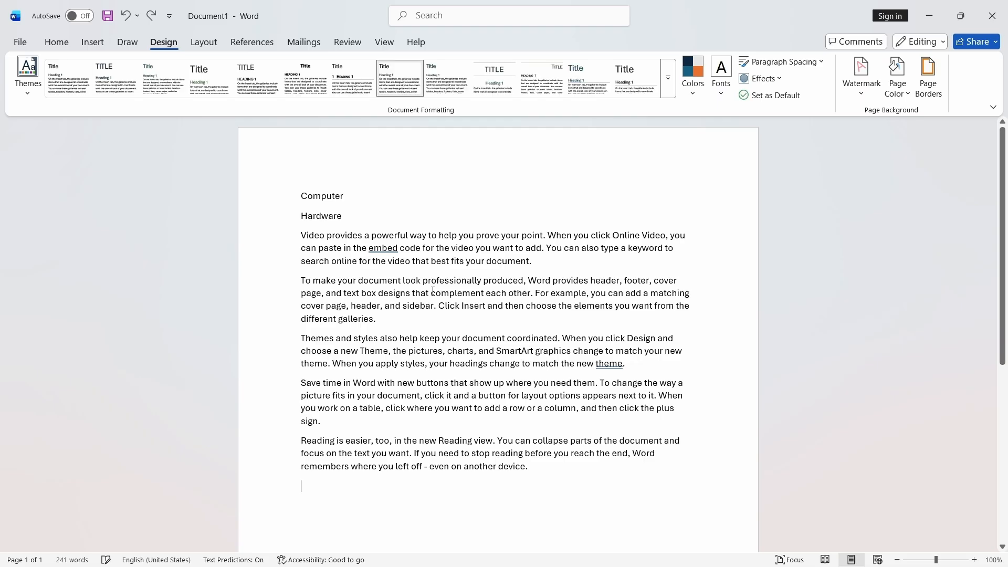
key(ctrl+z)
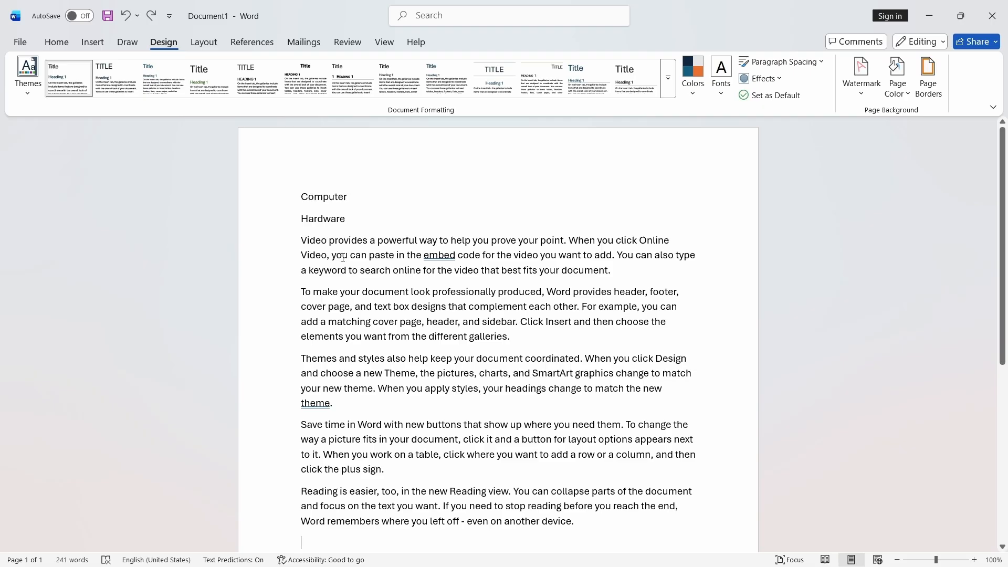
- Apply the Title style to the Computer line
click(59, 48)
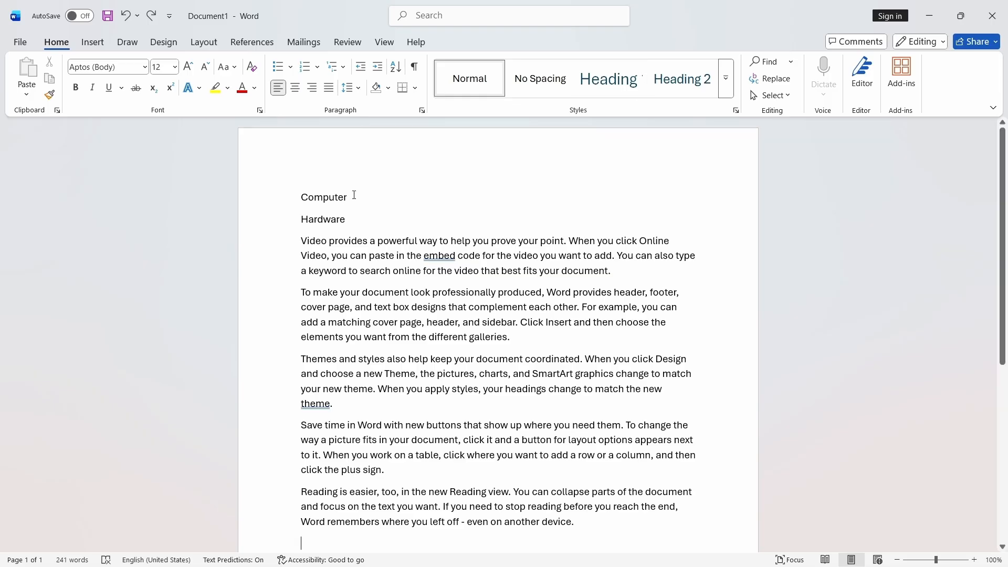
drag(354, 195, 299, 196)
click(726, 78)
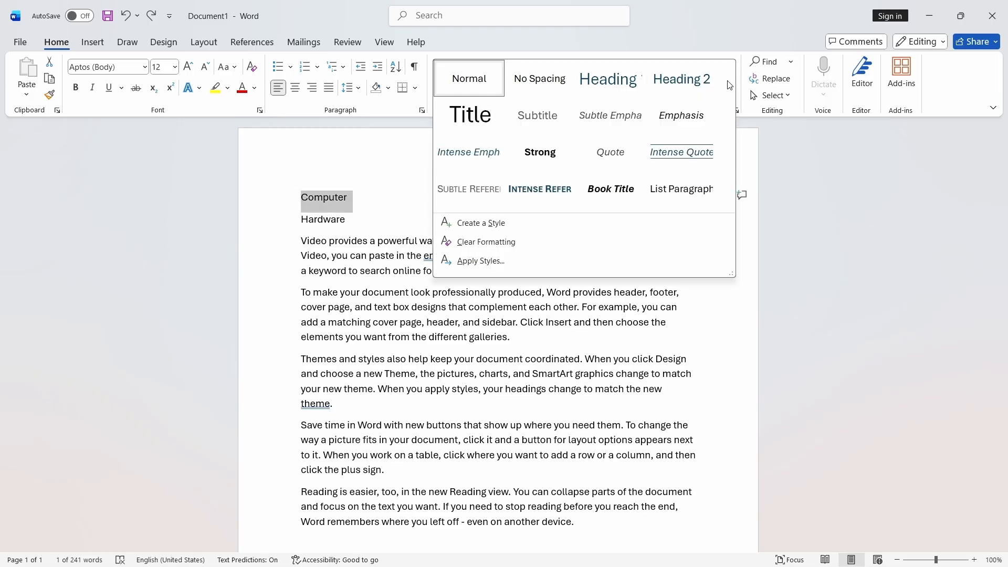
click(469, 113)
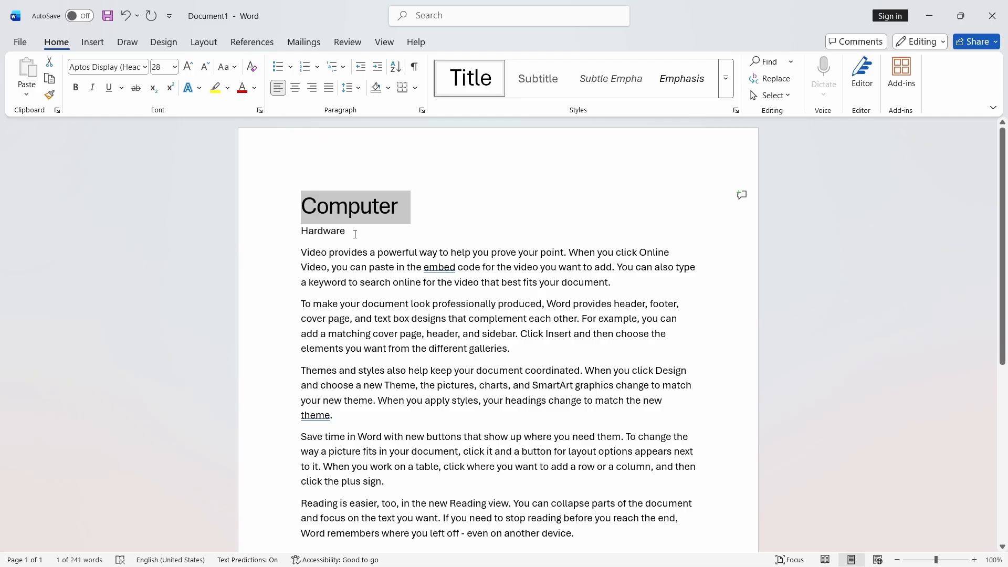
- Apply the Heading 1 style to the Hardware line
triple_click(338, 233)
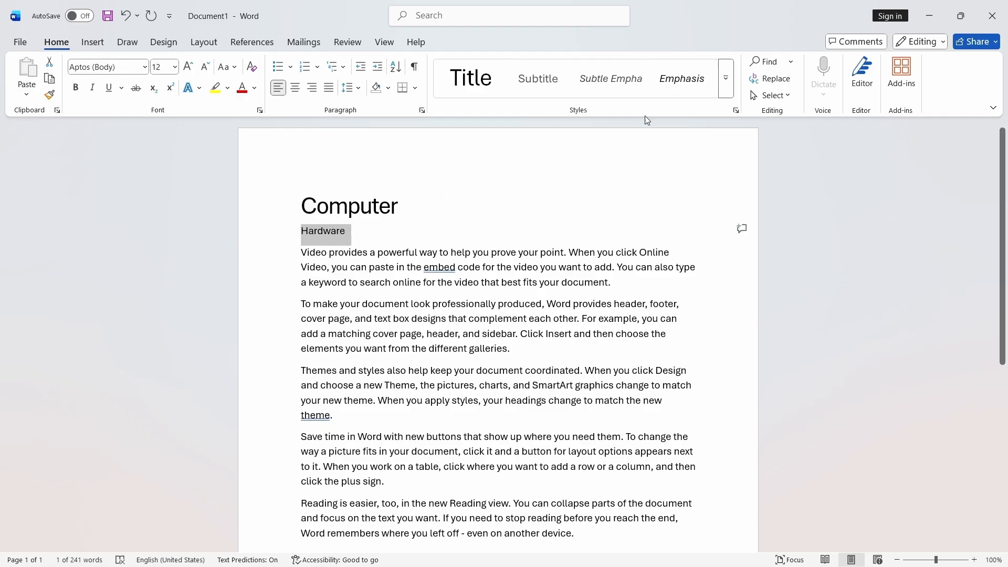
click(724, 79)
click(608, 78)
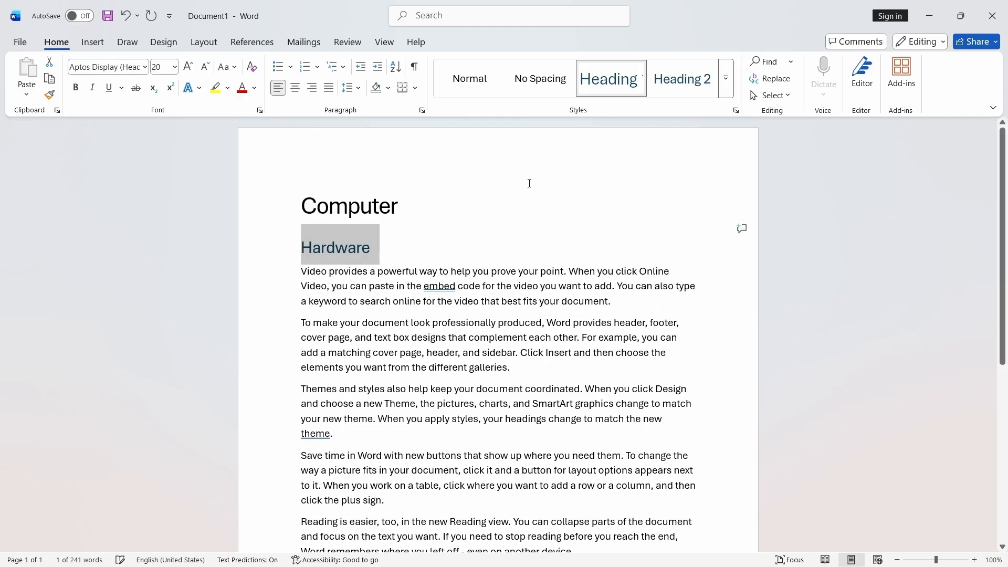
- Add a new line reading KEyboard directly below the Hardware heading
scroll(463, 239, down, 1)
drag(301, 239, 610, 270)
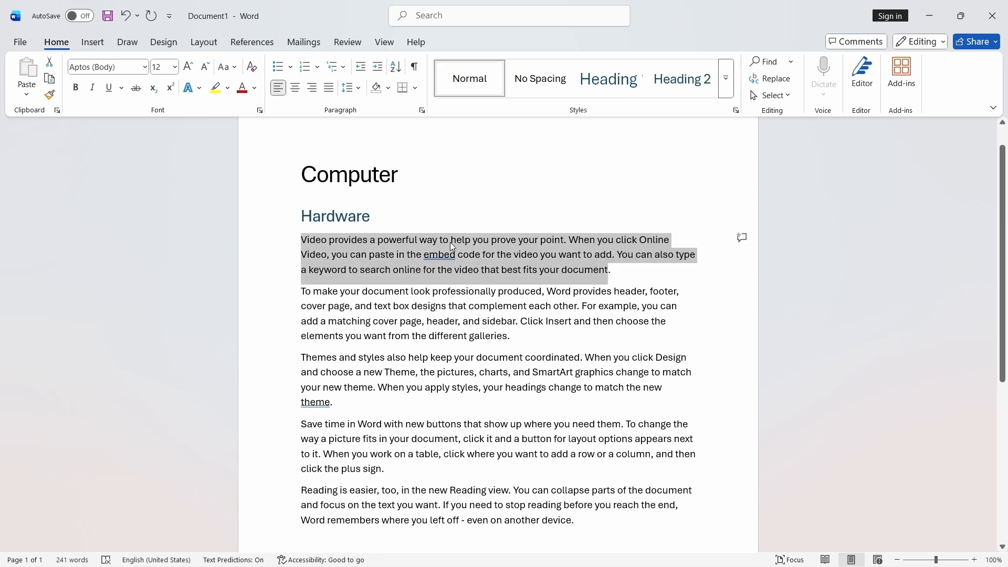
click(398, 219)
key(Return)
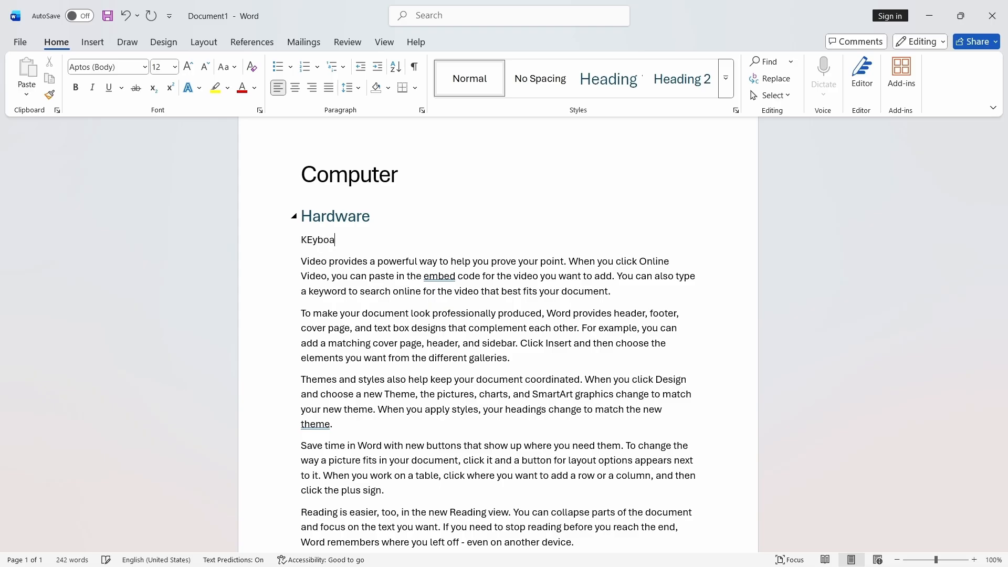
text(KEyboard)
- Apply the Heading 2 style to the KEyboard line
triple_click(356, 237)
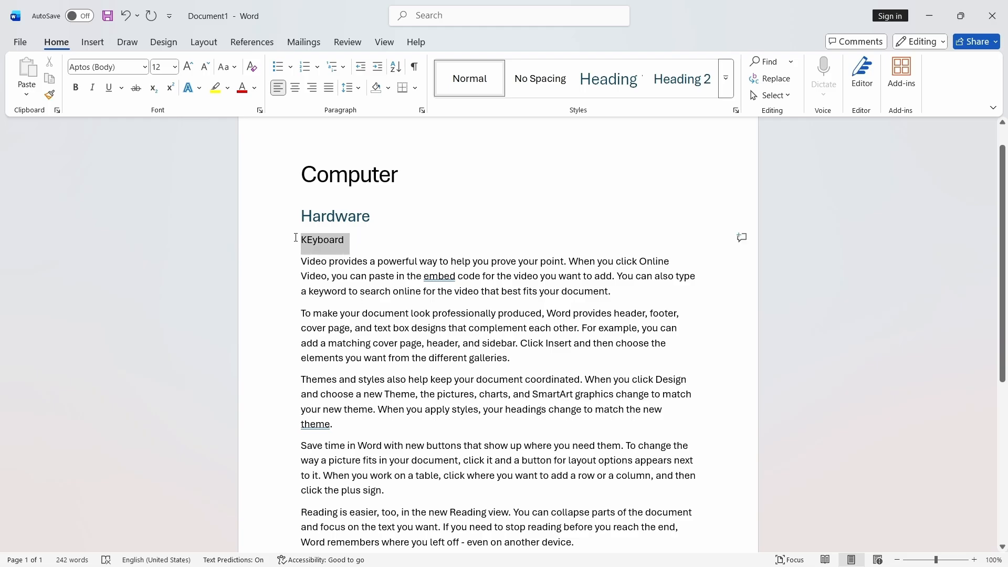
click(726, 79)
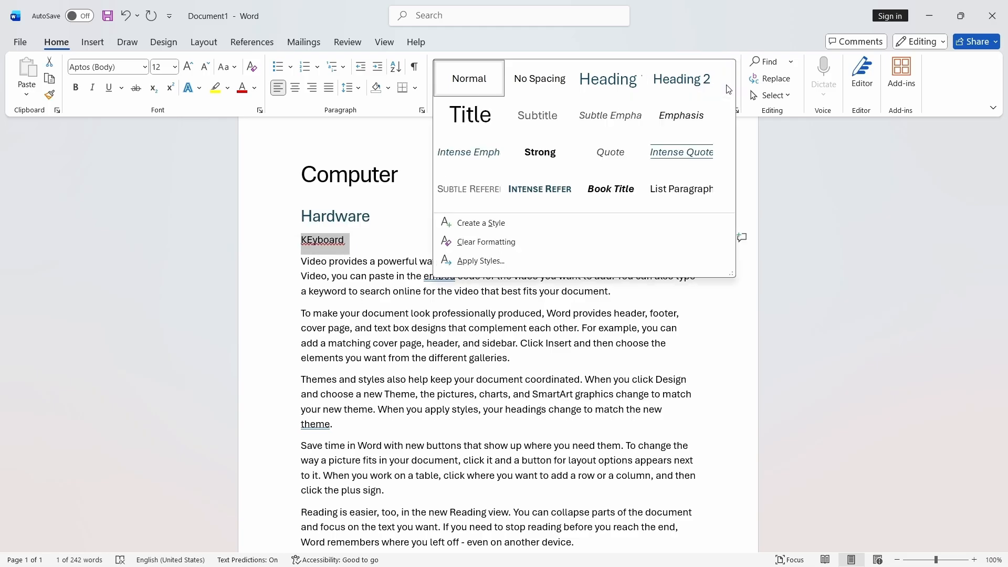
click(667, 94)
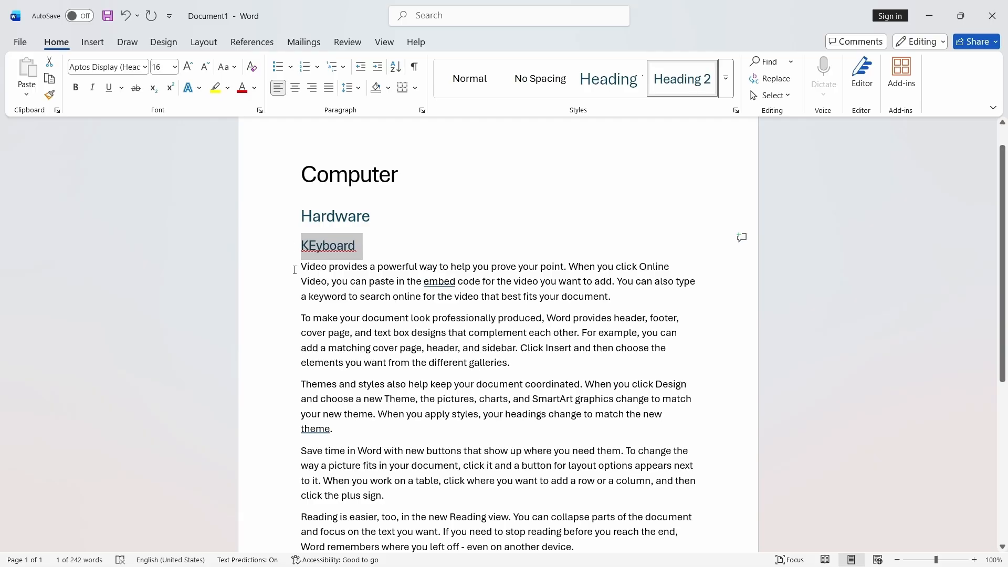
- Apply the Subtitle style to the first body paragraph below KEyboard
drag(294, 270, 615, 298)
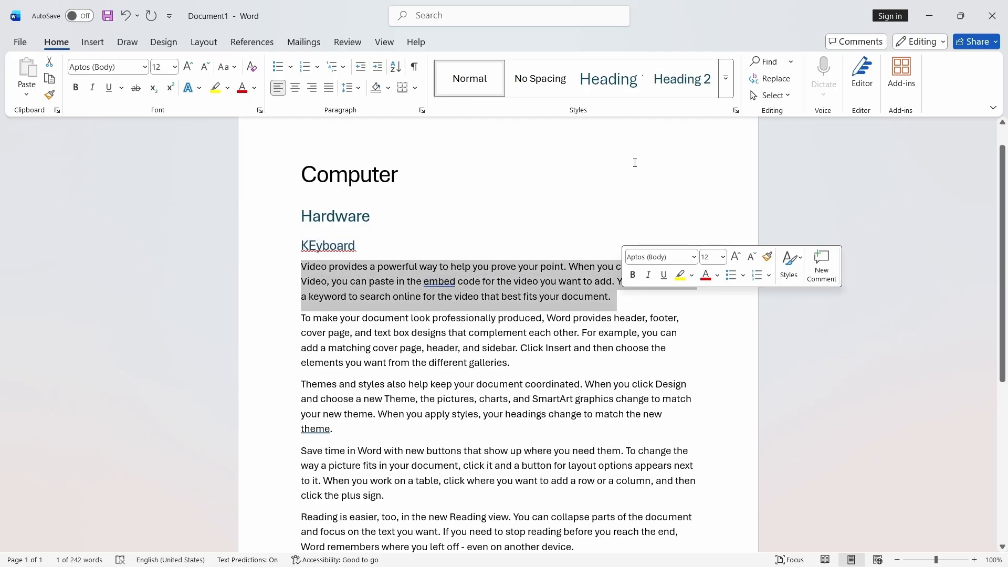
click(726, 91)
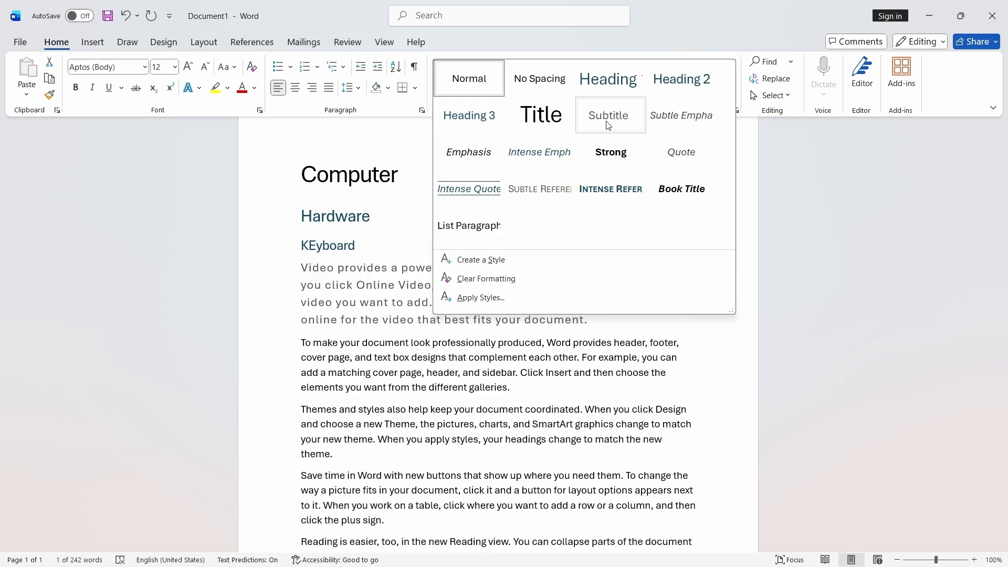
click(608, 125)
- Apply the Quote style to the second body paragraph
drag(303, 343, 515, 395)
click(729, 94)
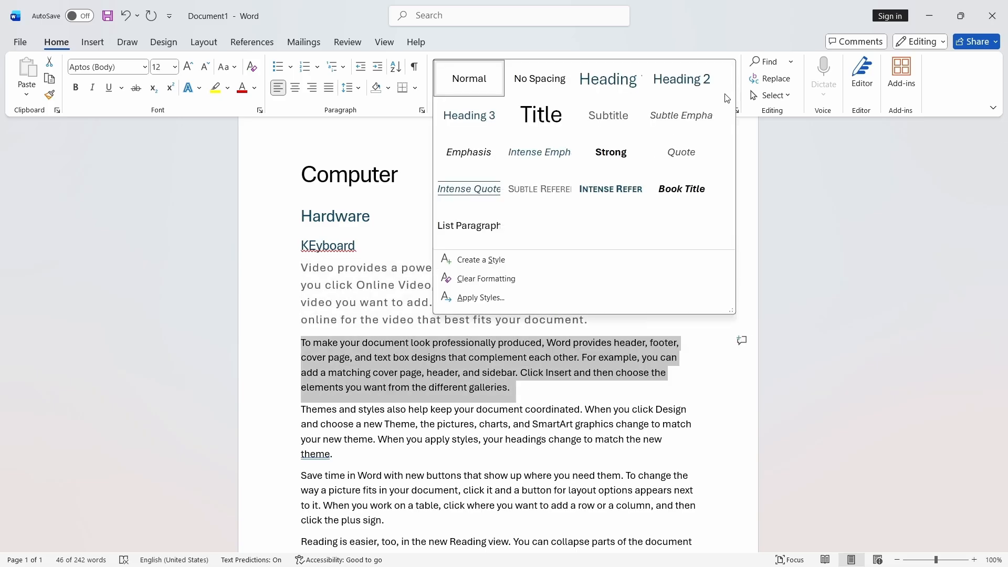
click(670, 152)
- Select the last three paragraphs and apply the Intense Reference style to them
scroll(667, 180, down, 3)
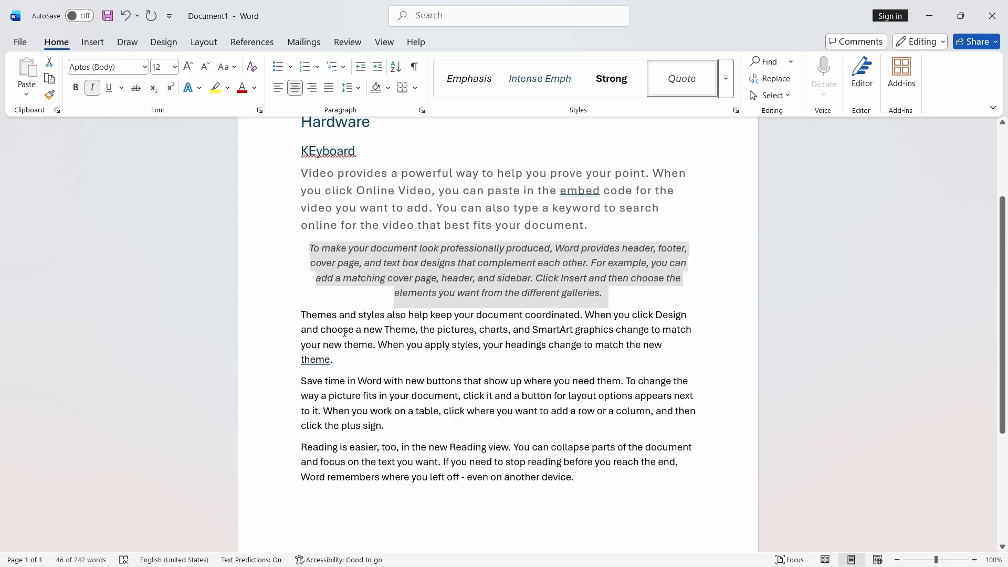
drag(317, 320, 608, 487)
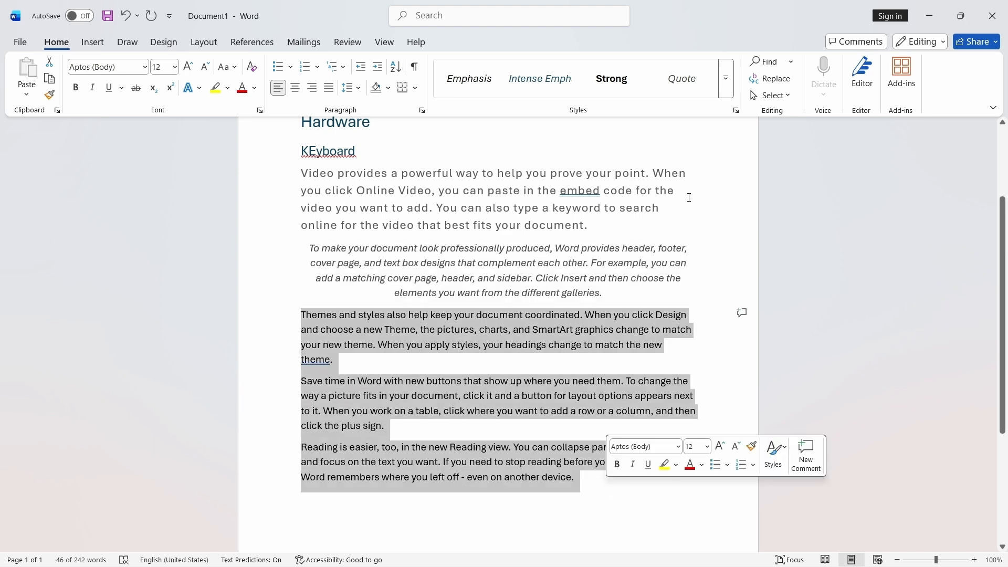
click(728, 83)
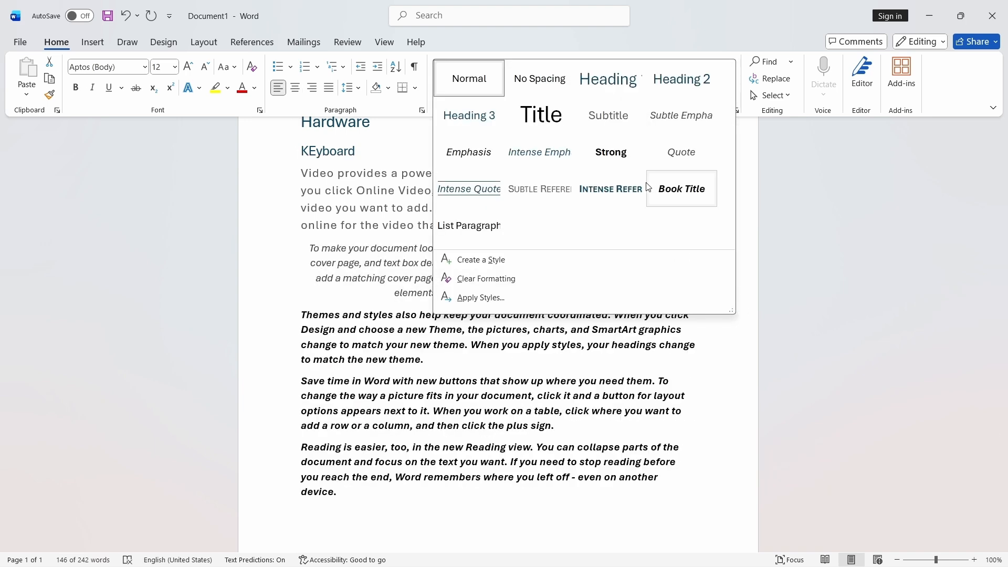
click(596, 189)
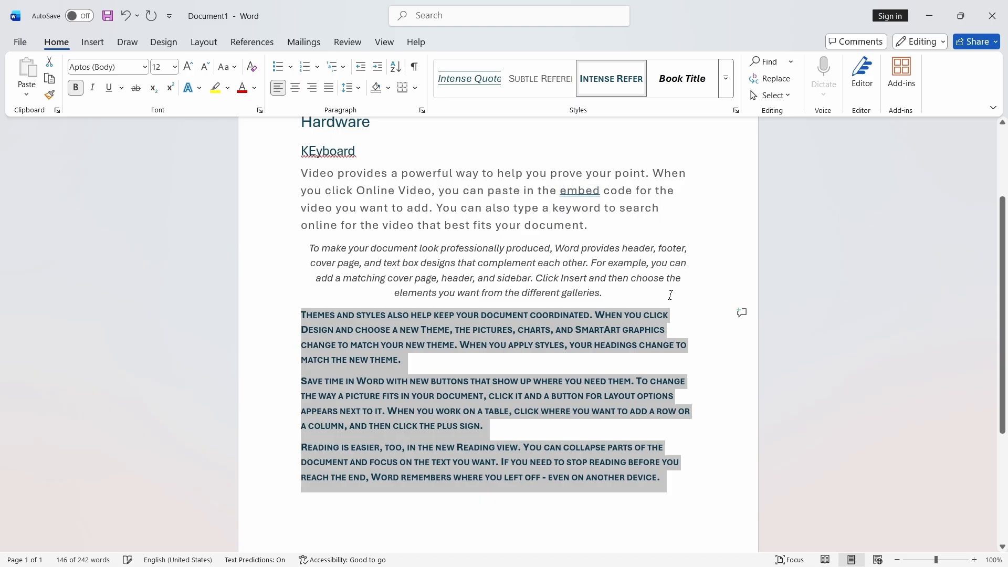
click(711, 376)
- Apply the Minimalist style set to the whole document
scroll(711, 371, up, 3)
scroll(595, 294, down, 1)
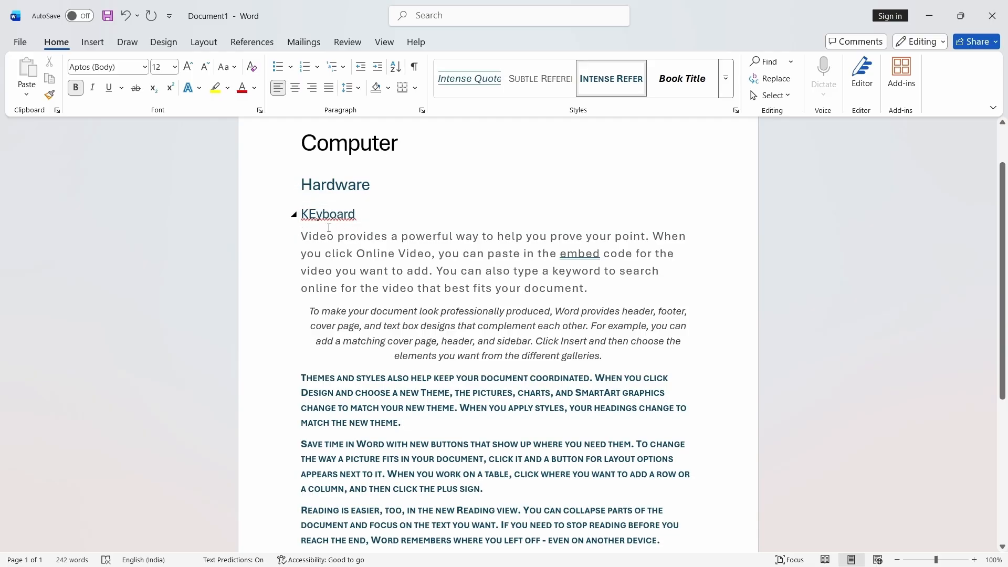
scroll(386, 389, down, 1)
scroll(386, 388, up, 3)
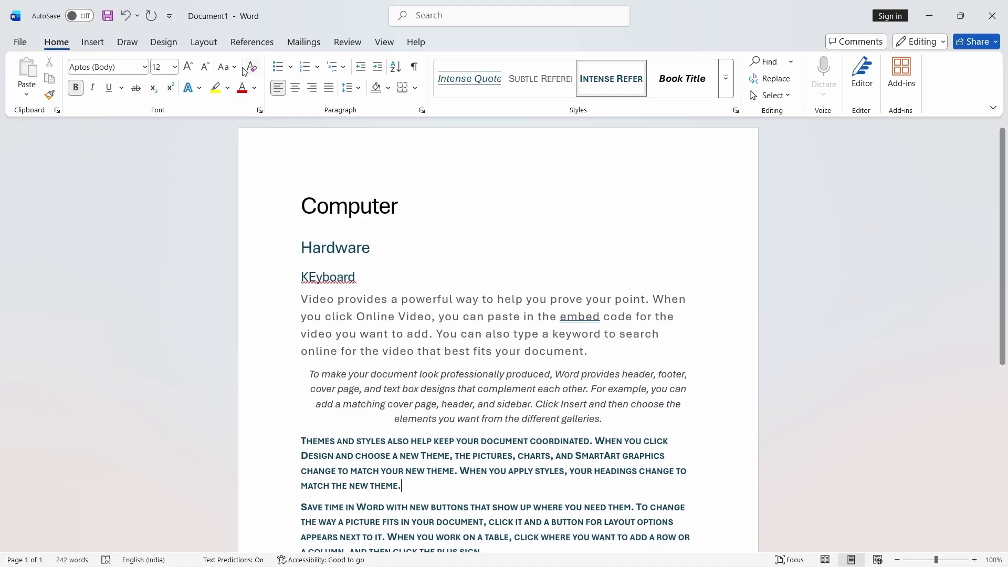
click(169, 41)
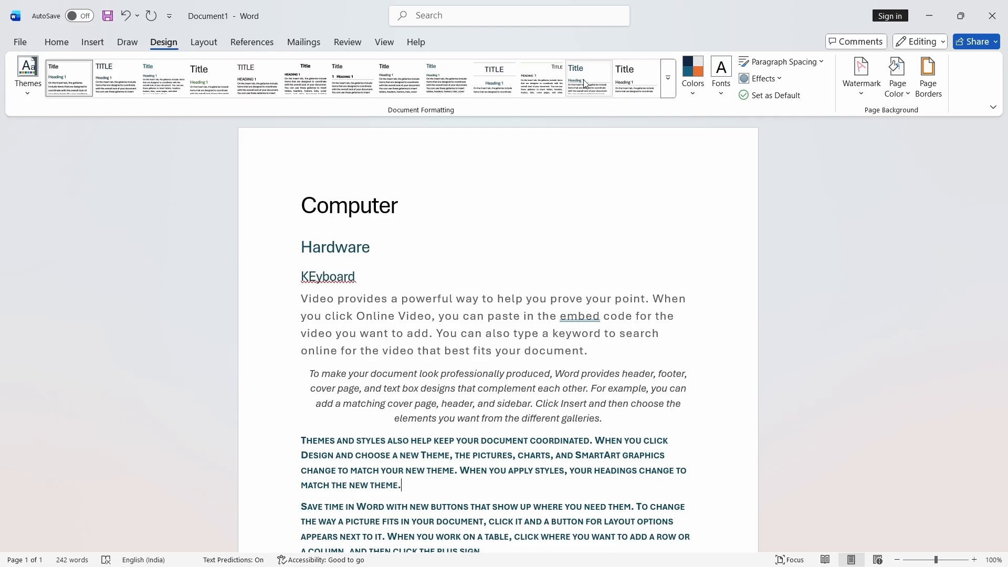
click(668, 79)
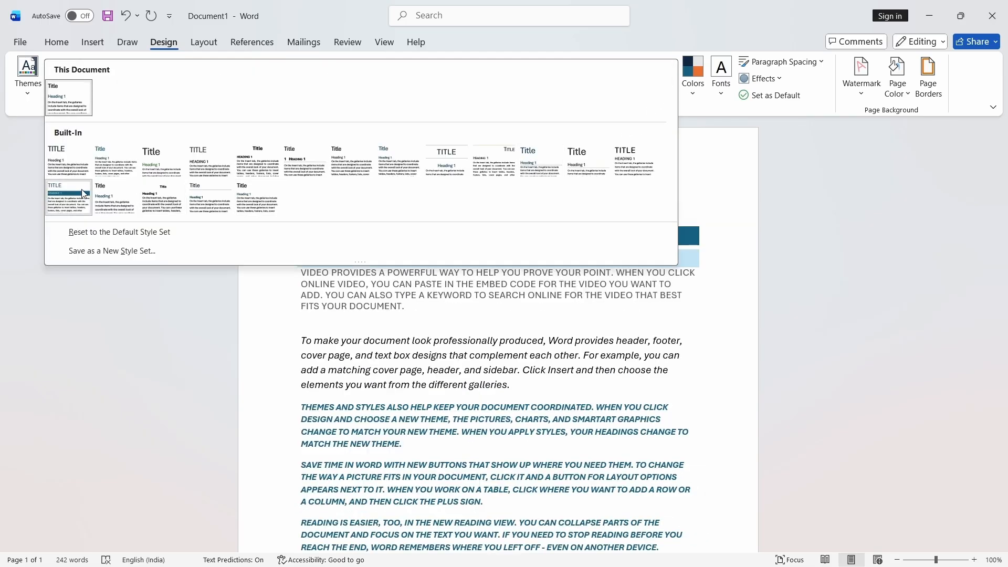
click(79, 193)
scroll(259, 289, down, 3)
scroll(258, 289, up, 2)
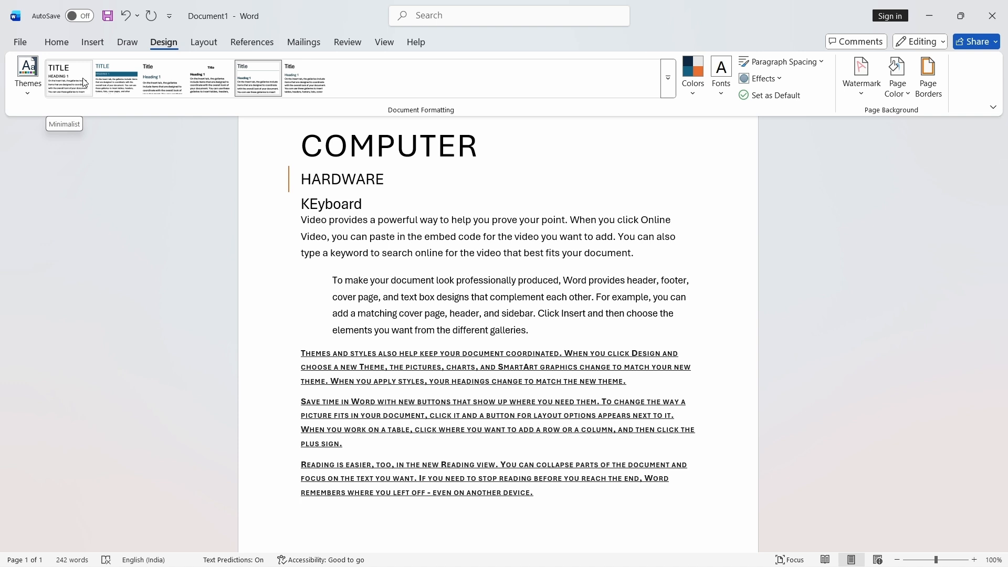
click(83, 78)
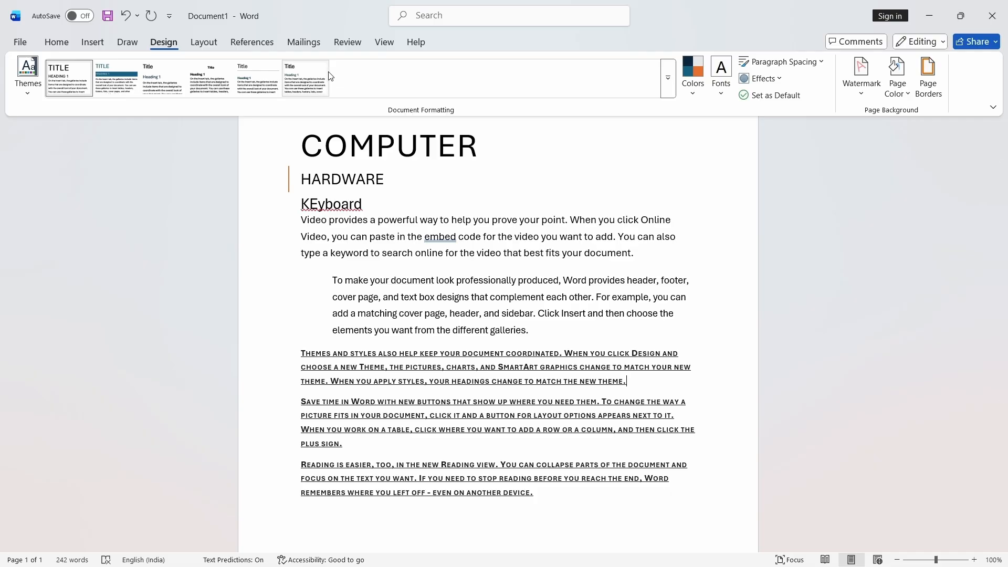
scroll(315, 79, up, 3)
scroll(473, 81, down, 1)
scroll(597, 86, up, 1)
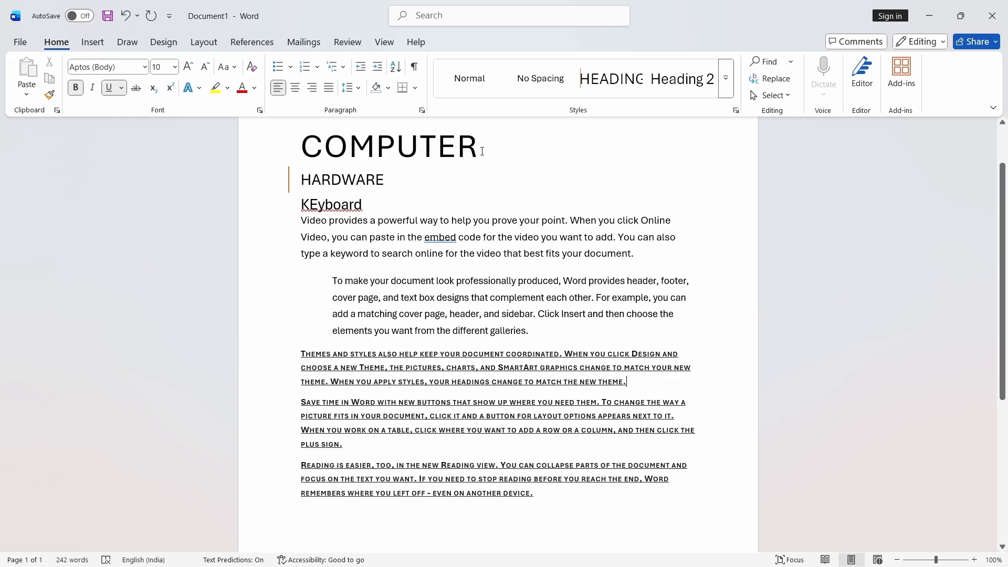
drag(476, 148, 294, 148)
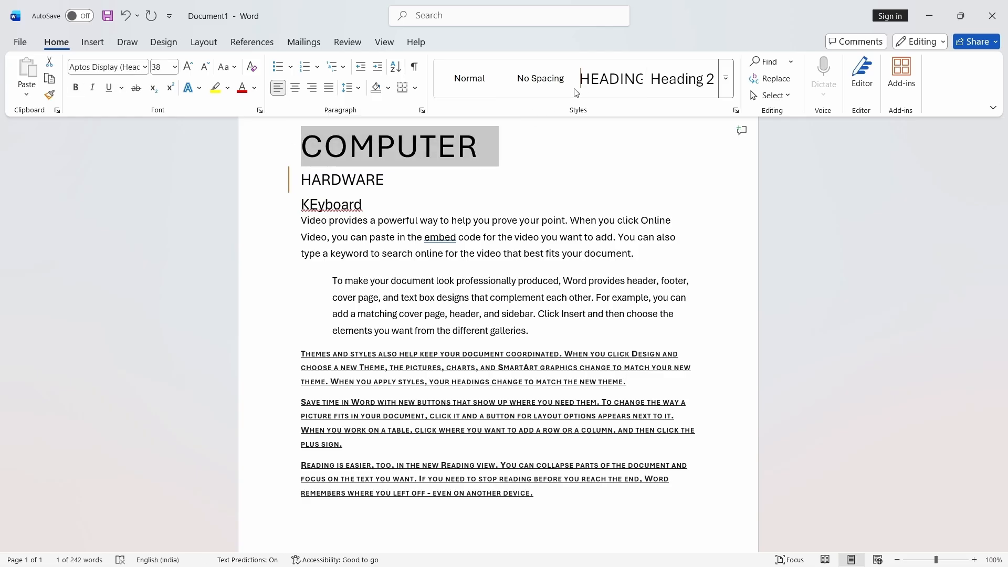
click(403, 149)
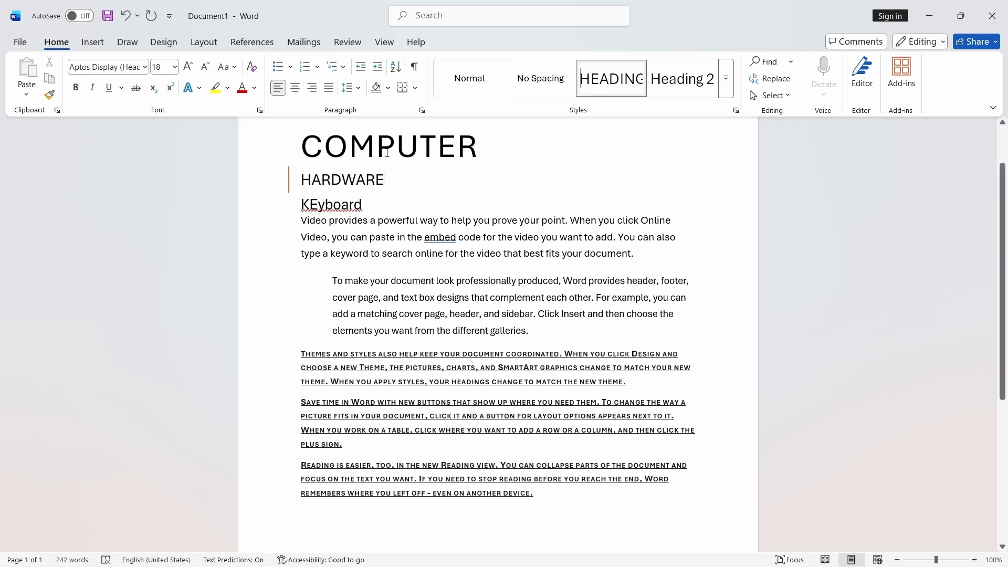
- Apply a different built-in style set from the document formatting styles
click(162, 43)
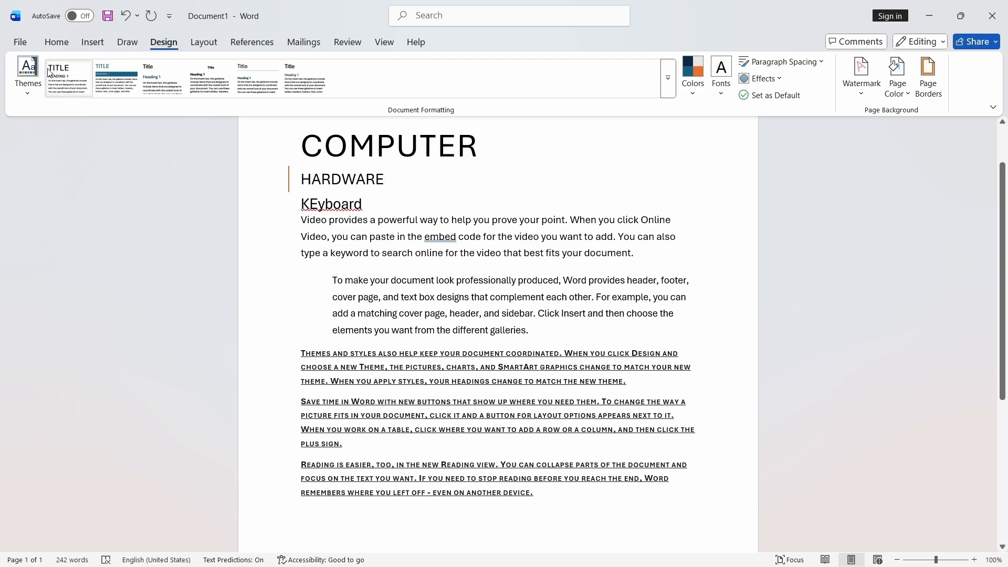
click(668, 78)
click(541, 161)
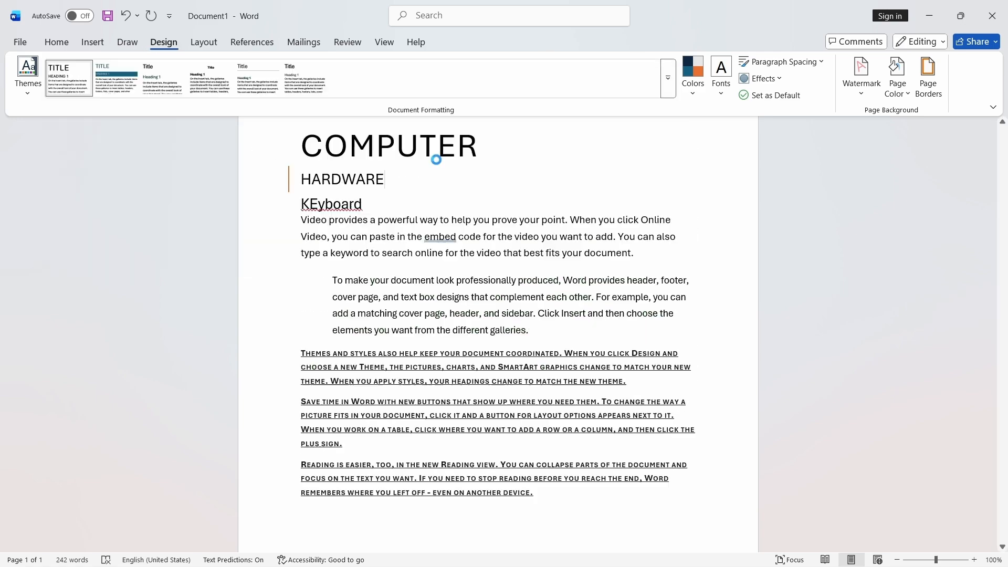
scroll(473, 200, up, 2)
scroll(544, 228, down, 4)
scroll(546, 229, up, 3)
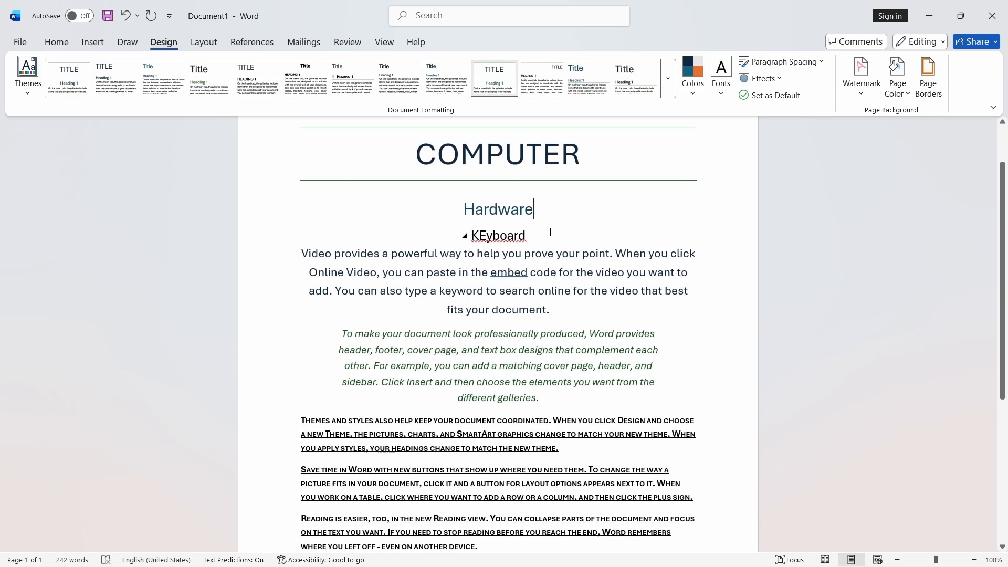
scroll(550, 232, down, 1)
scroll(550, 232, up, 2)
- Apply the Circuit theme to the document
click(30, 89)
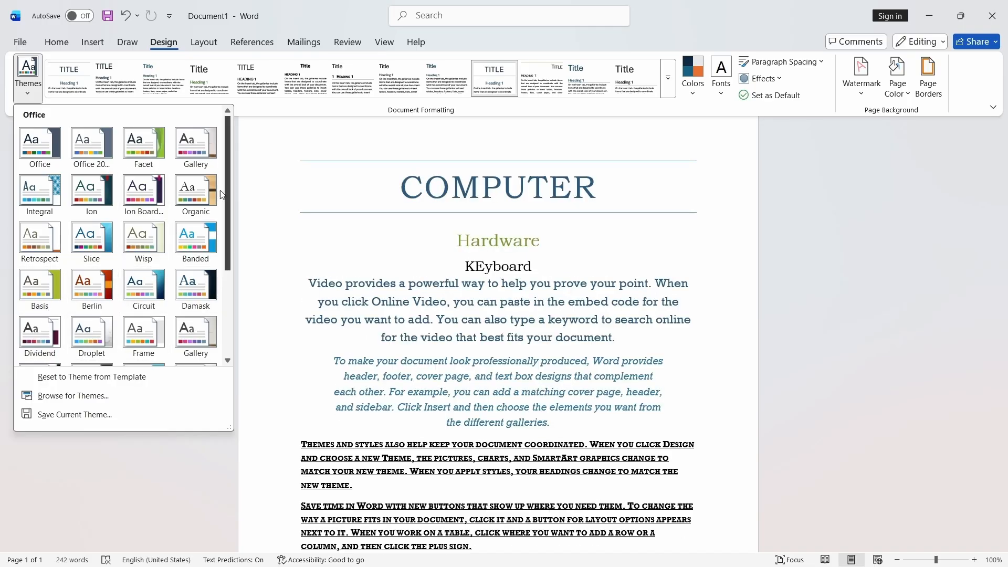
click(73, 48)
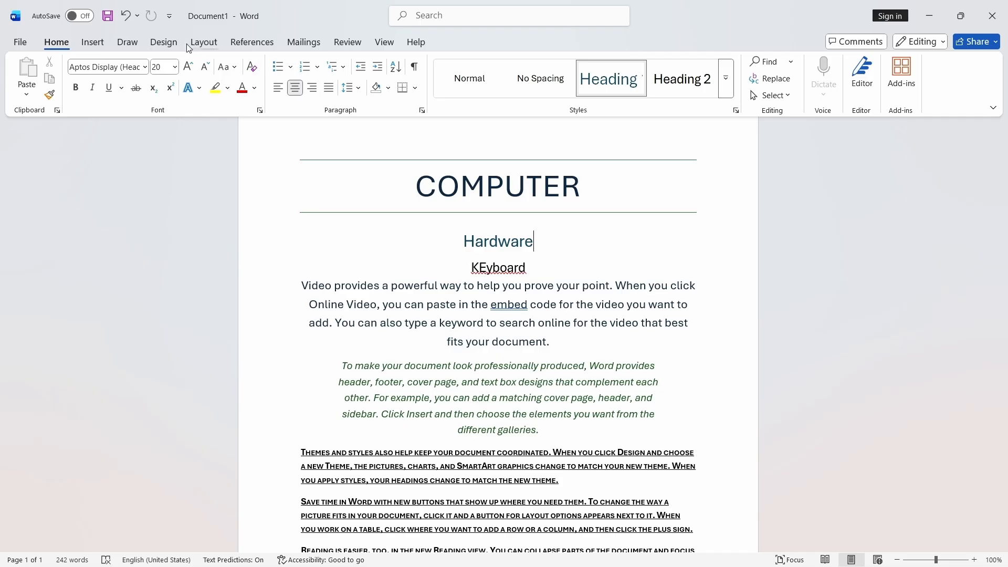
click(170, 46)
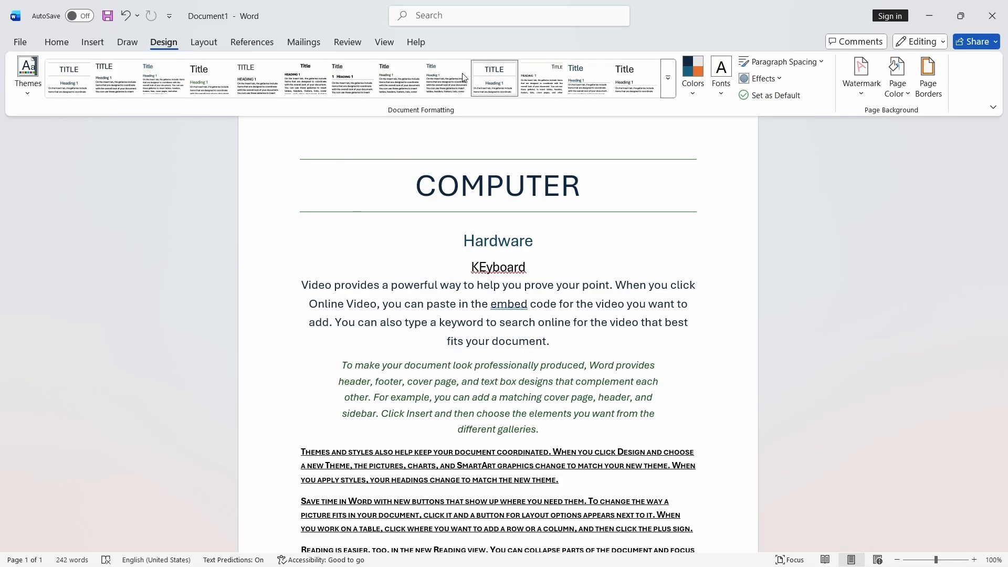
click(35, 88)
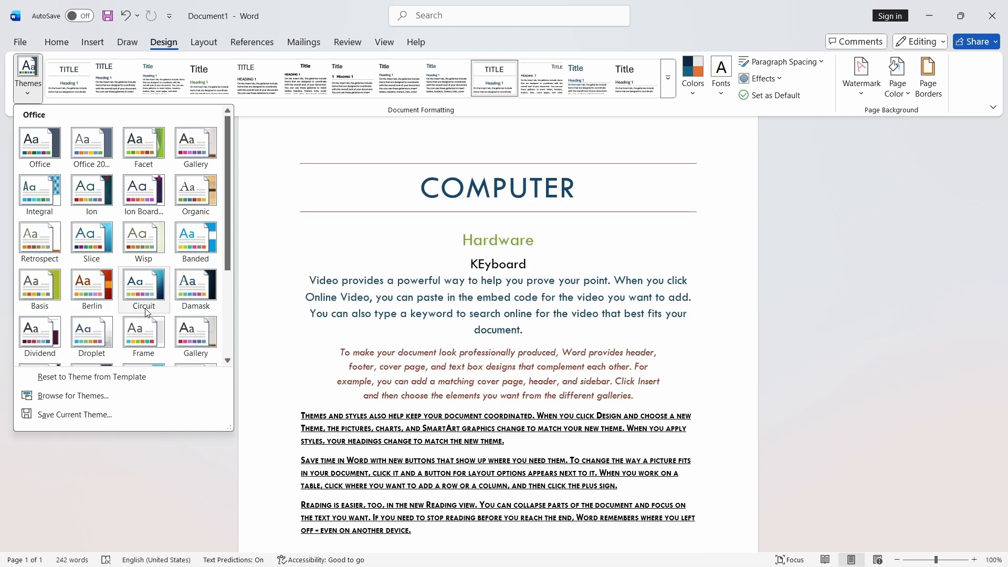
click(131, 302)
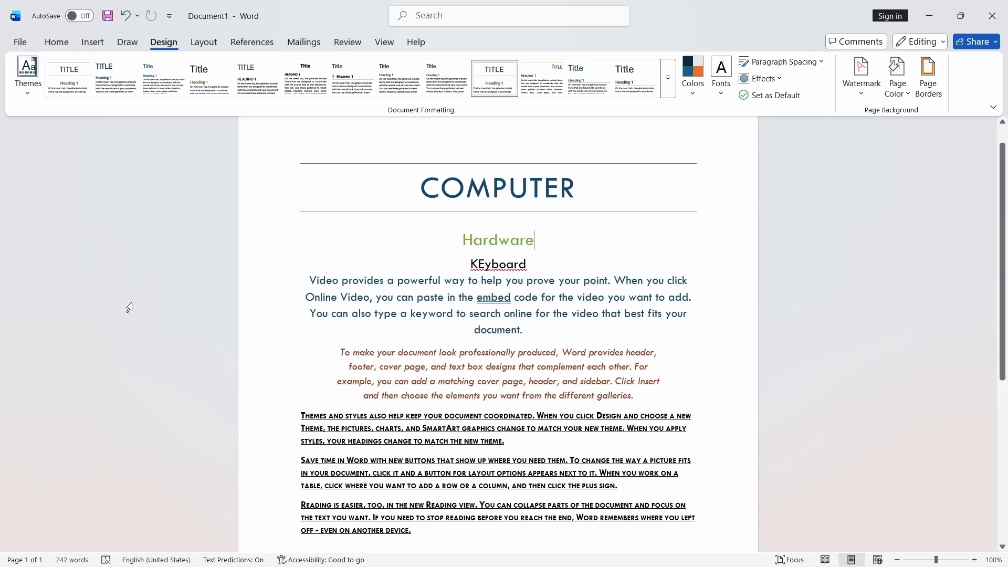
- Change the document's theme colours to the Paper palette
scroll(528, 429, down, 2)
scroll(631, 373, up, 1)
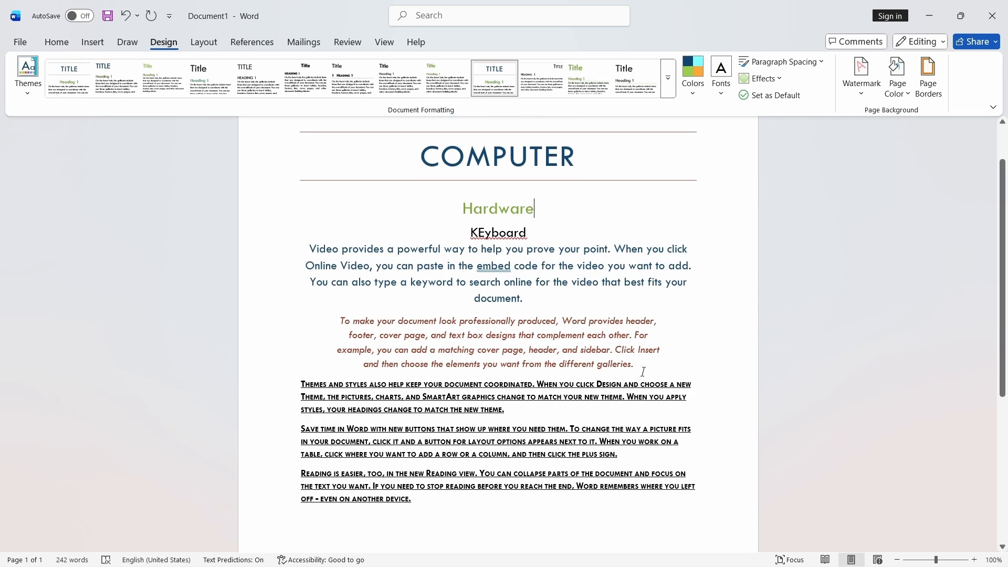
scroll(391, 276, up, 1)
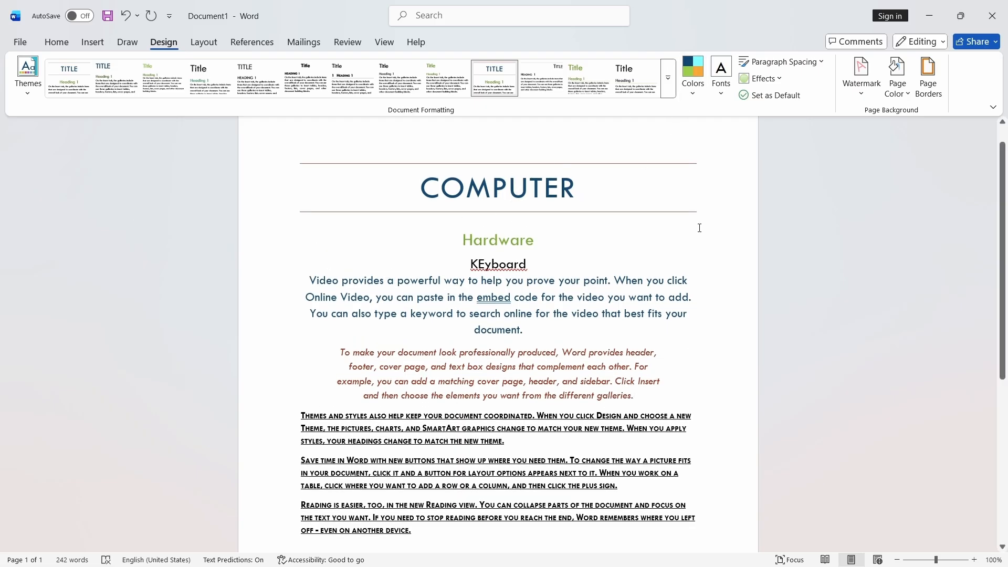
click(27, 76)
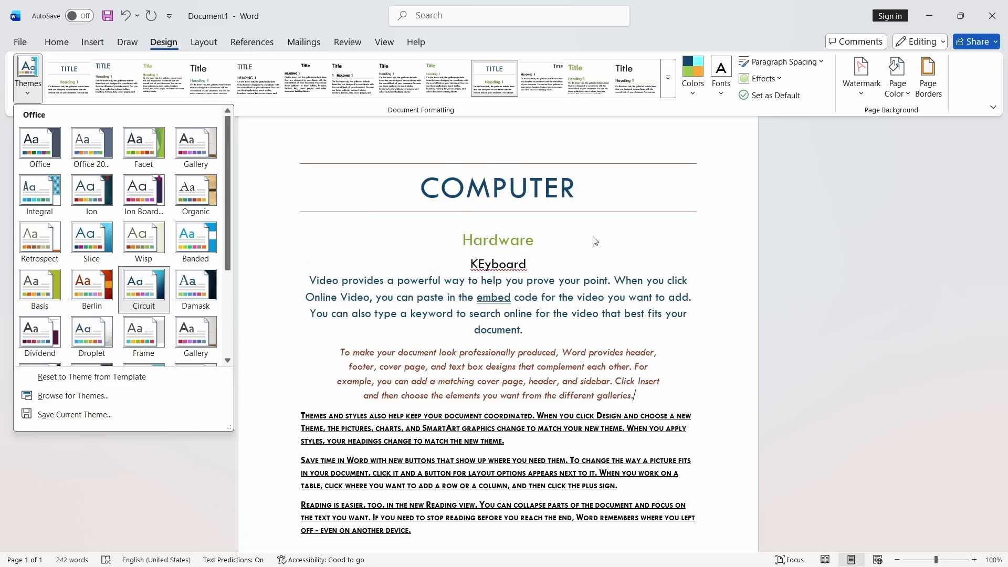
click(681, 140)
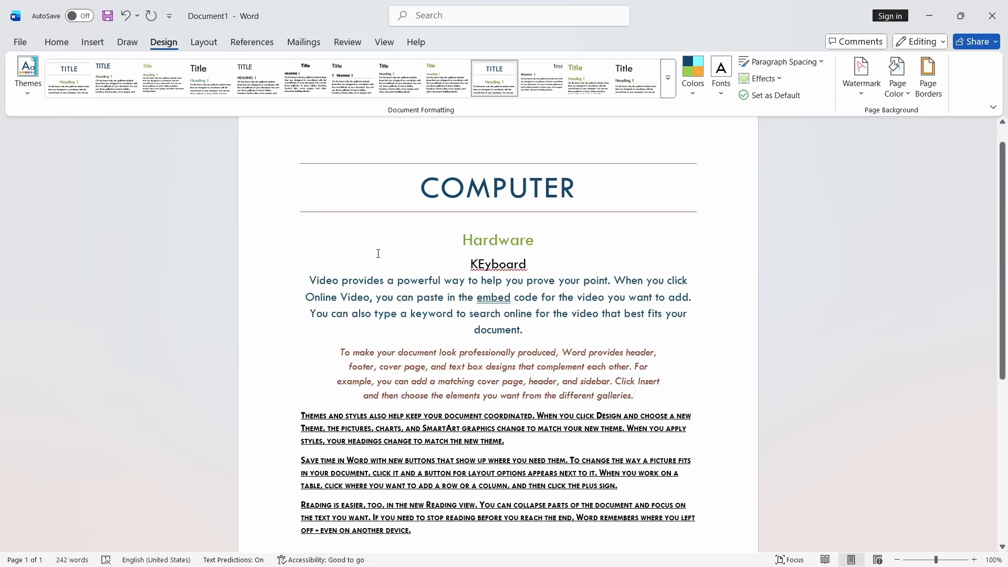
click(694, 98)
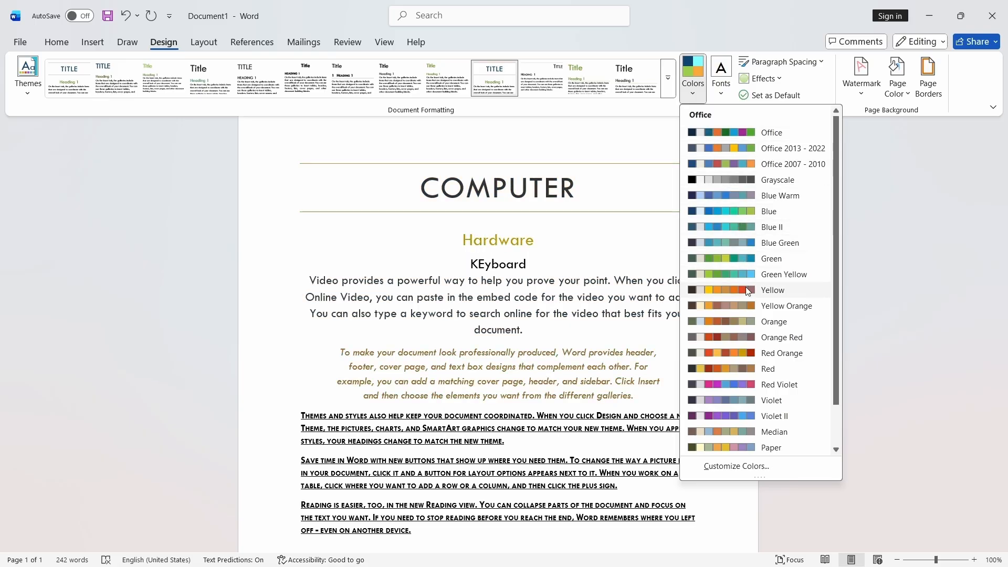
scroll(746, 341, down, 1)
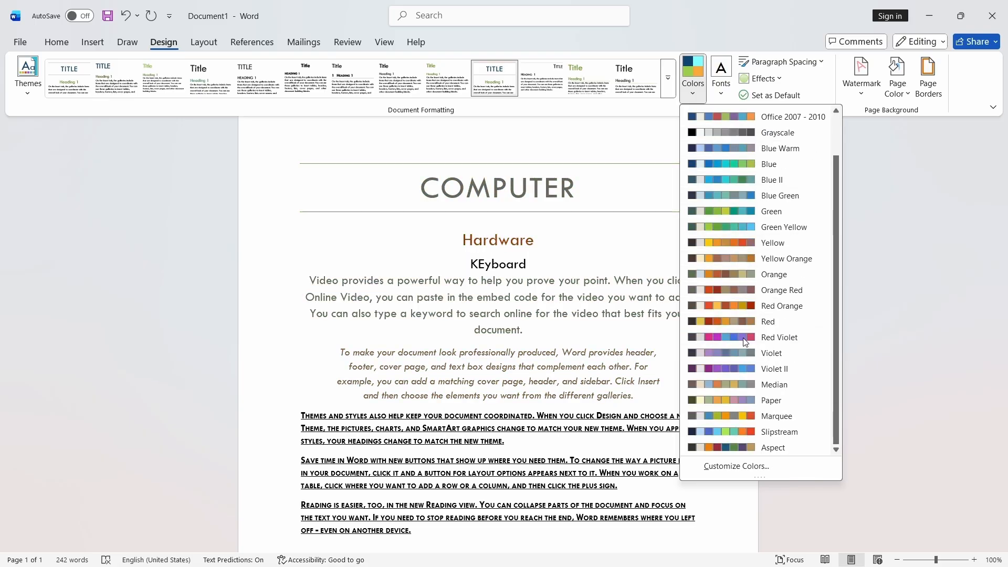
click(746, 397)
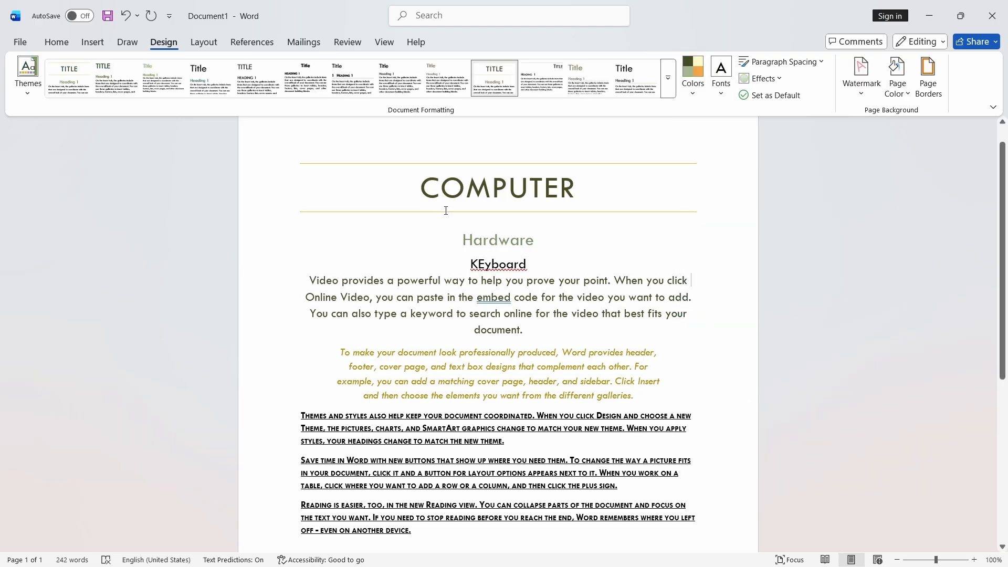
- Change the document's theme fonts to Tw Cen MT
click(723, 93)
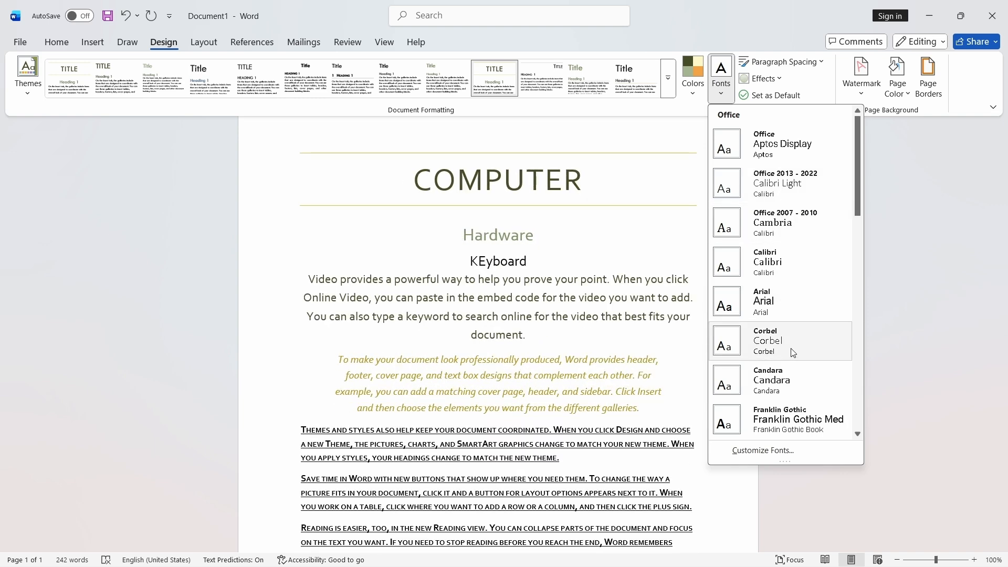
scroll(793, 357, down, 1)
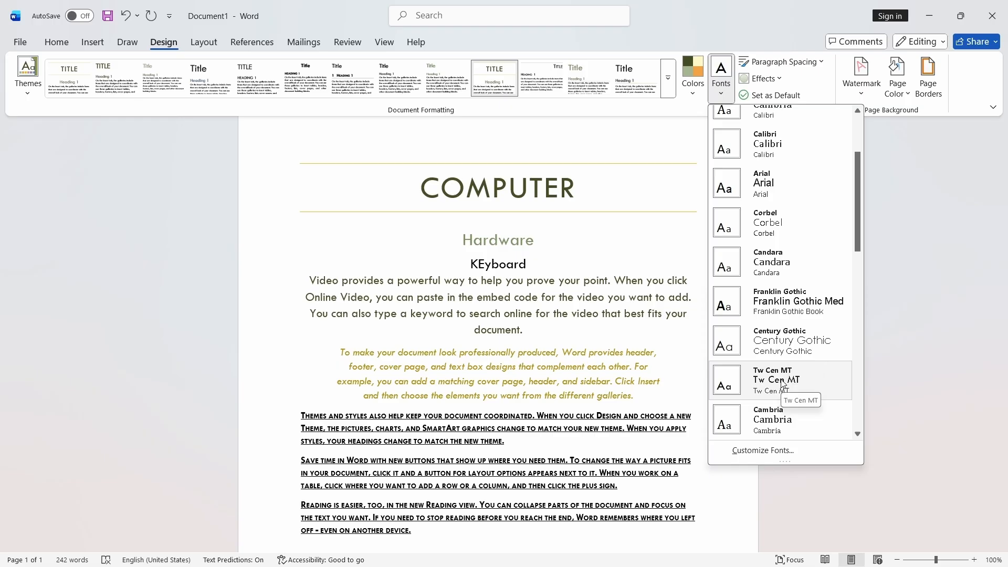
click(782, 384)
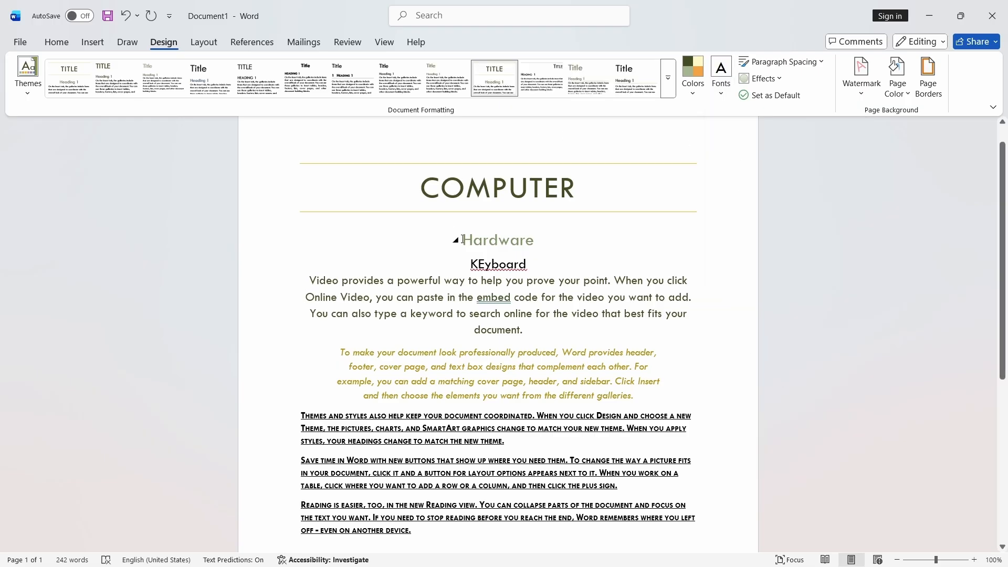
scroll(487, 195, down, 2)
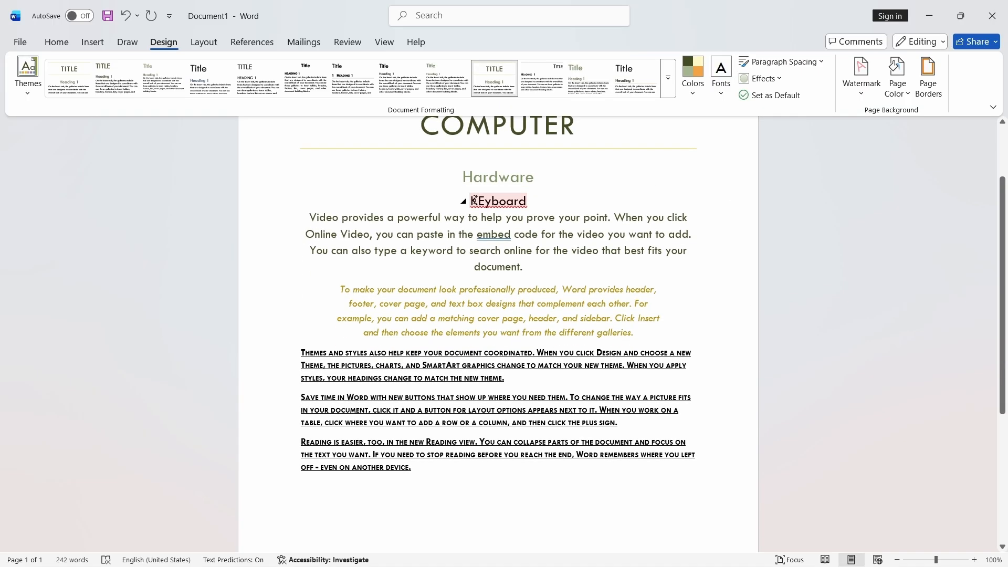
- Create custom theme colours, changing Accent 2 to a dark yellow shade
scroll(499, 217, up, 2)
scroll(497, 218, up, 1)
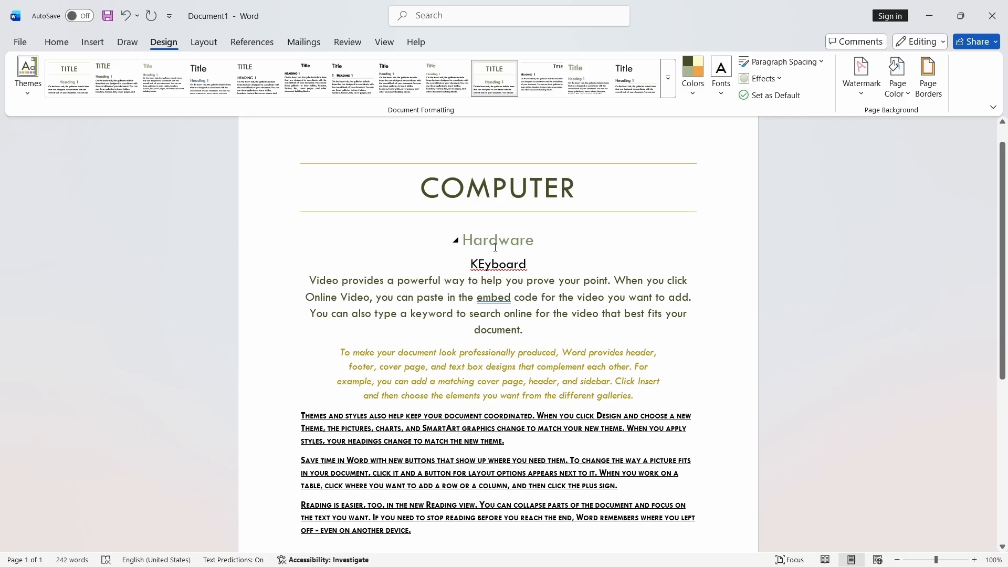
scroll(651, 210, up, 1)
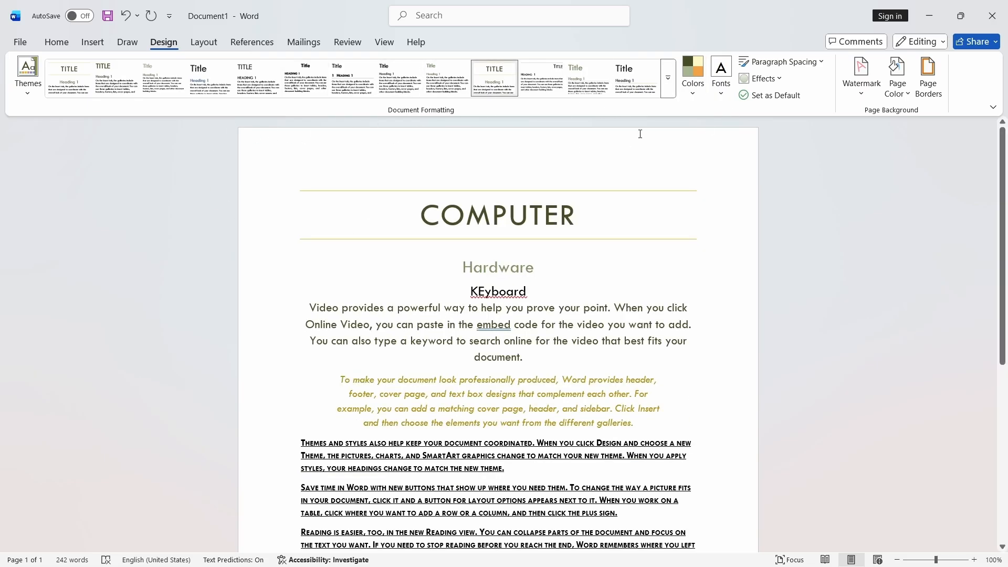
click(693, 74)
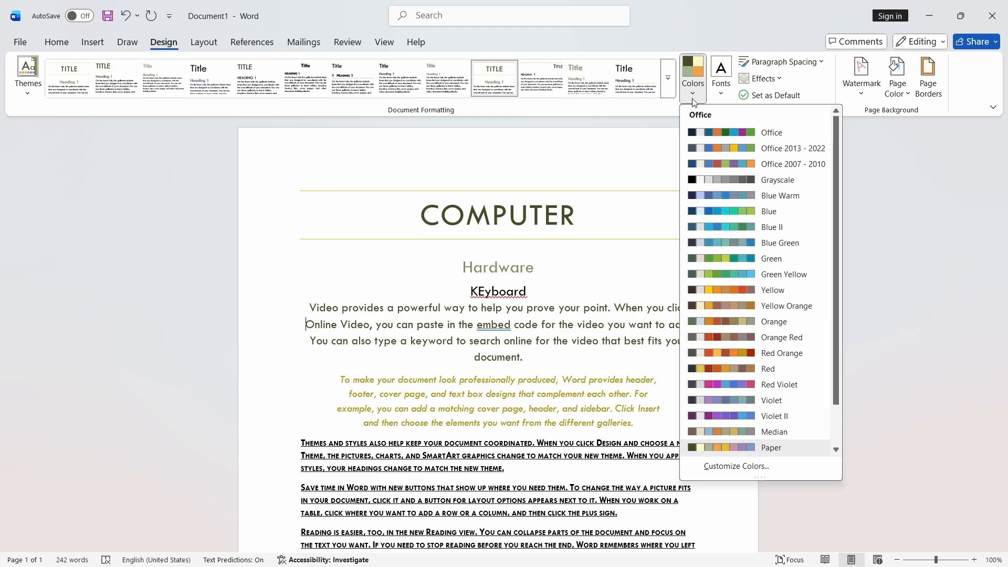
scroll(744, 326, down, 3)
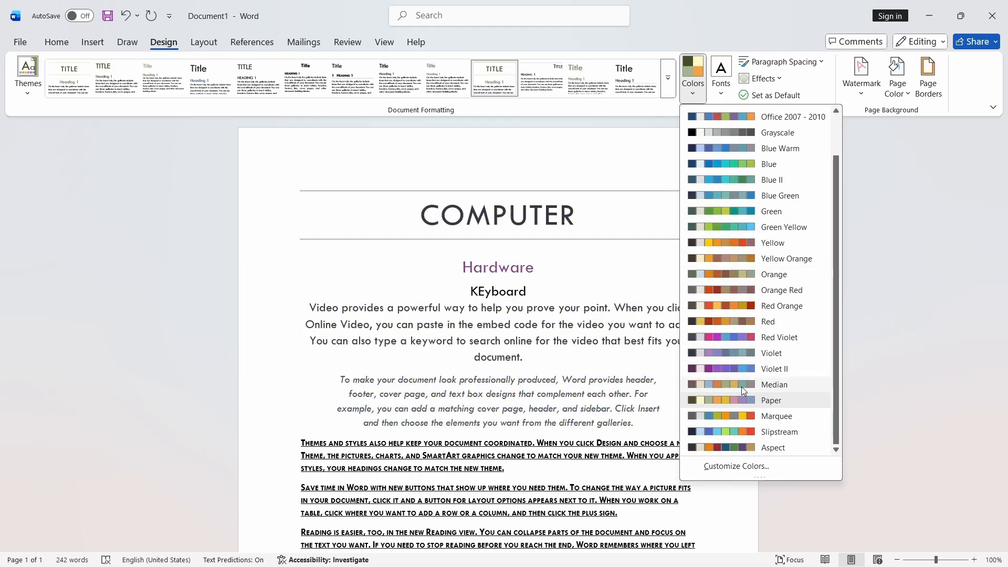
click(739, 466)
drag(495, 151, 704, 157)
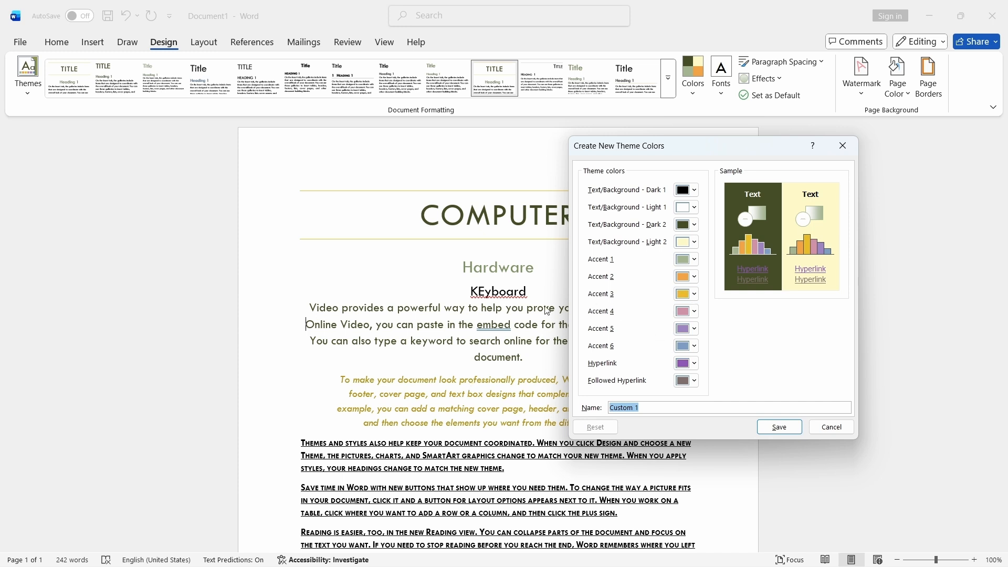
click(688, 277)
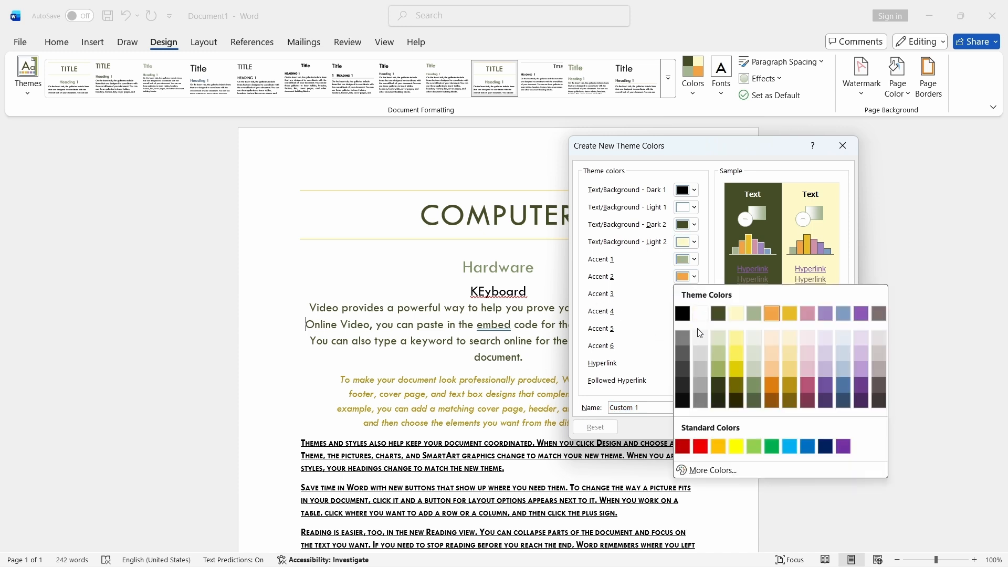
click(736, 387)
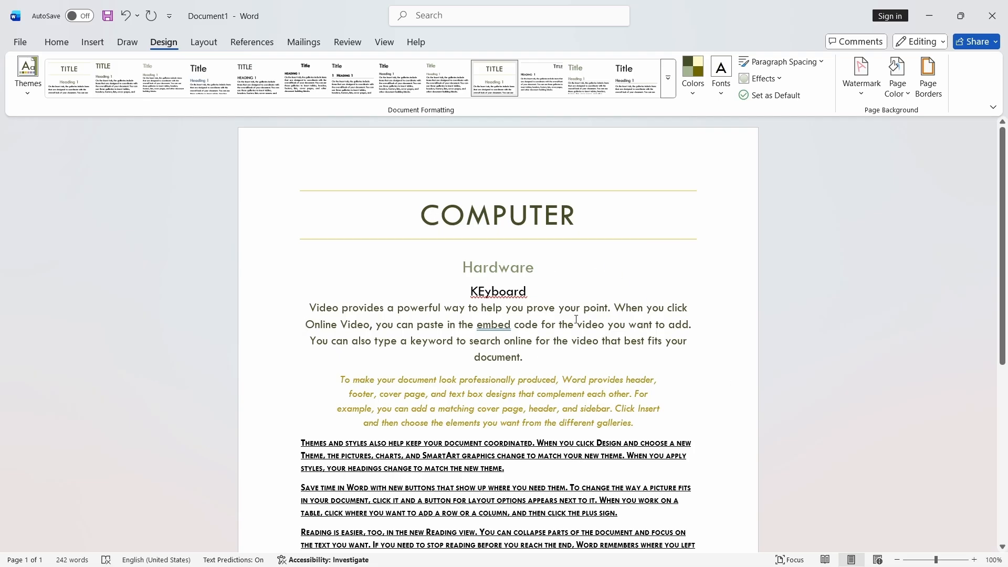
- Start creating custom theme fonts and set the heading font to Wide Latin
click(721, 77)
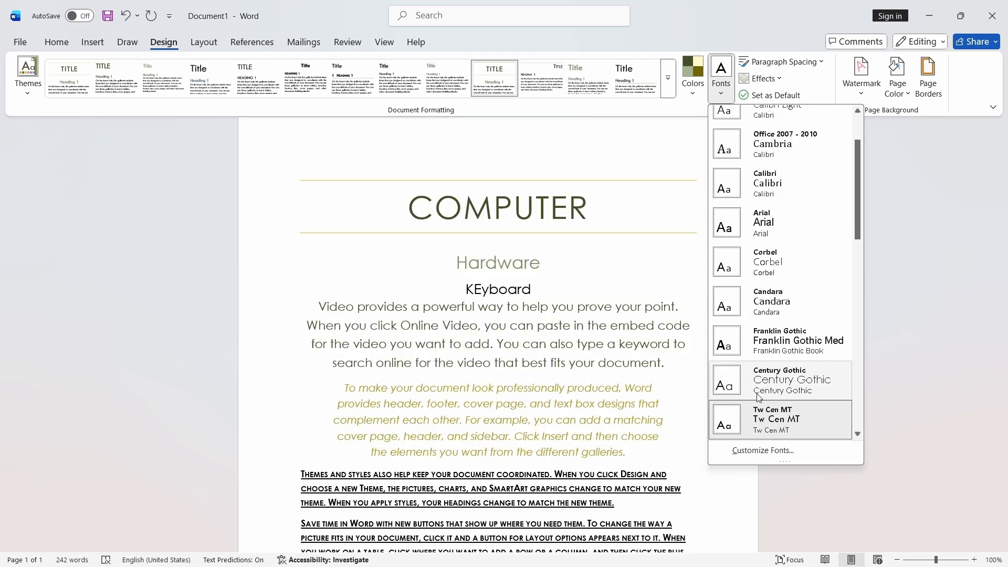
click(758, 451)
drag(523, 227, 746, 197)
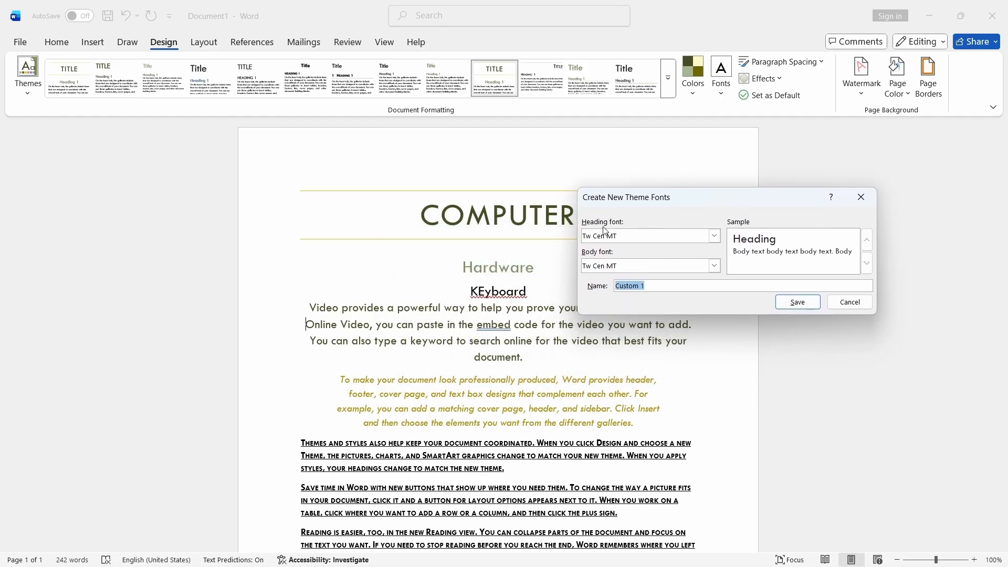
click(715, 236)
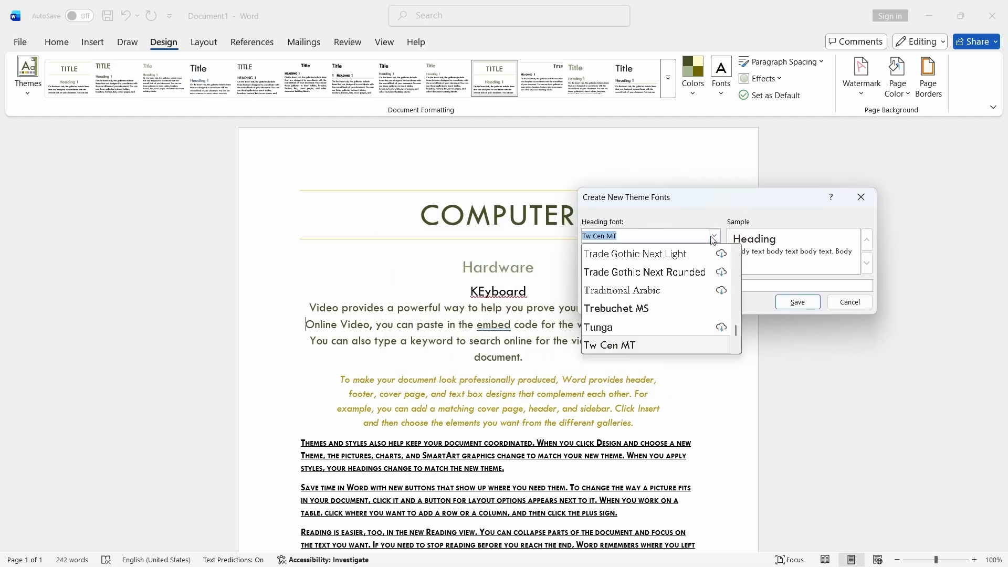
scroll(657, 305, down, 2)
scroll(656, 294, up, 2)
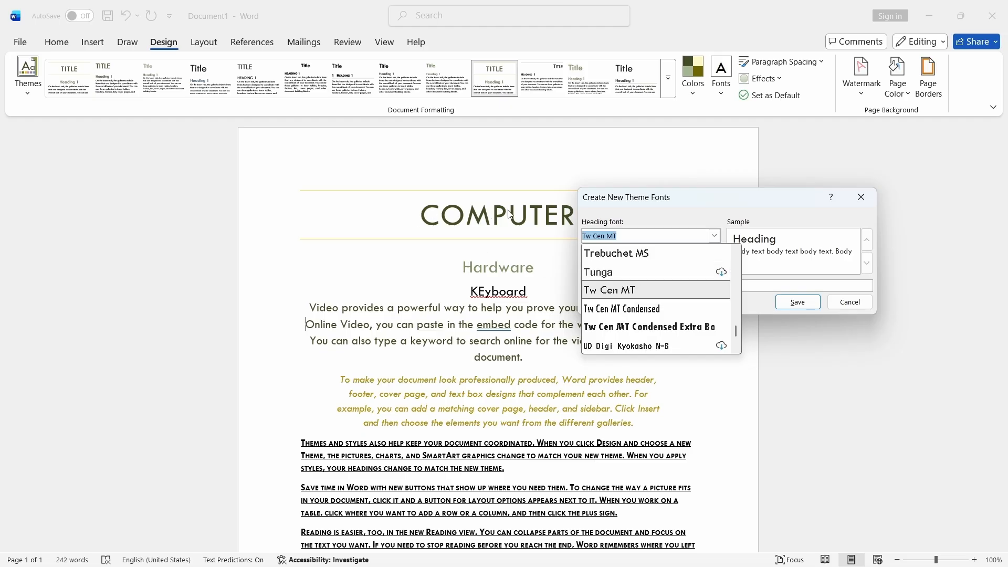
scroll(637, 295, down, 6)
scroll(638, 300, down, 3)
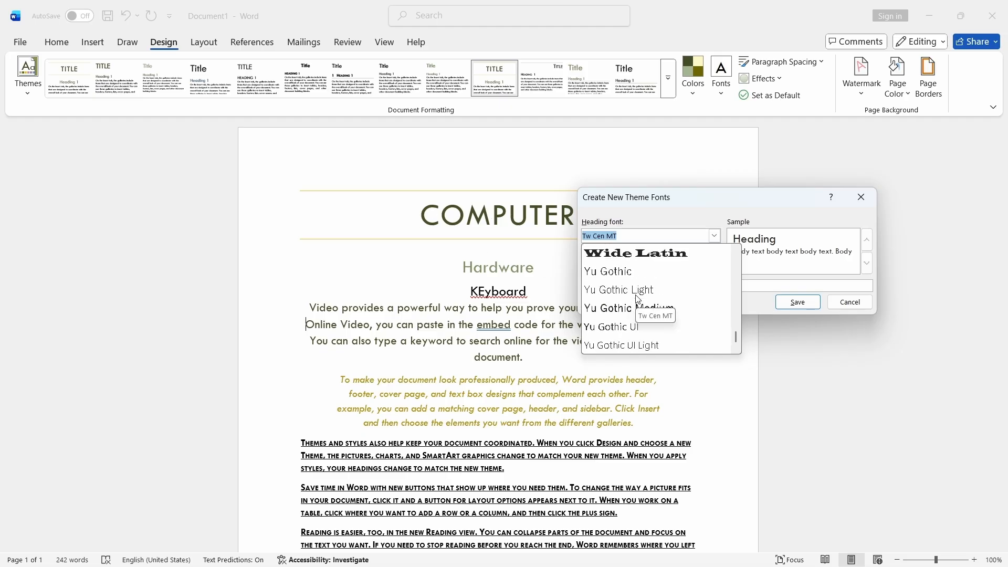
scroll(639, 302, up, 1)
click(620, 312)
click(634, 271)
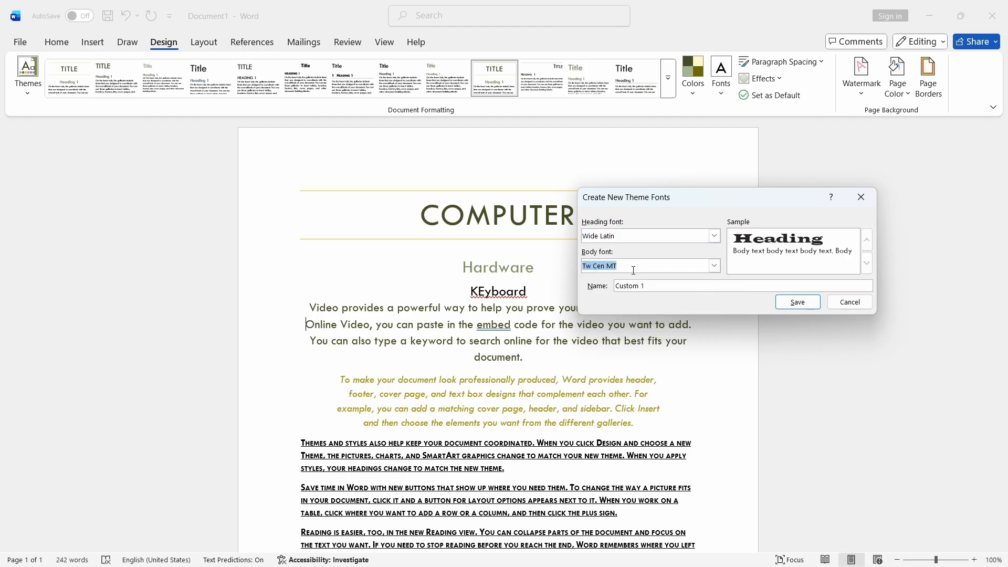
- Set the body font to Verdana Pro Semibold and save the custom theme fonts
click(715, 266)
scroll(637, 307, down, 3)
scroll(637, 307, up, 1)
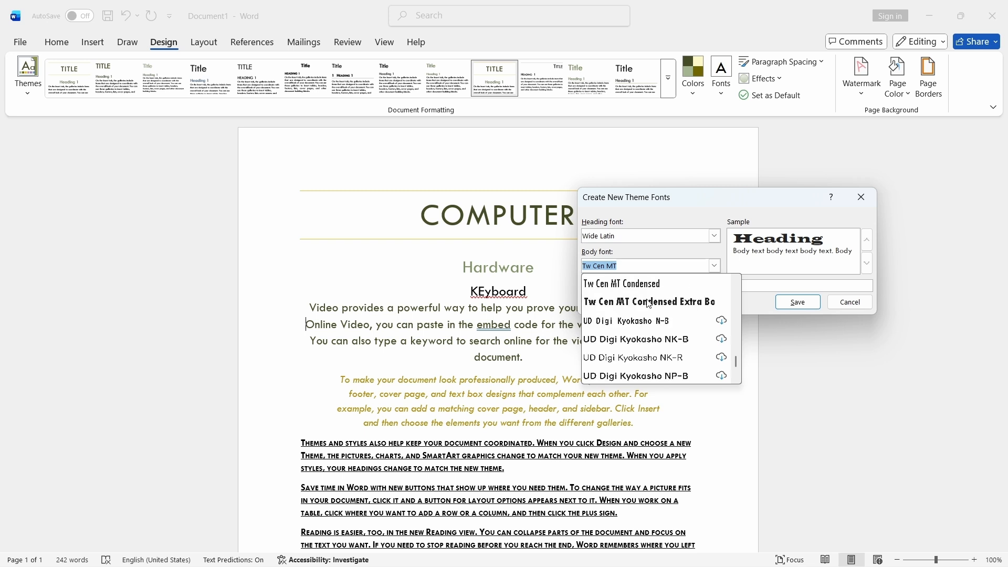
scroll(637, 307, down, 2)
scroll(637, 307, down, 10)
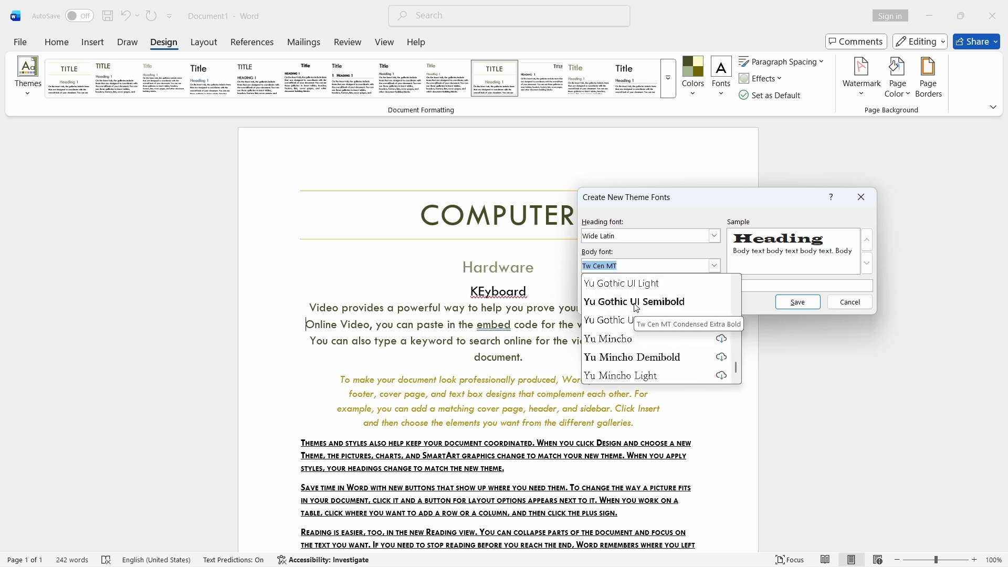
scroll(637, 307, up, 6)
scroll(651, 336, down, 2)
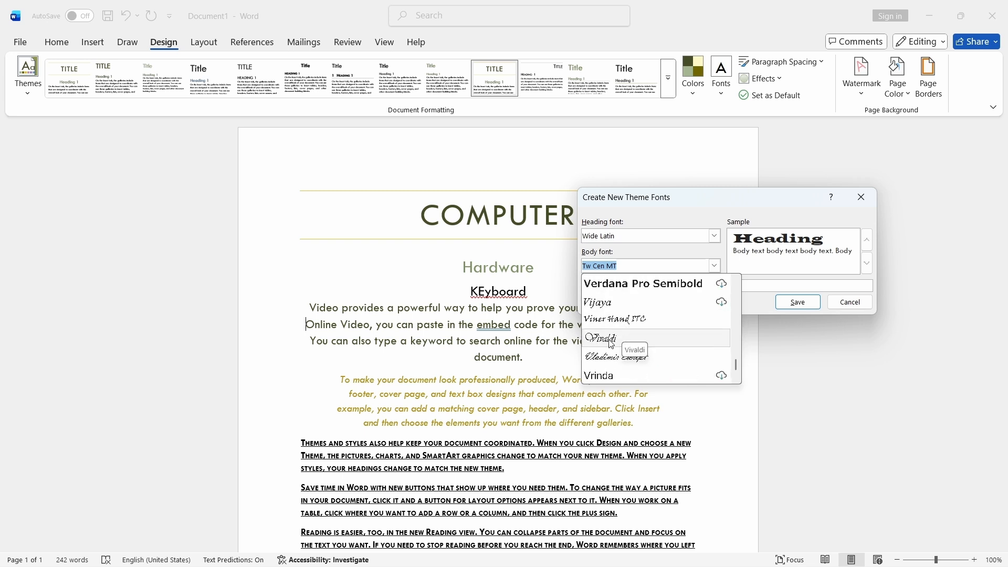
scroll(612, 341, up, 1)
scroll(612, 341, down, 1)
click(631, 284)
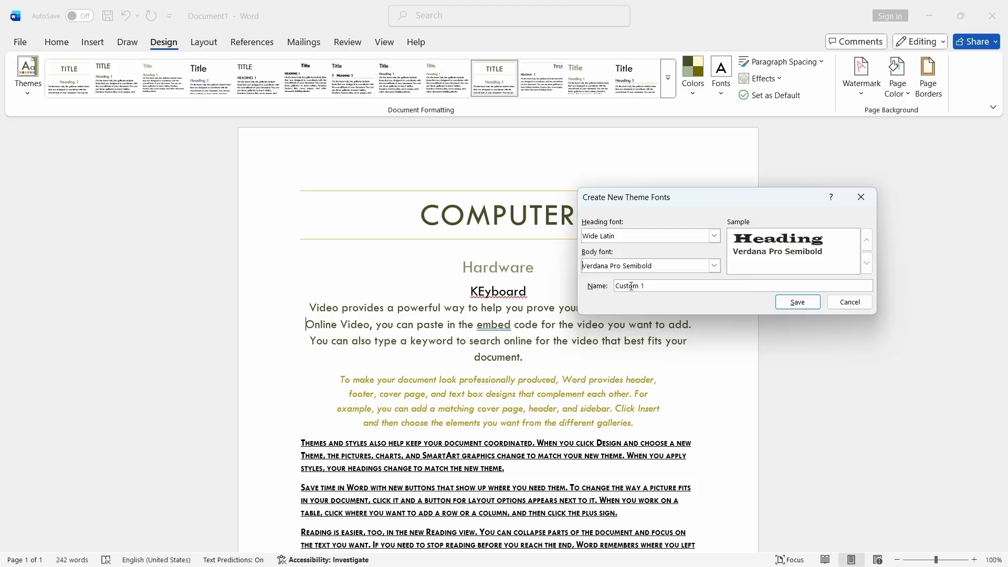
click(808, 304)
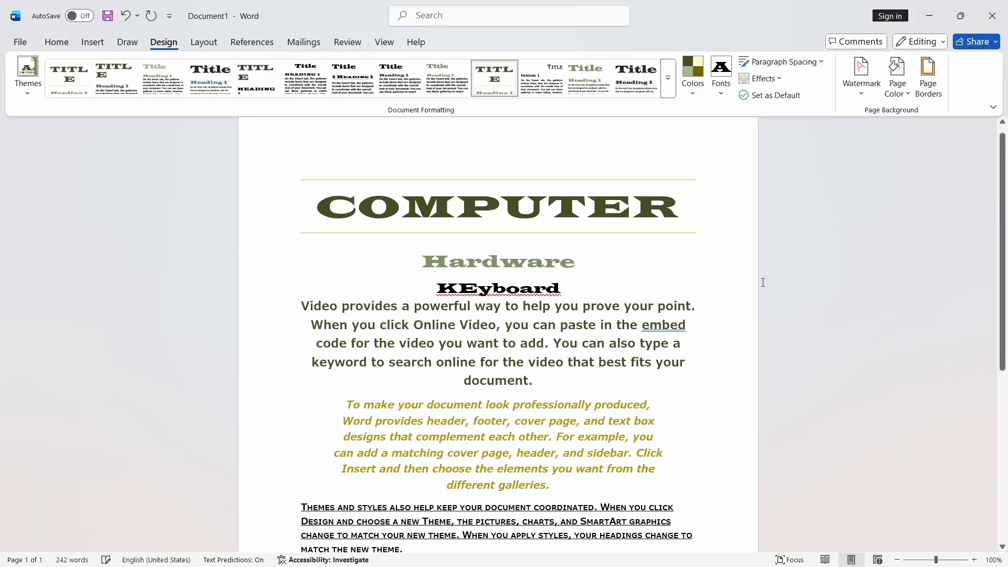
- Close the document without saving and create a new blank document
scroll(578, 265, down, 5)
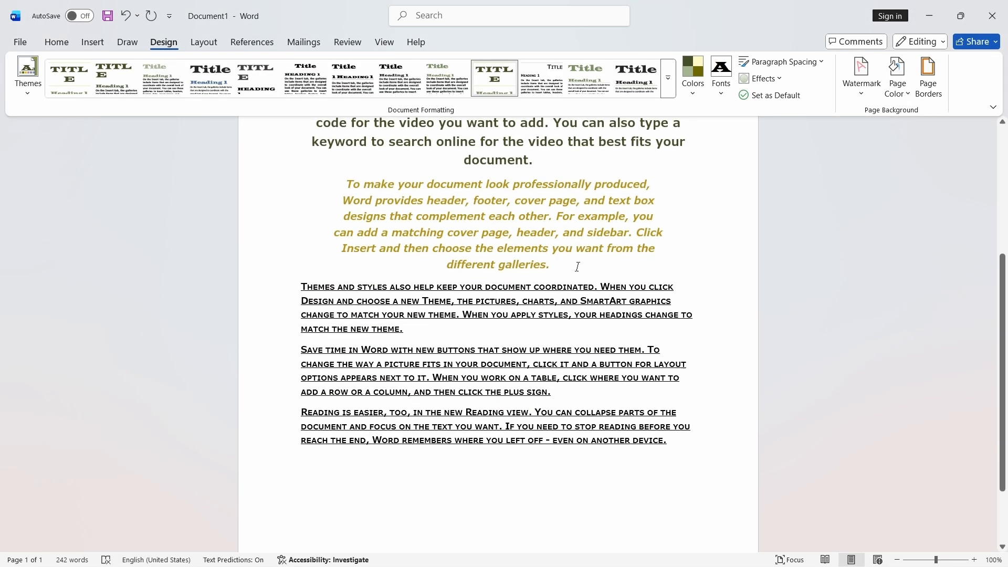
scroll(579, 265, up, 5)
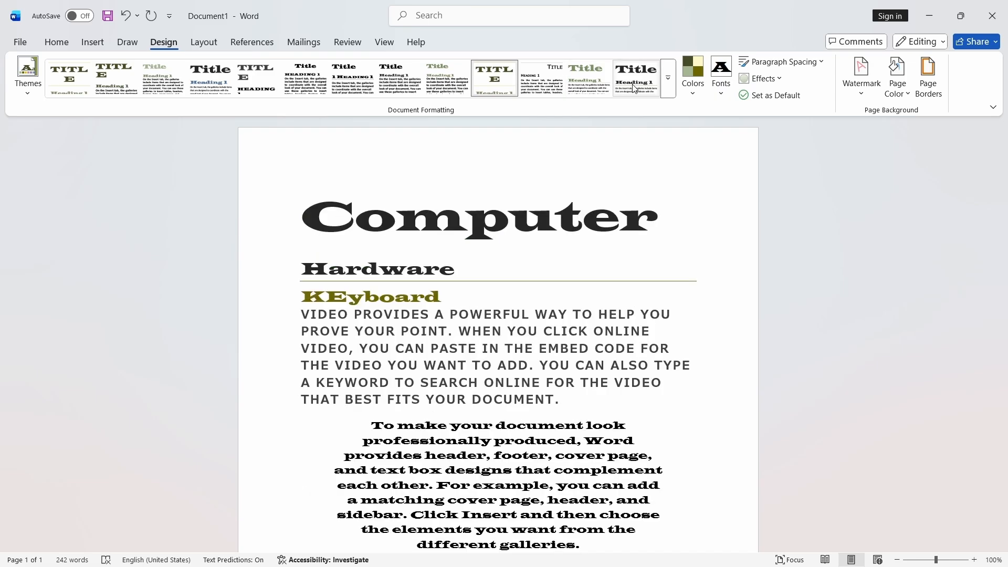
scroll(484, 369, down, 3)
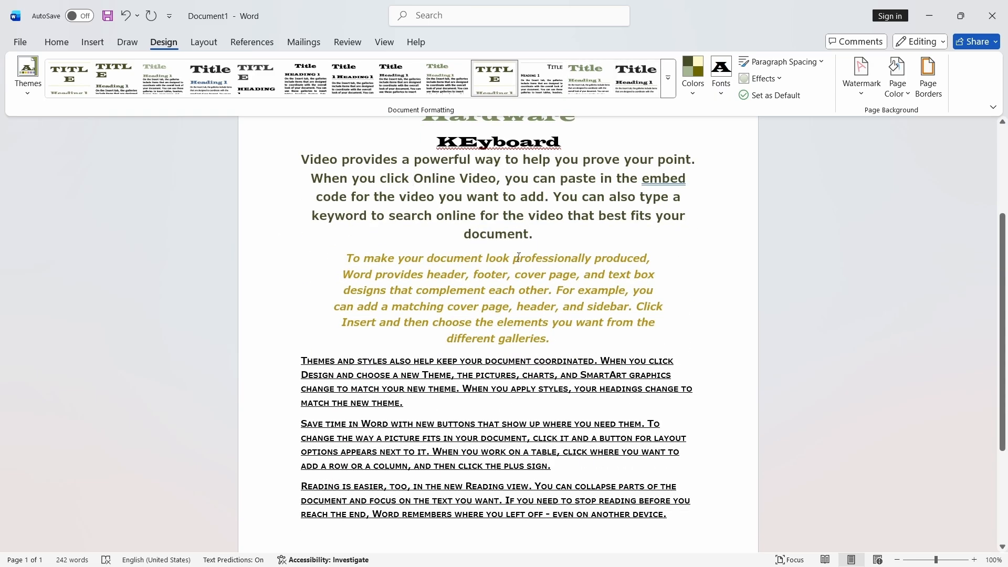
scroll(518, 257, up, 3)
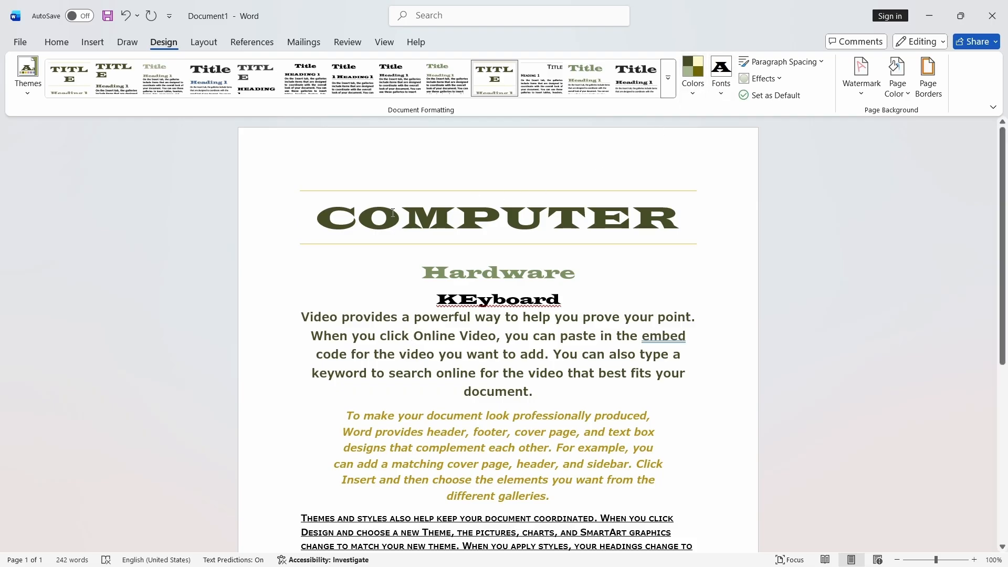
key(ctrl+w)
key(Tab)
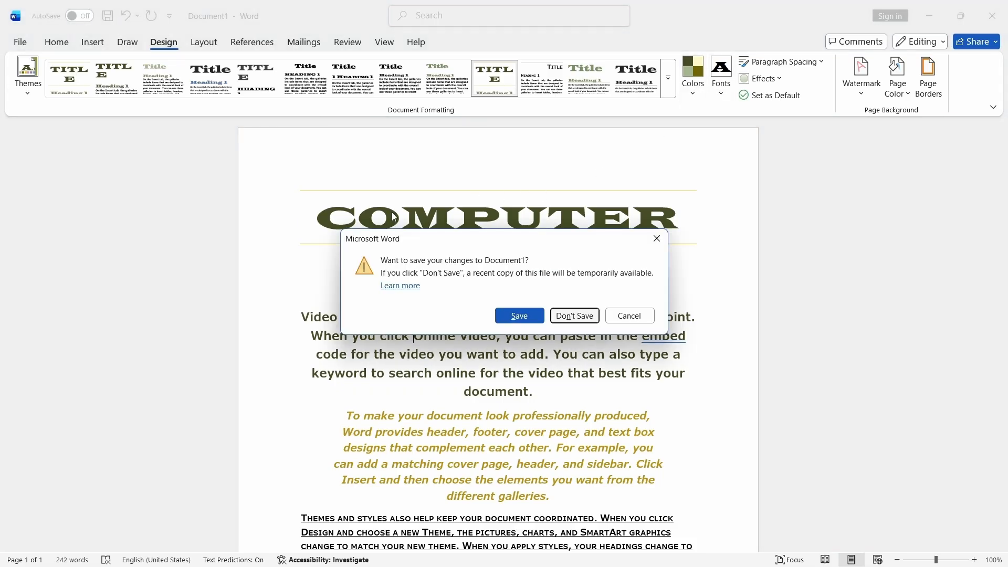
key(Return)
key(ctrl+n)
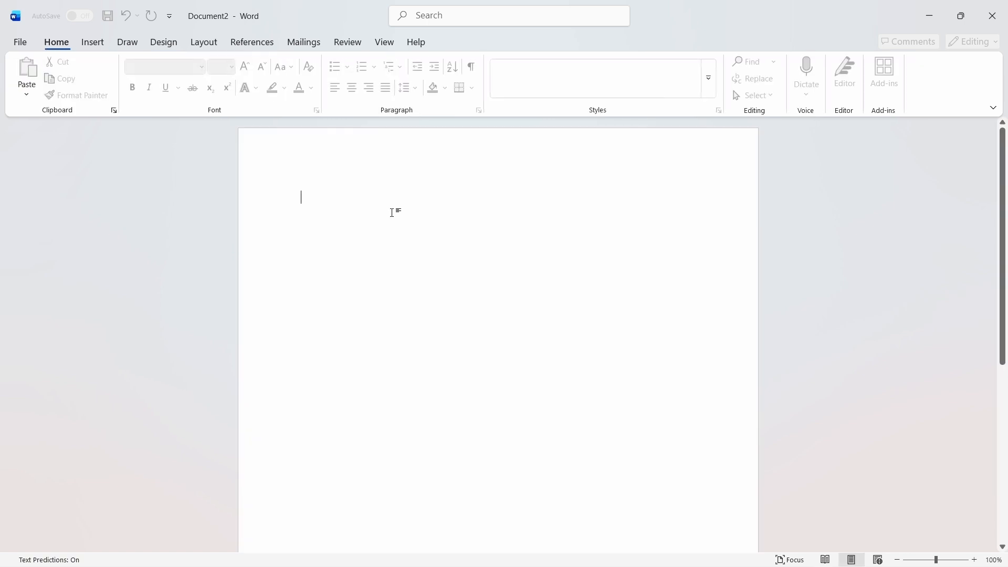
- Generate sample paragraphs in the new document with the =rand() formula
click(92, 42)
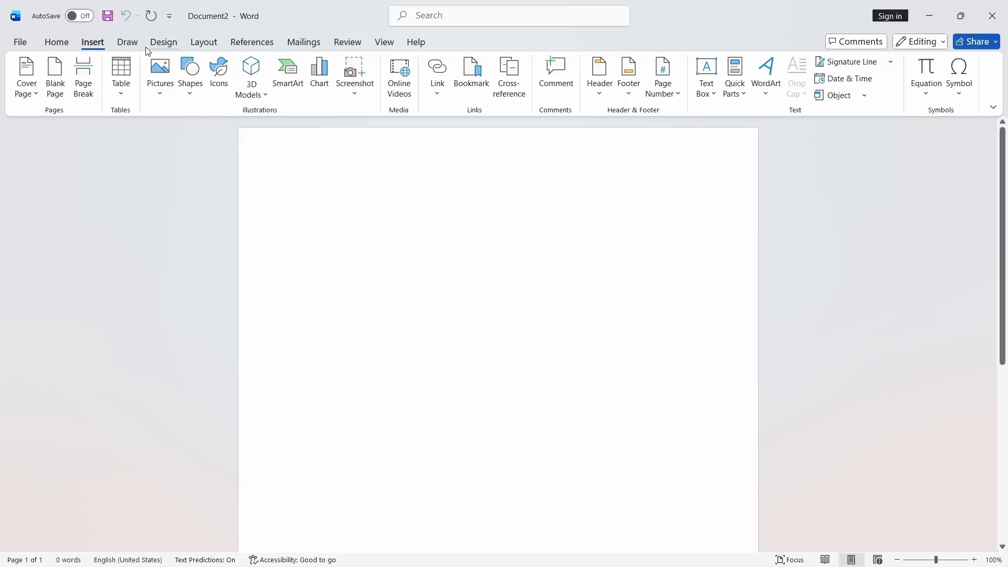
click(163, 42)
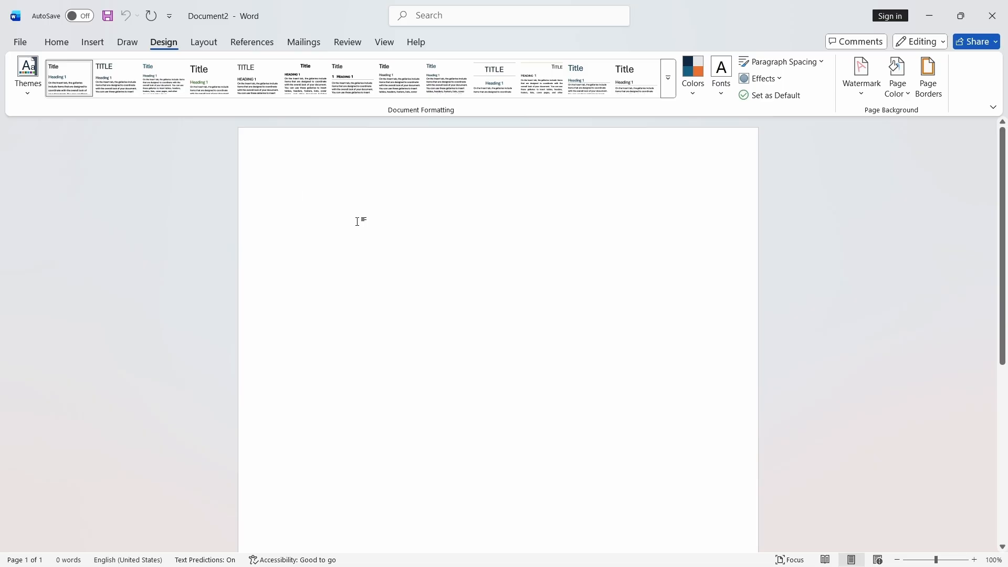
text(=rand()
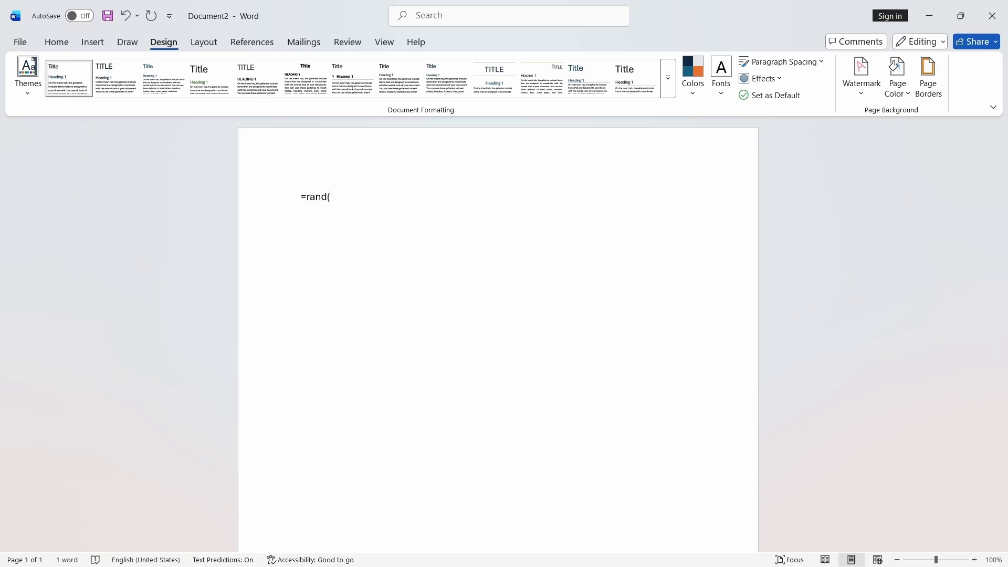
text())
key(Return)
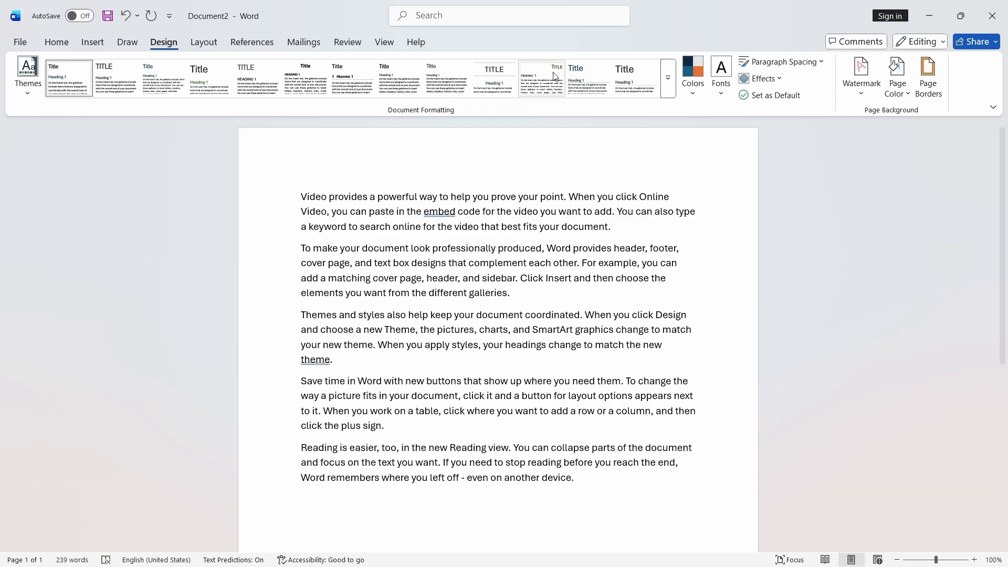
click(781, 63)
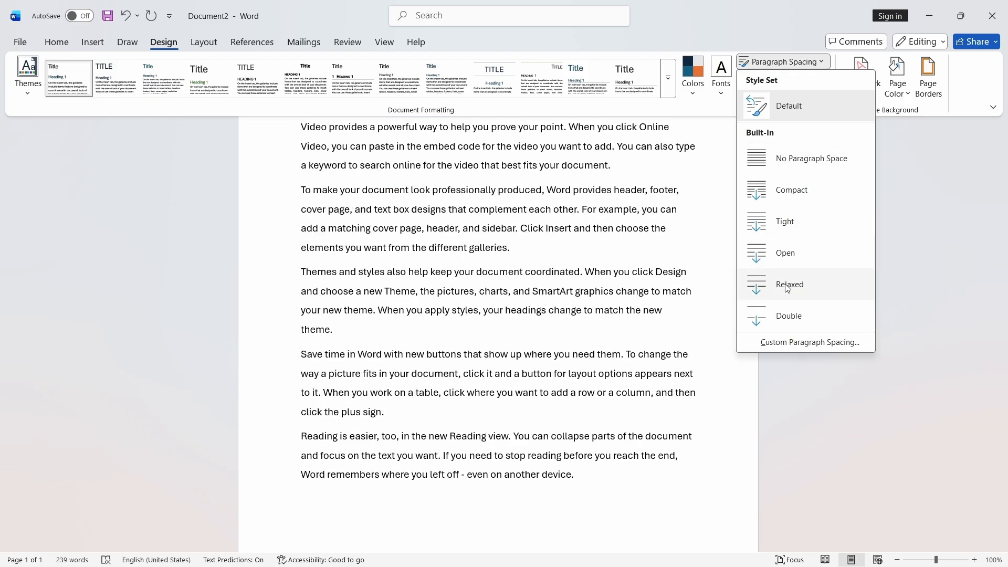
click(56, 42)
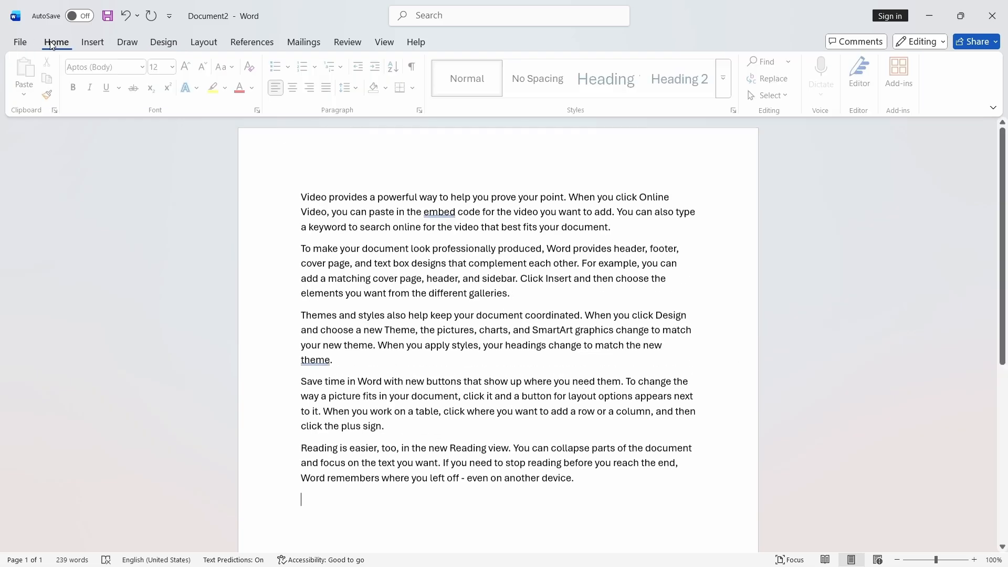
click(350, 88)
key(Escape)
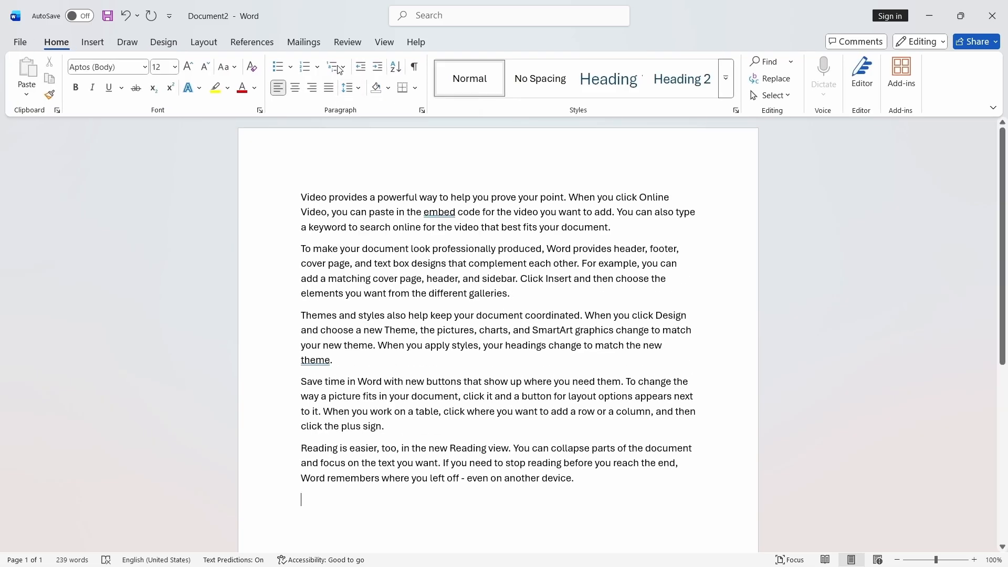
click(163, 42)
click(784, 62)
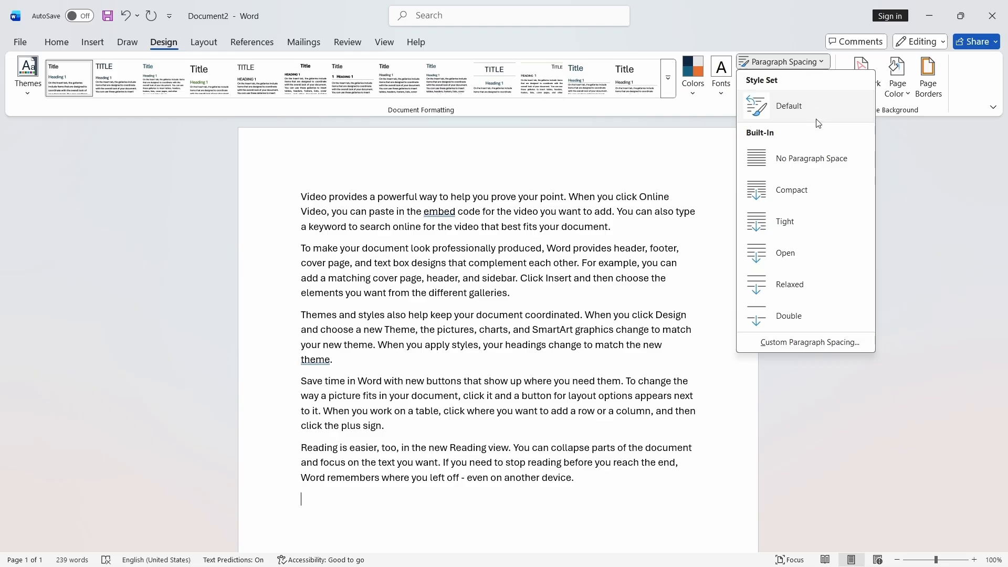
click(801, 342)
drag(549, 115, 800, 117)
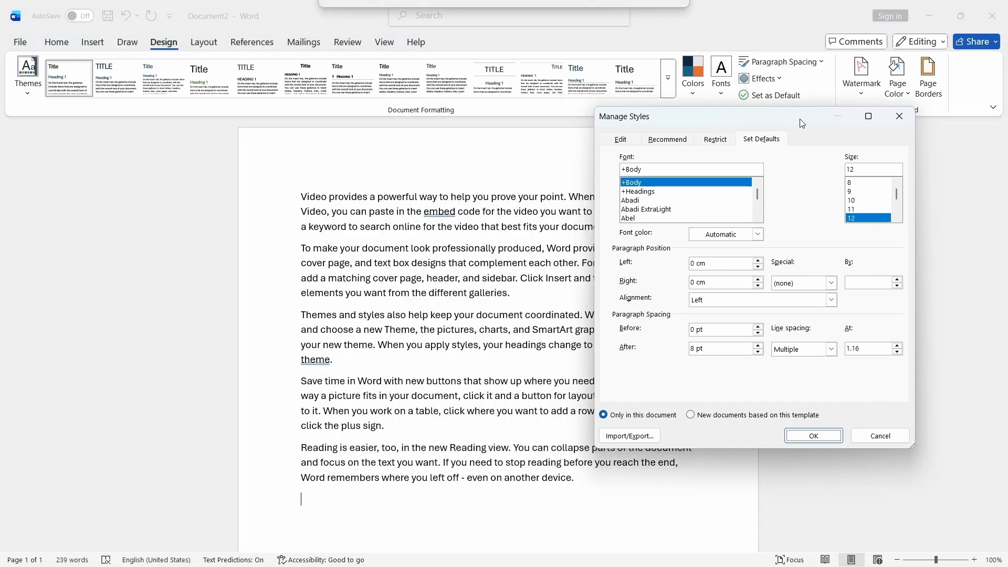
click(900, 113)
- Open the custom paragraph spacing settings and close them without changes
click(807, 64)
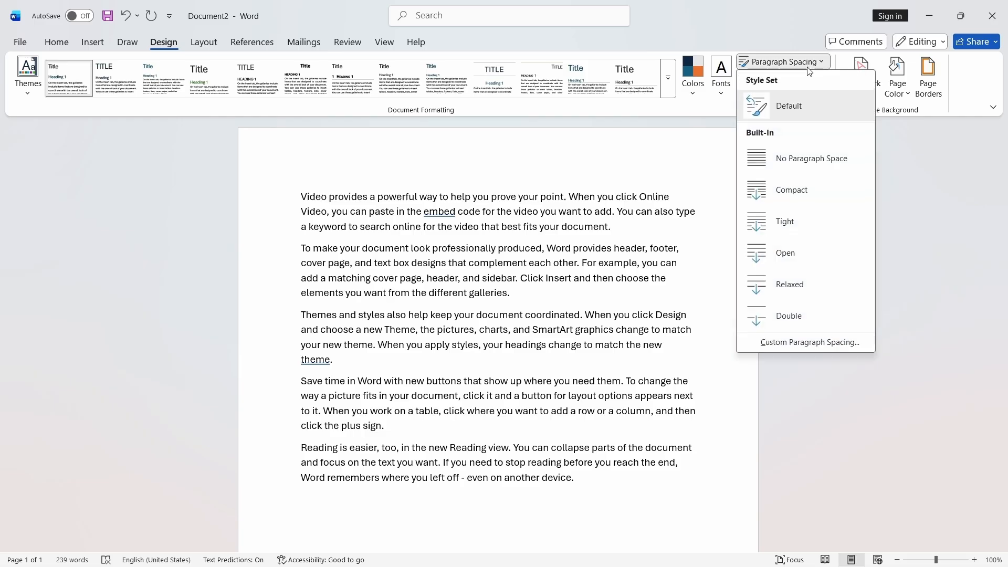
click(796, 343)
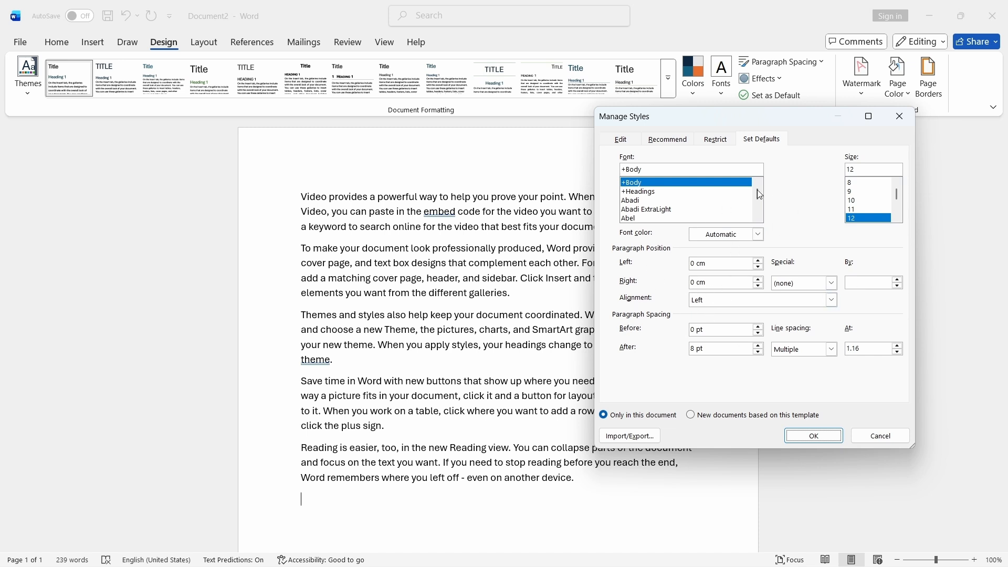
click(899, 116)
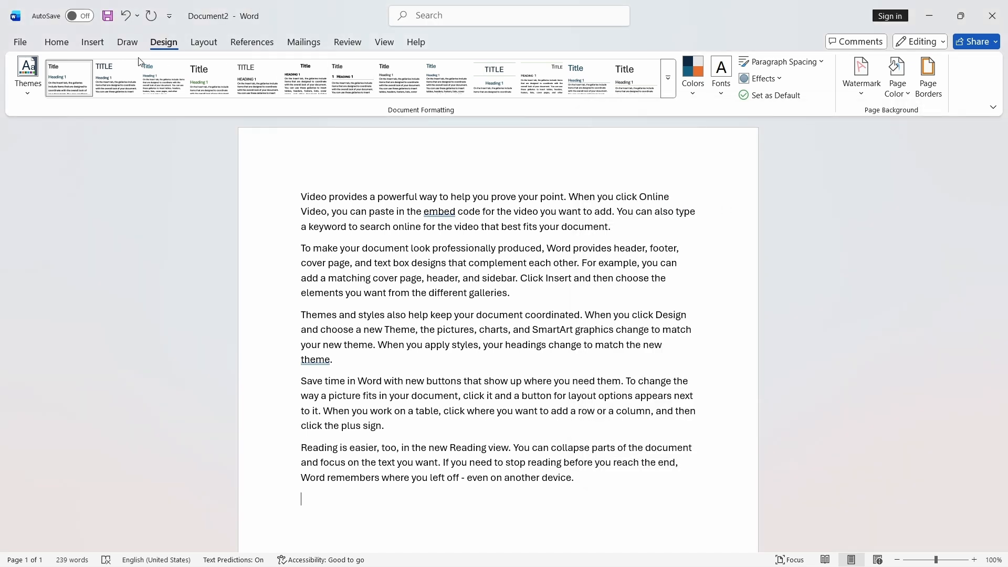
- Open the Paragraph settings dialog and close it without changes
click(56, 42)
click(422, 111)
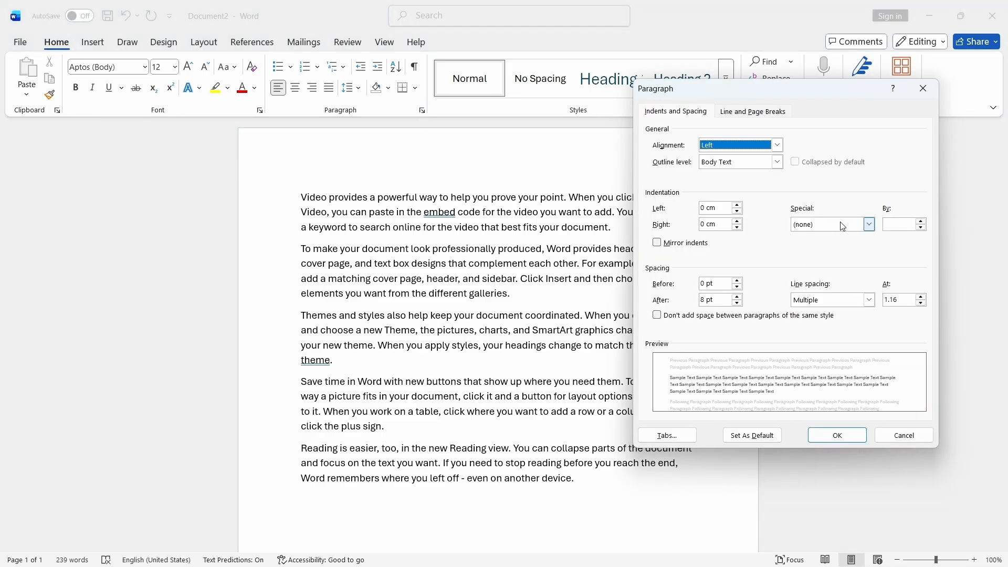
click(921, 89)
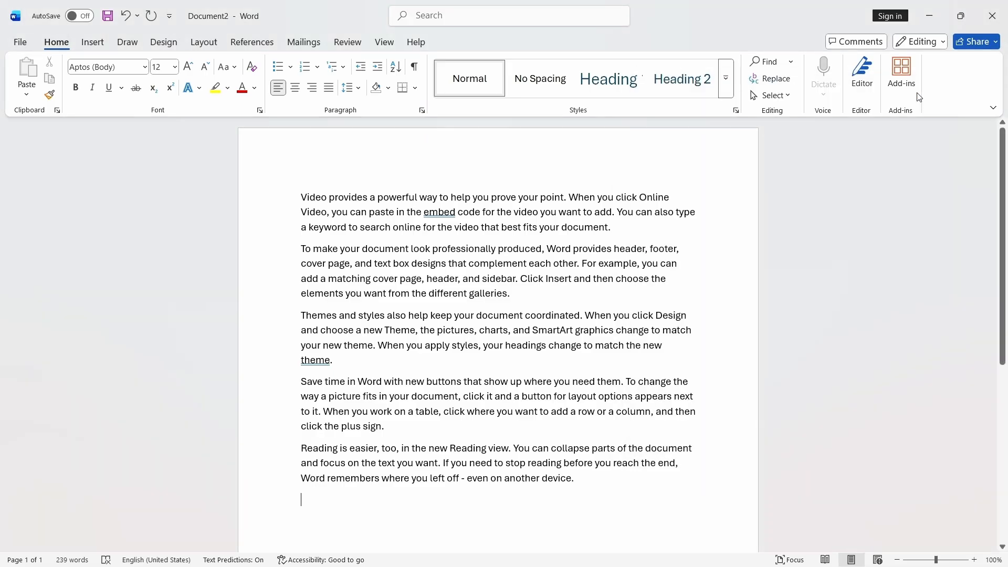
- Set custom paragraph spacing: line spacing multiple 3, left indent 0.3 cm, right indent 1 cm, centered, 6 pt before
click(164, 42)
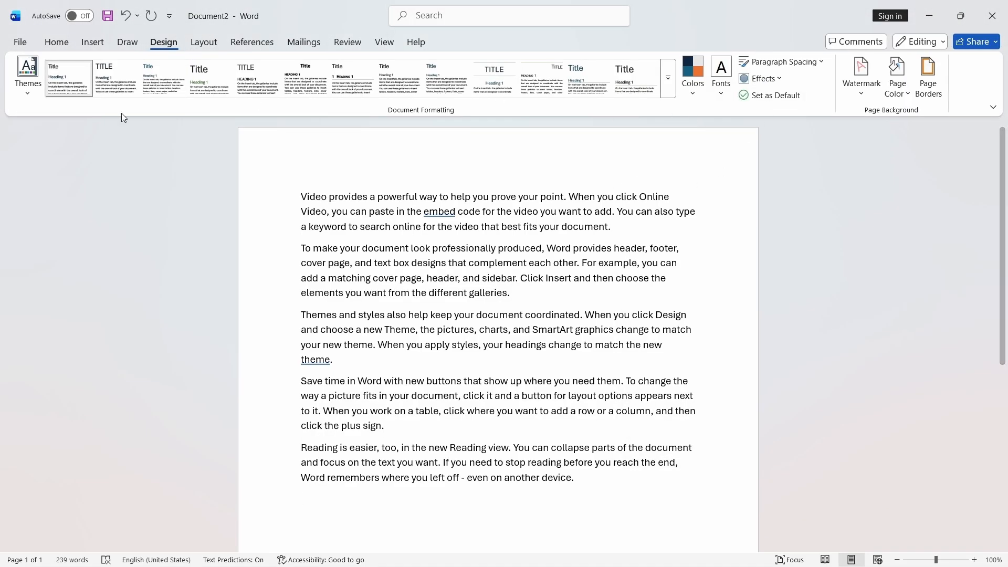
click(817, 63)
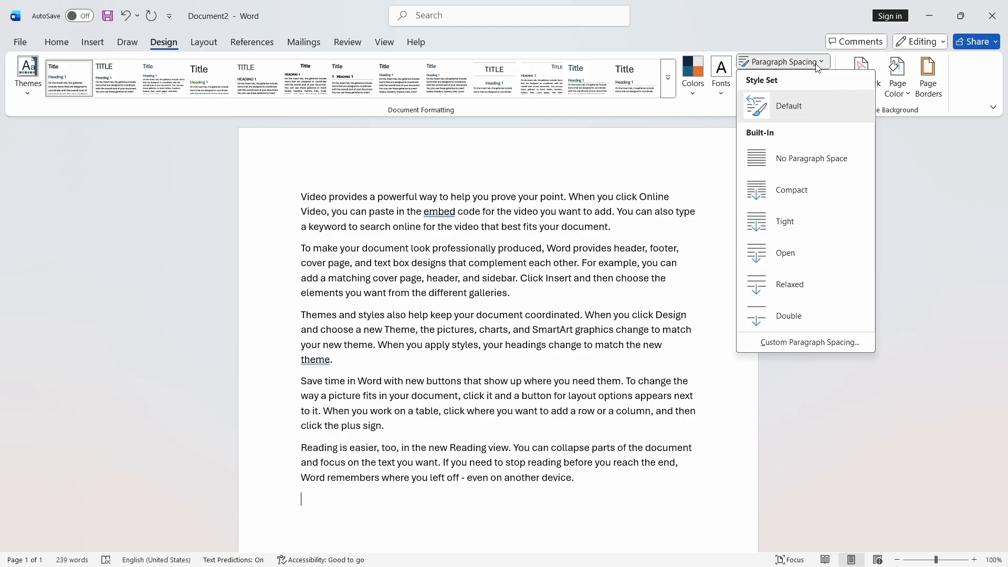
click(793, 343)
scroll(649, 193, up, 2)
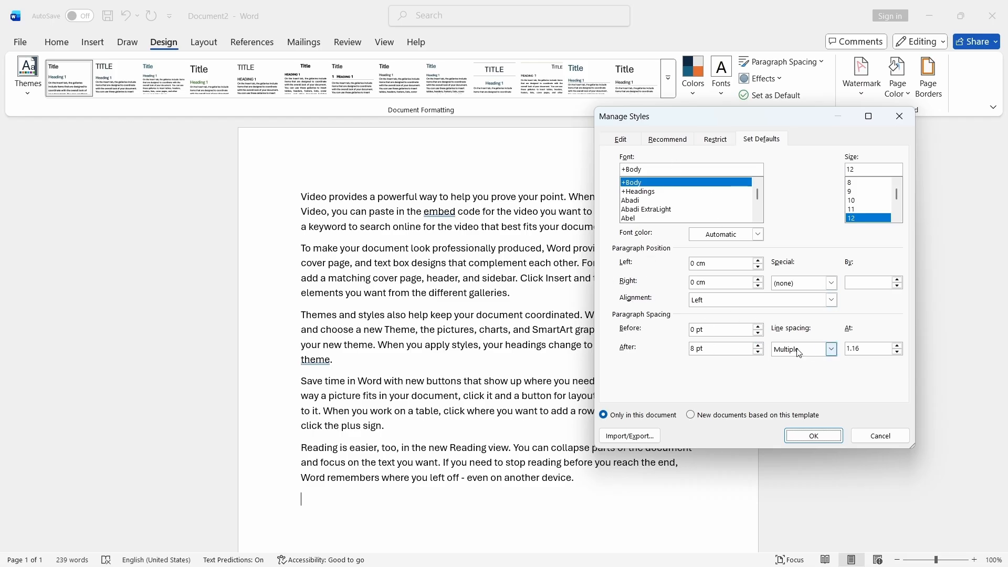
click(832, 349)
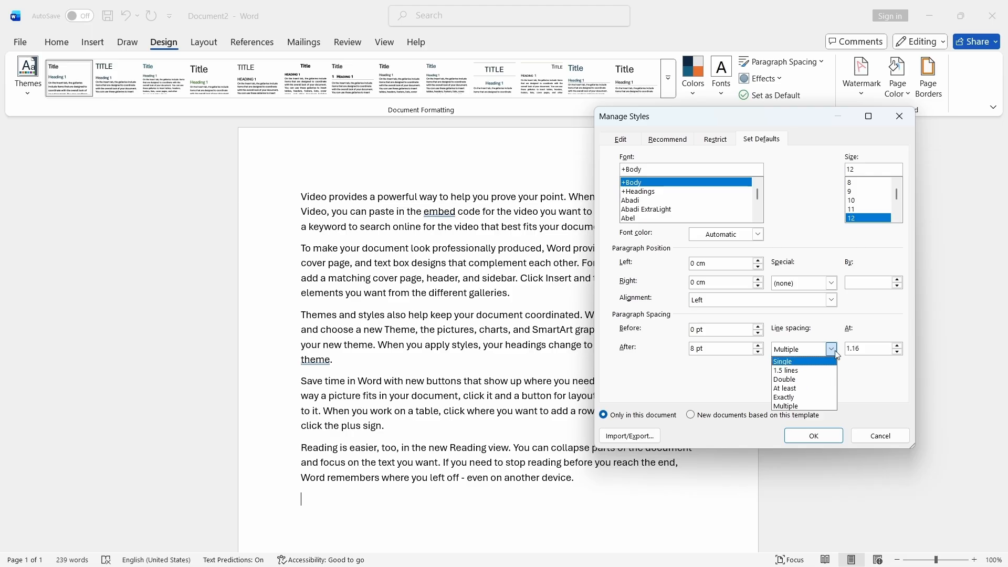
click(898, 346)
click(897, 352)
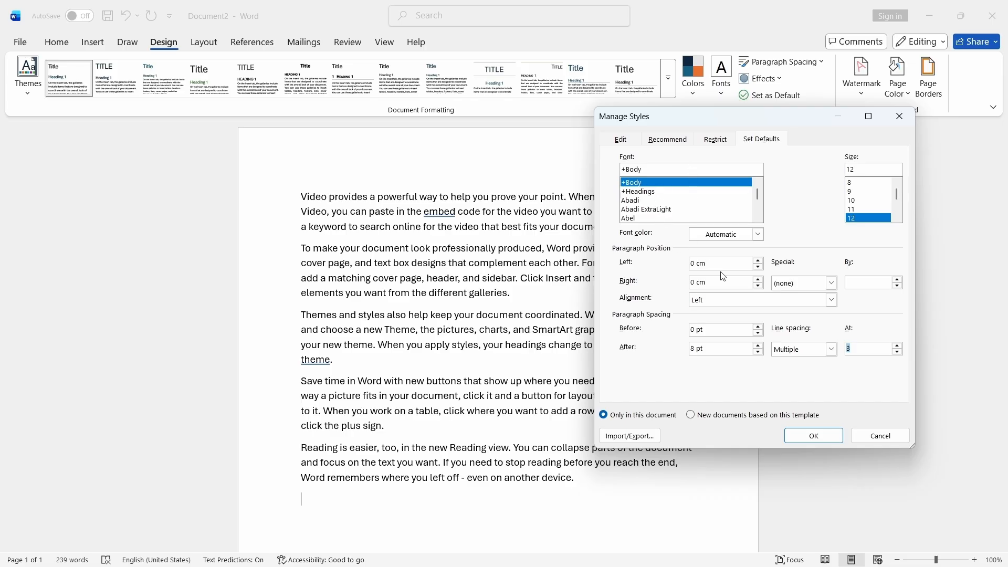
click(759, 261)
click(759, 281)
click(759, 281)
click(759, 281)
click(759, 280)
click(759, 281)
click(759, 281)
click(833, 300)
click(726, 323)
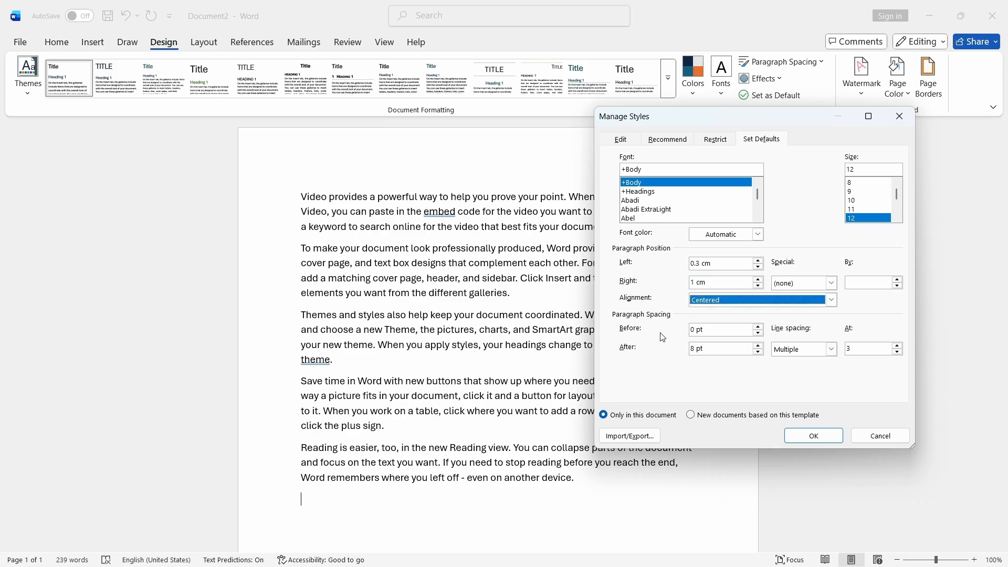
click(759, 327)
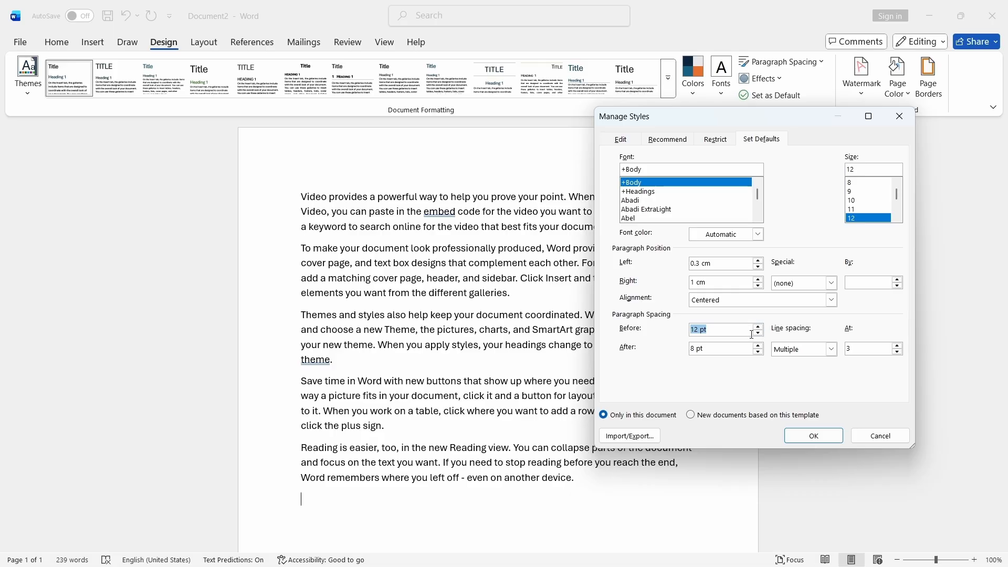
click(814, 436)
- Undo the custom paragraph spacing change
scroll(604, 339, down, 6)
scroll(604, 338, up, 7)
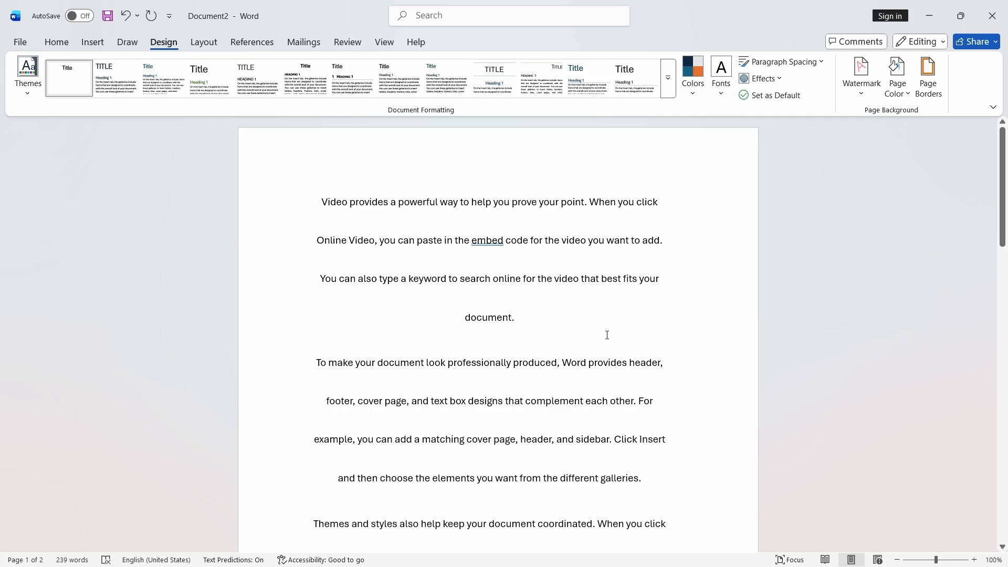
key(ctrl+z)
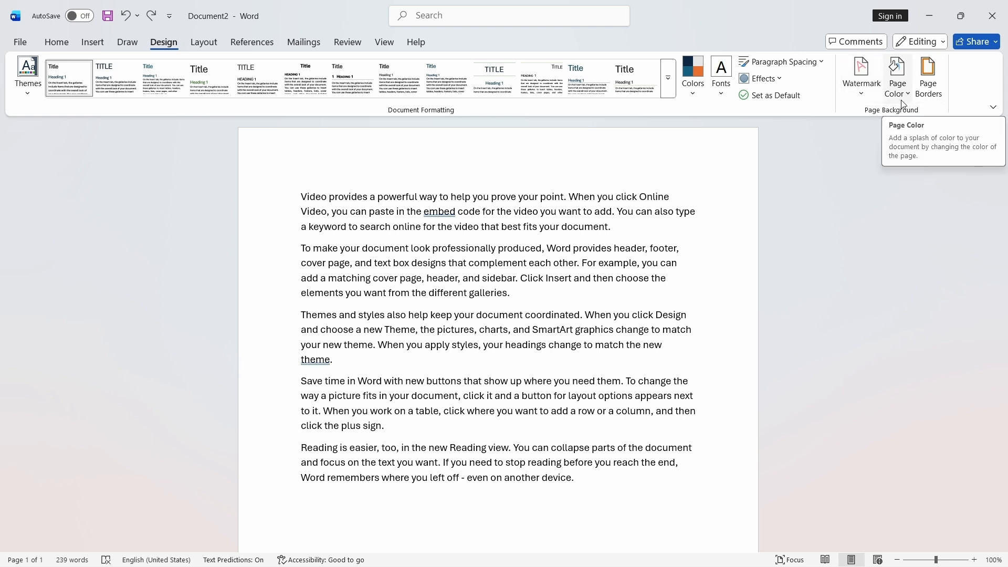
- Insert the DO NOT COPY 1 watermark on the page
click(867, 100)
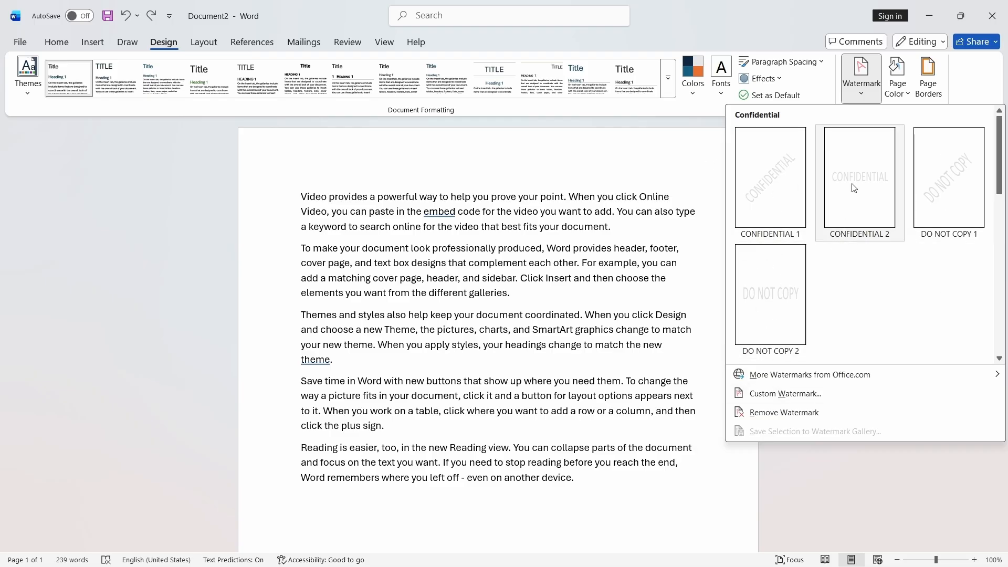
click(941, 188)
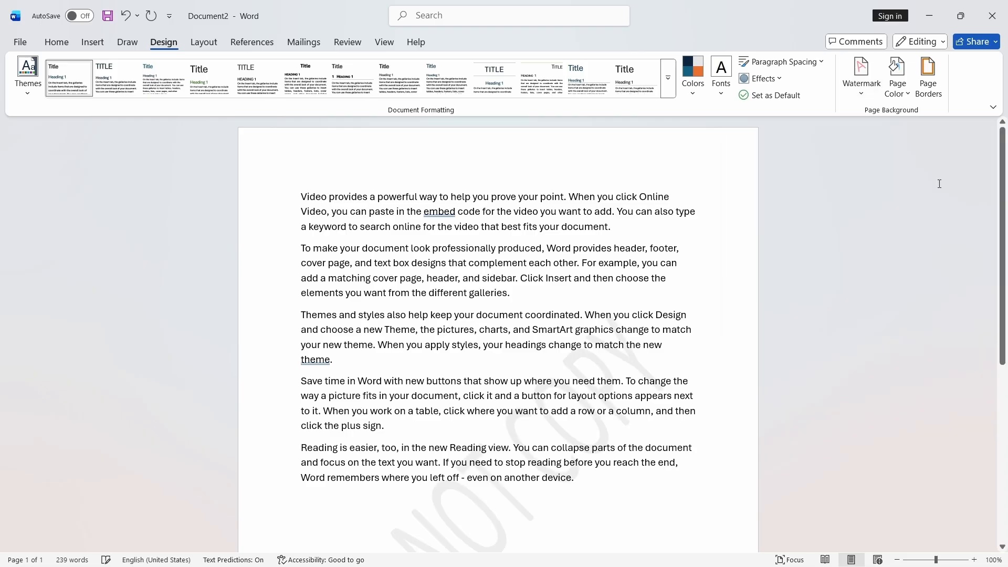
scroll(626, 280, down, 2)
scroll(626, 280, down, 3)
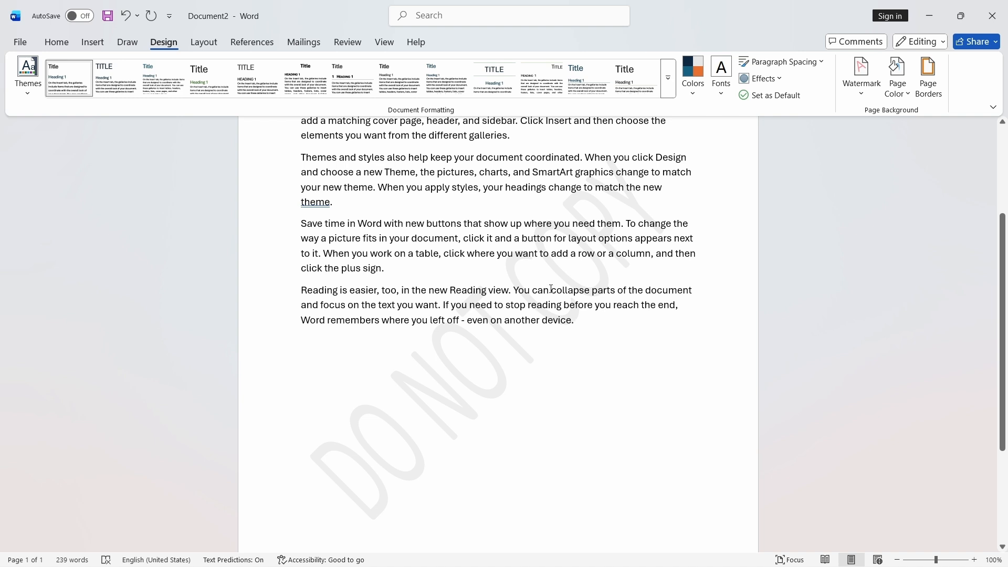
scroll(622, 238, up, 6)
scroll(622, 237, down, 3)
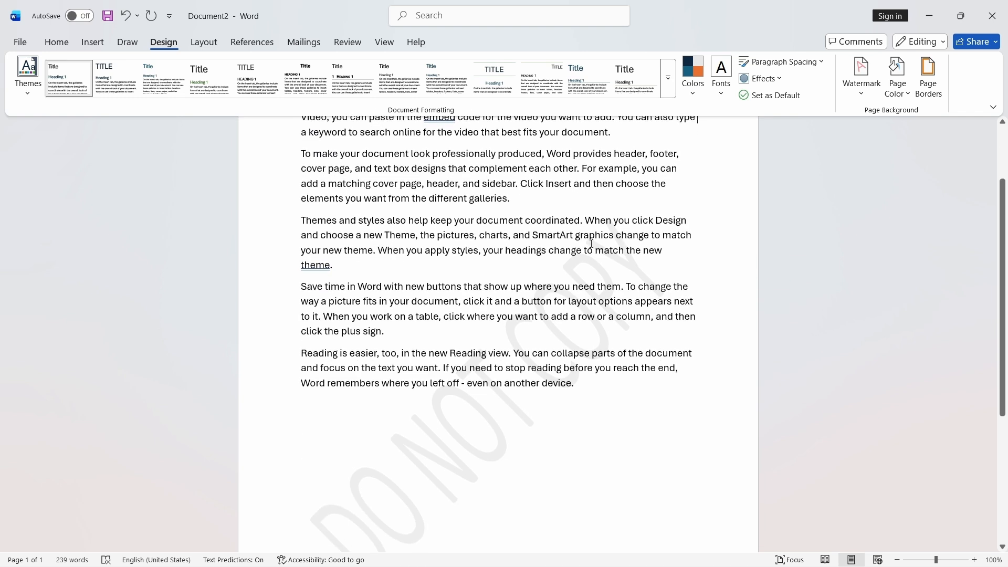
- Open custom watermark settings and set a text watermark reading Don't Touch Its Mine
click(855, 94)
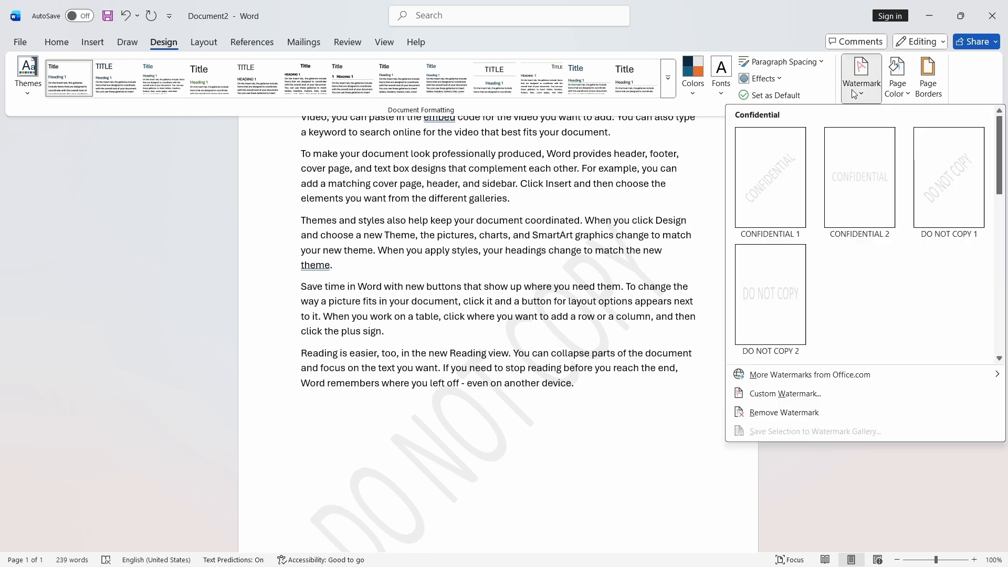
click(788, 394)
drag(525, 185, 681, 171)
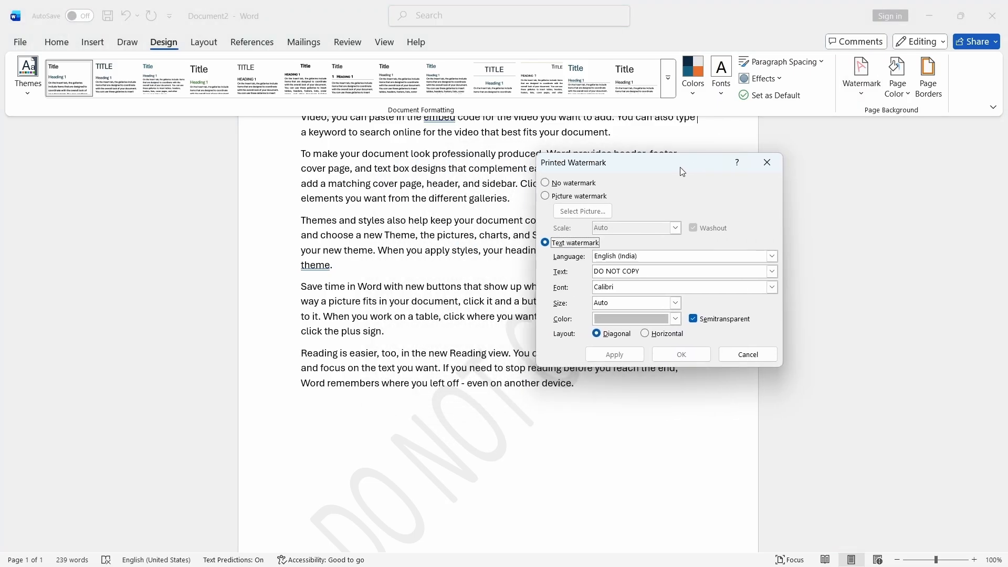
click(547, 183)
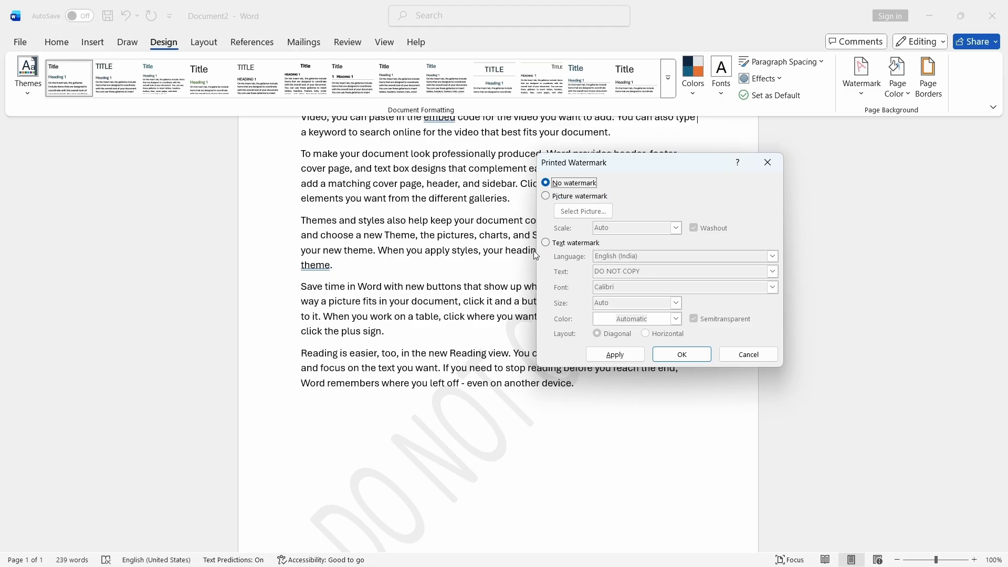
click(546, 243)
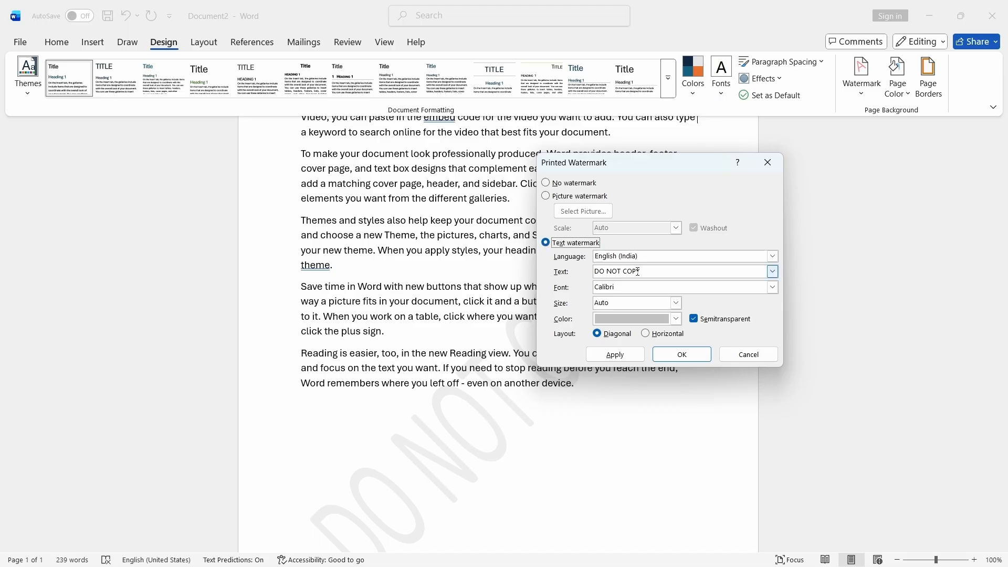
drag(648, 272, 582, 273)
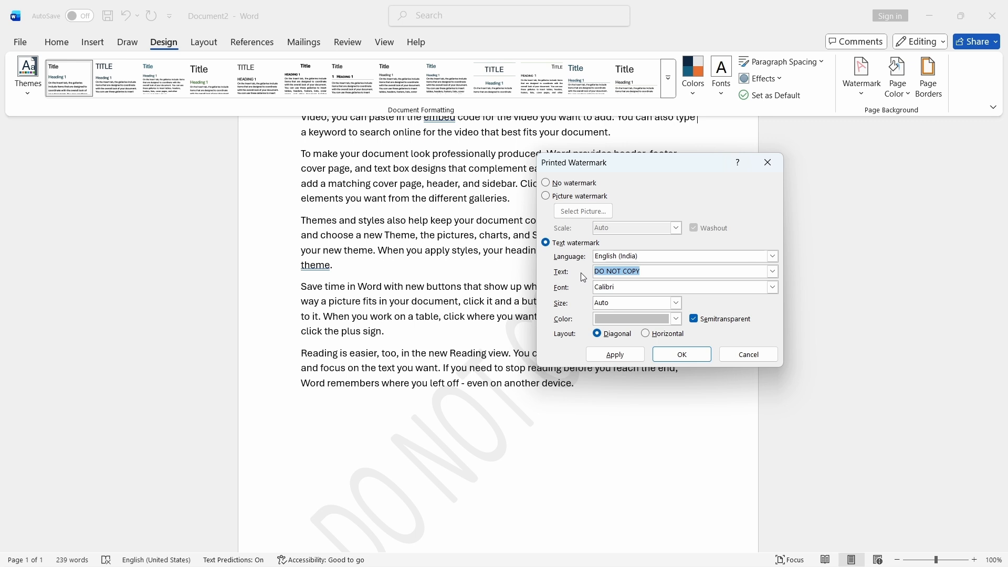
text(DO)
key(BackSpace)
key(BackSpace)
key(BackSpace)
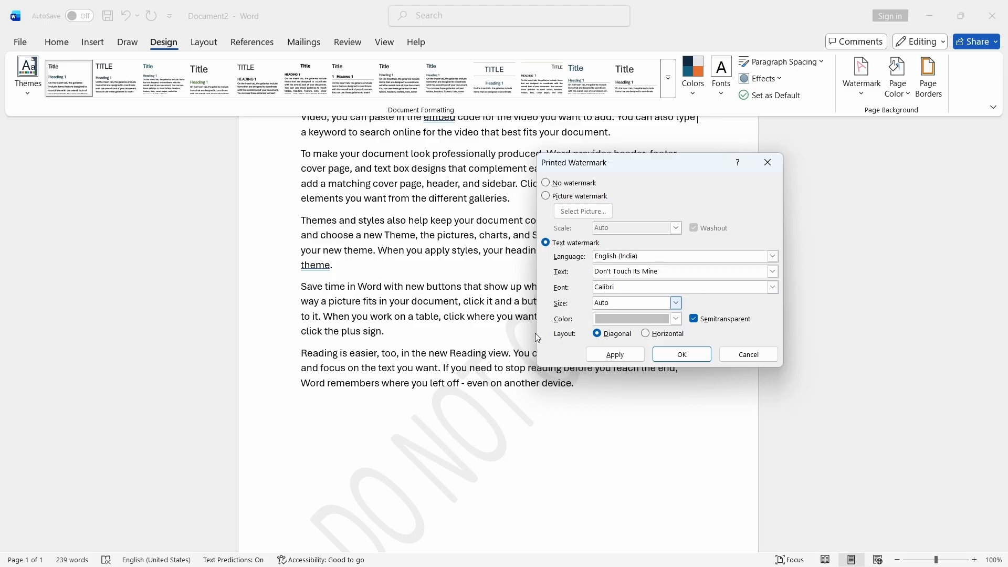
- Set the watermark font to Euphemia and keep its size at Auto
click(772, 287)
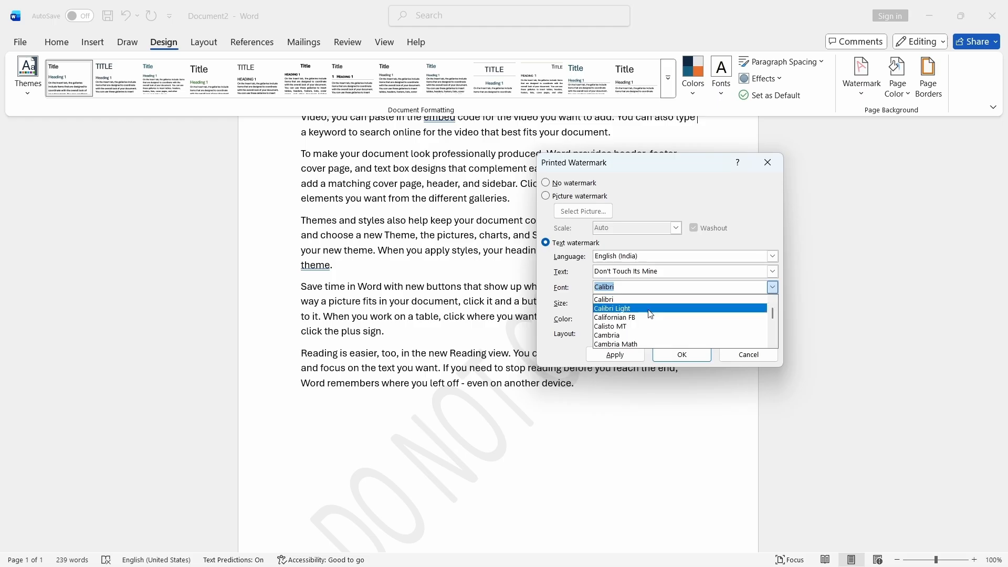
scroll(650, 314, down, 8)
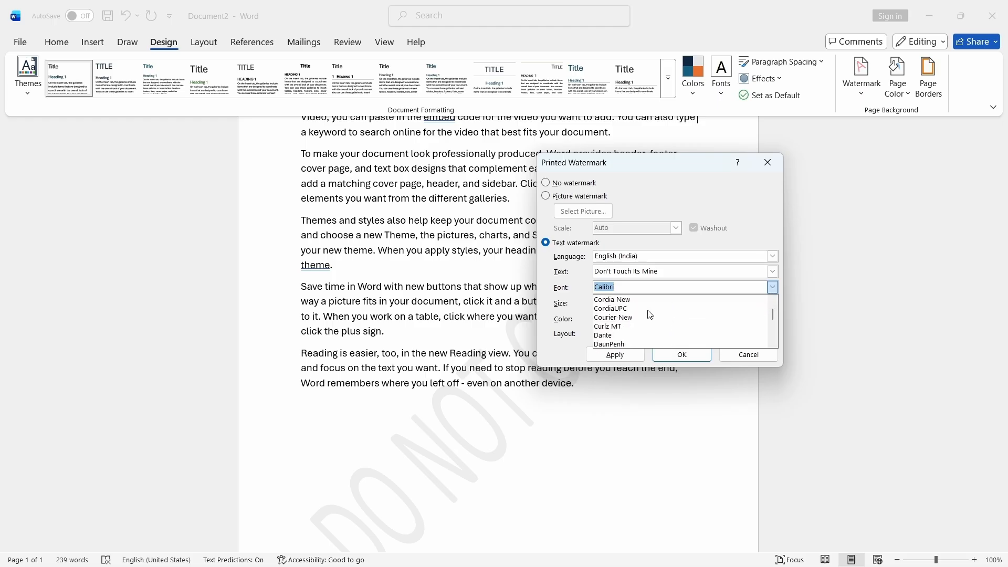
scroll(650, 314, down, 5)
scroll(650, 315, down, 3)
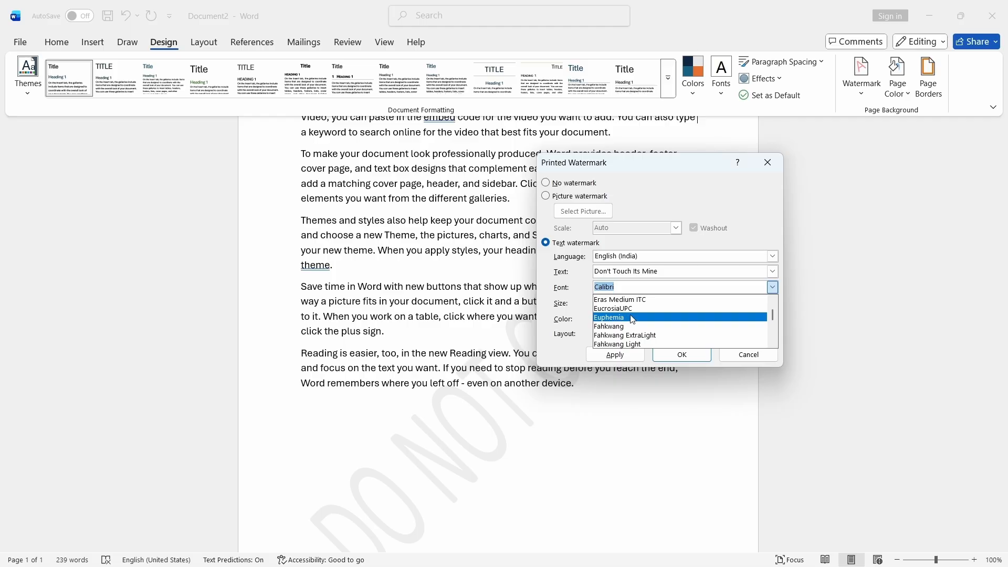
click(632, 318)
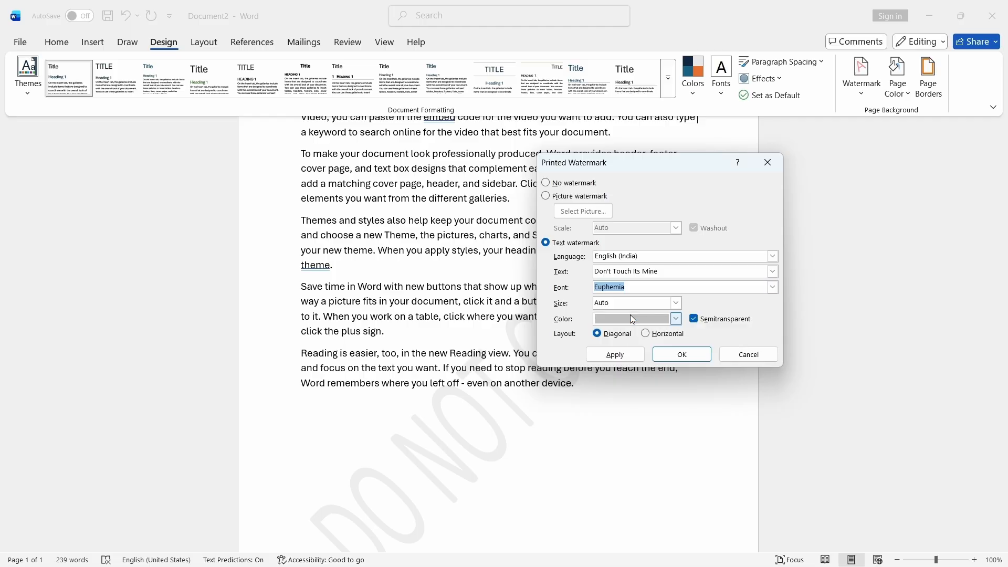
click(677, 304)
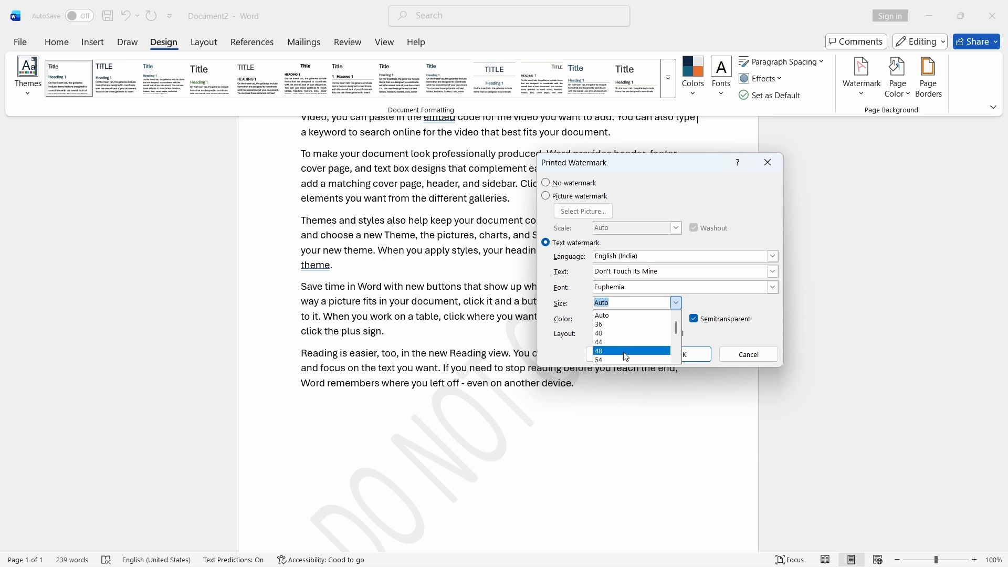
click(650, 316)
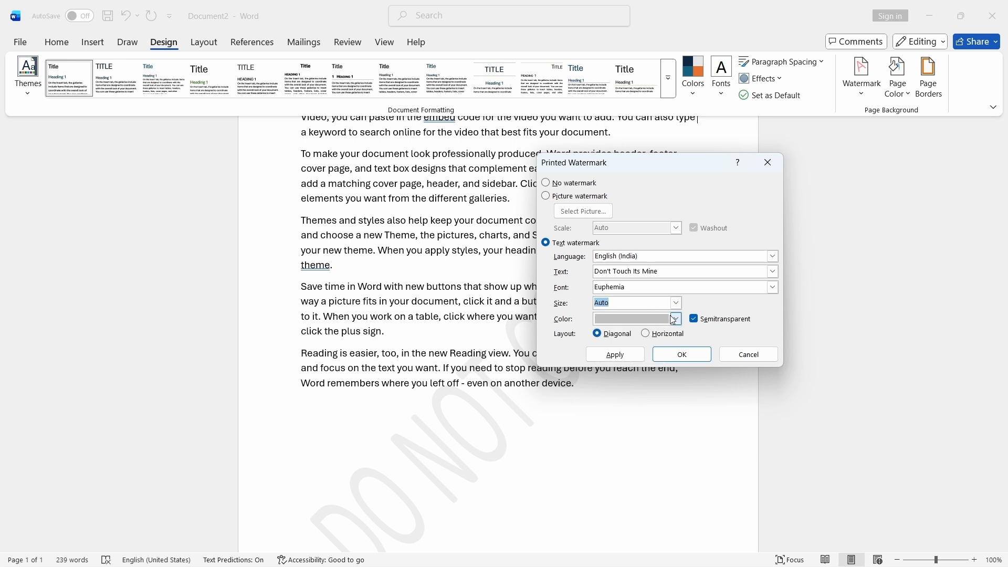
- Set the text watermark colour to a dark brown from the theme colours
click(675, 318)
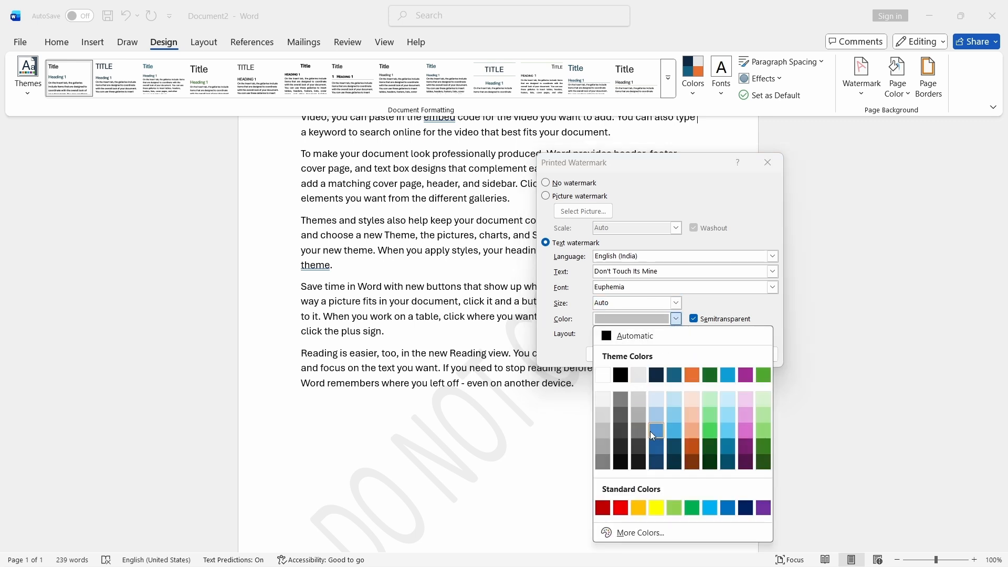
click(694, 463)
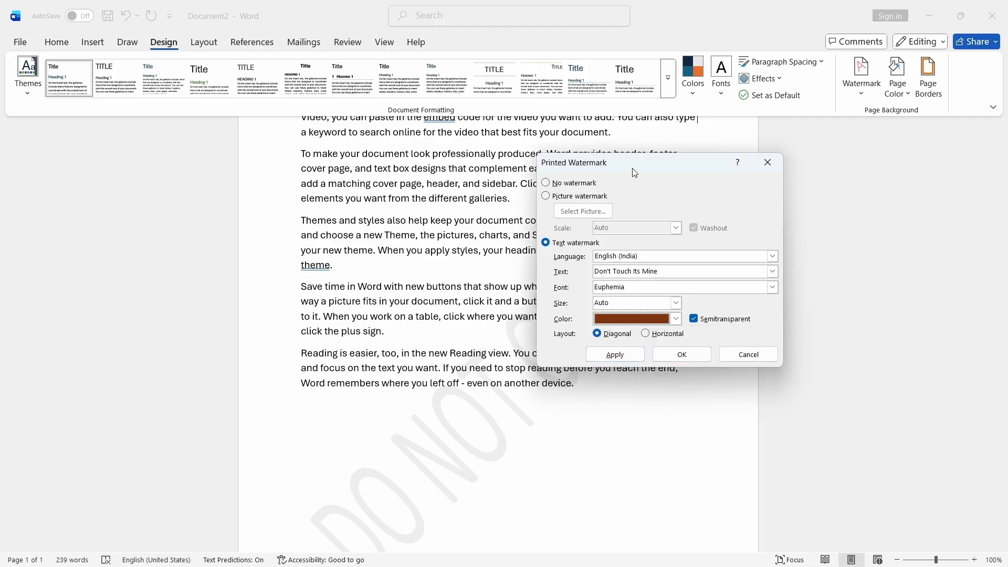
drag(633, 169, 843, 243)
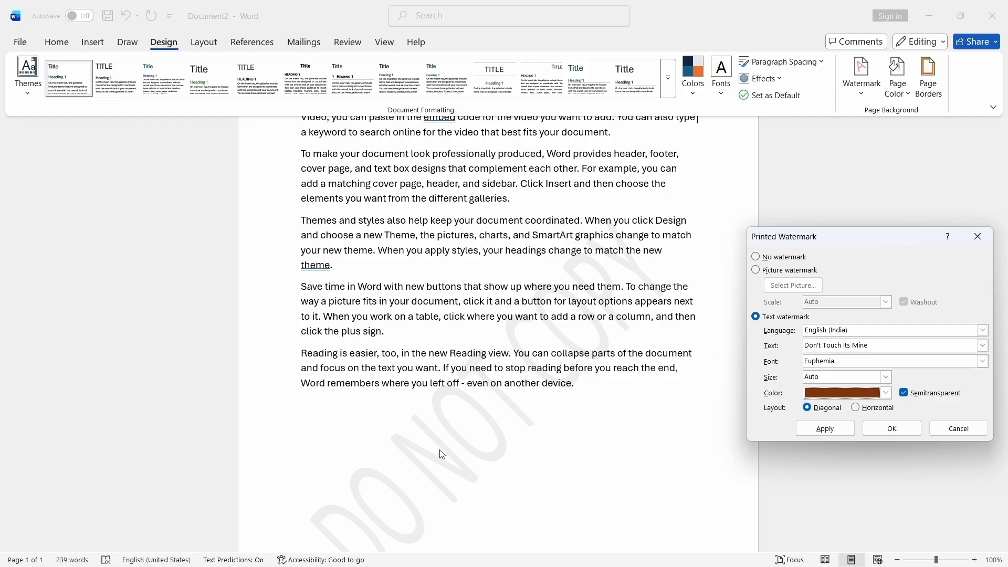
drag(848, 236, 795, 177)
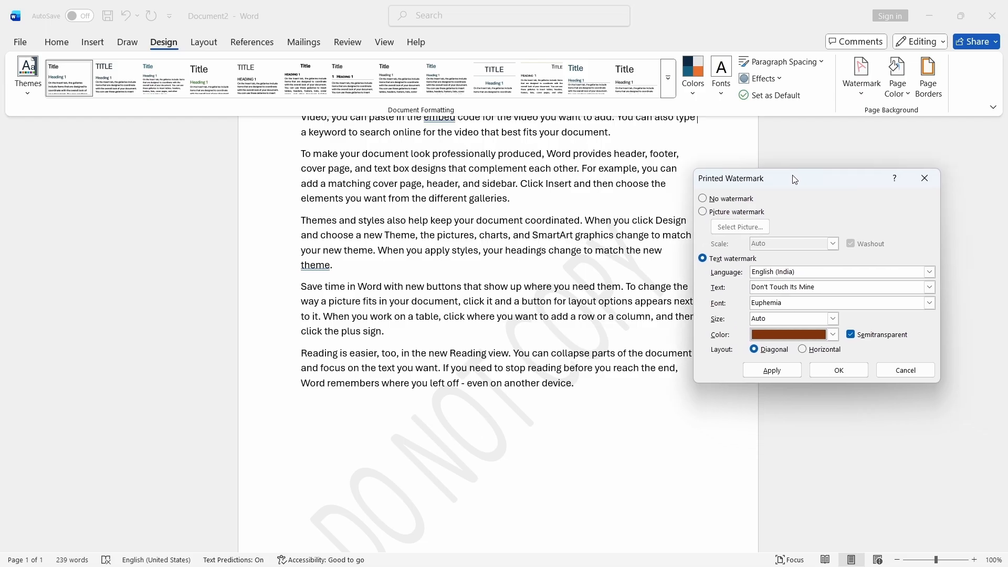
- Try the watermark with a horizontal layout, then apply it with the diagonal layout instead
click(803, 349)
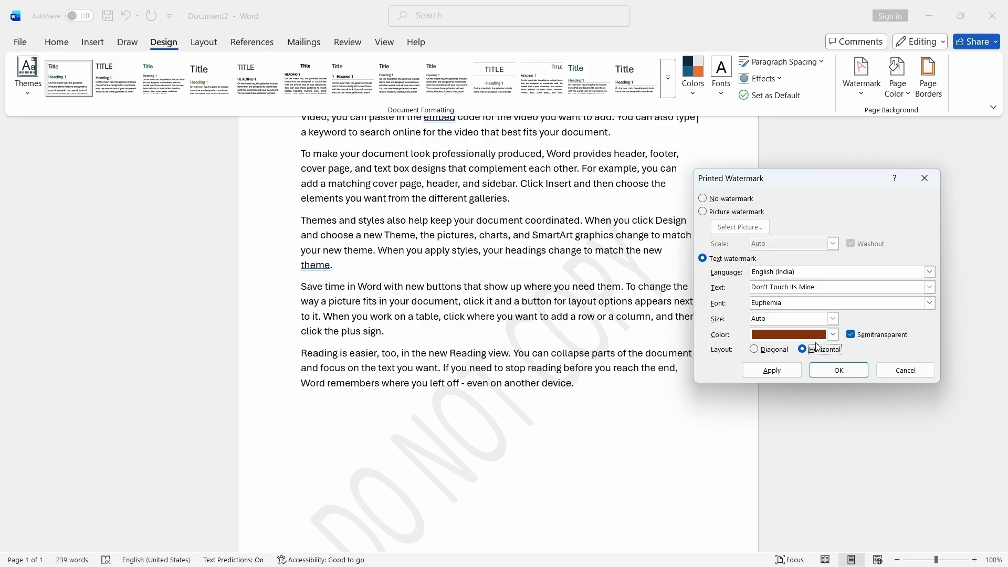
click(772, 370)
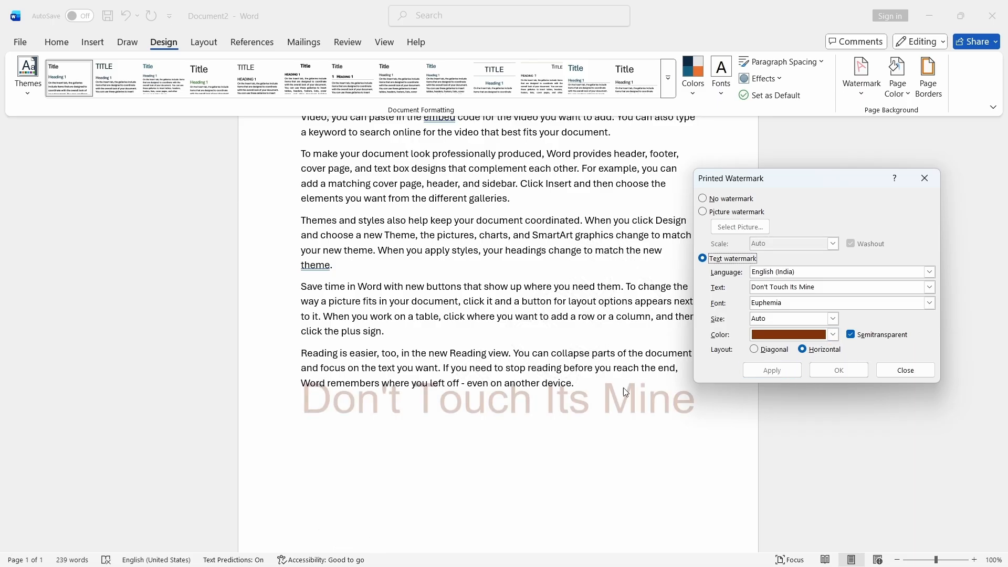
click(755, 349)
click(772, 371)
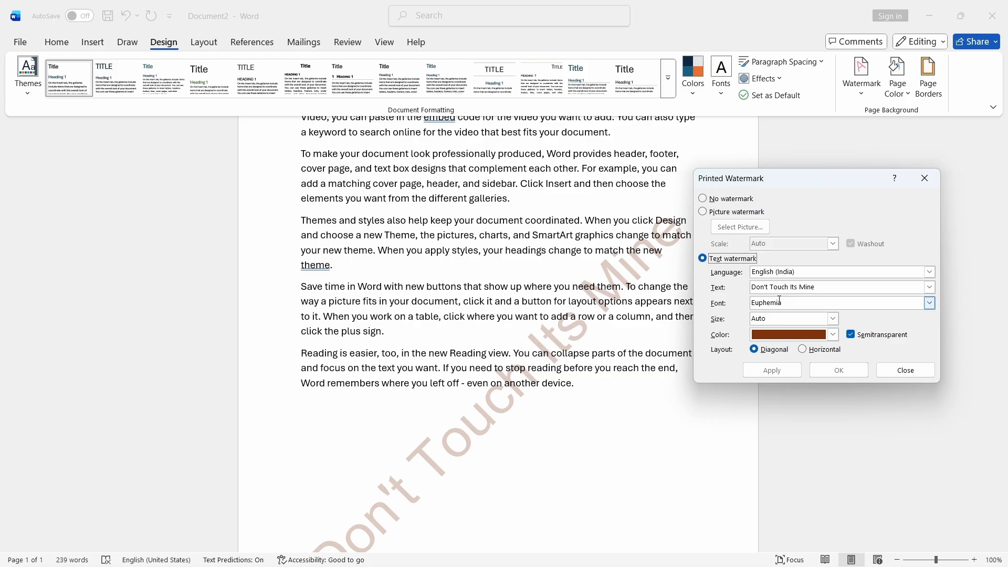
- Change the watermark text to Institute, apply it, and close the watermark dialog
drag(816, 287, 744, 294)
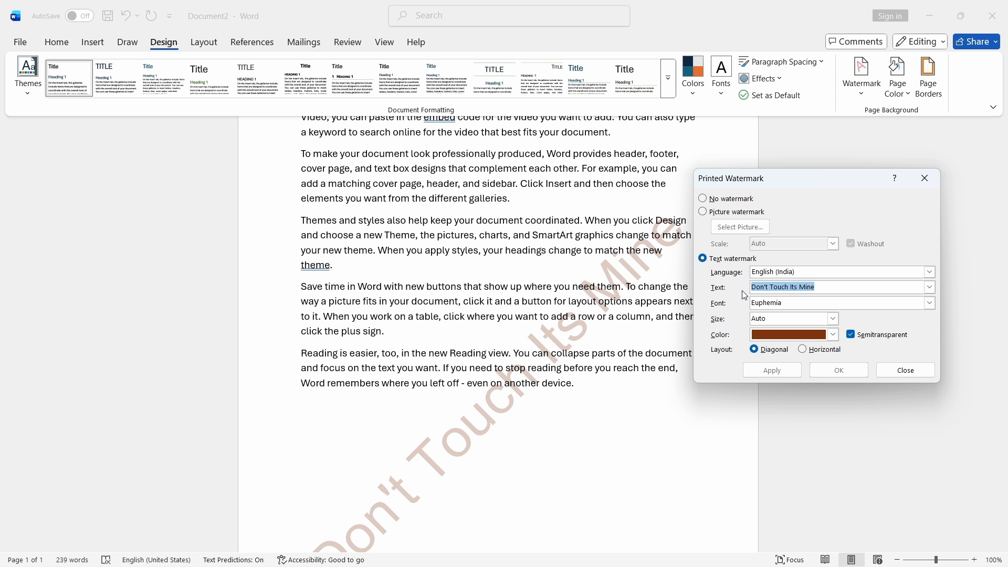
text(Institute)
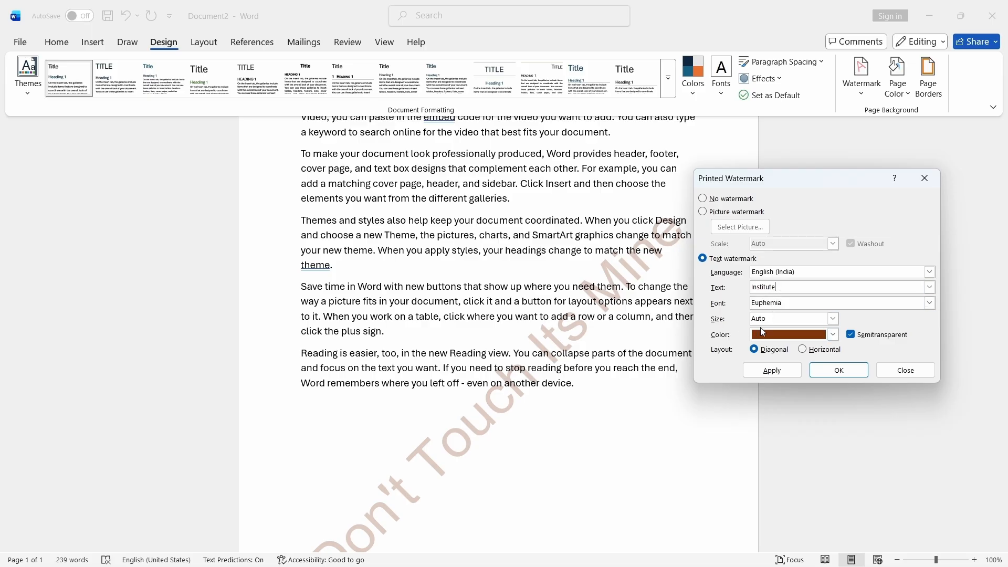
click(779, 372)
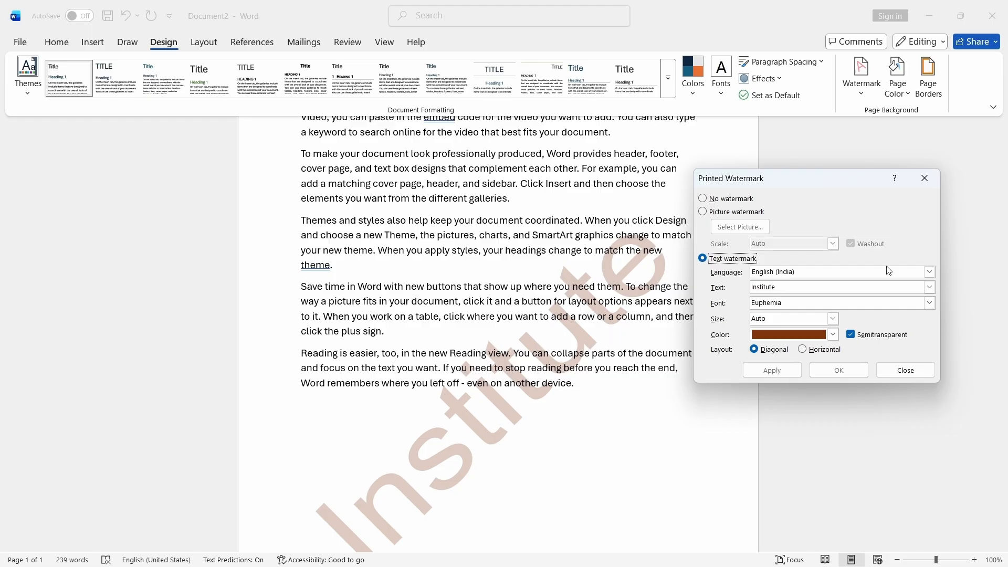
click(925, 178)
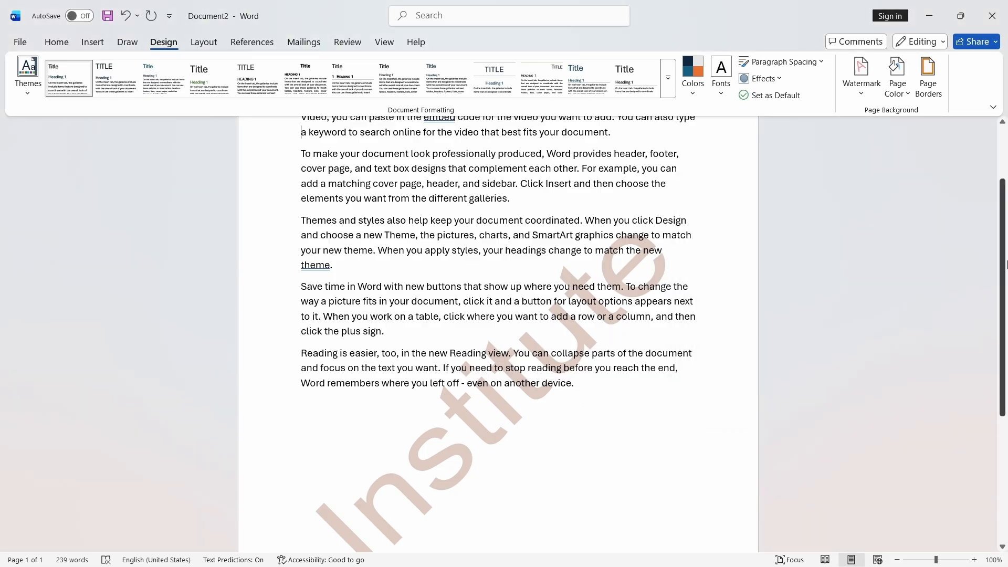
- Reopen custom watermark settings, switch to a picture watermark, and choose to insert a picture from a file
scroll(925, 212, up, 2)
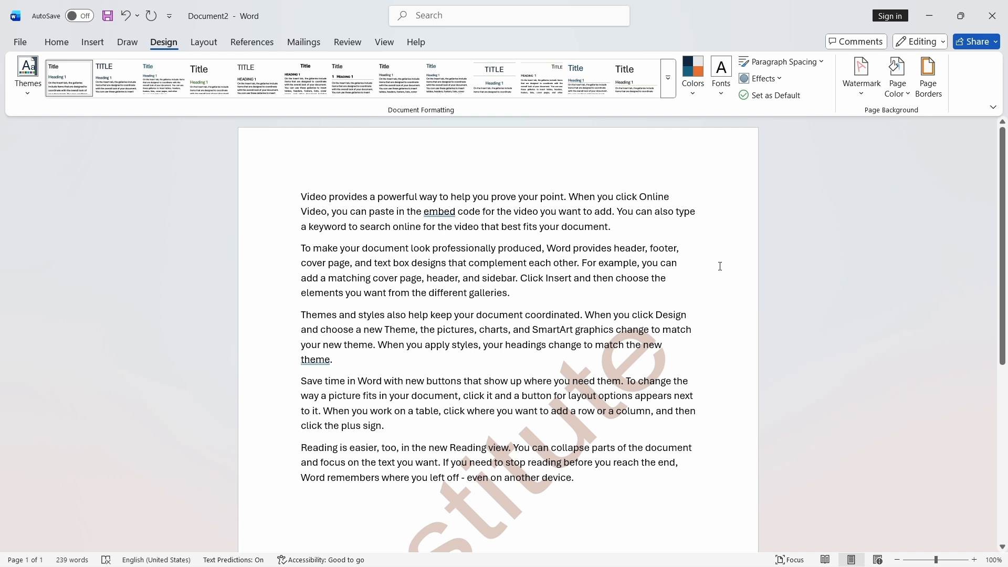
click(862, 84)
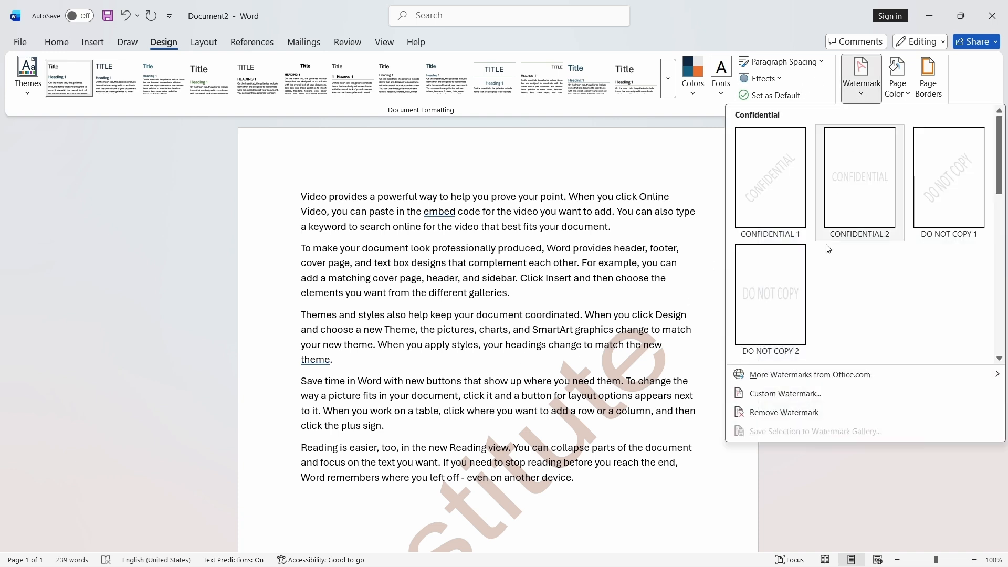
click(777, 394)
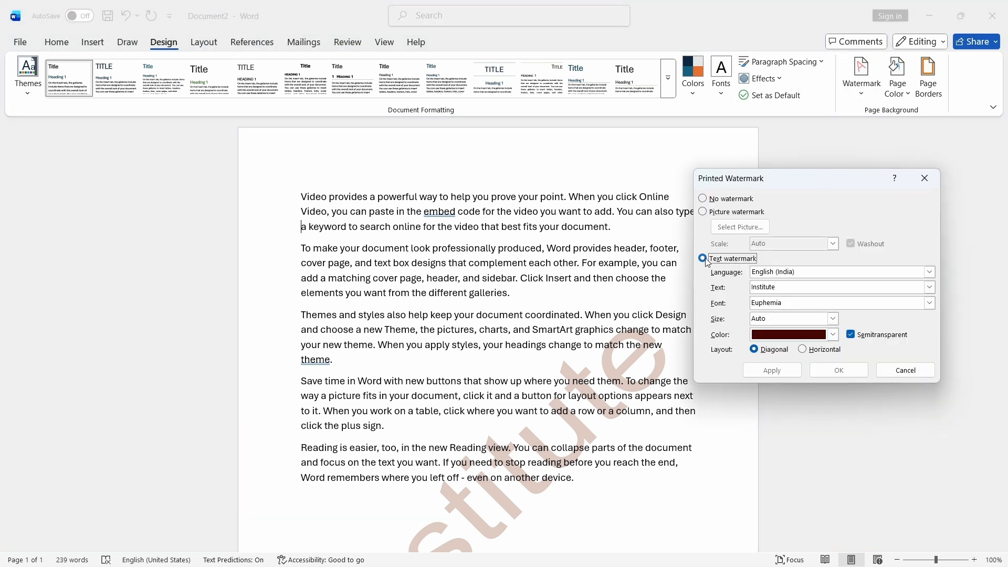
click(704, 212)
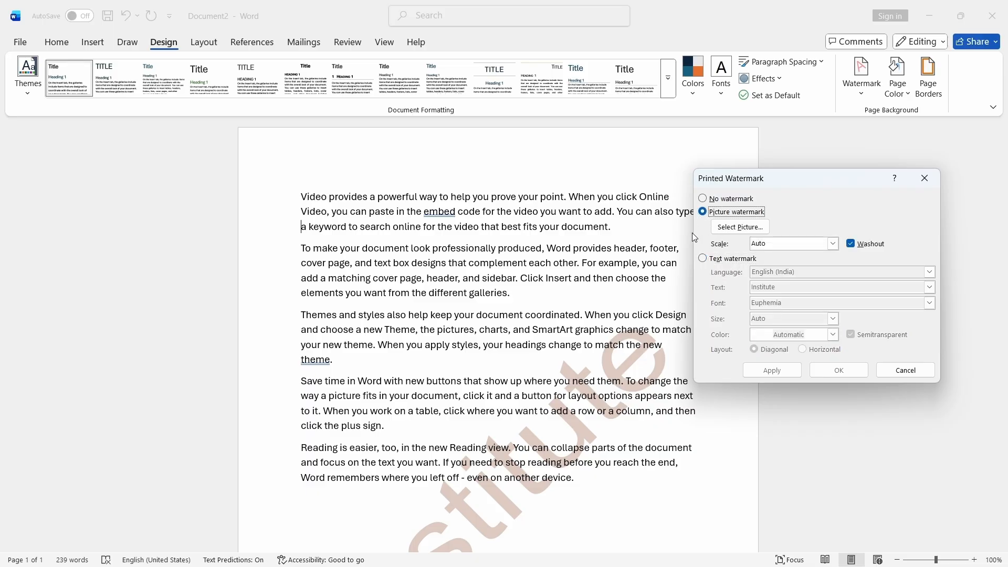
click(730, 232)
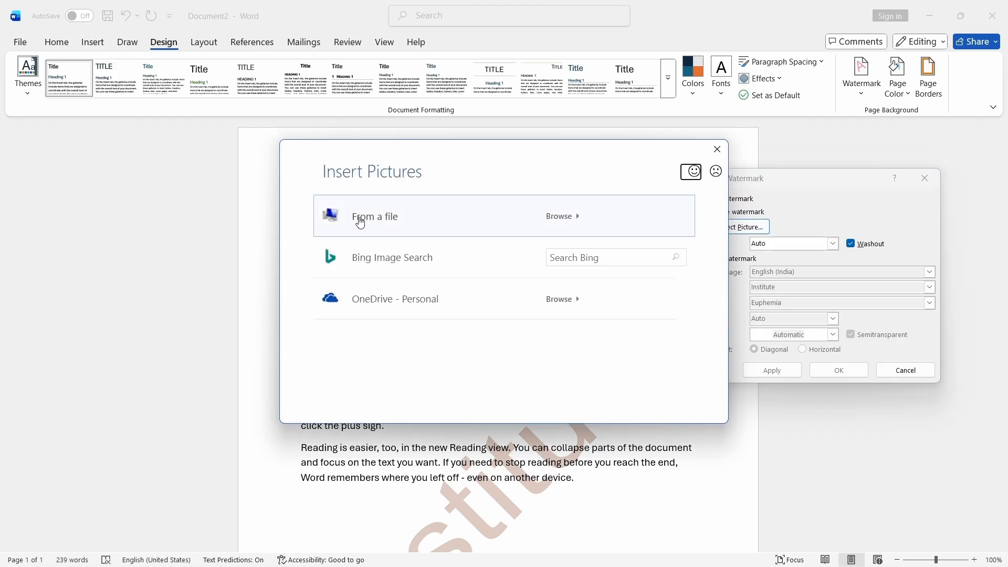
click(360, 223)
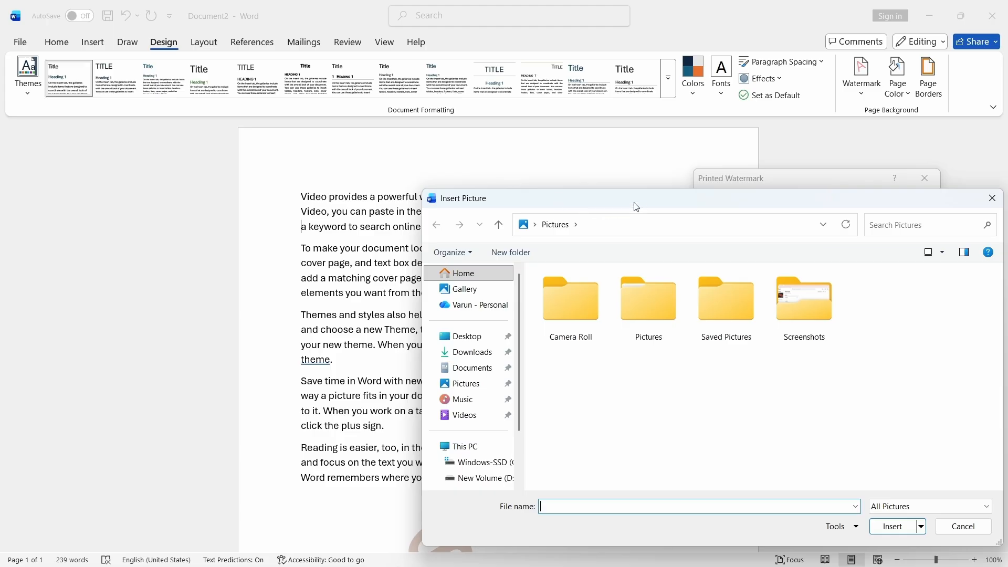
- Pick the rose image 81OXEQrFPTL from Downloads and apply it as a washed-out picture watermark at Auto scale
drag(633, 205, 315, 61)
click(162, 214)
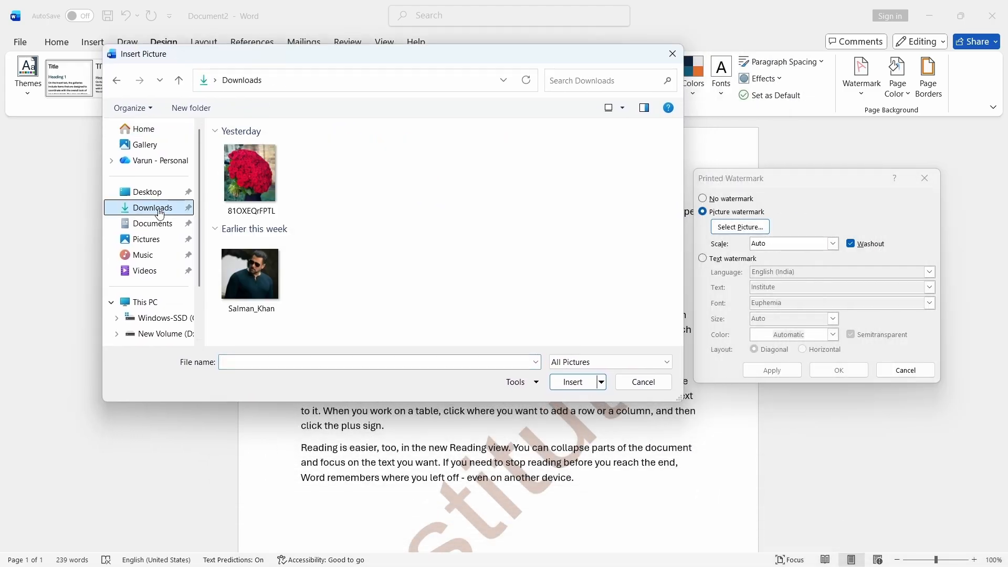
click(244, 175)
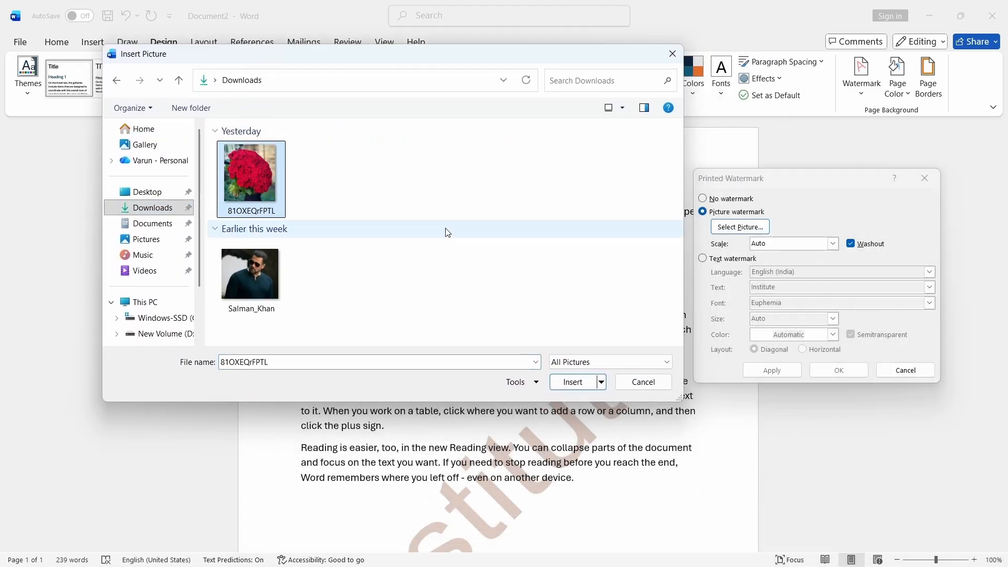
click(572, 380)
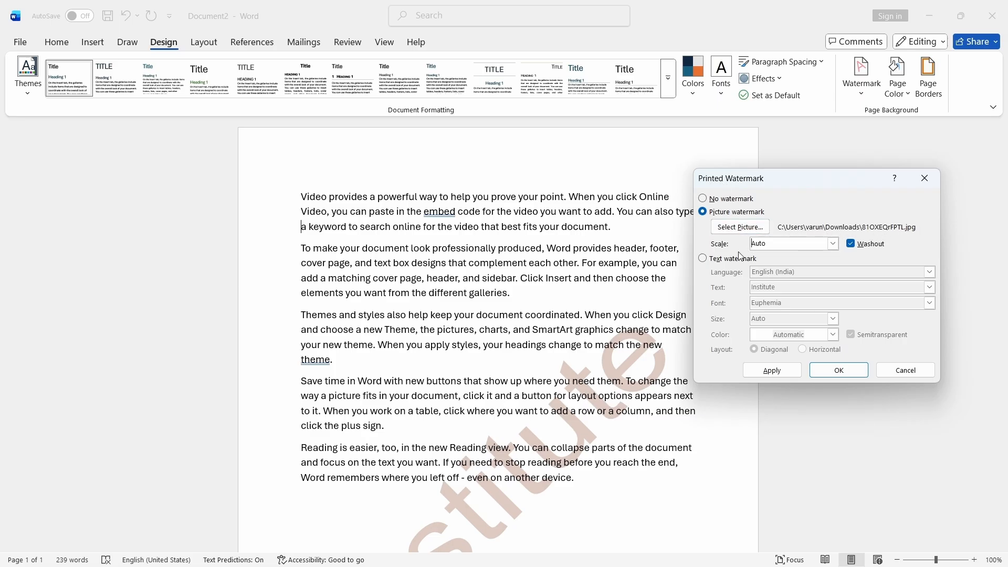
drag(829, 179, 836, 160)
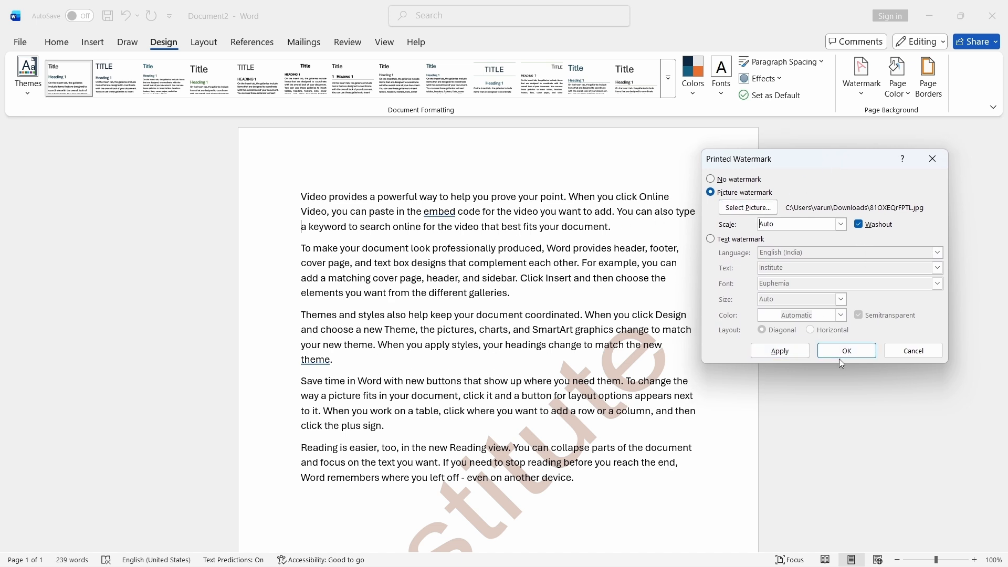
click(775, 356)
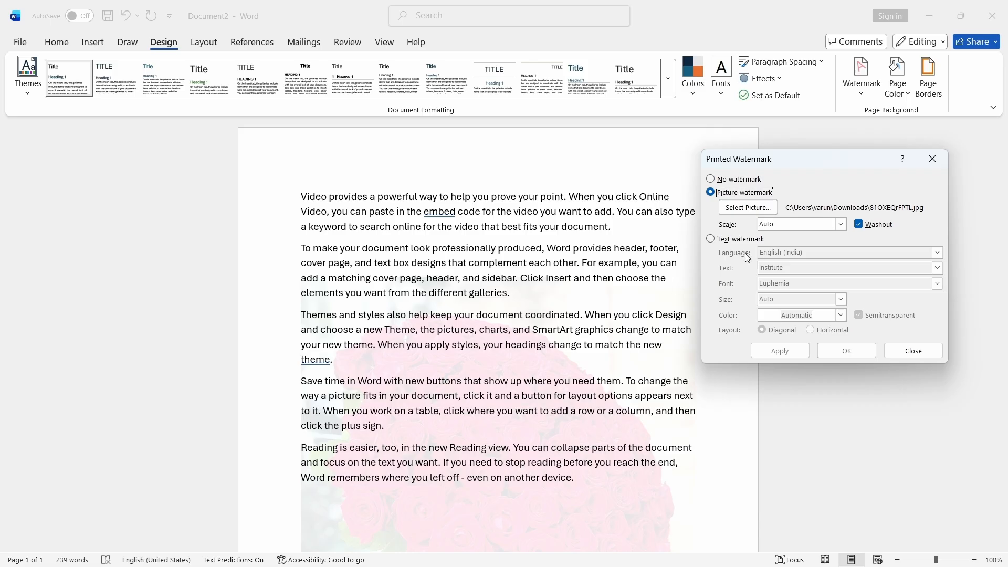
- Turn off Washout for the rose picture watermark, apply it, and close the watermark dialog
click(860, 226)
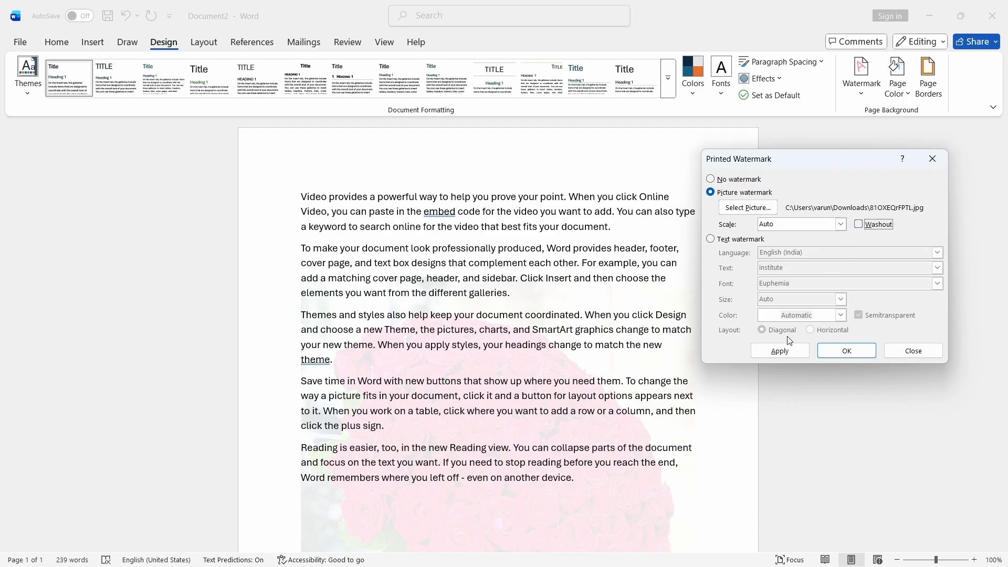
click(788, 352)
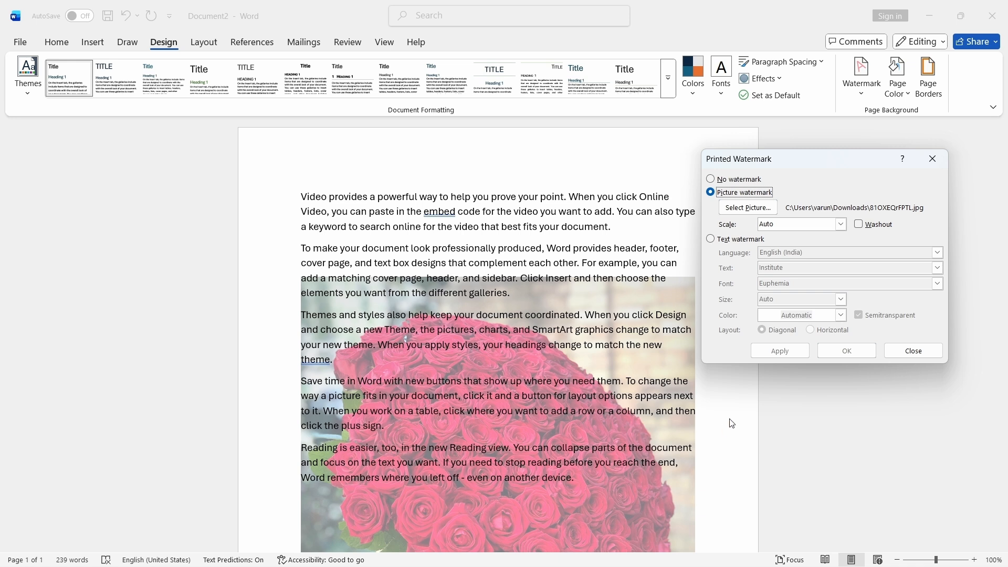
drag(823, 173, 843, 157)
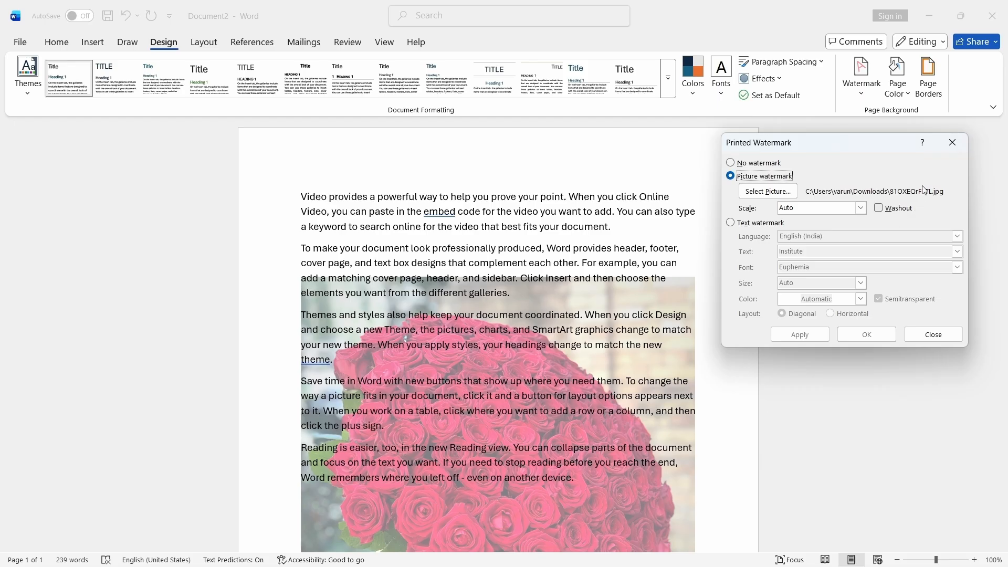
click(953, 142)
- Reopen the custom watermark settings and apply the rose picture watermark at 100% scale
scroll(851, 291, down, 5)
scroll(840, 315, up, 2)
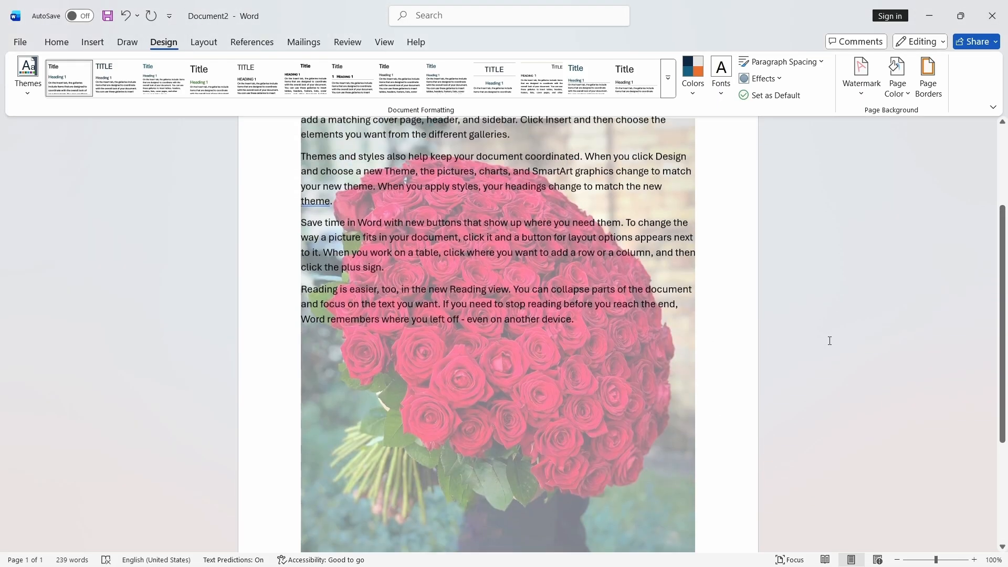
scroll(829, 341, up, 3)
scroll(828, 343, down, 4)
scroll(790, 385, up, 4)
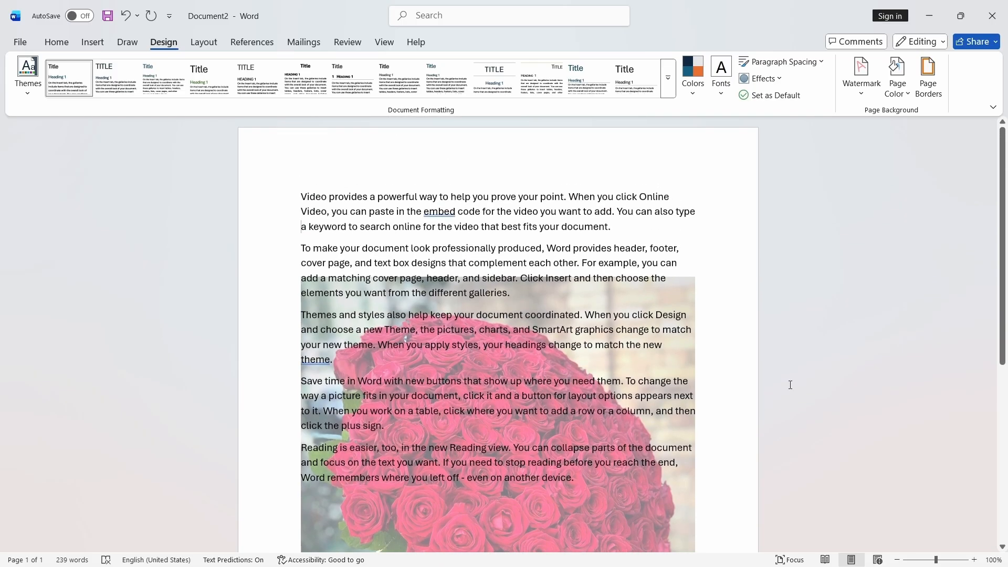
scroll(791, 385, down, 3)
click(859, 92)
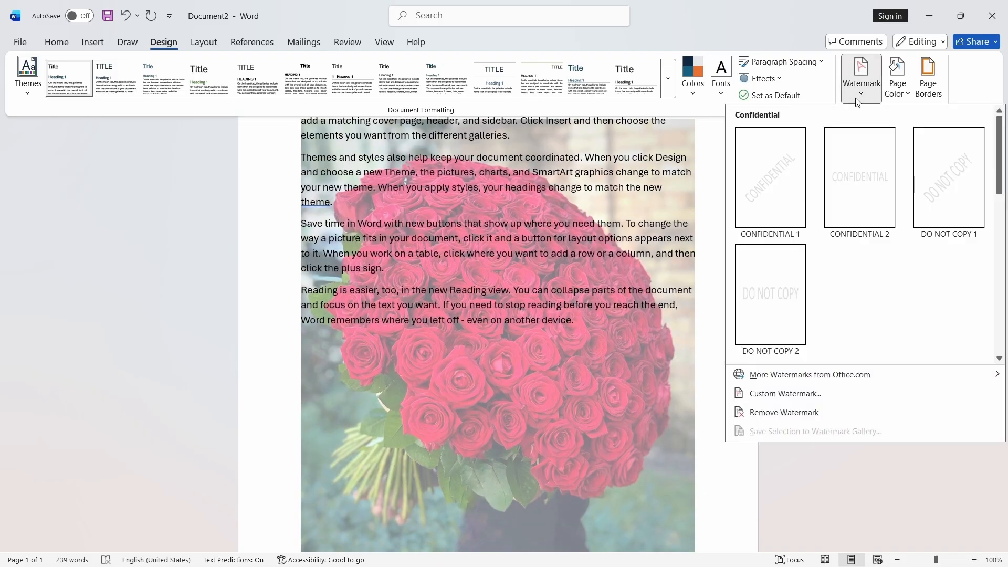
click(793, 393)
click(862, 209)
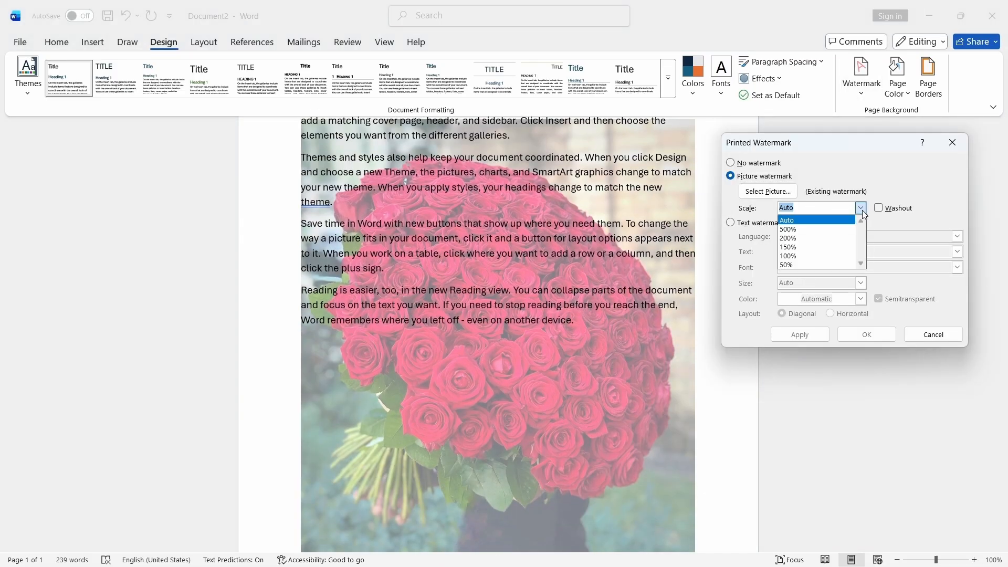
click(794, 256)
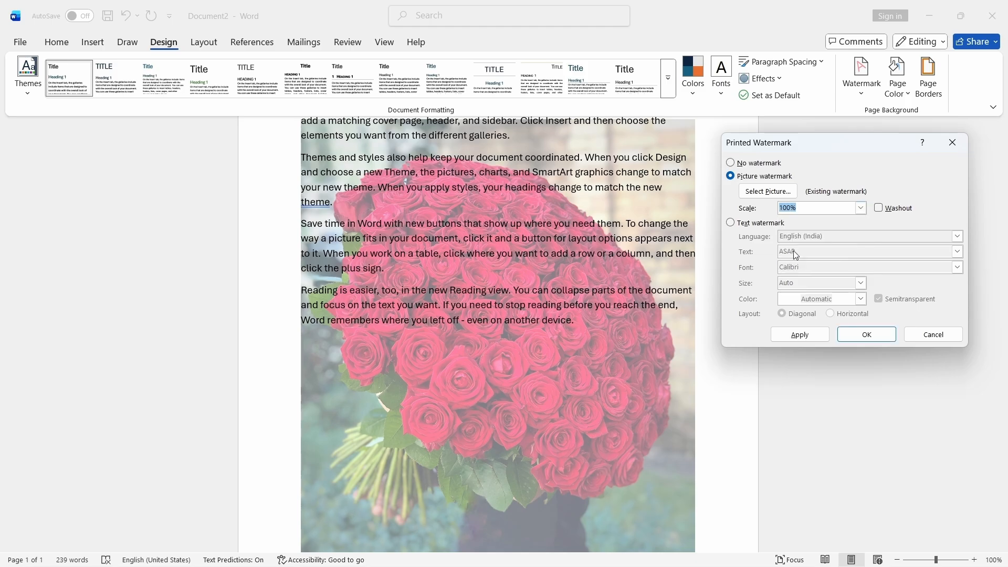
click(825, 341)
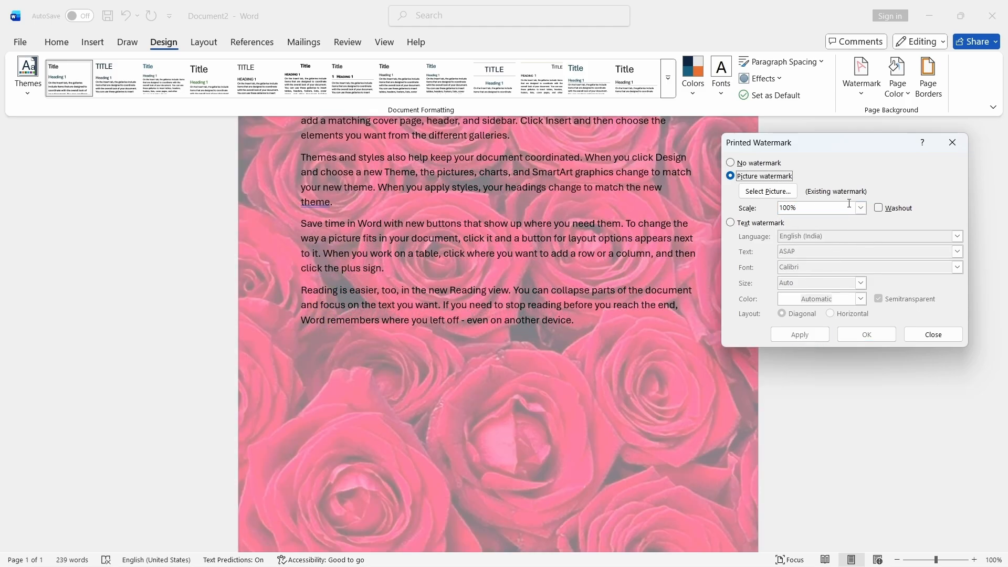
- Change the picture watermark scale to 50% and apply it
click(862, 208)
click(791, 268)
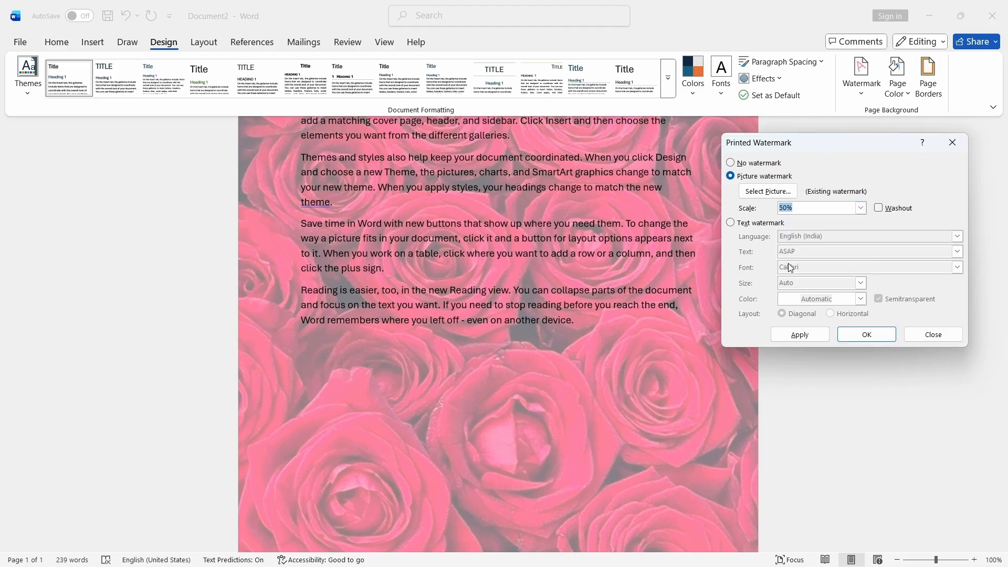
click(801, 333)
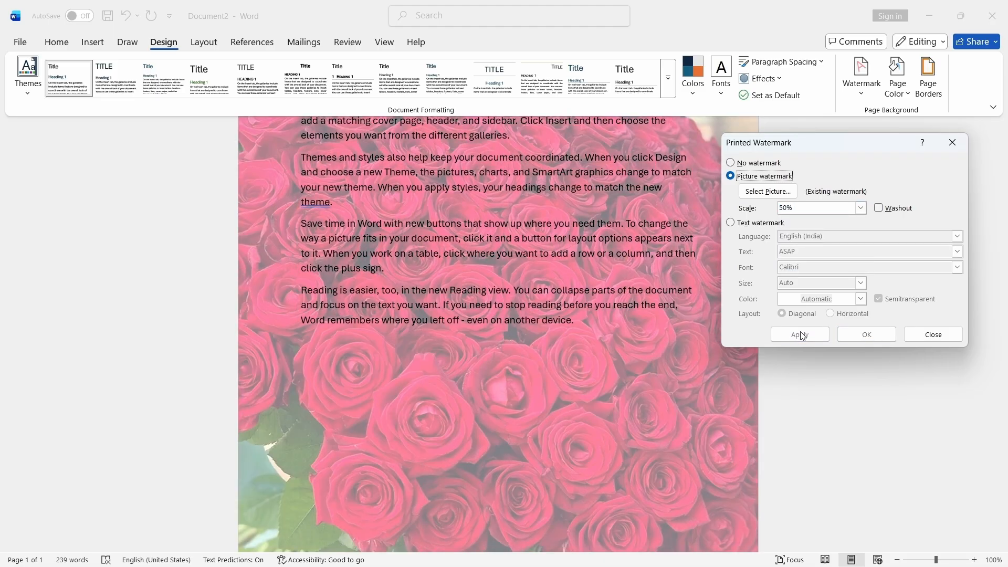
- Enter a custom watermark scale of 40% and apply it
click(861, 208)
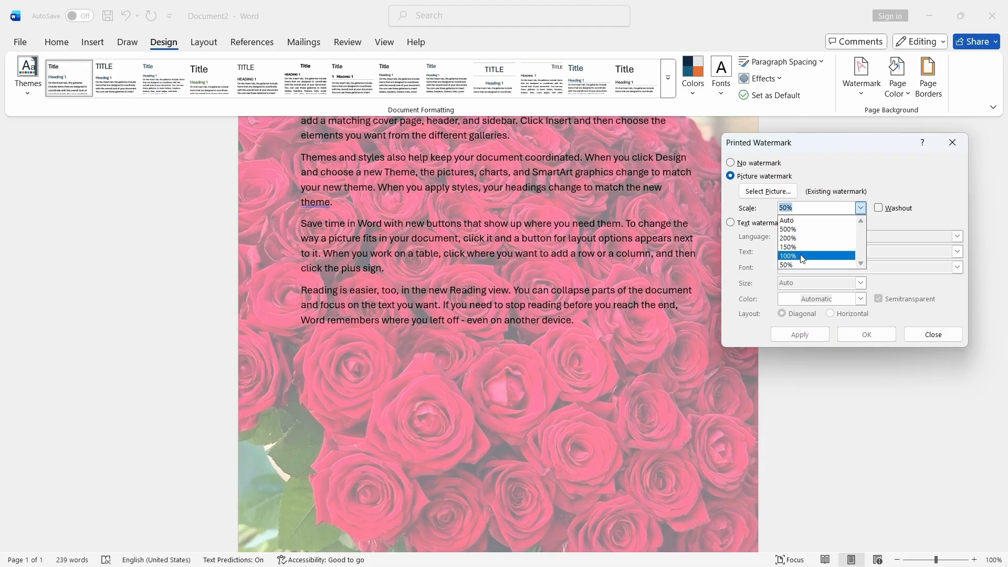
click(802, 220)
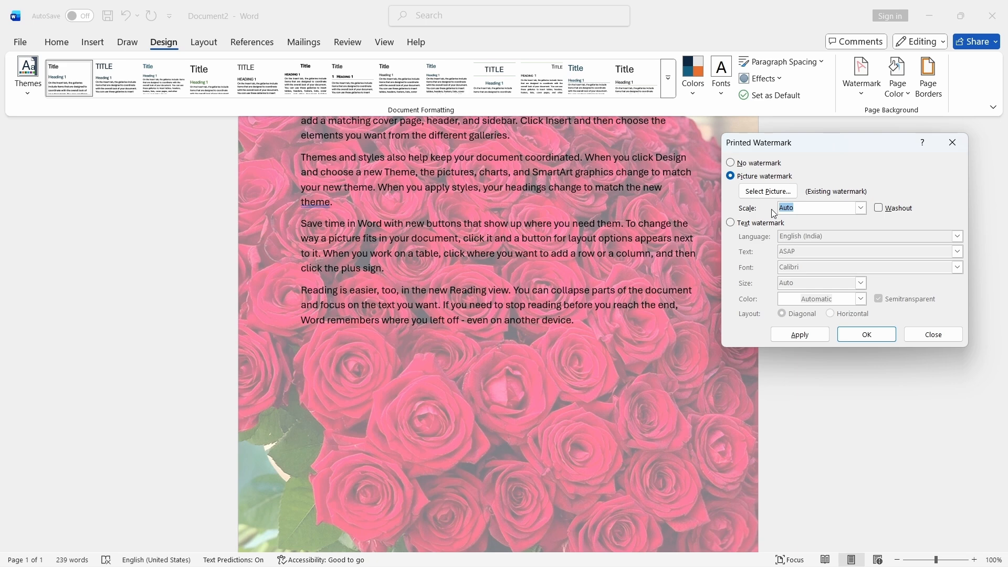
text(40%)
click(818, 334)
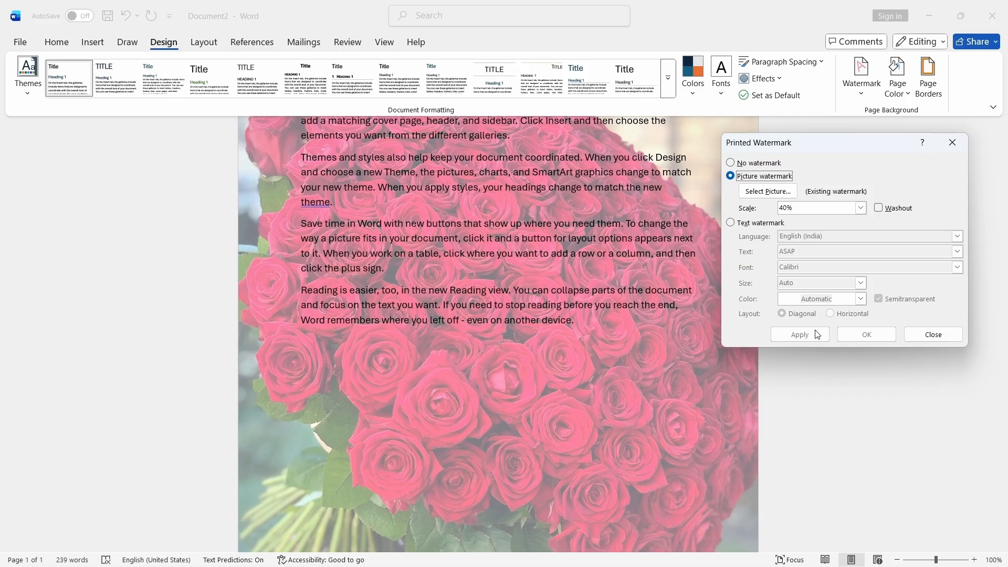
- Set the watermark scale to 30%, apply it, and close the watermark dialog
click(799, 207)
double_click(778, 208)
text(30)
click(803, 335)
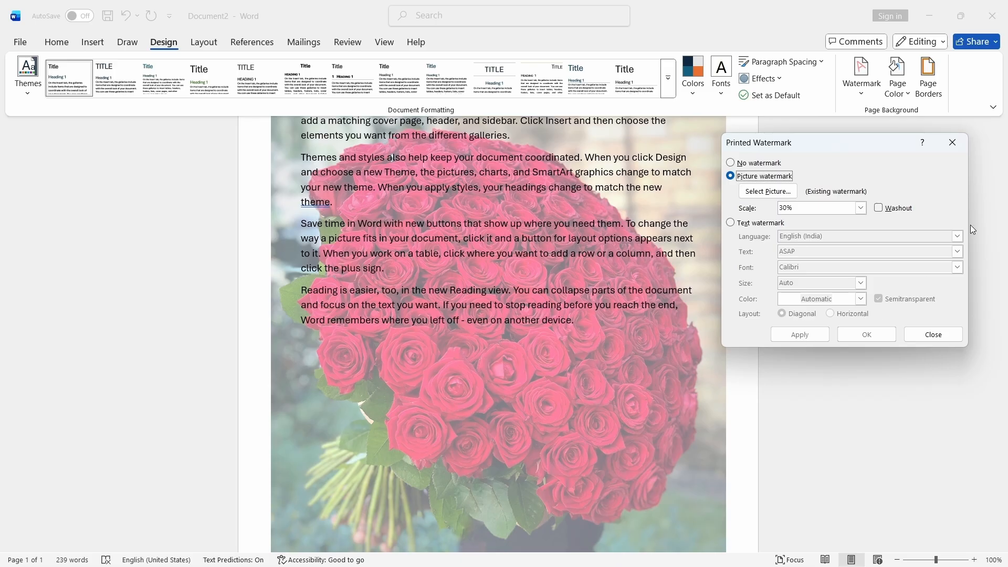
click(953, 143)
- Reopen the custom watermark settings and choose to insert a new picture from a file
scroll(749, 371, down, 5)
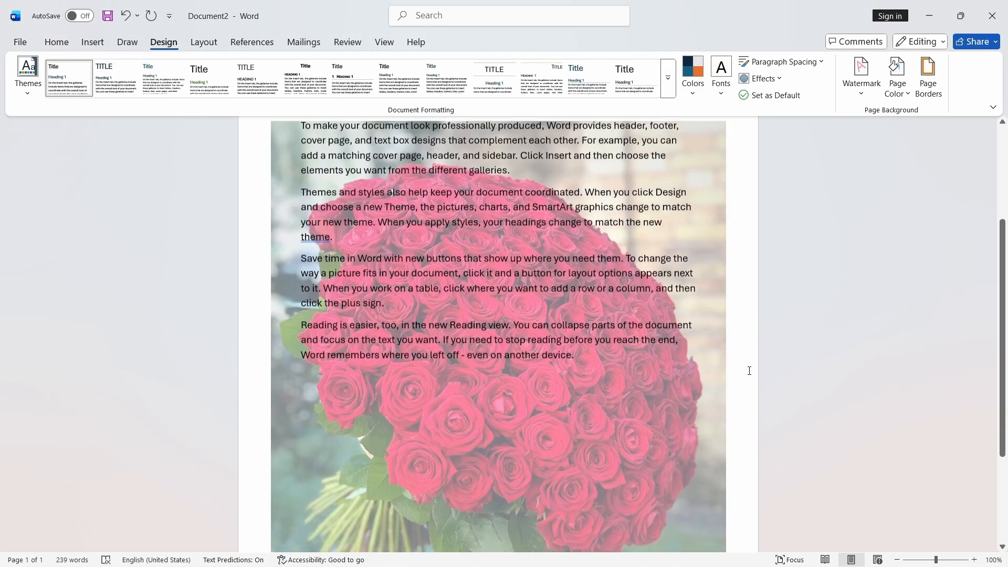
scroll(750, 371, up, 5)
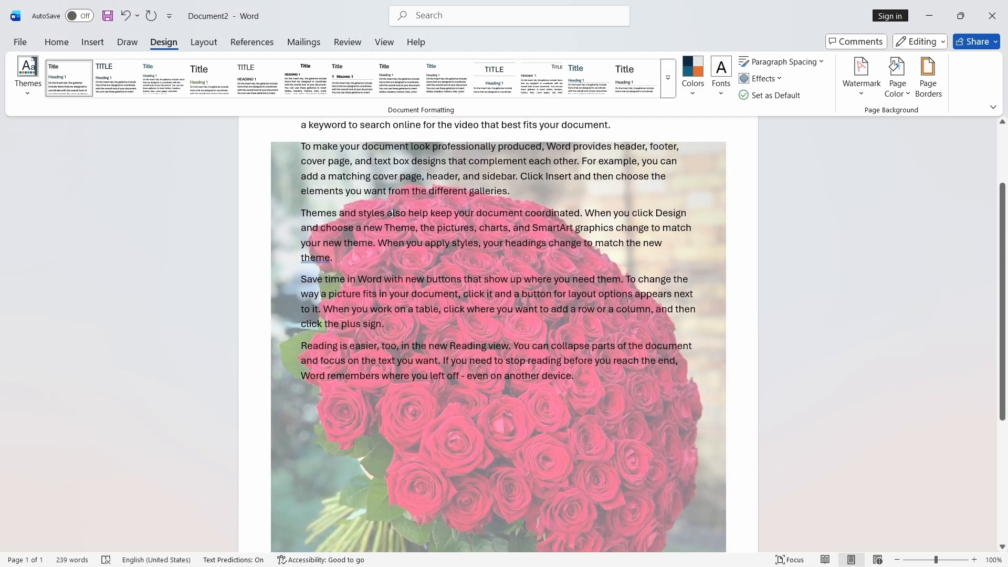
scroll(489, 400, up, 2)
scroll(612, 370, down, 6)
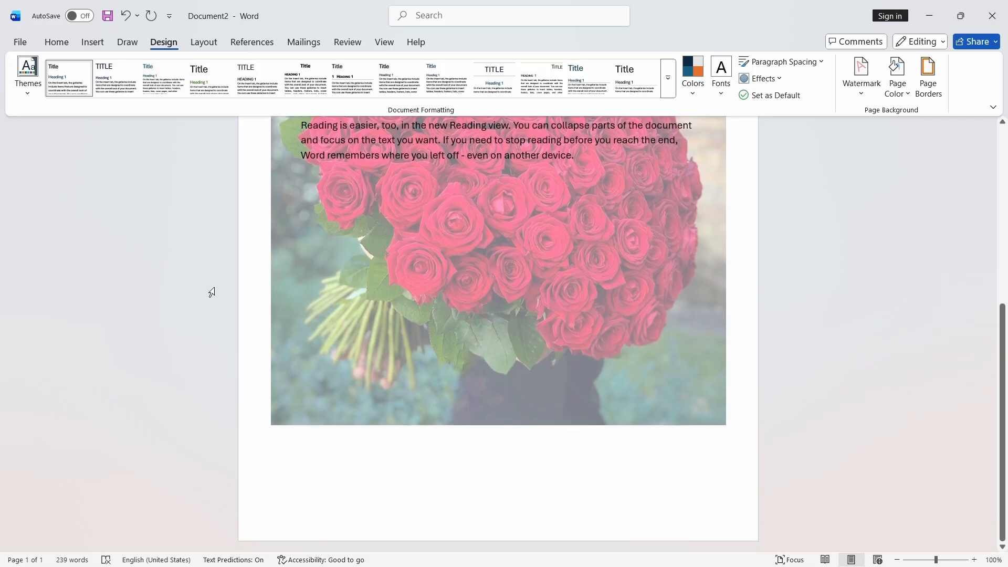
scroll(585, 294, up, 5)
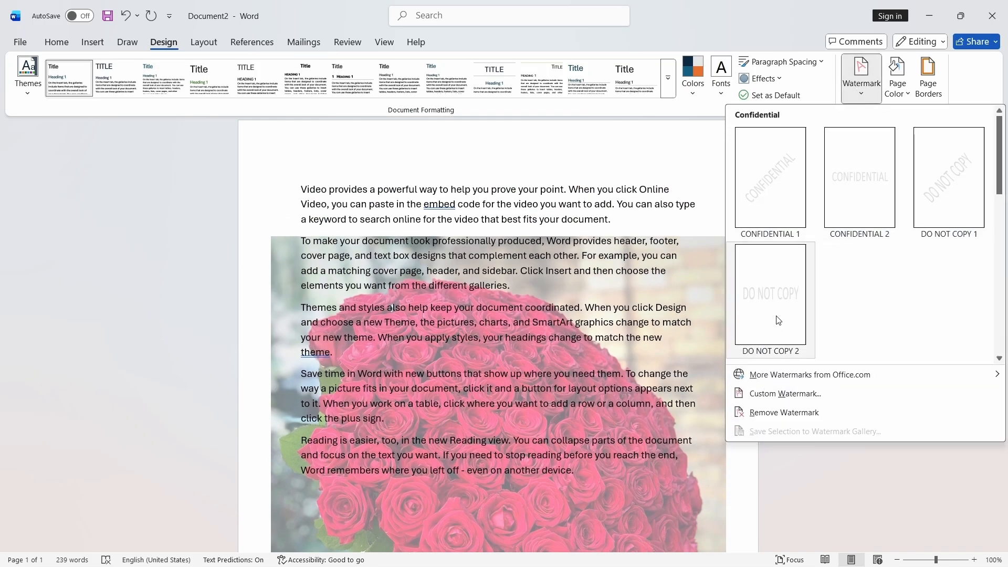
click(772, 392)
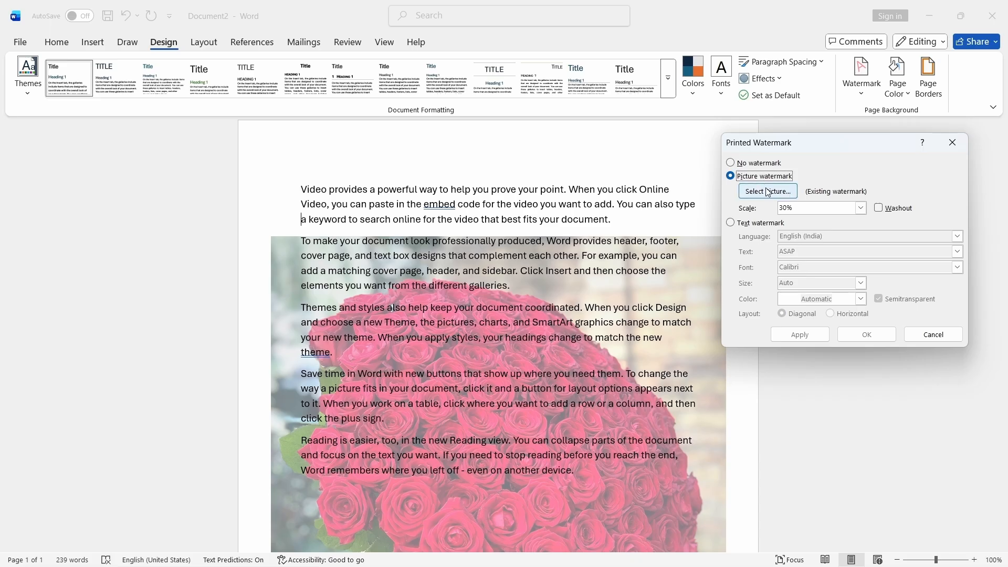
click(768, 192)
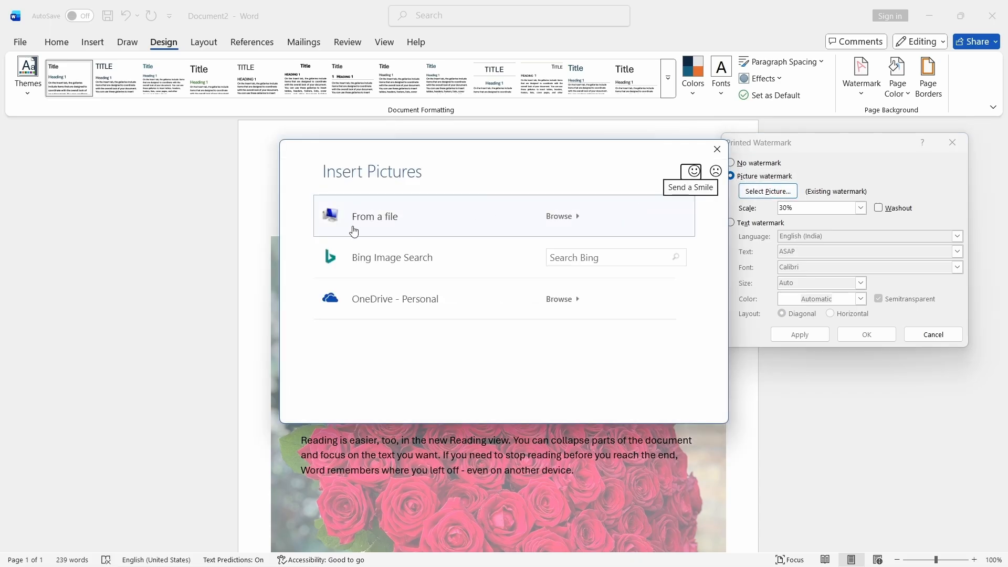
click(367, 223)
- Pick the Salman_Khan image from Downloads and apply it as the picture watermark
drag(612, 168, 407, 92)
click(266, 222)
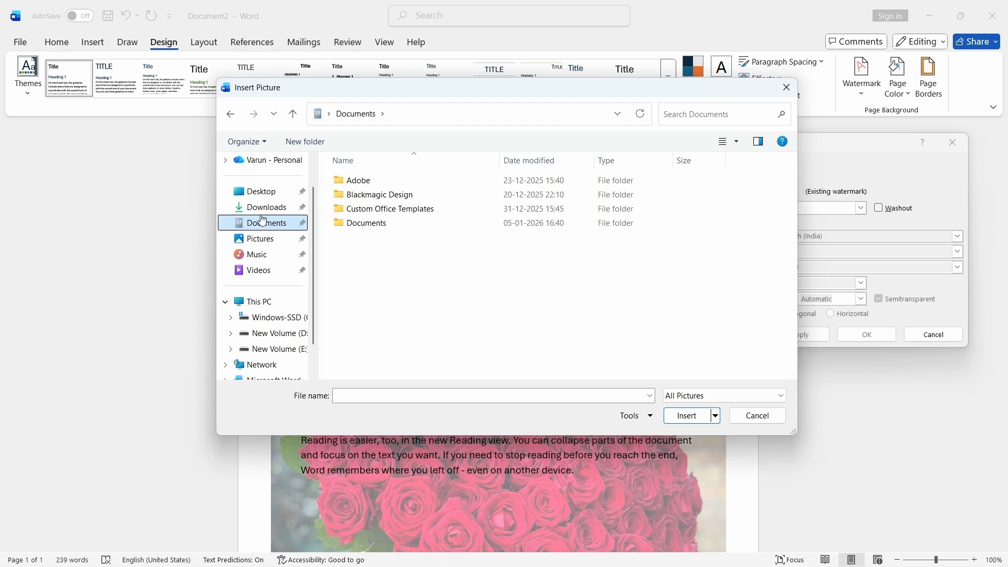
click(263, 210)
click(363, 310)
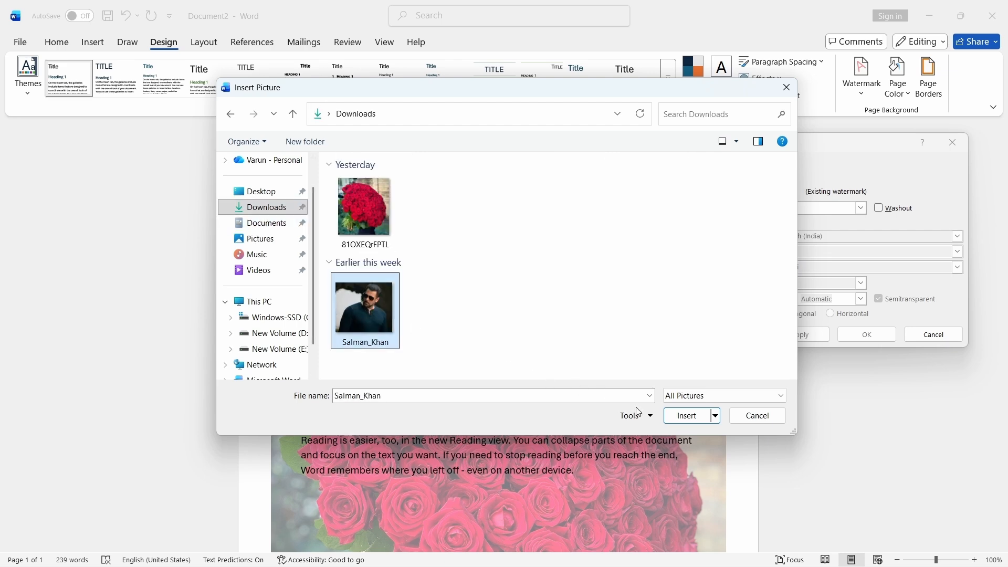
click(686, 416)
click(813, 336)
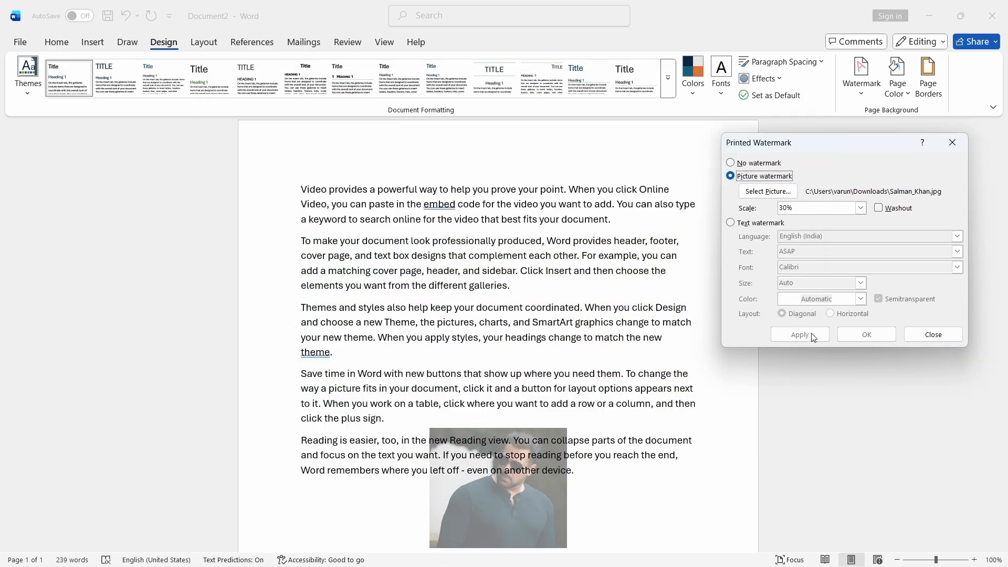
- Set the picture watermark scale to 200%, apply it, and close the watermark dialog
click(861, 208)
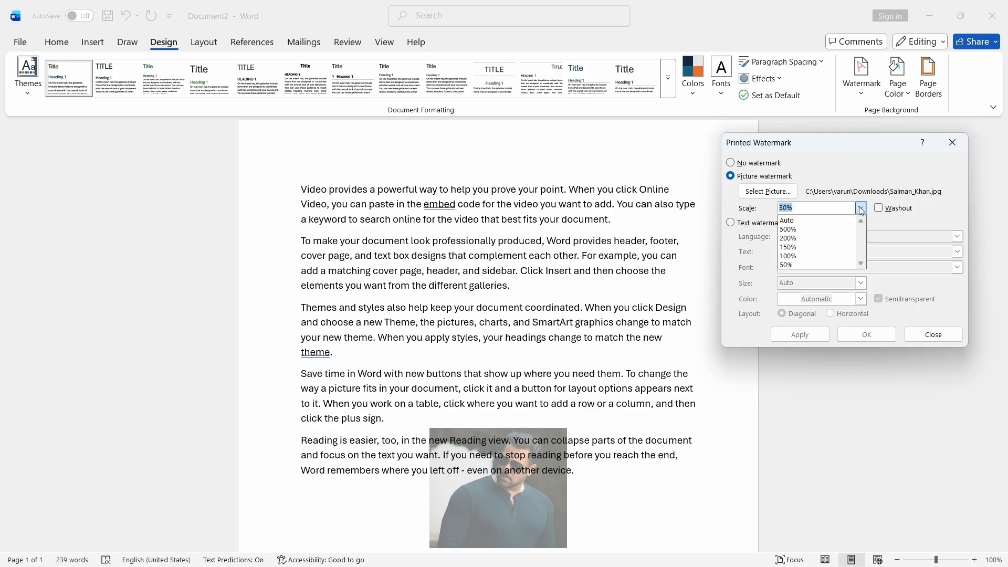
click(796, 239)
click(793, 337)
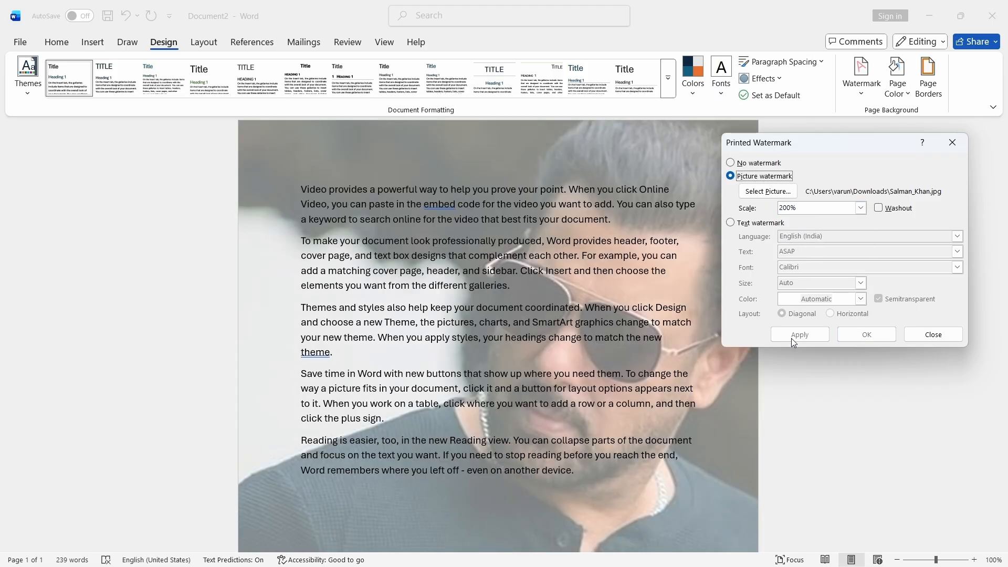
click(949, 137)
- Select all the document's text and delete it
scroll(634, 336, down, 5)
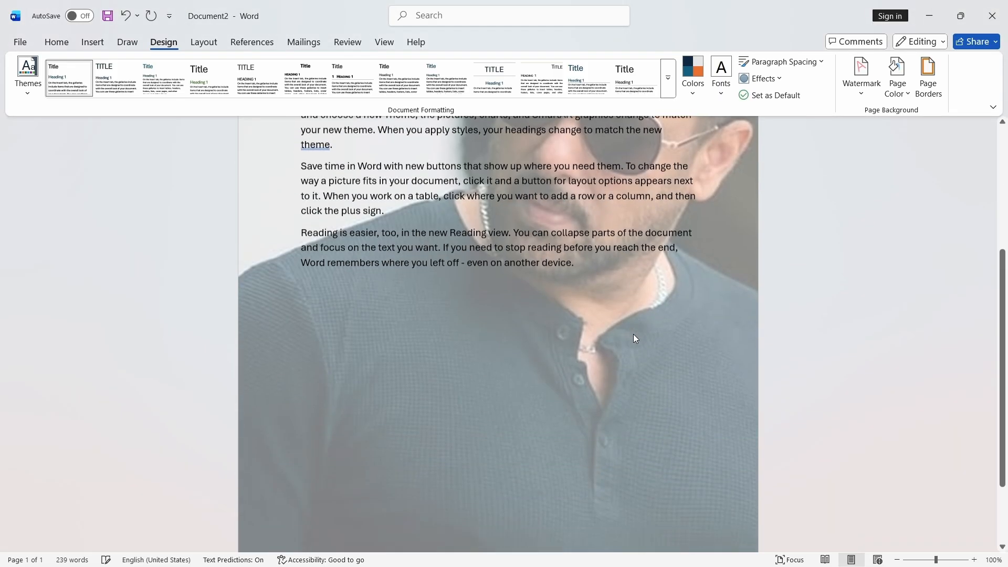
scroll(637, 346, up, 5)
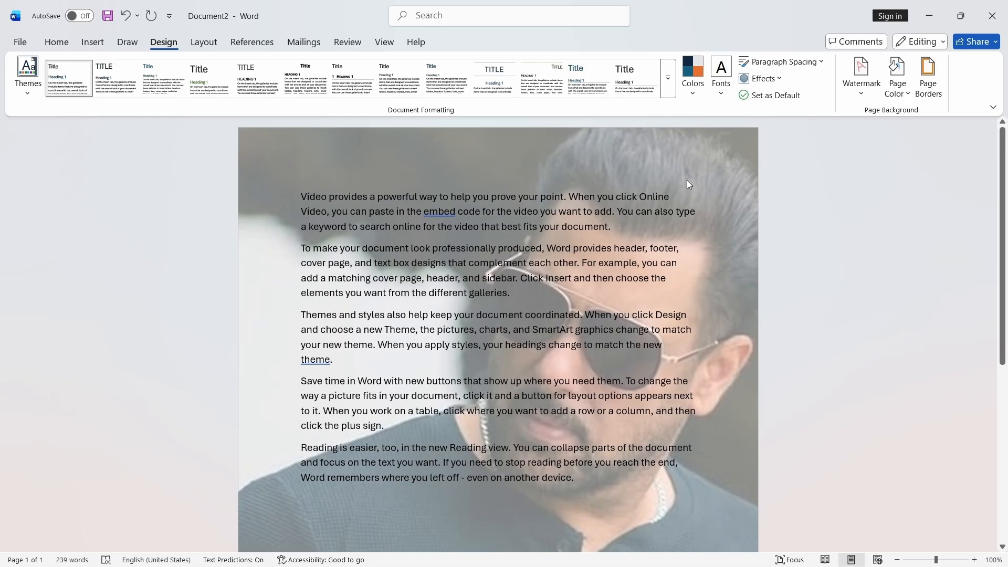
scroll(622, 281, down, 3)
scroll(541, 228, up, 3)
mouse_move(302, 193)
mouse_down()
mouse_move(677, 334)
mouse_move(682, 481)
mouse_move(328, 278)
mouse_move(301, 196)
mouse_up()
click(626, 489)
key(Delete)
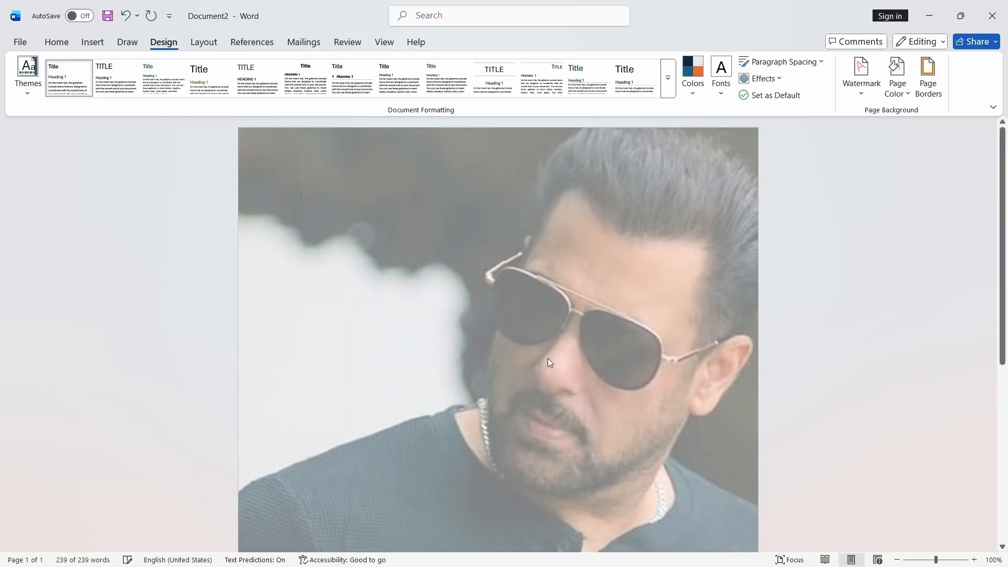
scroll(607, 370, down, 6)
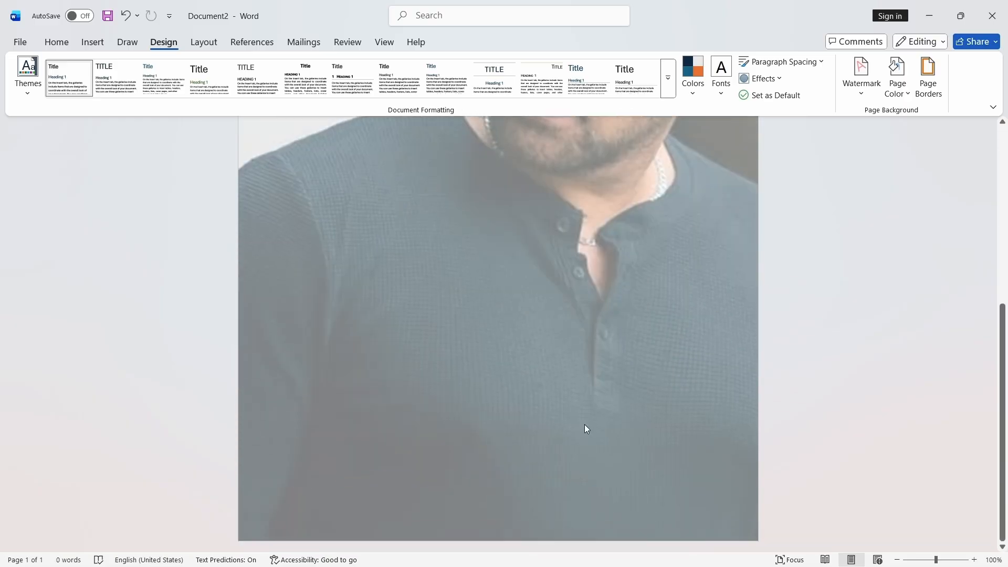
scroll(586, 428, up, 6)
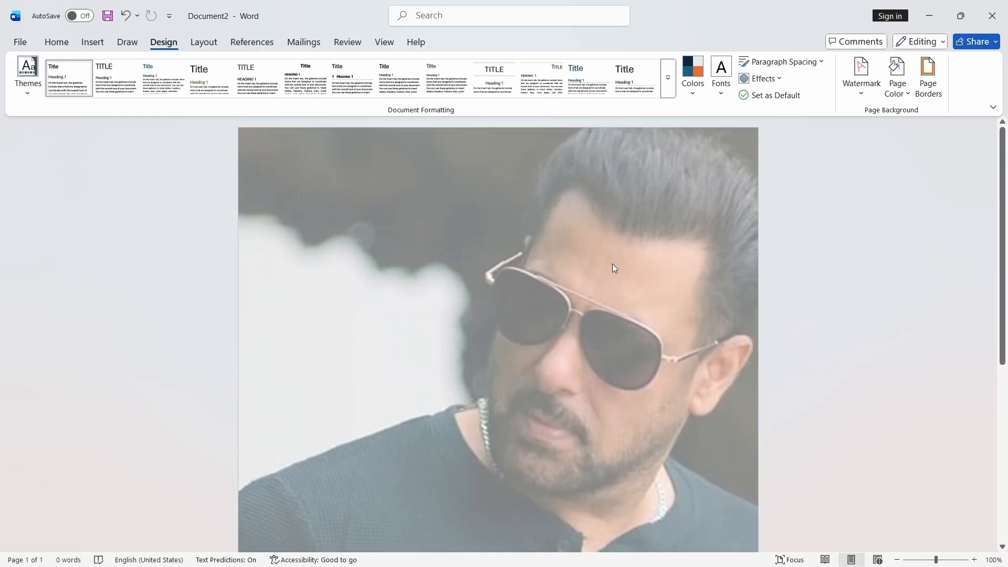
click(858, 93)
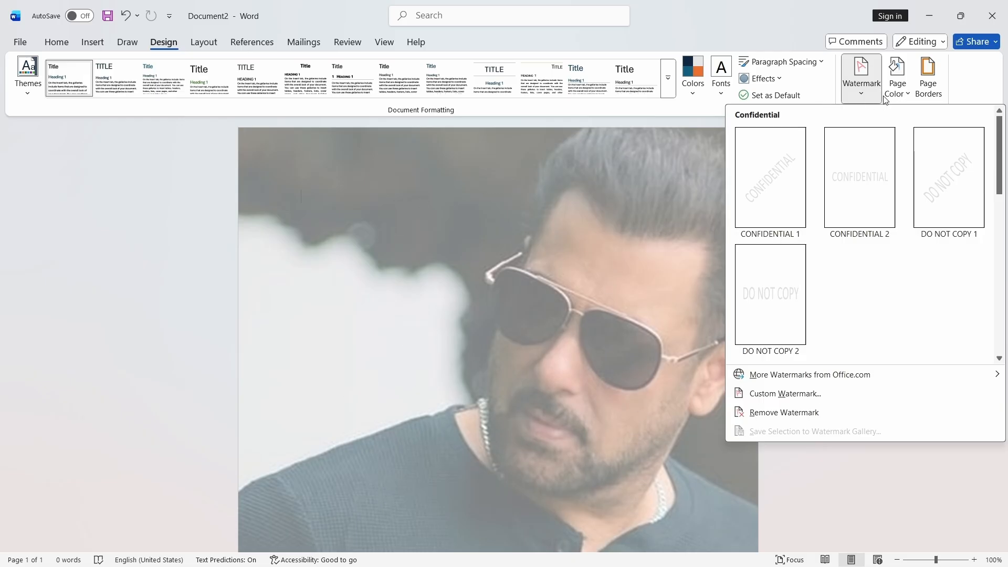
click(779, 394)
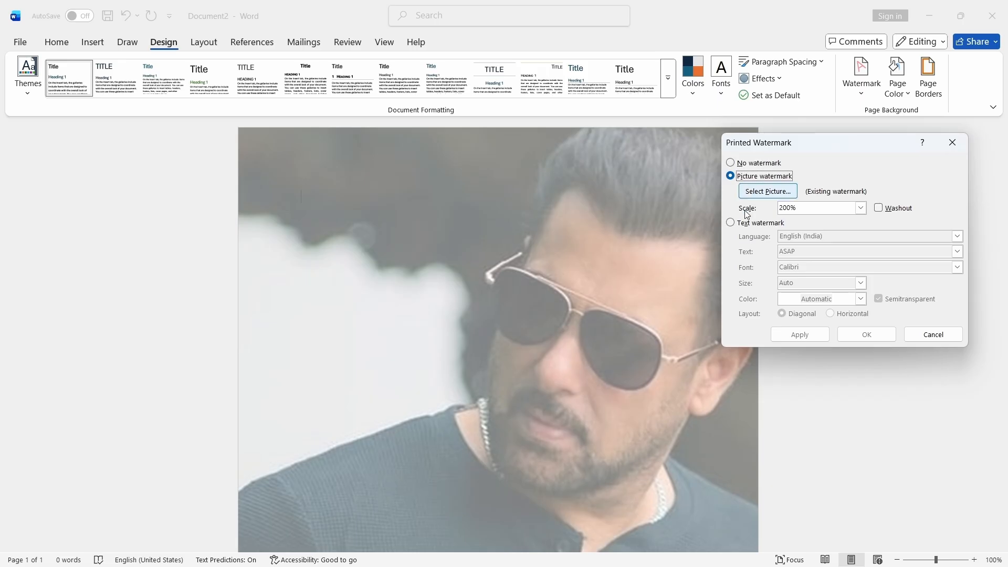
click(947, 151)
- Apply a light blue accent theme tint as the page colour
click(901, 97)
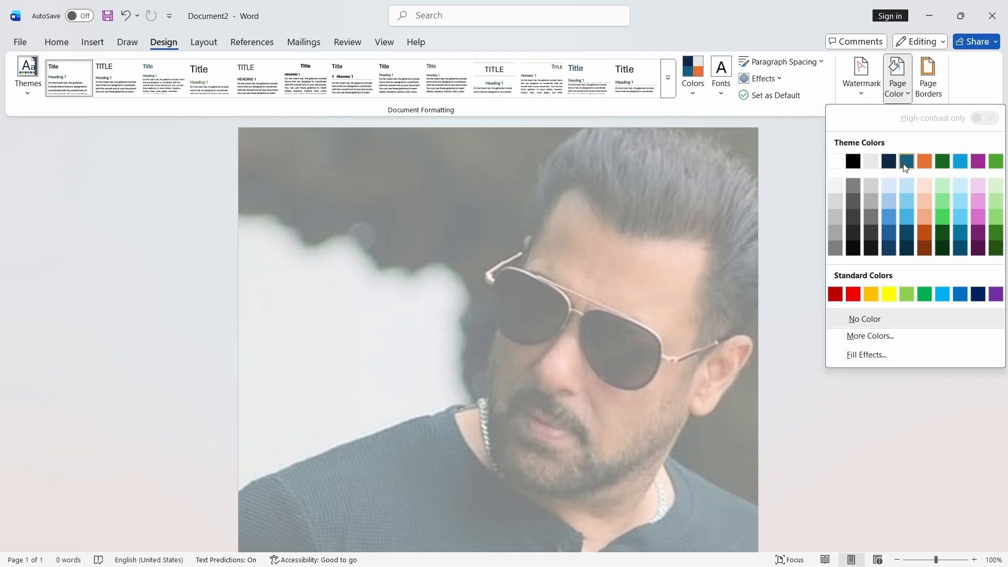
click(910, 214)
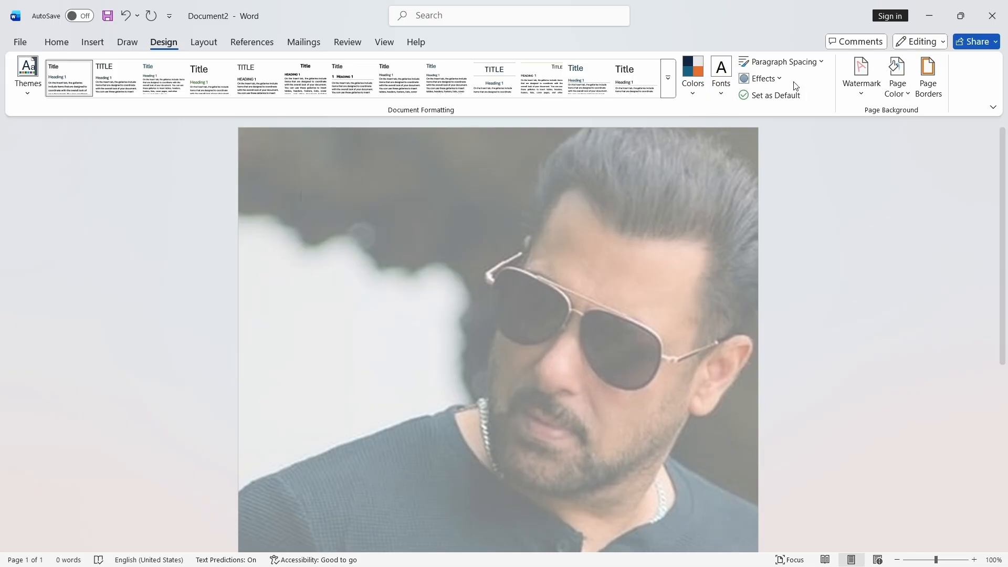
- Set the picture watermark scale to 50%, apply it, and close the watermark dialog
click(861, 87)
click(769, 394)
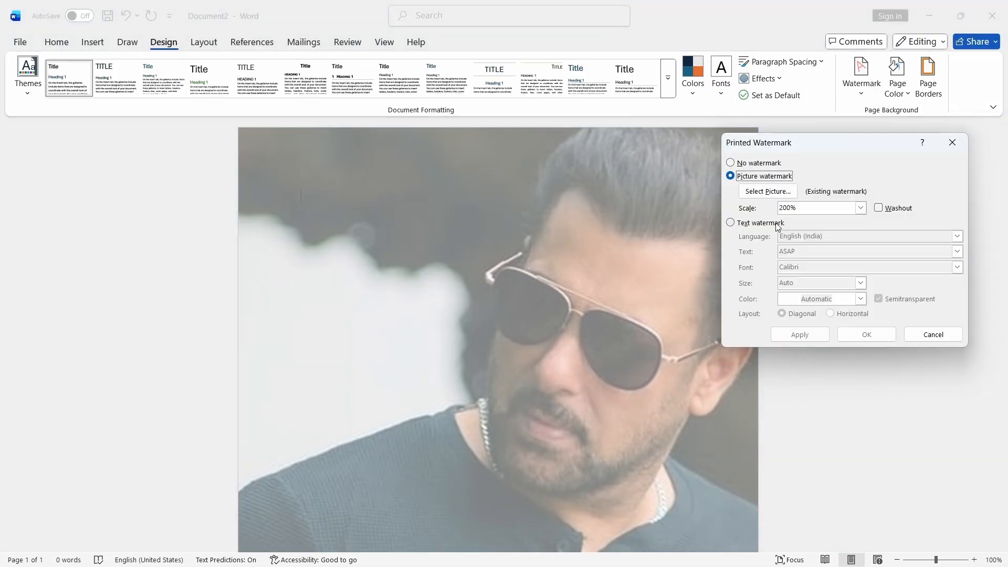
click(860, 209)
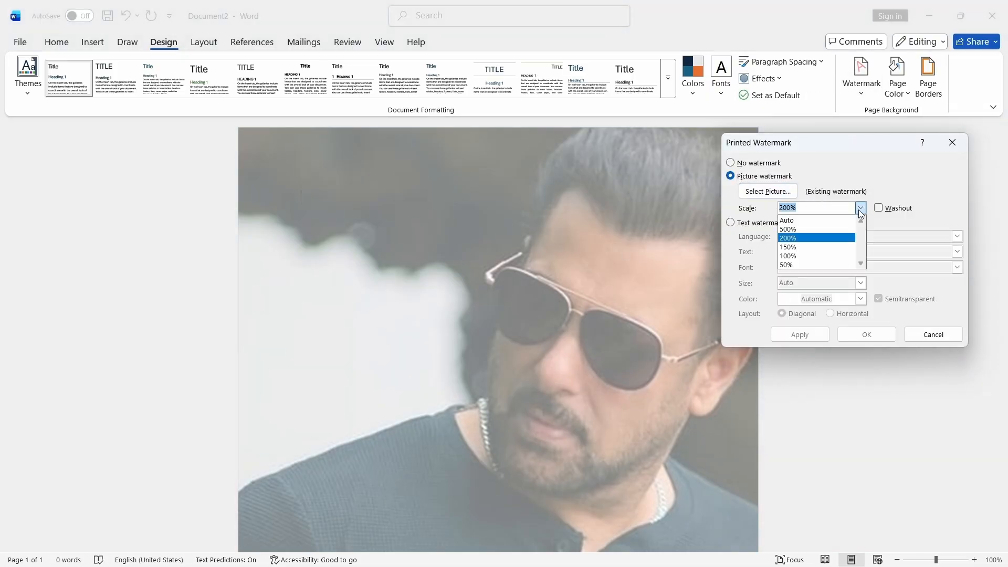
click(793, 265)
click(800, 334)
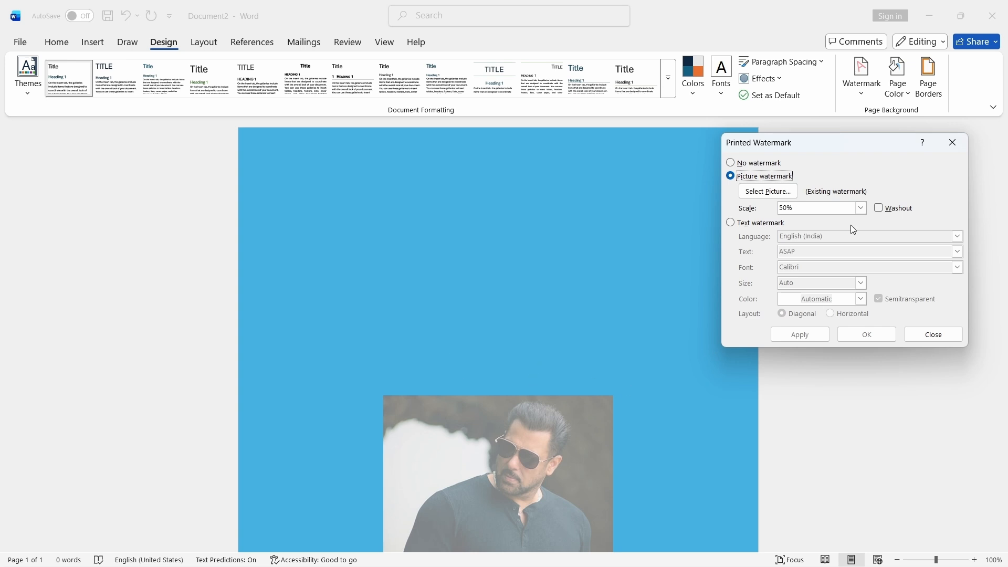
click(944, 139)
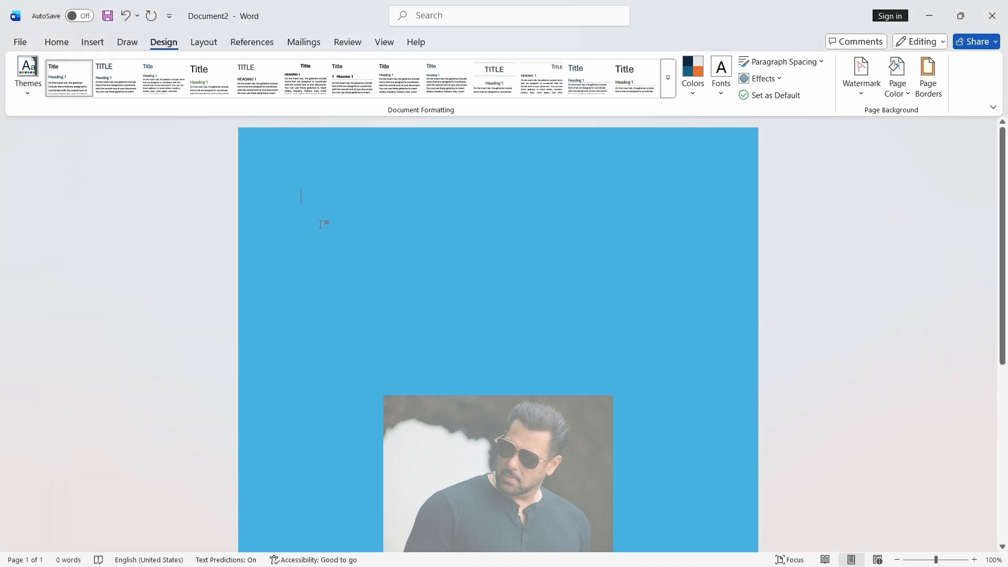
- Insert random sample paragraphs with the =rand() formula
text(=rand)
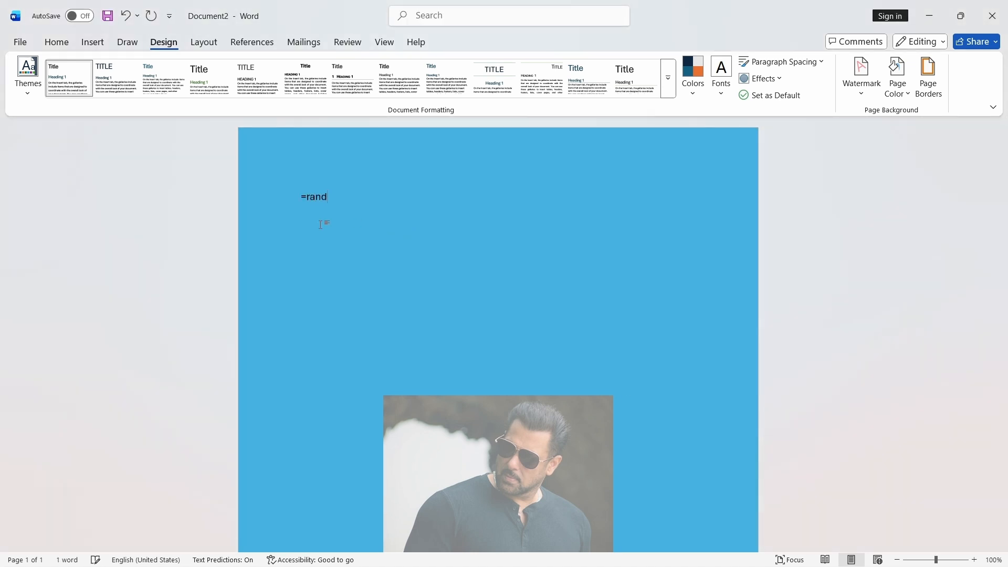
text(())
key(Return)
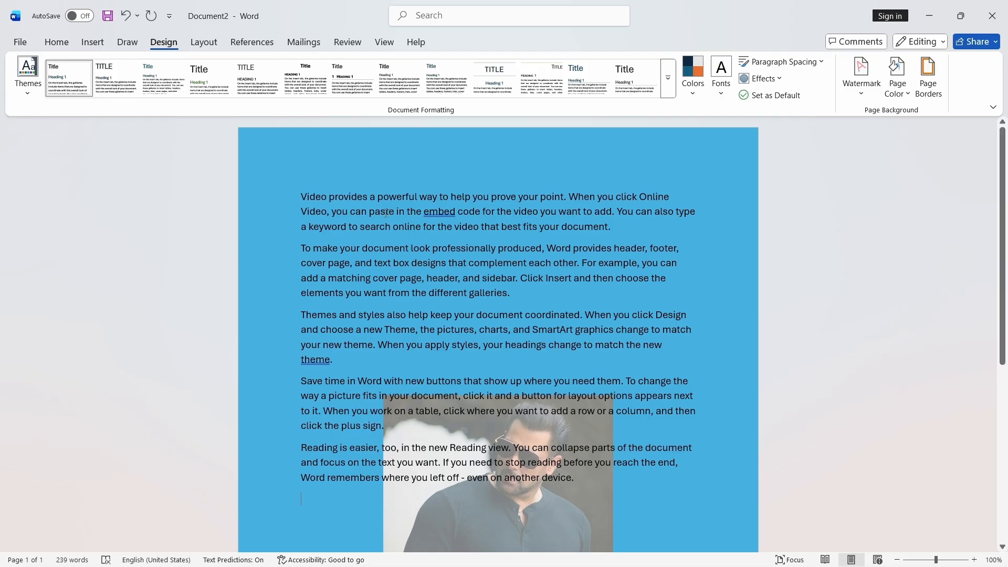
- Apply the lightest orange accent theme tint as the page colour
scroll(585, 297, down, 5)
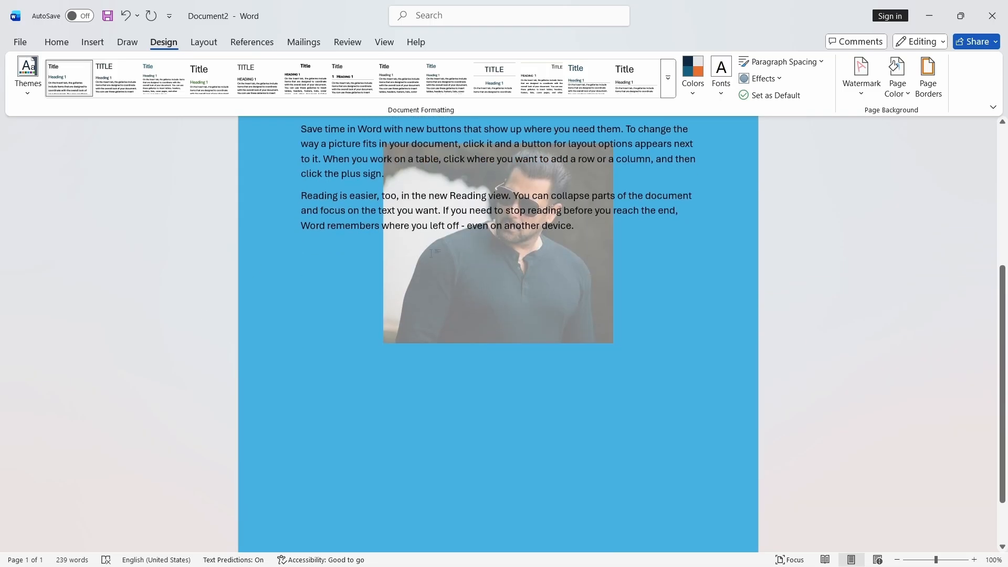
scroll(557, 209, up, 3)
scroll(558, 209, up, 3)
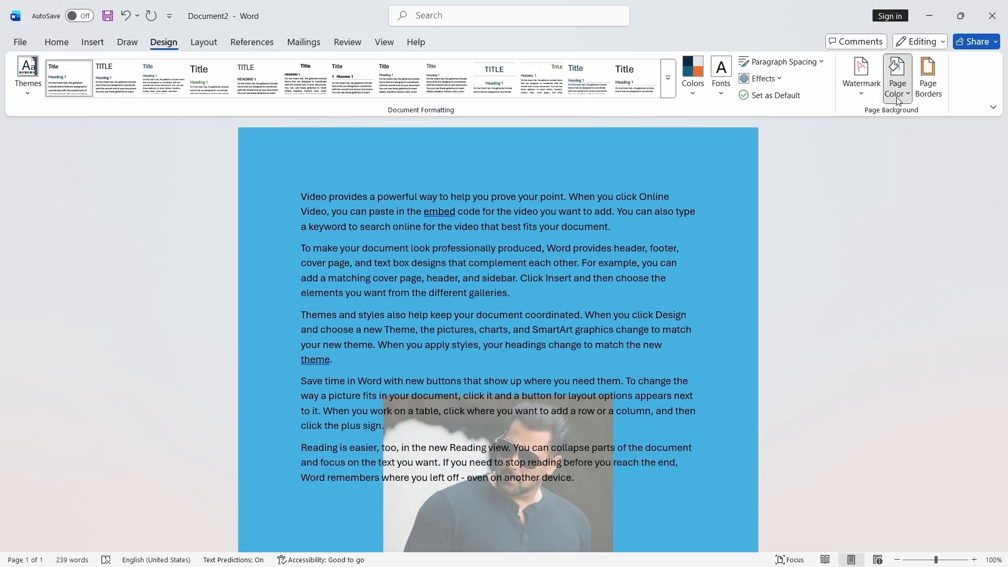
click(898, 79)
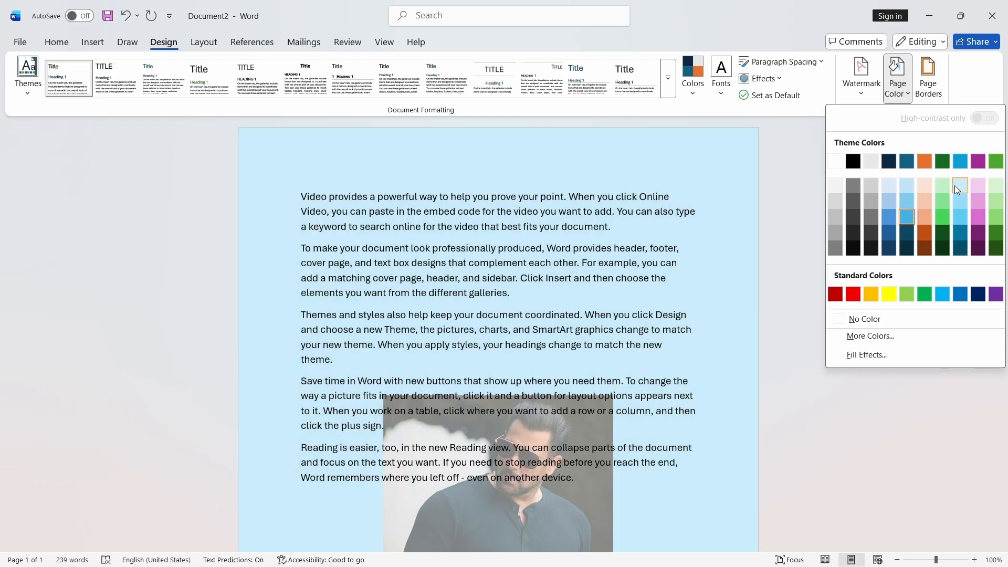
click(932, 185)
- Reopen the custom watermark dialog and apply the picture watermark at 200% scale
scroll(405, 159, down, 3)
scroll(405, 158, up, 3)
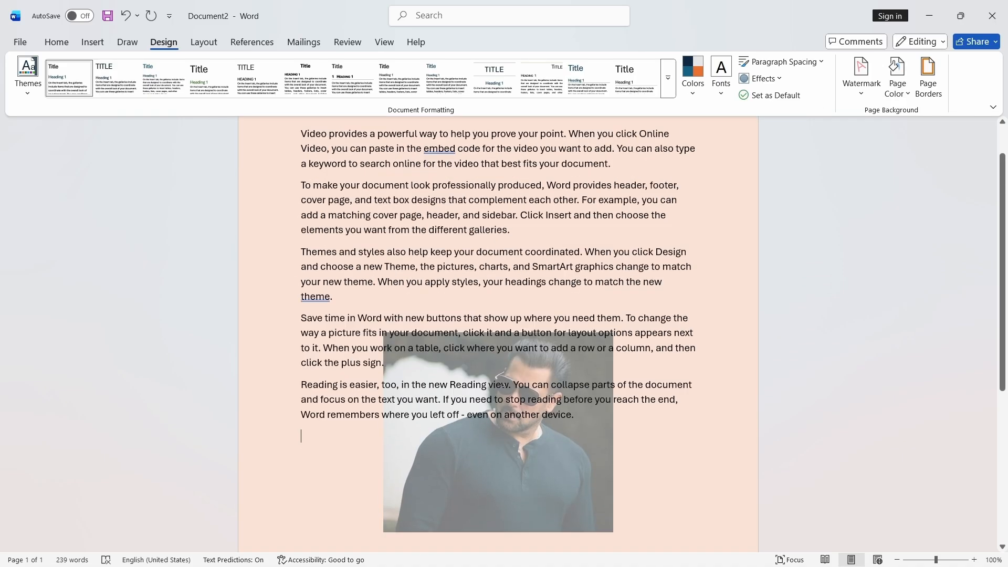
scroll(512, 336, down, 4)
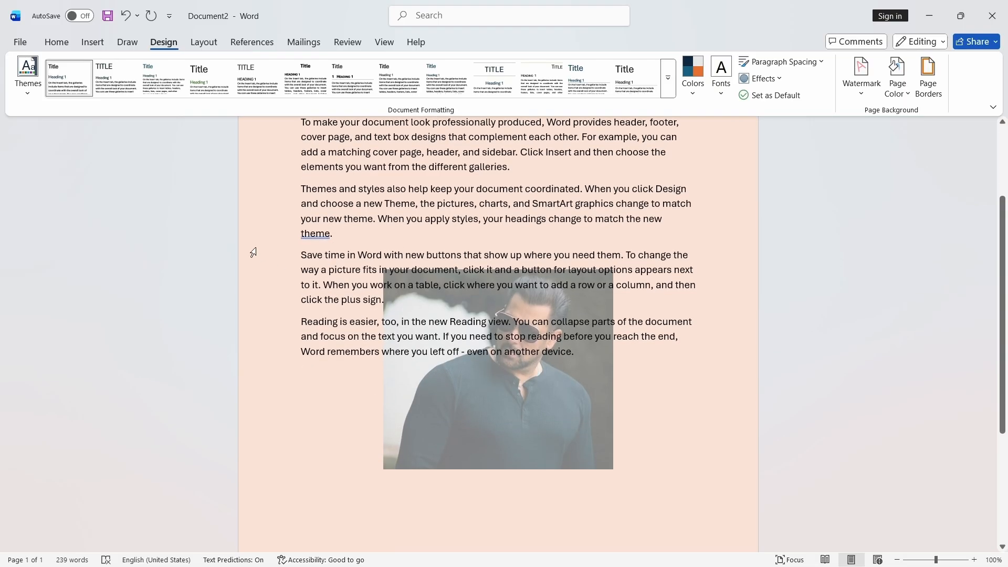
scroll(239, 251, up, 3)
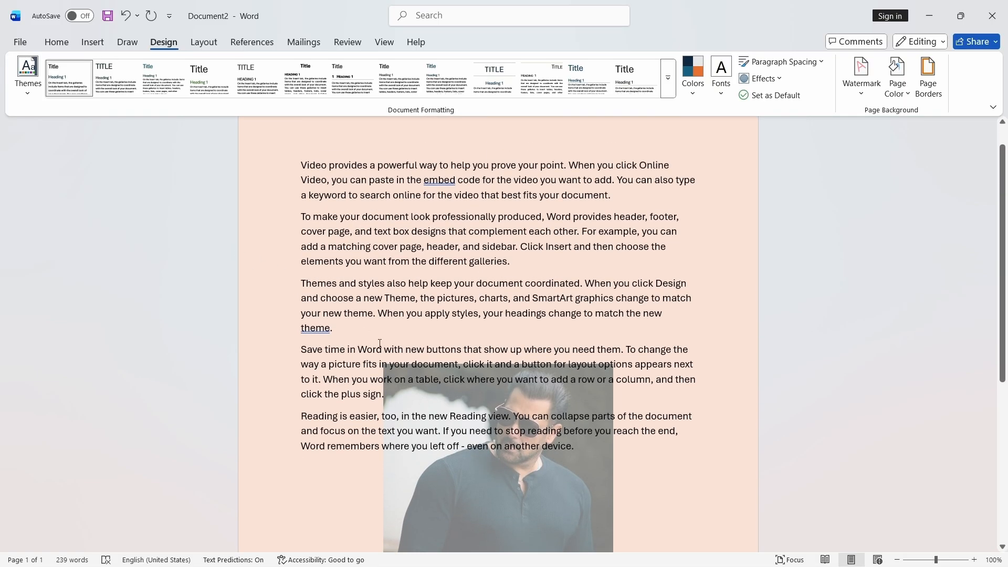
scroll(502, 434, up, 1)
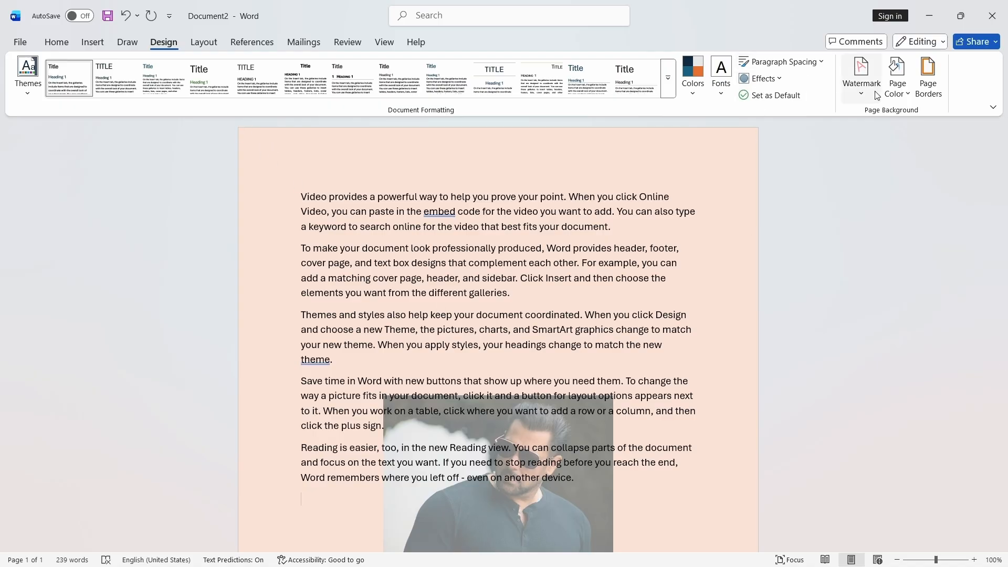
click(861, 74)
click(772, 392)
click(861, 208)
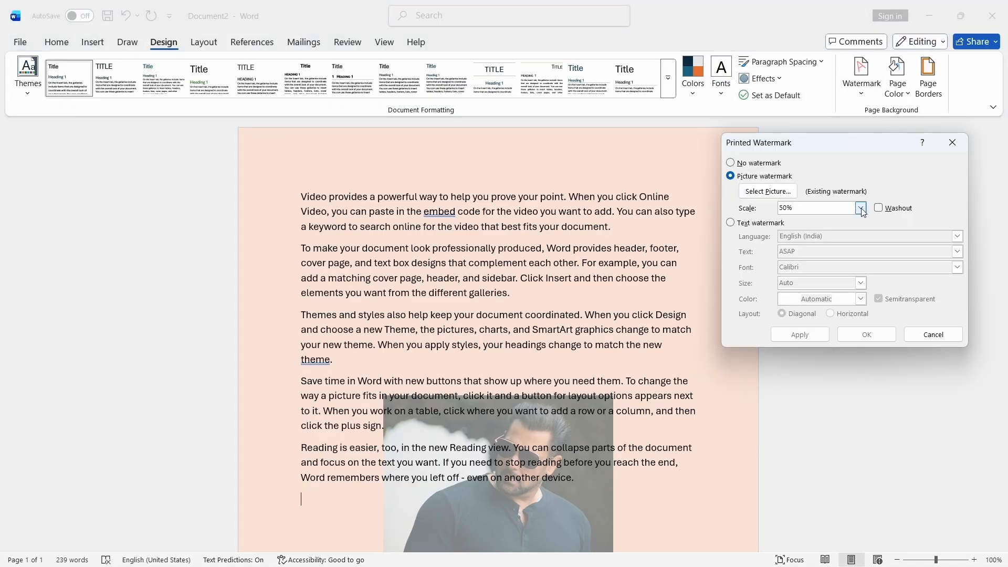
click(800, 239)
click(800, 334)
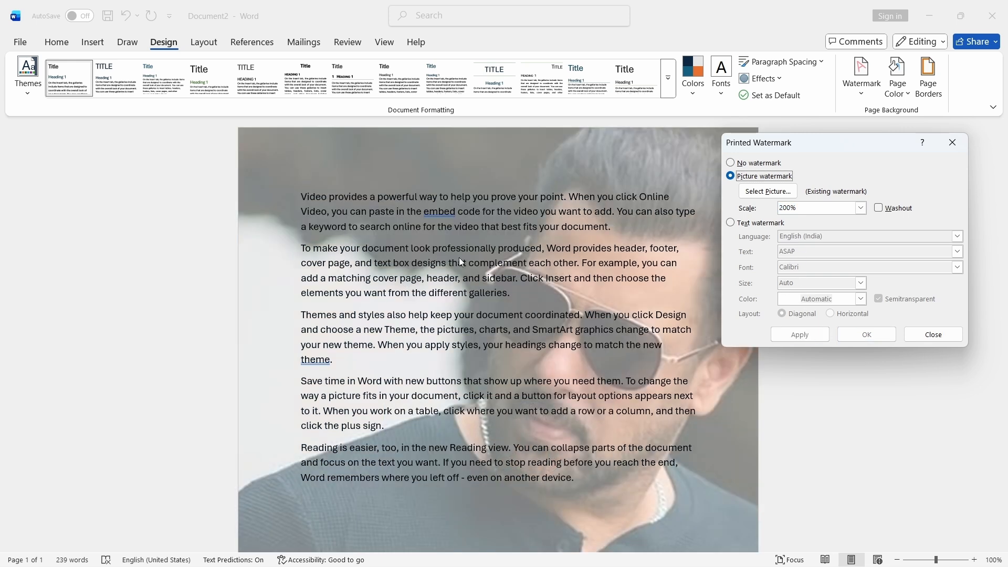
- Switch to the ASAP text watermark, set its colour to black, apply it, and close the dialog
click(735, 224)
click(799, 335)
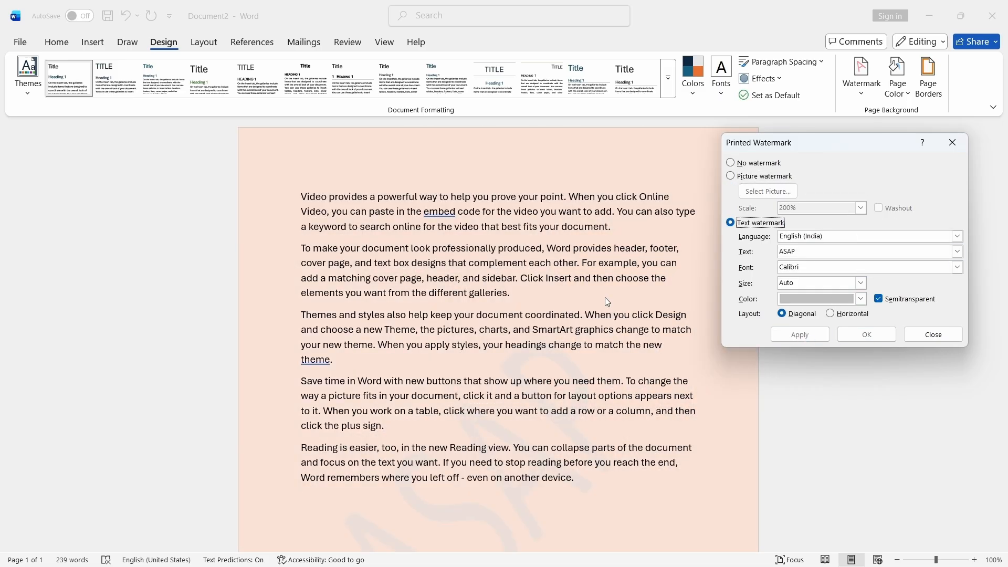
click(861, 299)
click(811, 356)
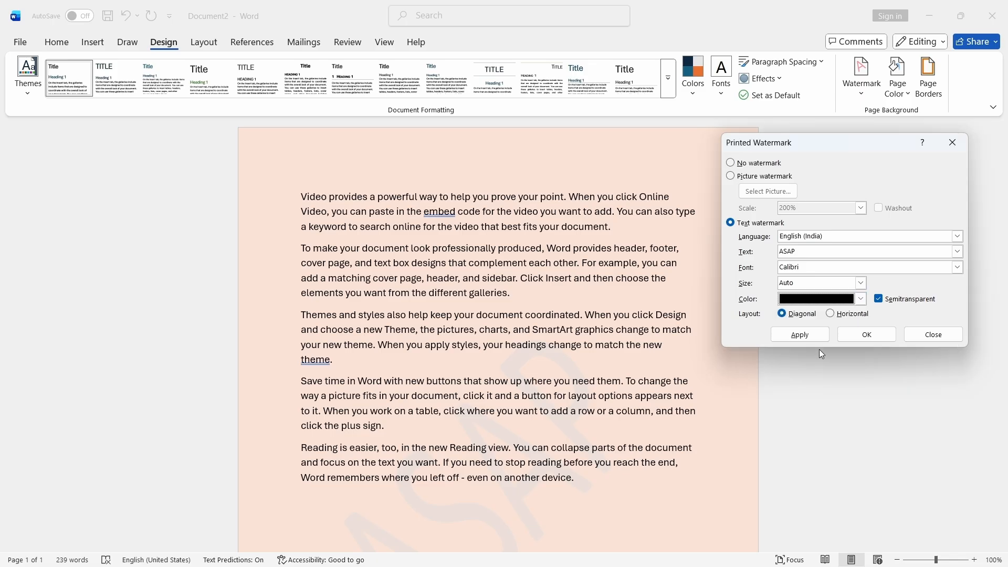
click(801, 335)
click(953, 142)
- Set a custom pale yellow page colour of RGB 246, 252, 212 from the custom colour picker
scroll(566, 375, down, 5)
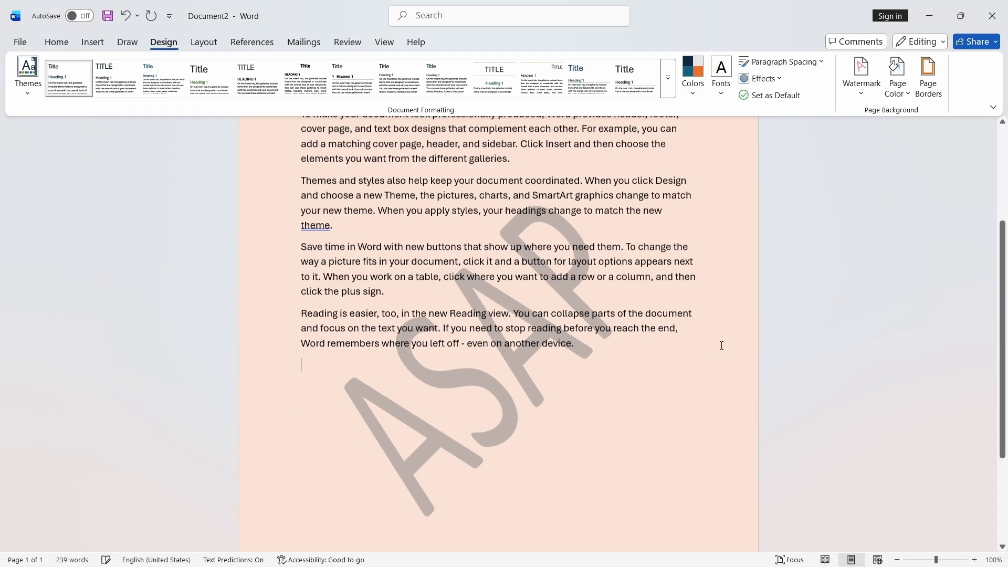
scroll(390, 334, up, 4)
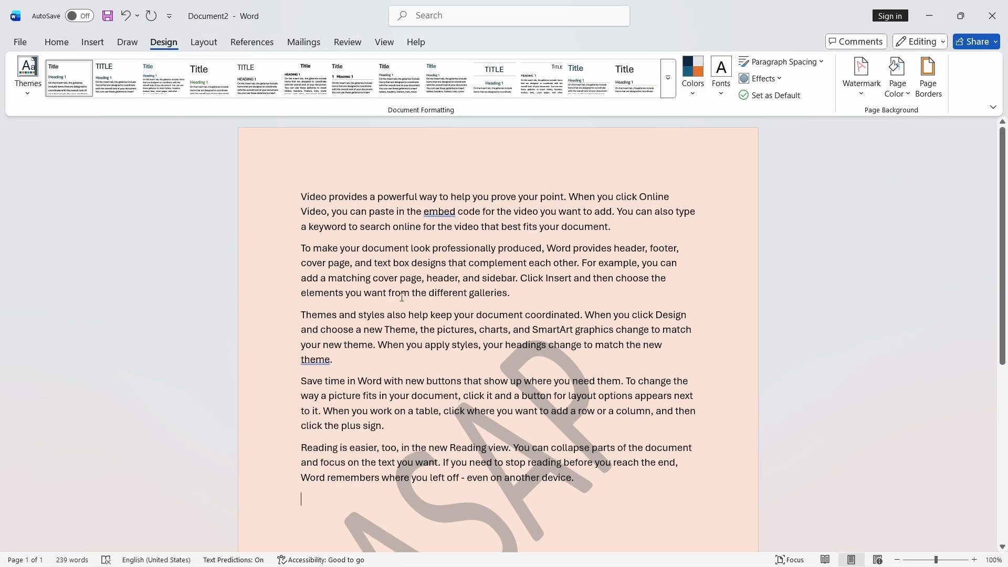
scroll(486, 341, down, 3)
scroll(486, 342, up, 3)
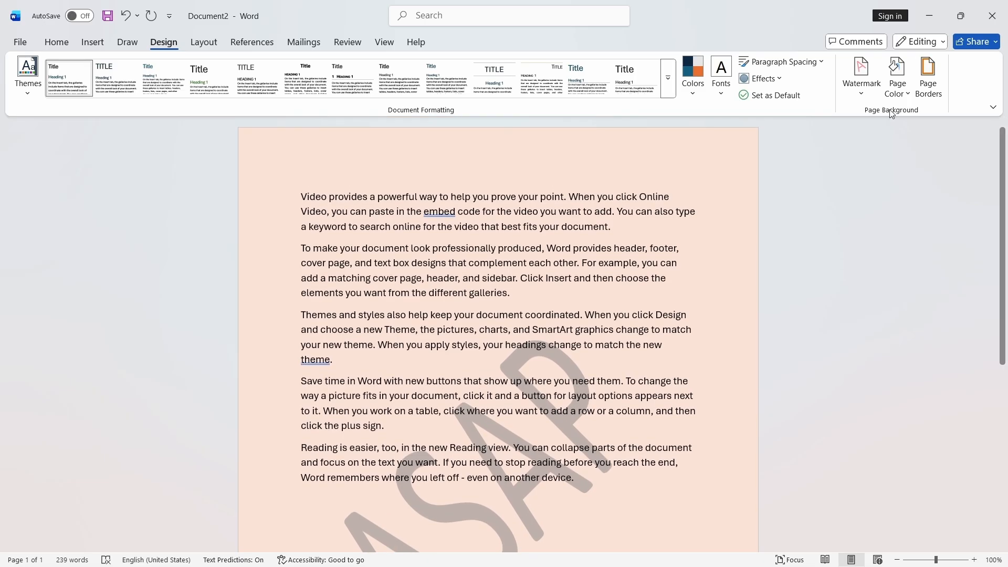
click(898, 79)
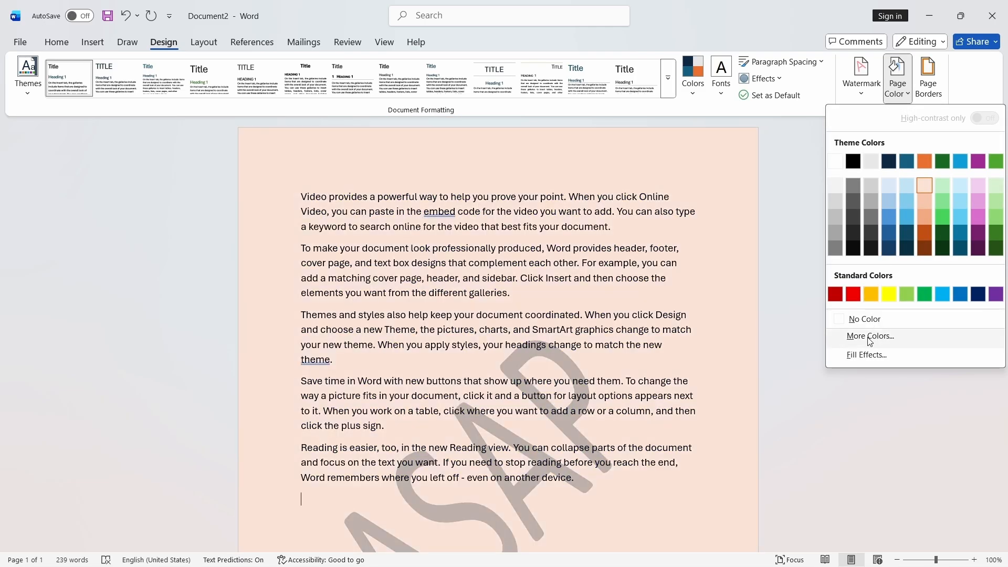
click(872, 336)
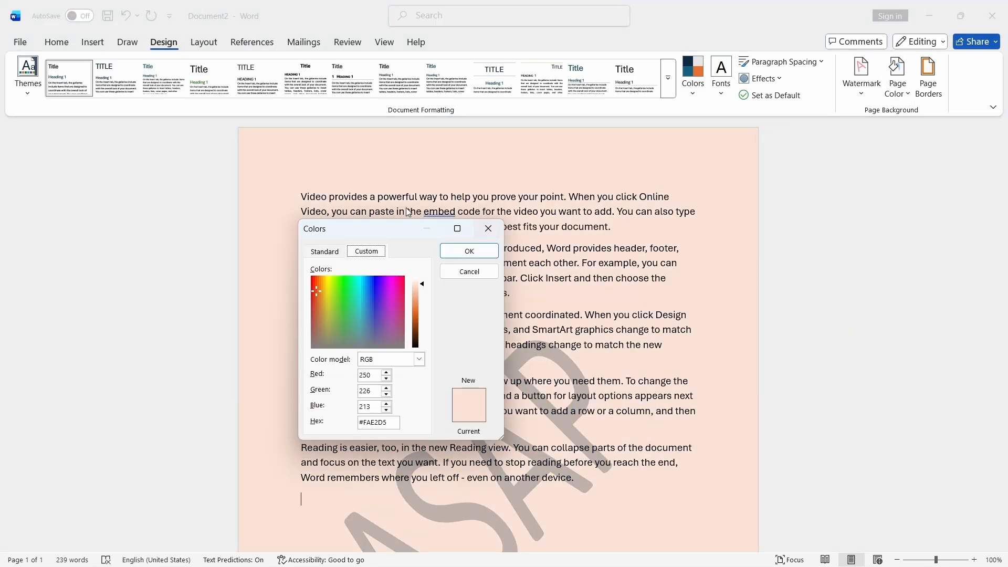
drag(394, 225, 834, 156)
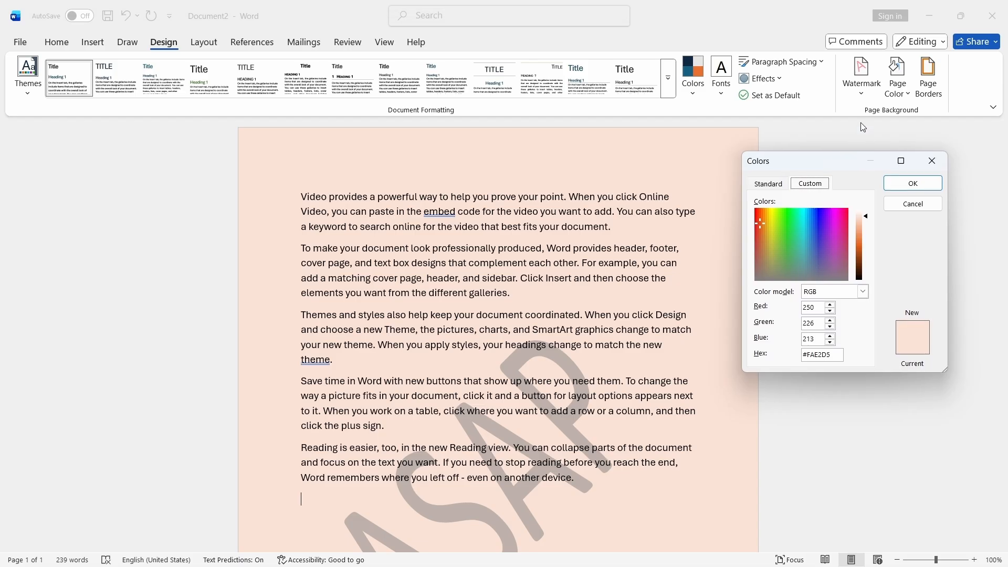
drag(778, 222, 756, 227)
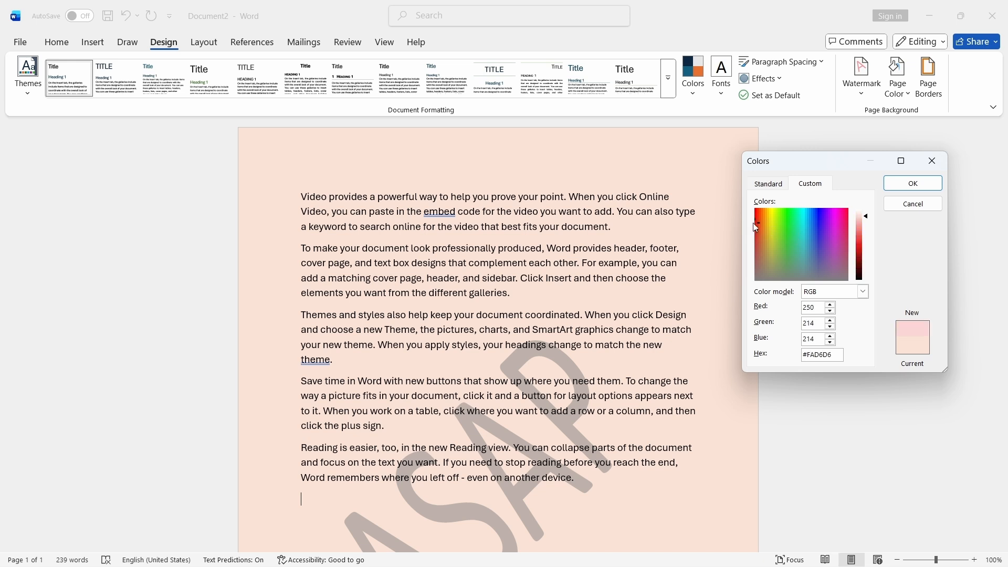
click(862, 293)
click(825, 309)
mouse_move(765, 215)
mouse_down()
mouse_move(755, 215)
mouse_move(773, 216)
mouse_up()
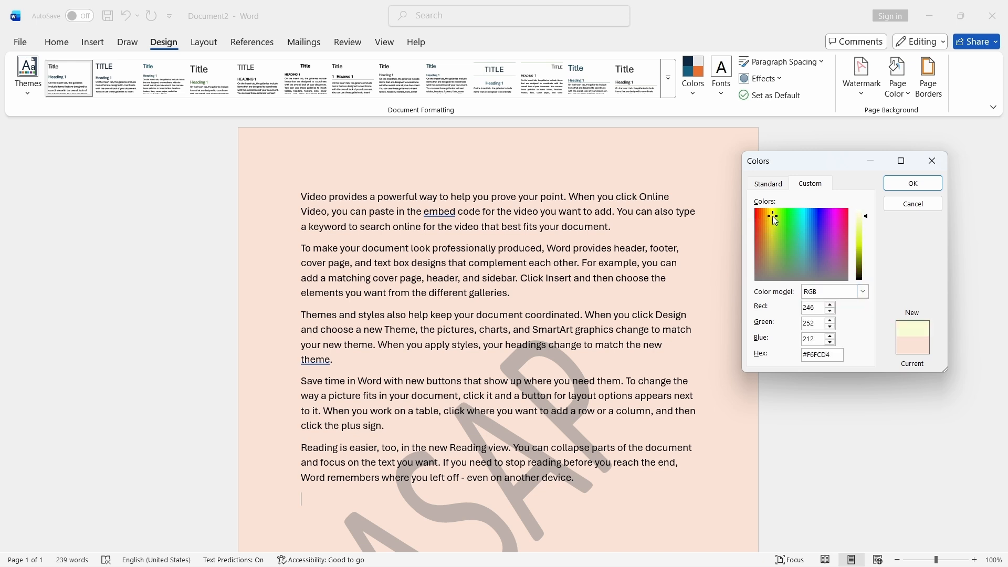
click(912, 183)
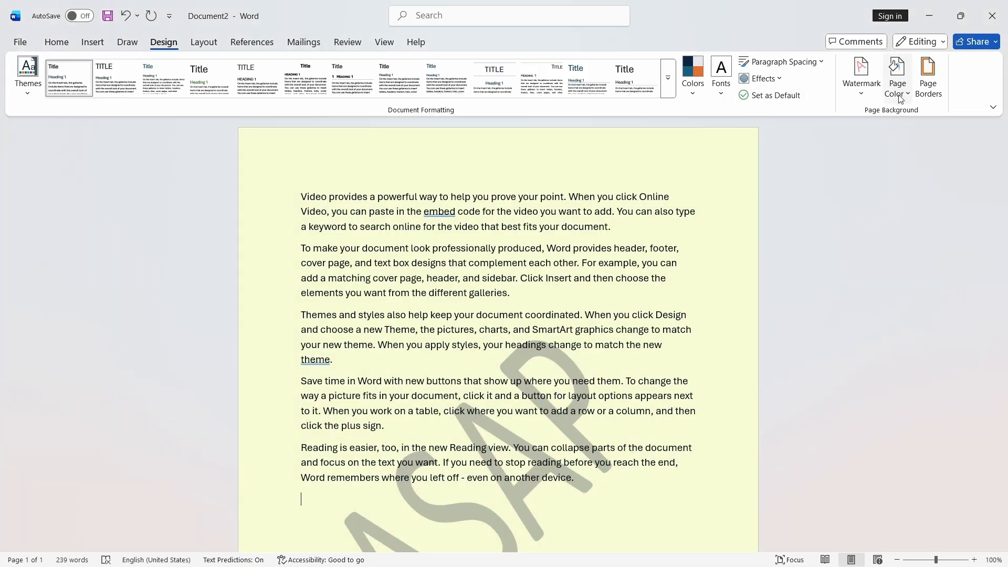
- Fill the page background with a one-colour horizontal gradient using a light blue theme tint
click(898, 79)
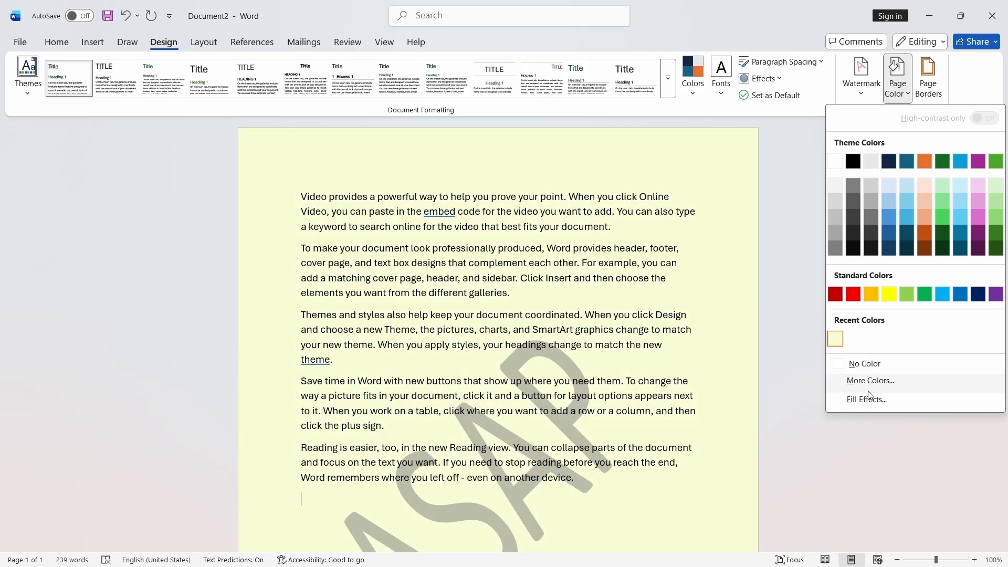
click(867, 399)
drag(533, 127, 829, 145)
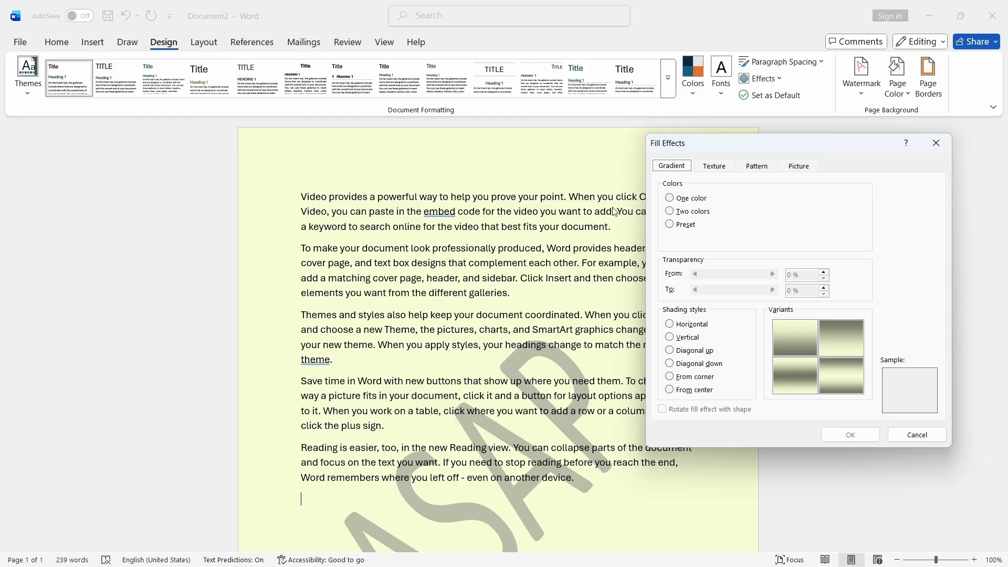
drag(748, 152, 771, 144)
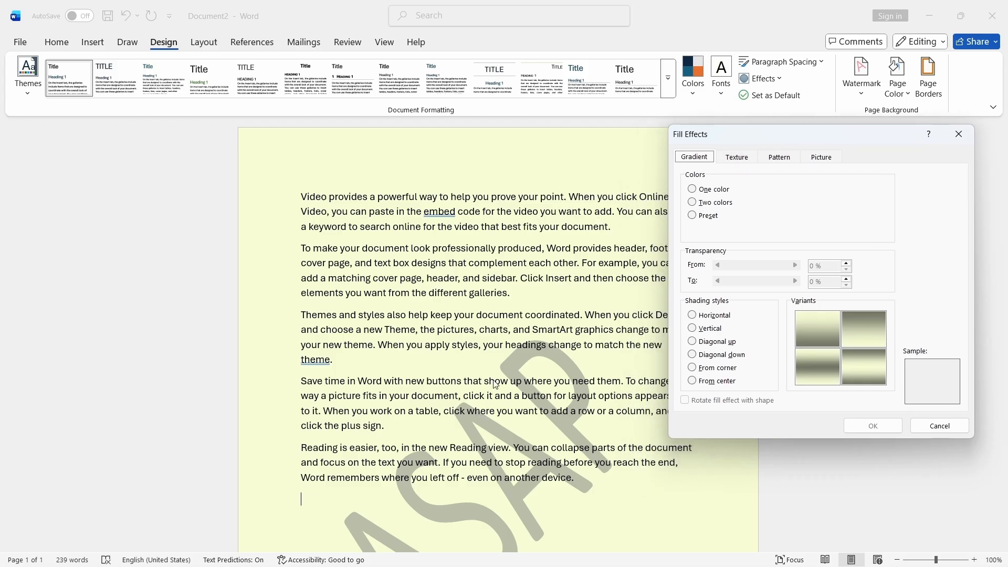
click(692, 190)
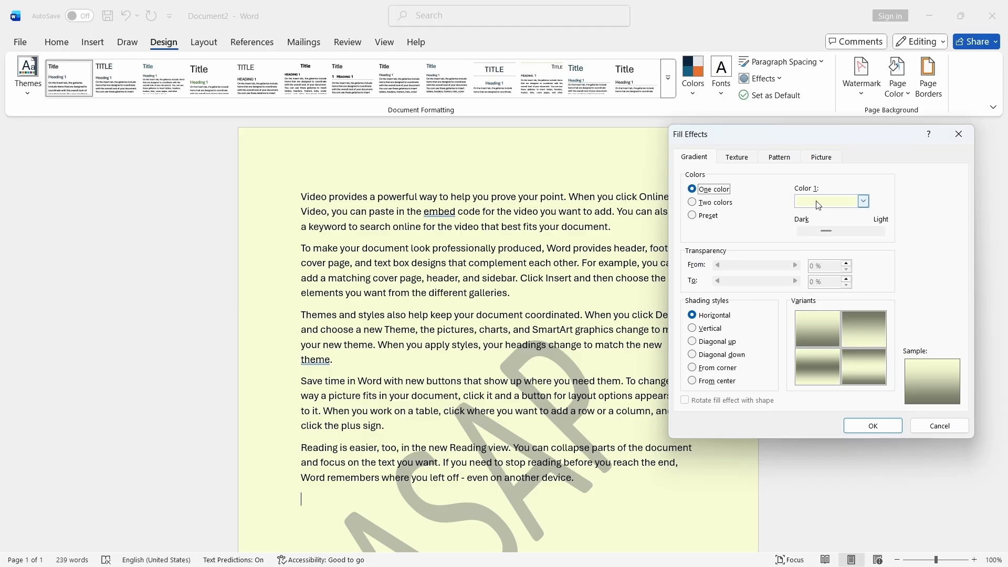
click(863, 202)
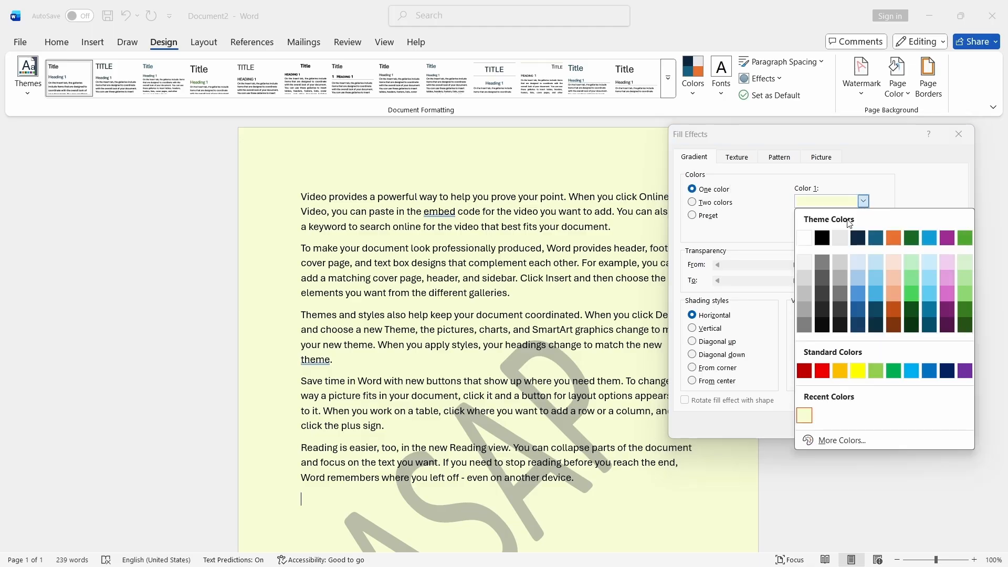
click(879, 267)
click(861, 428)
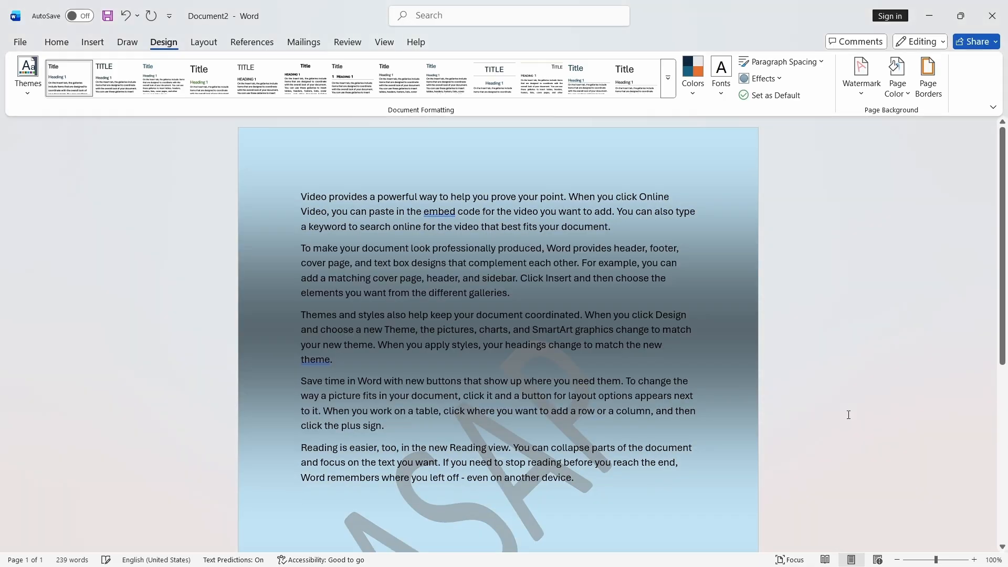
- Change the page gradient to two colours, light blue and purple, with horizontal shading
scroll(723, 311, down, 6)
scroll(700, 310, up, 4)
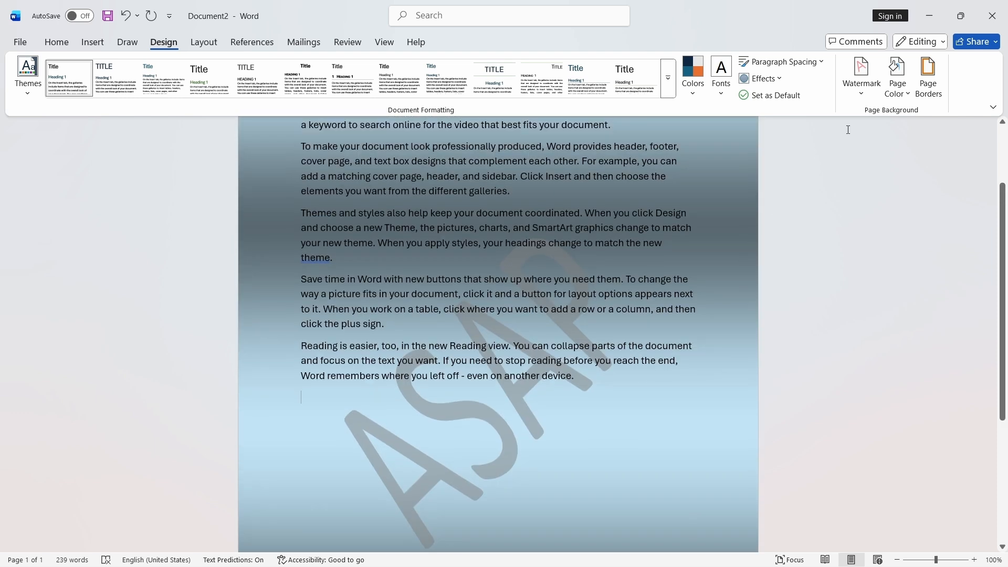
click(908, 100)
click(885, 403)
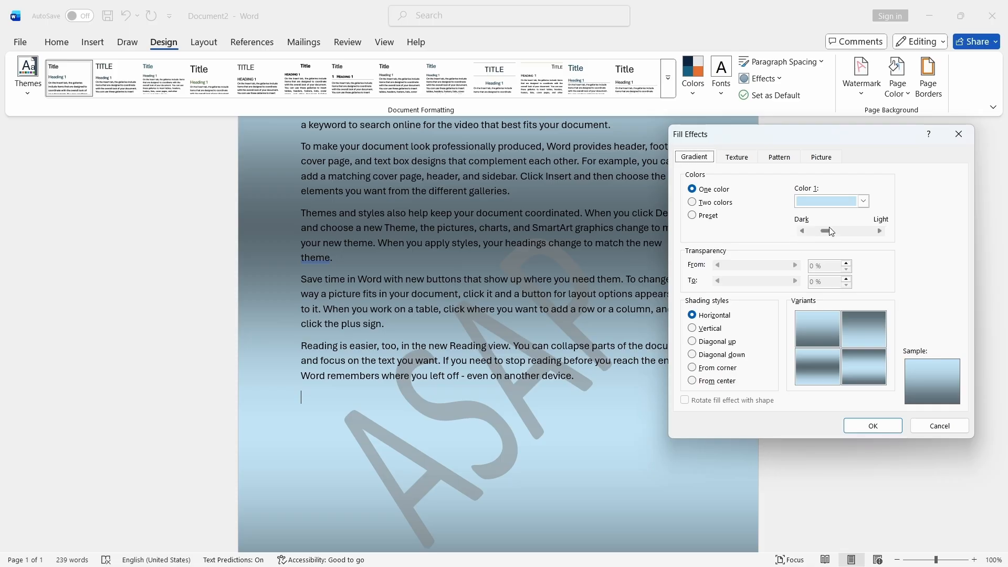
drag(832, 232, 975, 247)
click(701, 205)
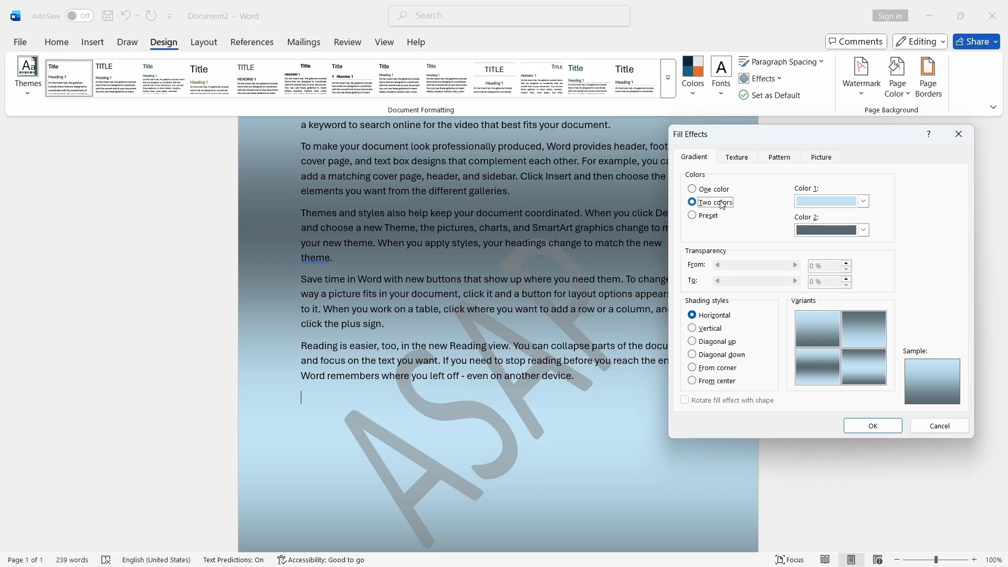
click(866, 230)
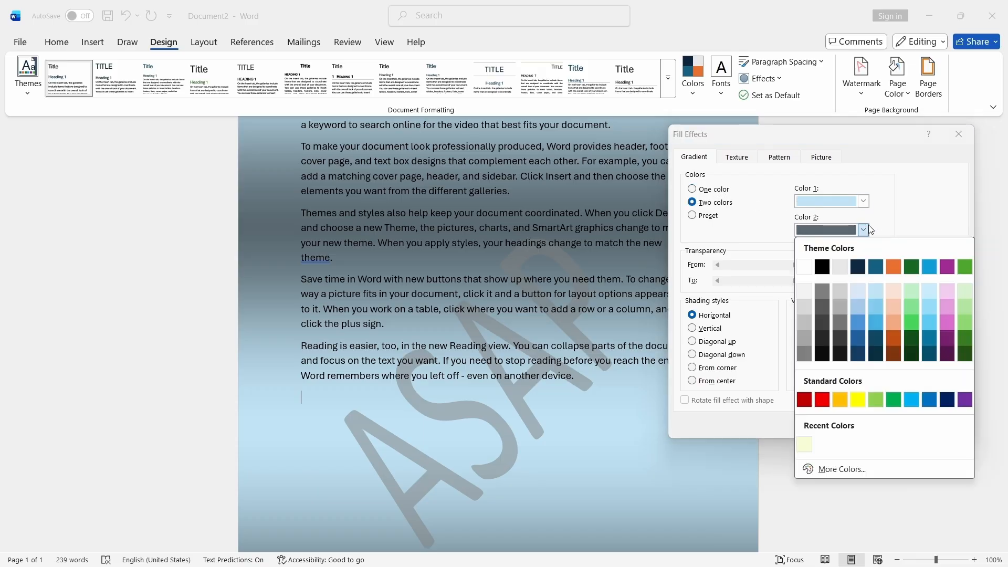
click(947, 267)
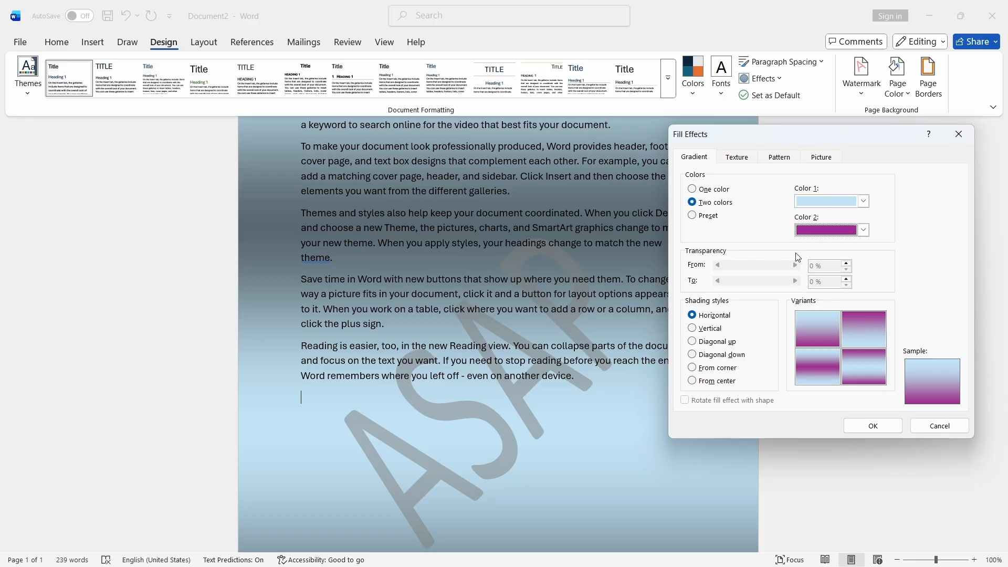
click(875, 426)
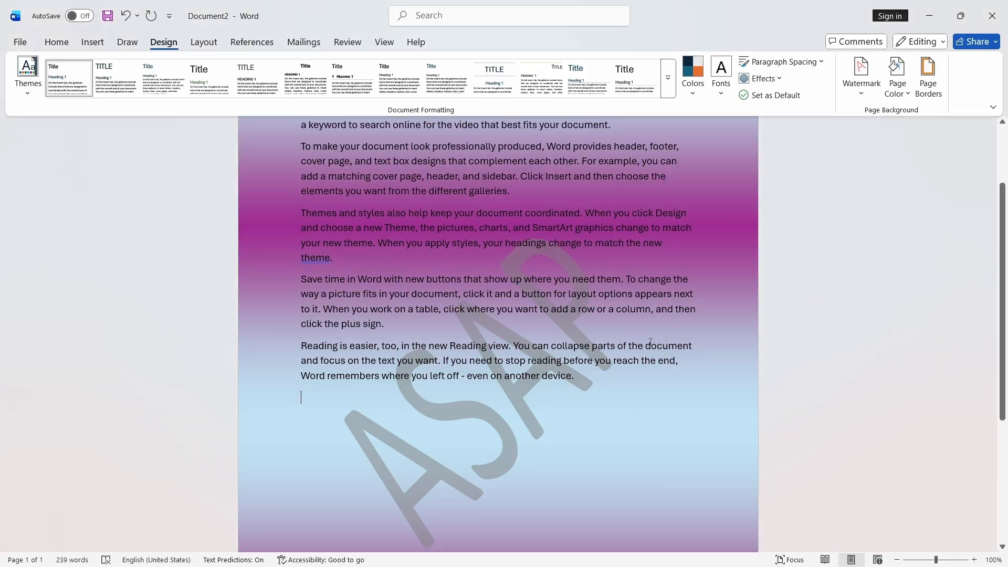
- Switch the page gradient back to one light blue colour shaded fully toward light
scroll(707, 327, down, 4)
scroll(711, 327, up, 6)
scroll(711, 327, down, 6)
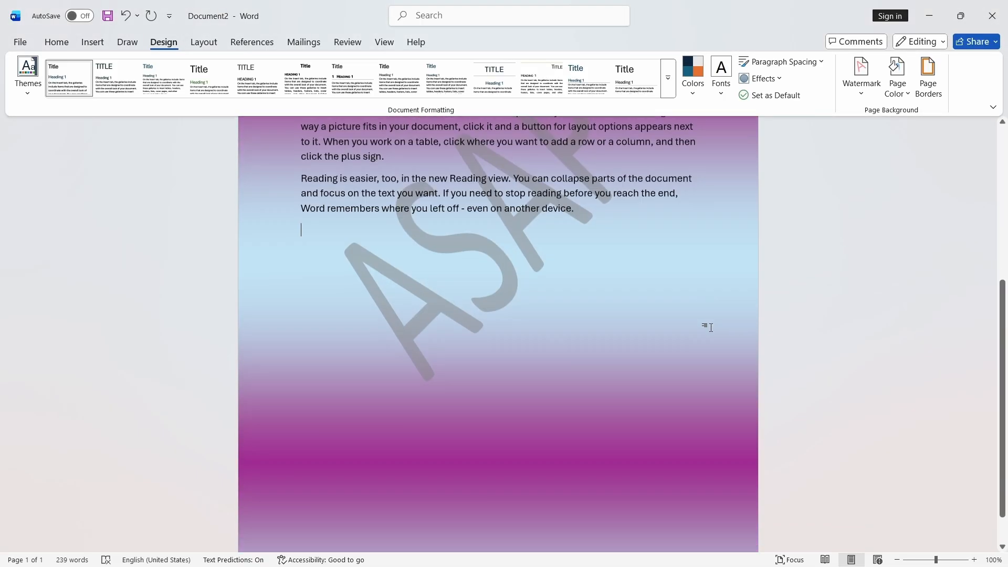
scroll(709, 327, down, 1)
click(897, 79)
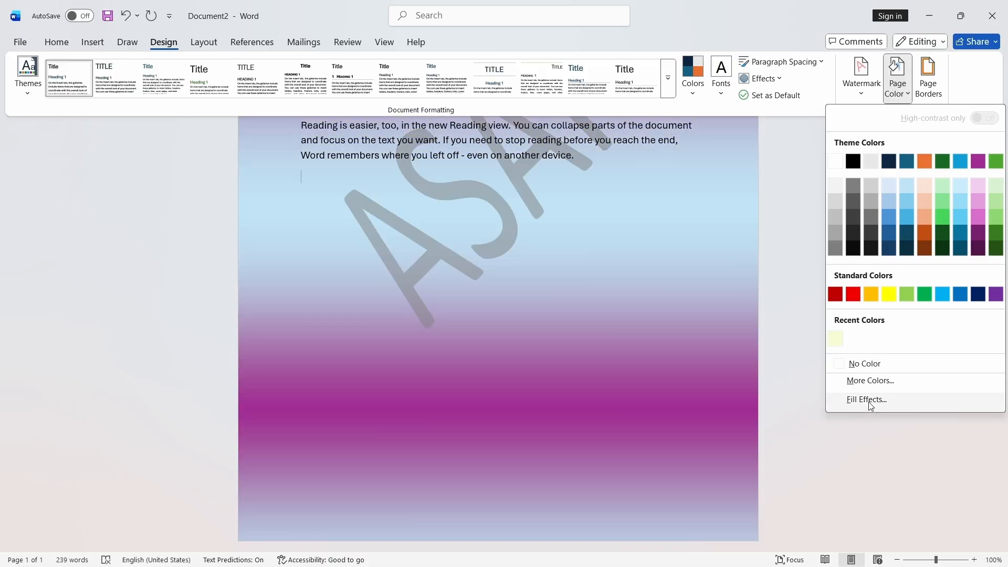
click(868, 400)
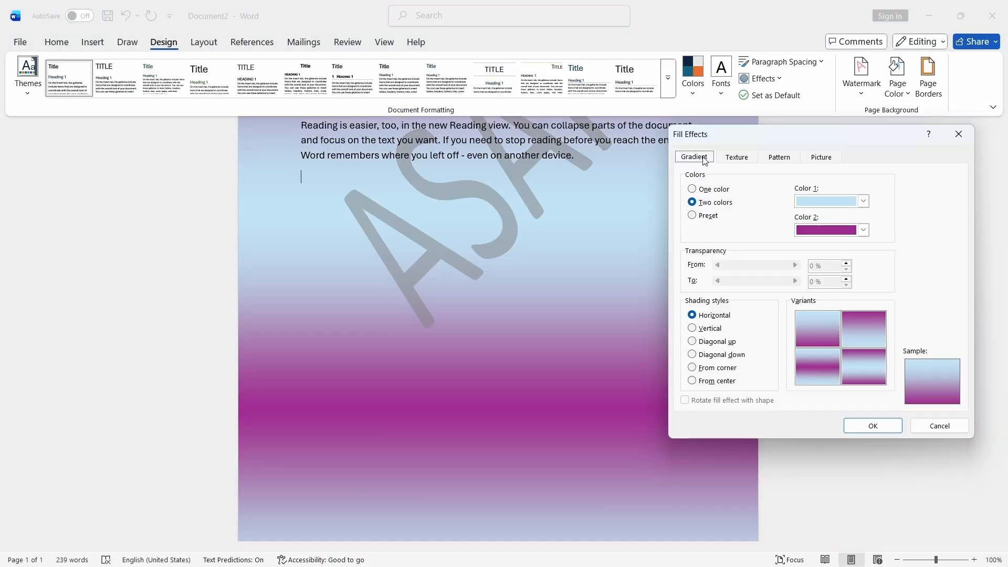
click(692, 189)
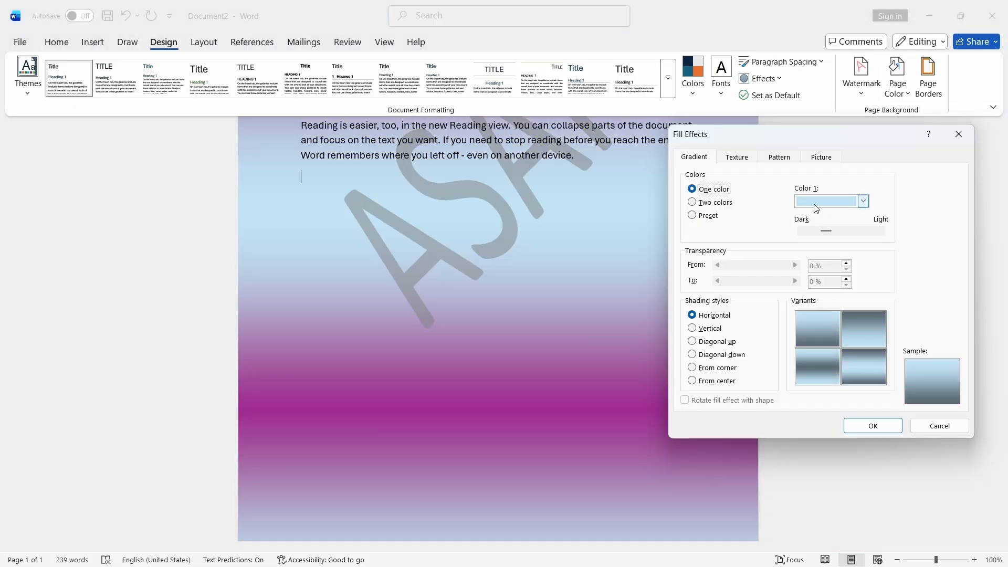
drag(824, 229, 884, 234)
click(873, 425)
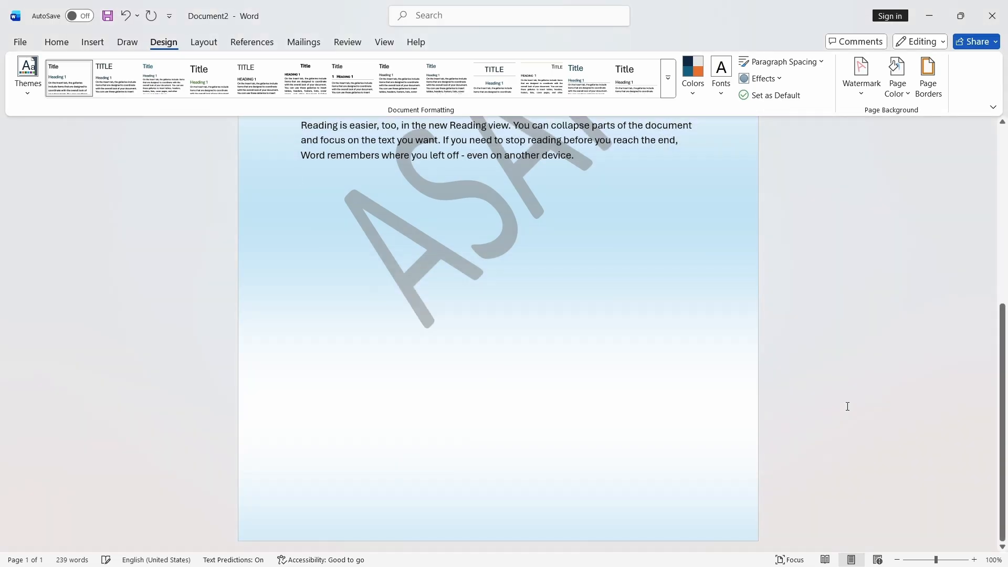
- Readjust the one-colour gradient's dark–light slider toward the middle and apply it
scroll(1006, 225, up, 5)
scroll(1006, 225, up, 1)
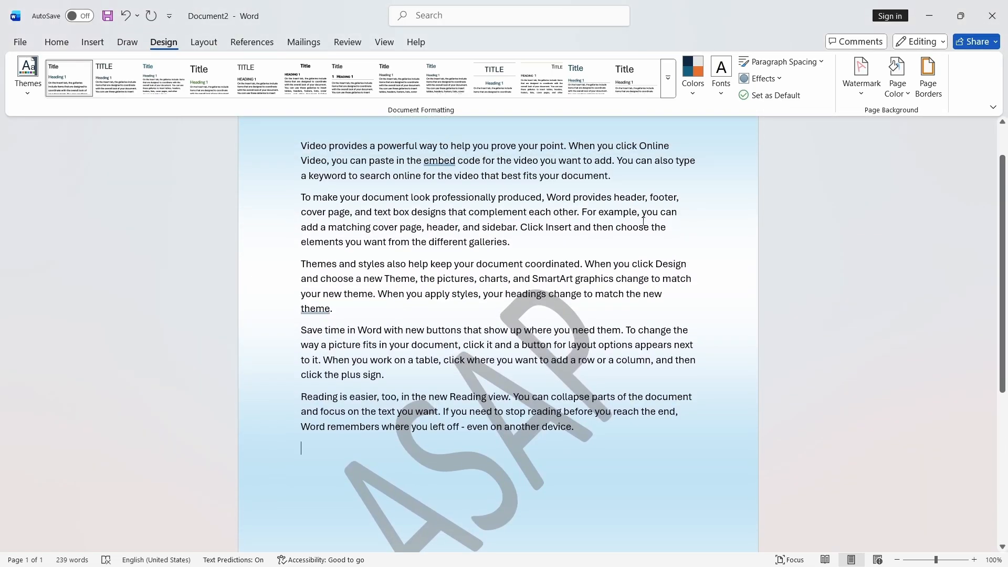
scroll(594, 405, down, 5)
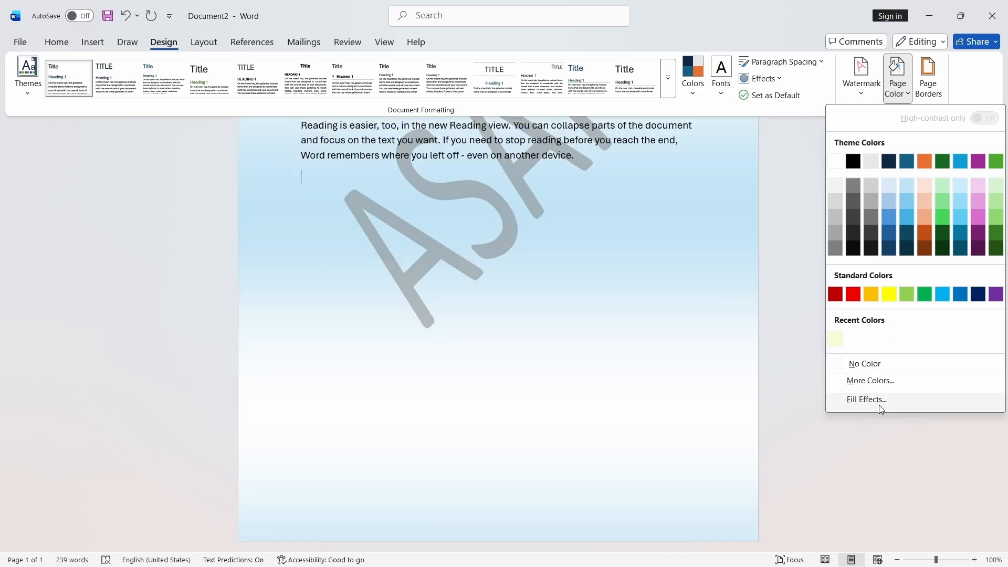
click(872, 400)
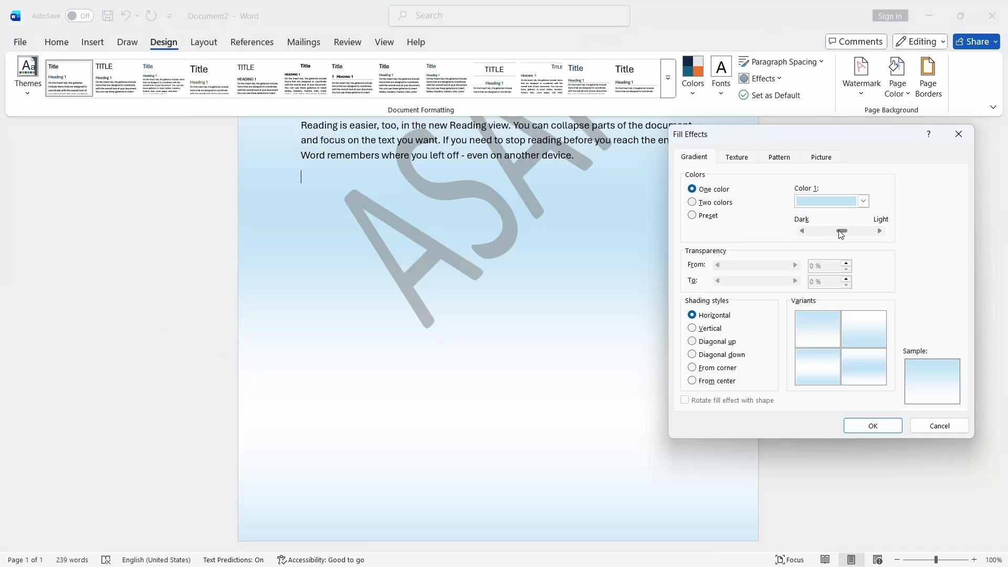
drag(842, 235, 838, 230)
click(873, 426)
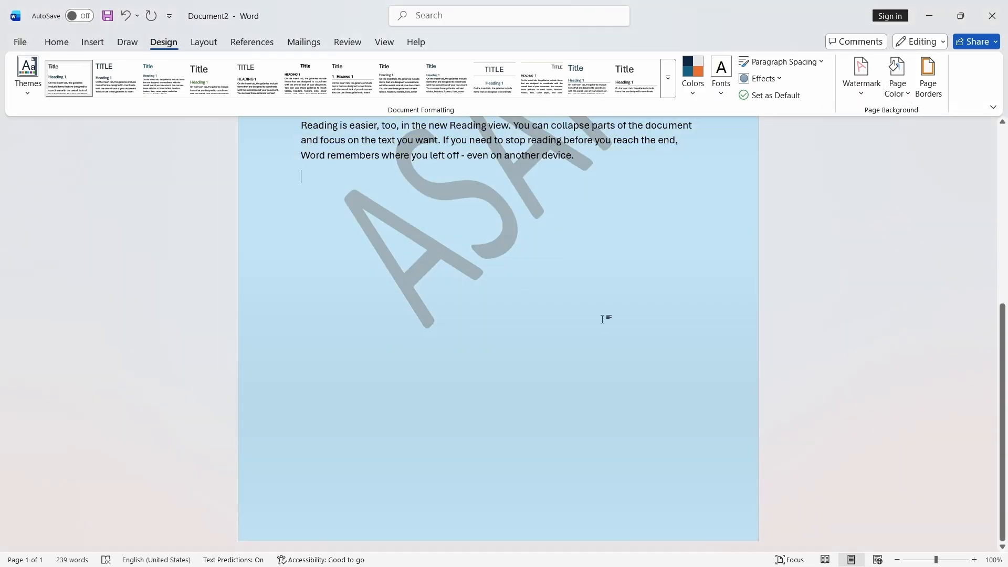
scroll(602, 319, up, 6)
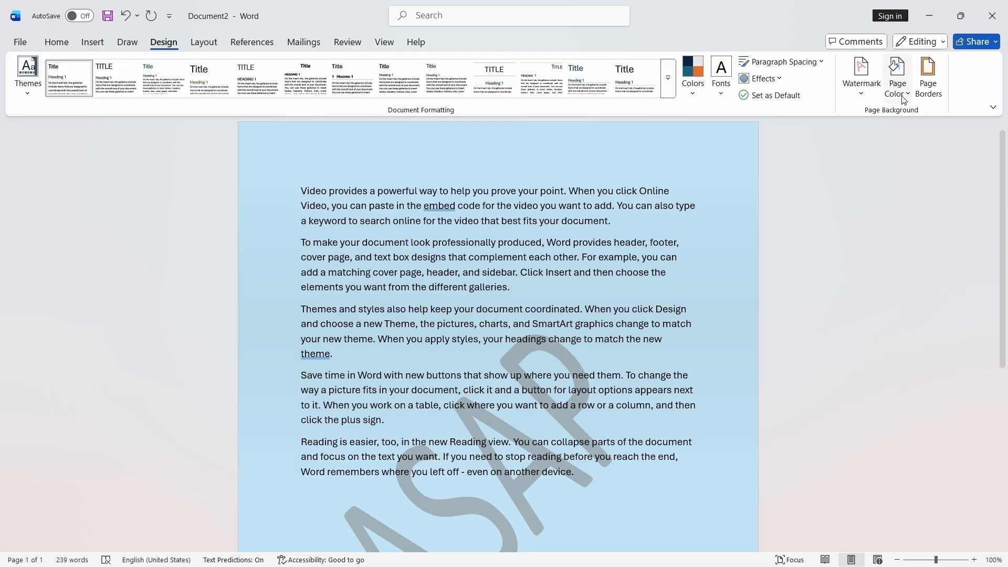
click(904, 99)
click(869, 401)
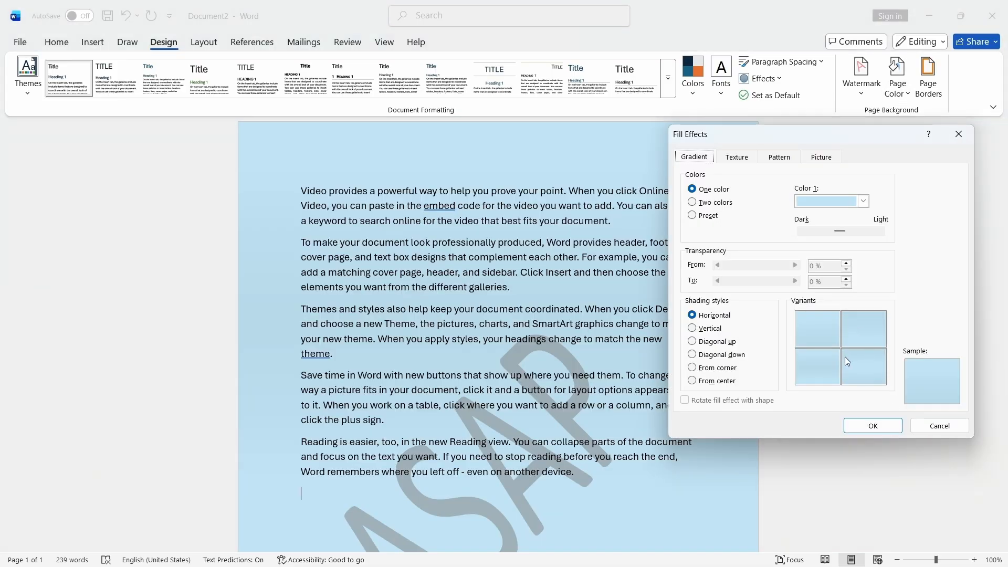
click(844, 234)
drag(832, 234, 846, 237)
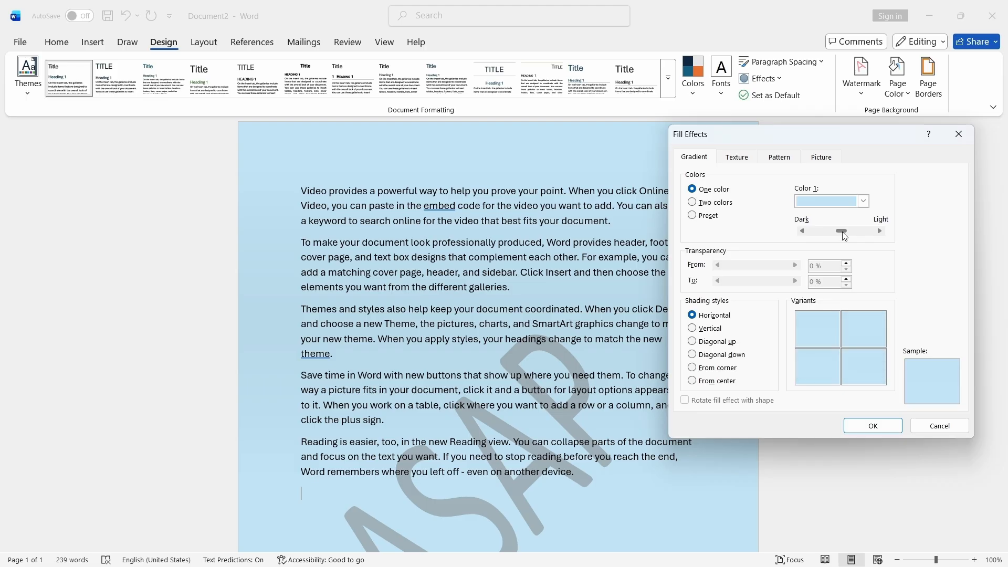
click(872, 425)
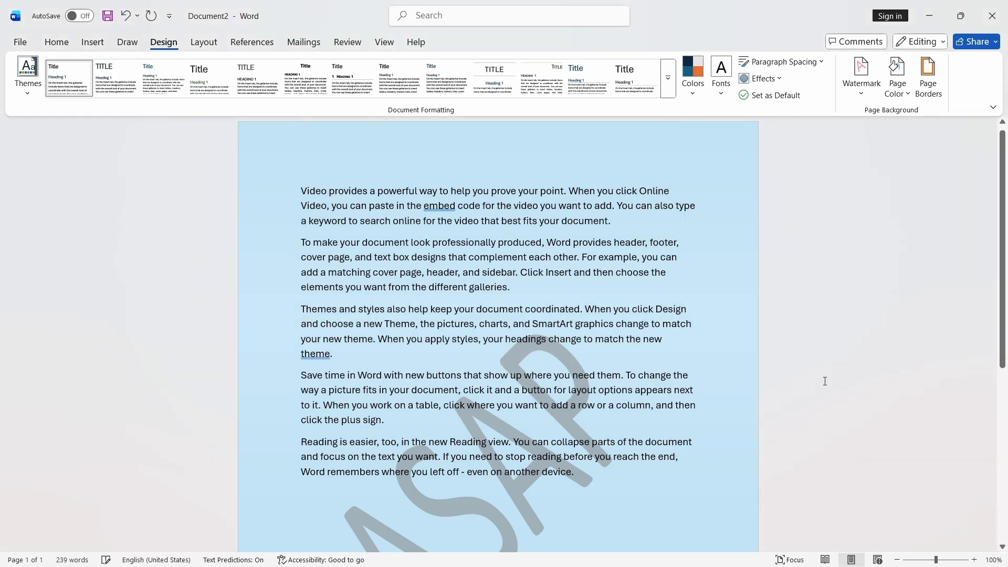
- Apply a two-colour vertical gradient with dark purple as colour 1 and dark teal as colour 2
scroll(550, 259, down, 6)
scroll(550, 259, up, 6)
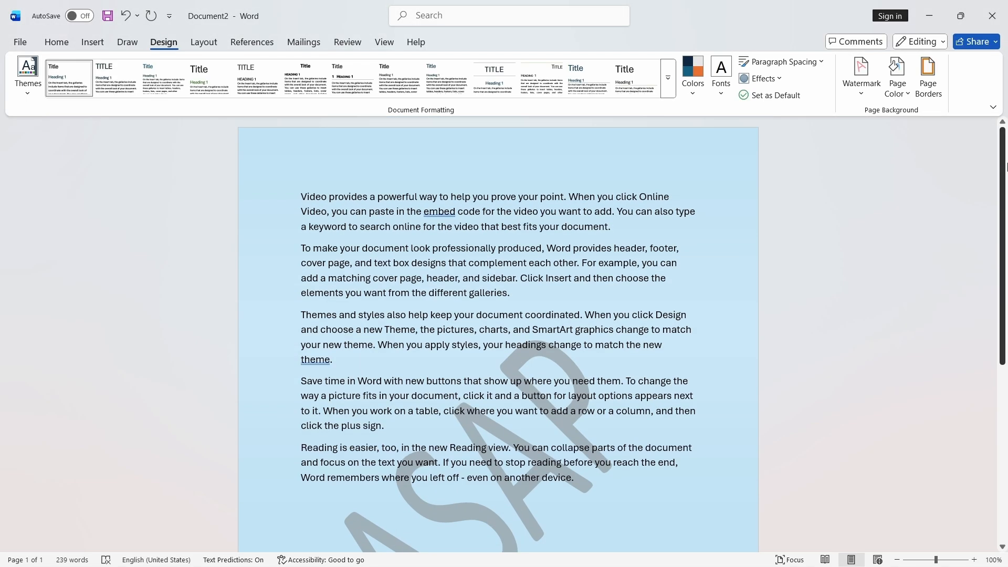
click(905, 98)
click(851, 401)
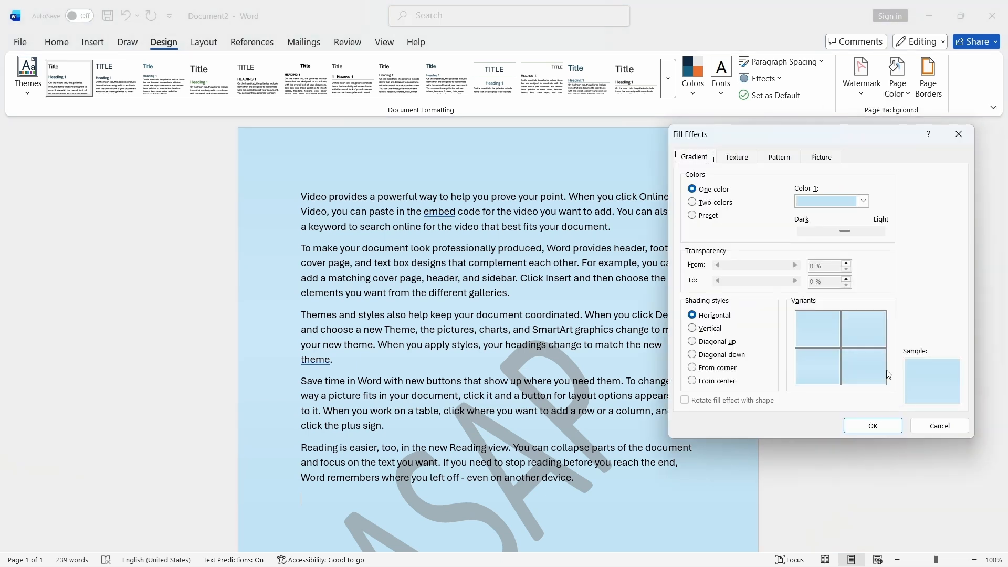
click(697, 204)
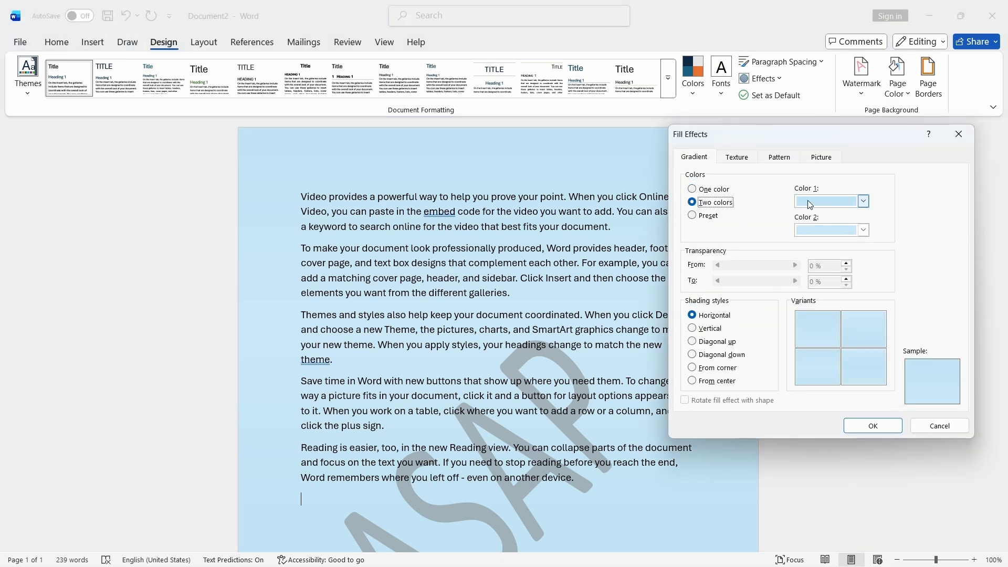
click(863, 201)
click(948, 311)
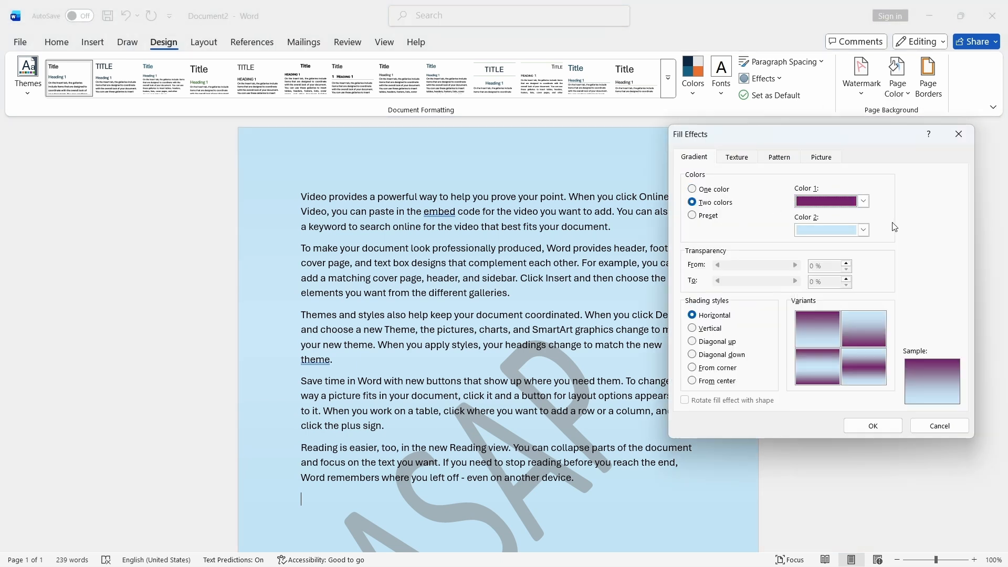
click(866, 230)
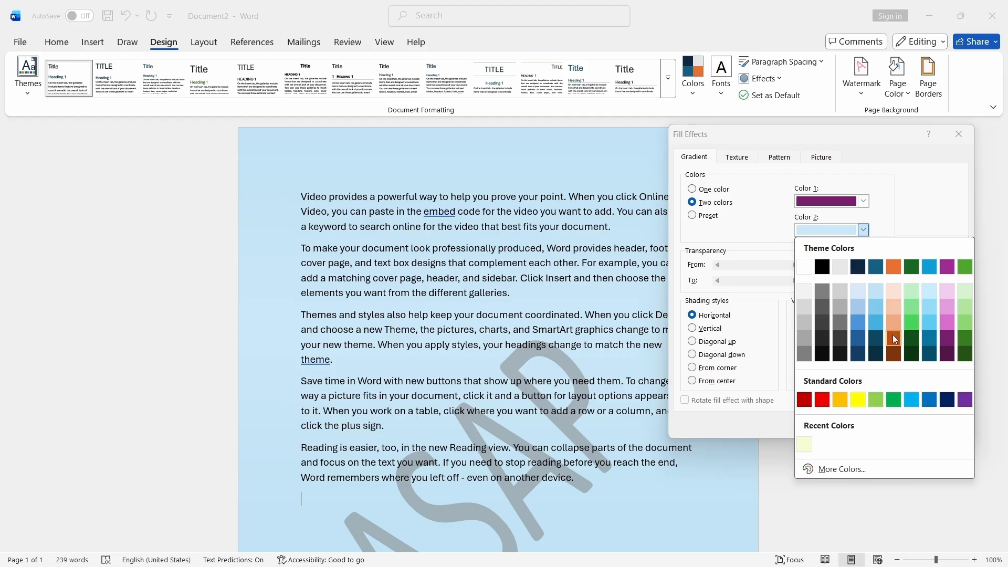
click(877, 332)
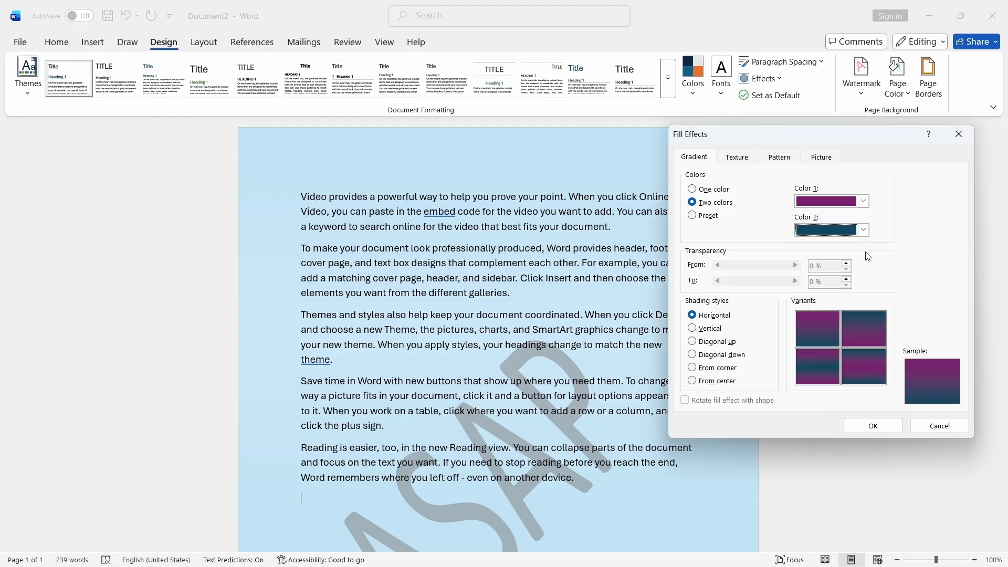
click(864, 230)
click(875, 323)
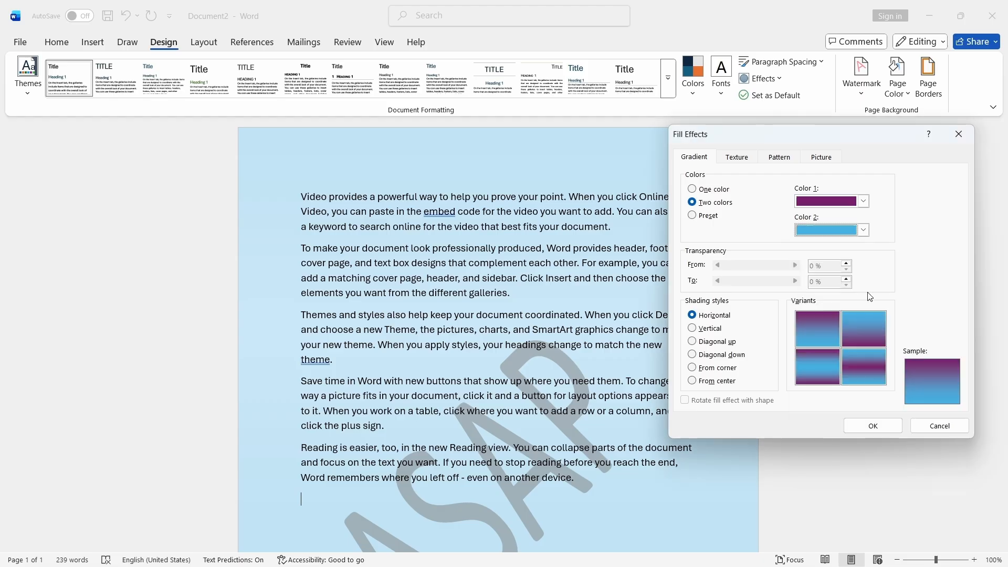
click(863, 230)
click(876, 337)
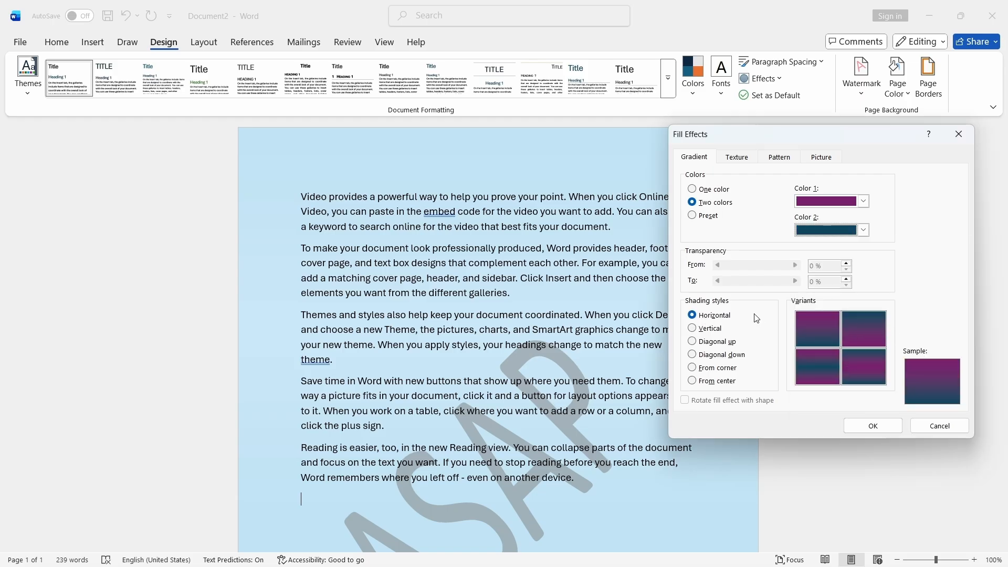
click(697, 329)
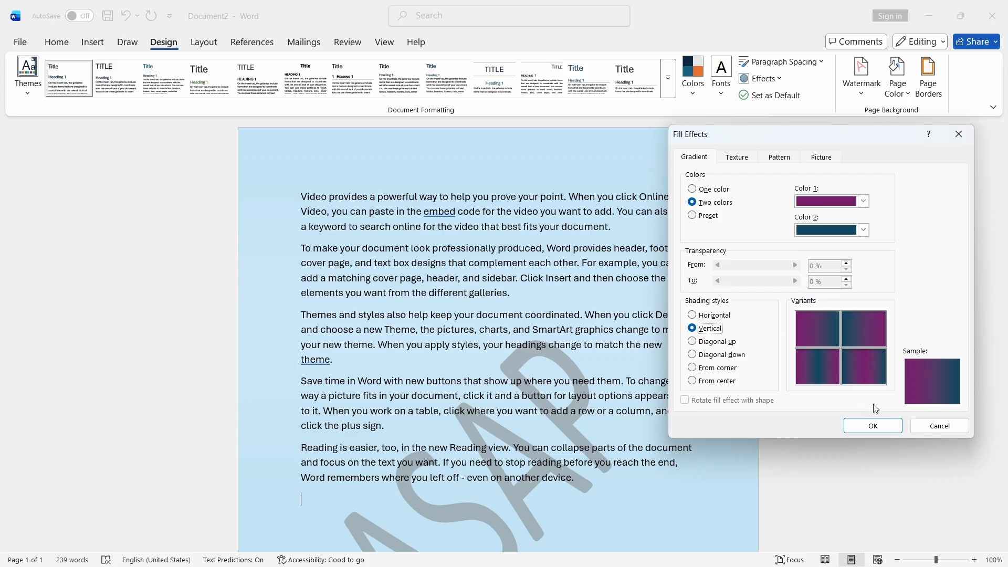
click(873, 426)
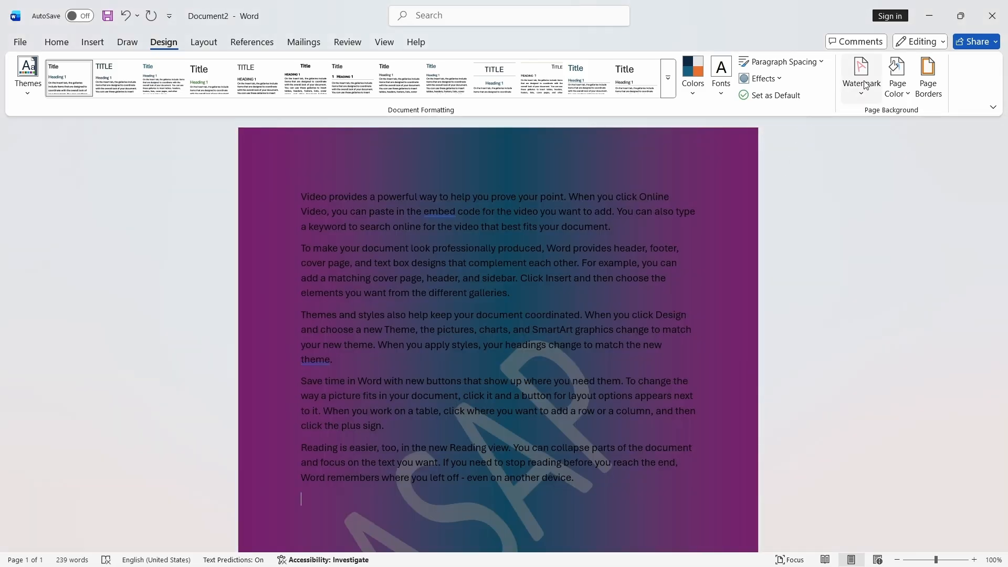
- Change the two-colour gradient's shading style to horizontal
click(898, 79)
click(873, 399)
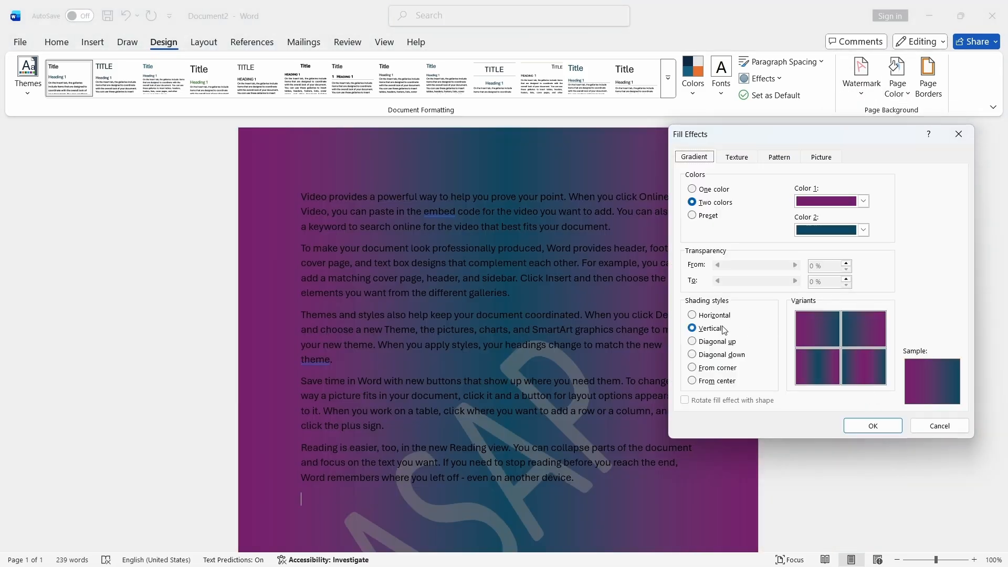
click(709, 315)
click(873, 426)
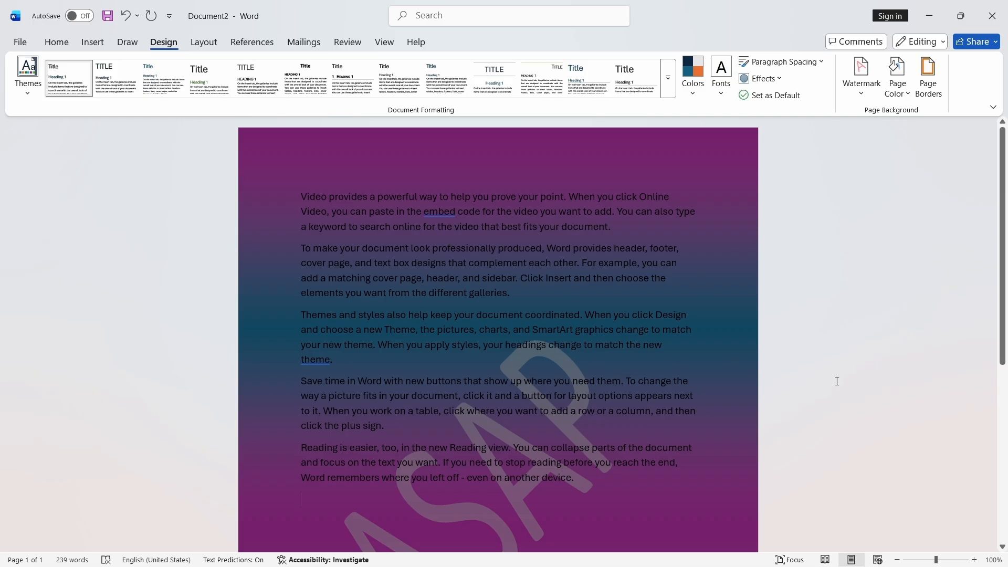
- Change the two-colour gradient's shading style to From center
click(902, 71)
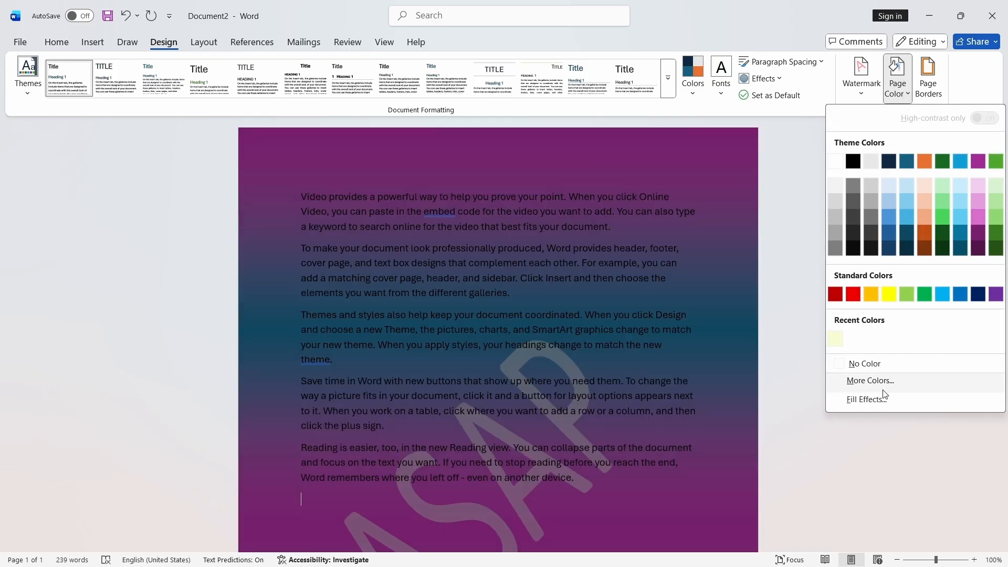
click(884, 390)
click(912, 203)
click(898, 79)
click(893, 399)
click(693, 342)
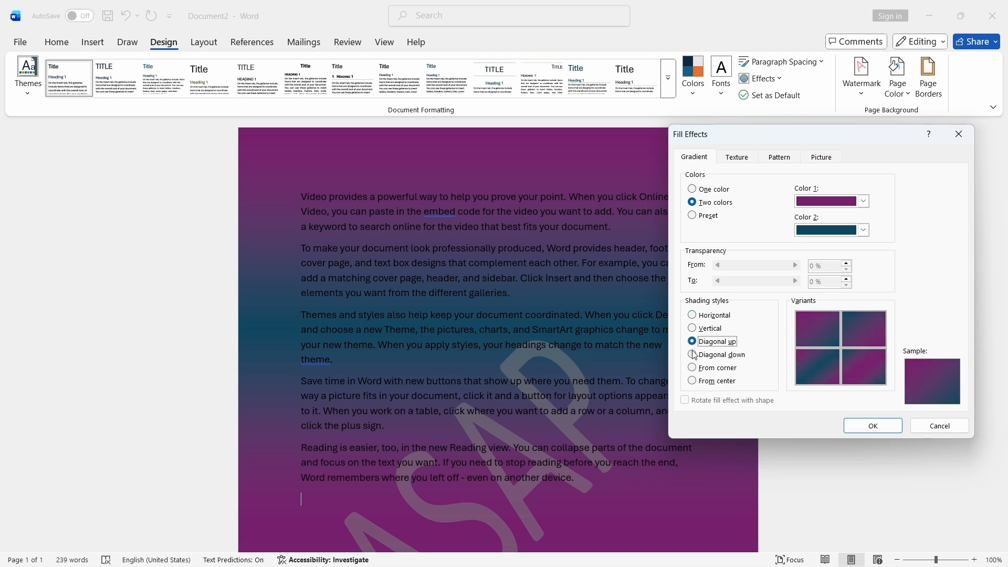
key(Down)
key(Down)
key(Down)
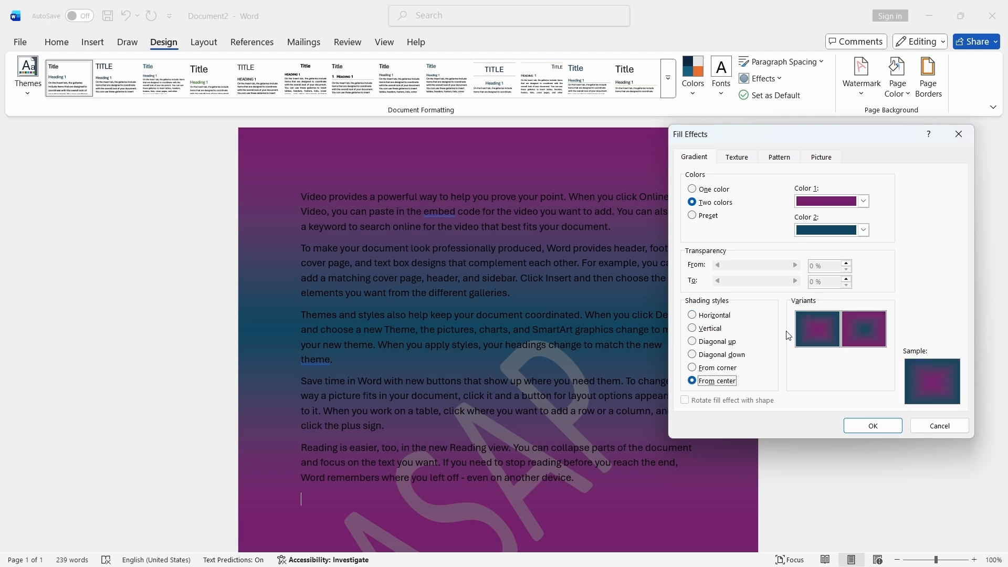
click(848, 426)
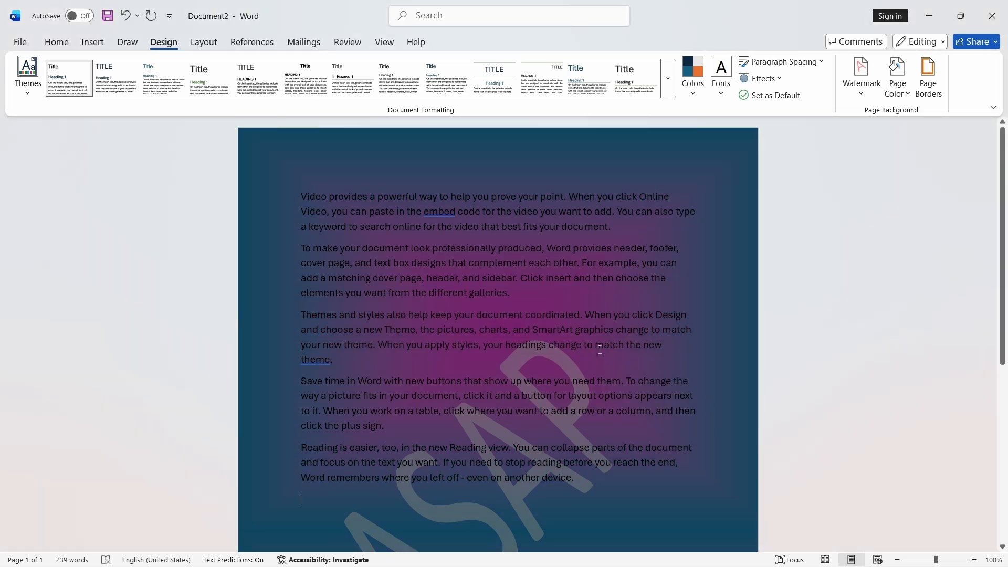
- Change the two-colour gradient's shading style to Diagonal down
drag(1003, 266, 581, 262)
click(899, 87)
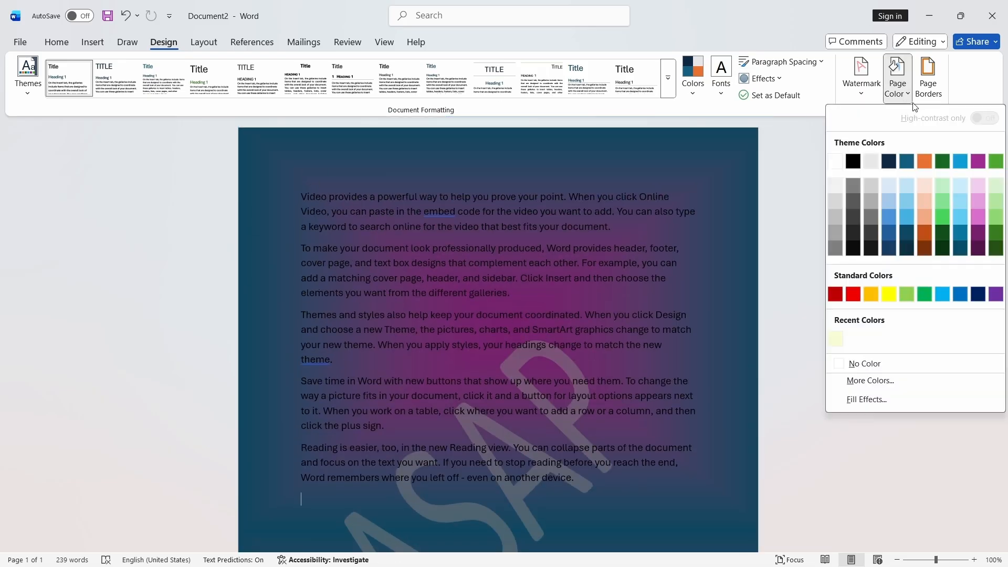
click(867, 400)
click(692, 354)
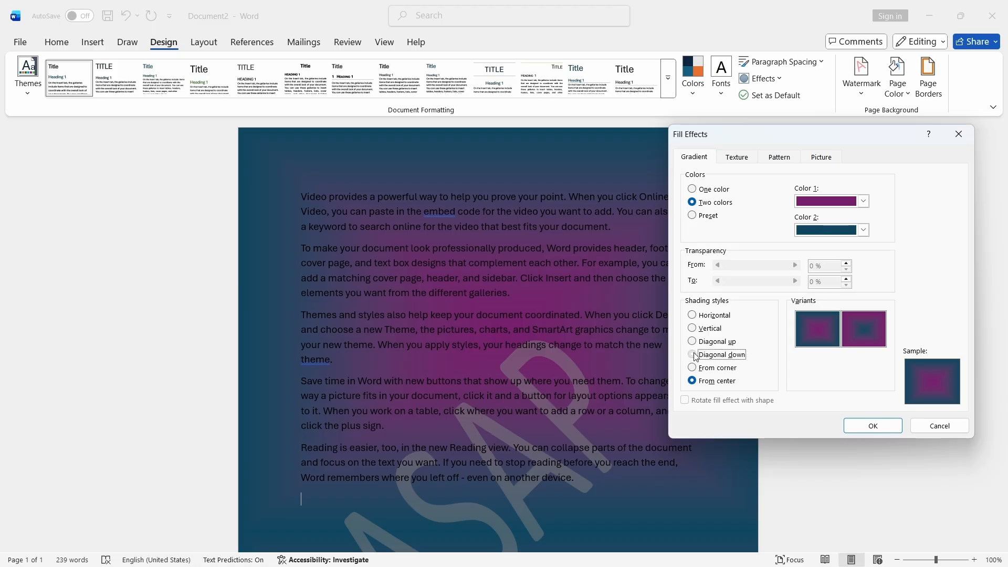
click(861, 425)
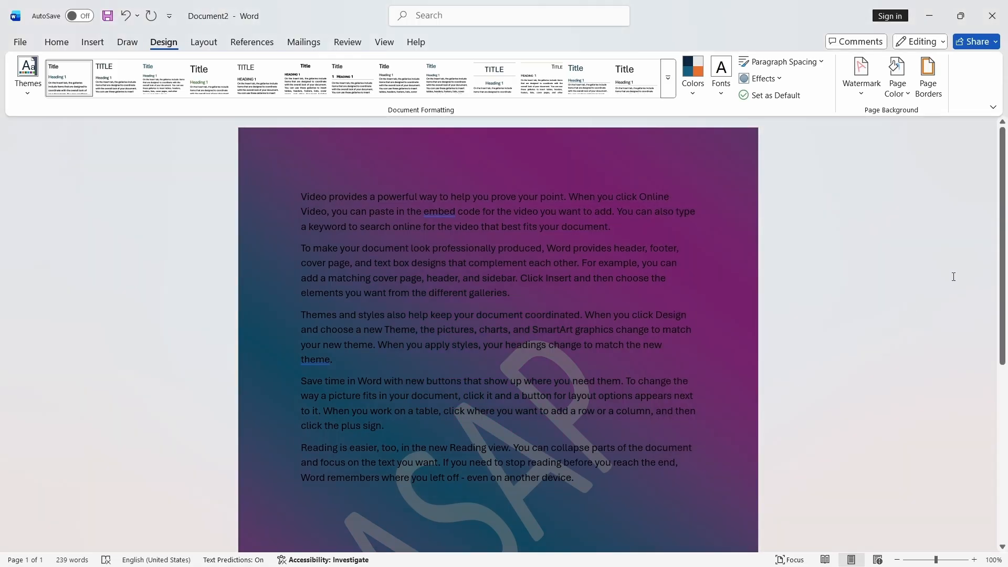
- Apply the White marble texture as the page background
mouse_move(1003, 249)
mouse_down()
mouse_move(1003, 433)
mouse_move(1004, 239)
mouse_up()
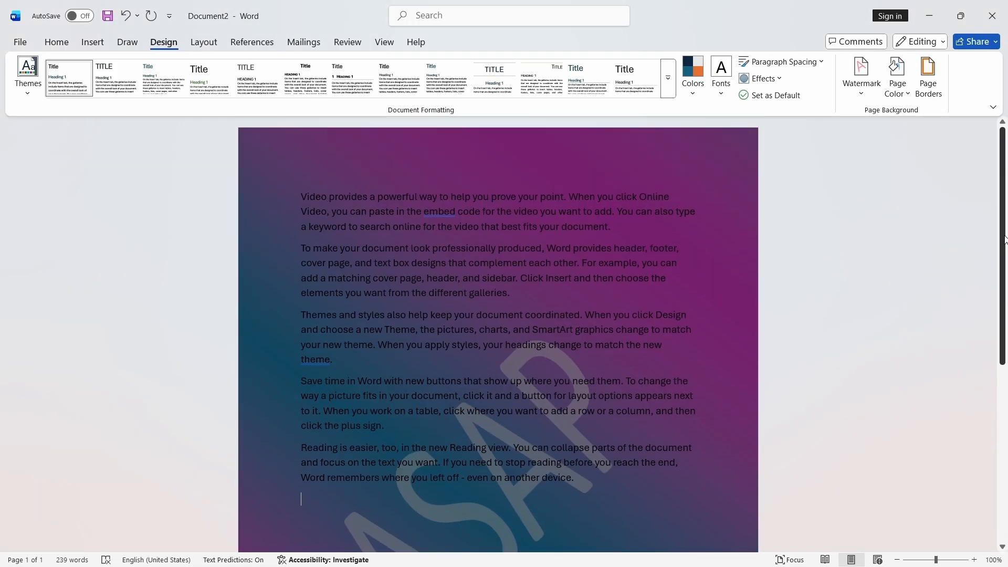
click(897, 84)
click(876, 400)
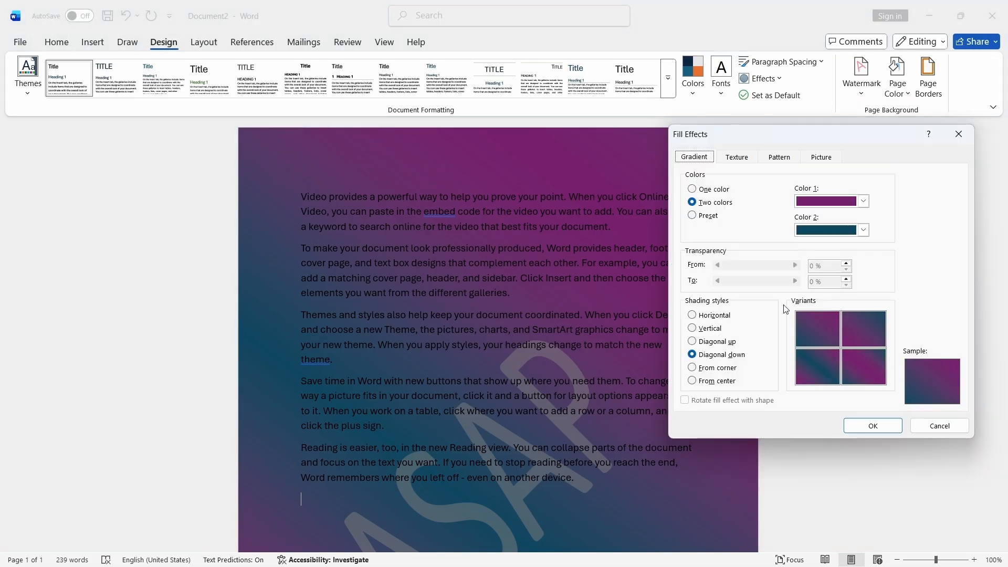
click(730, 159)
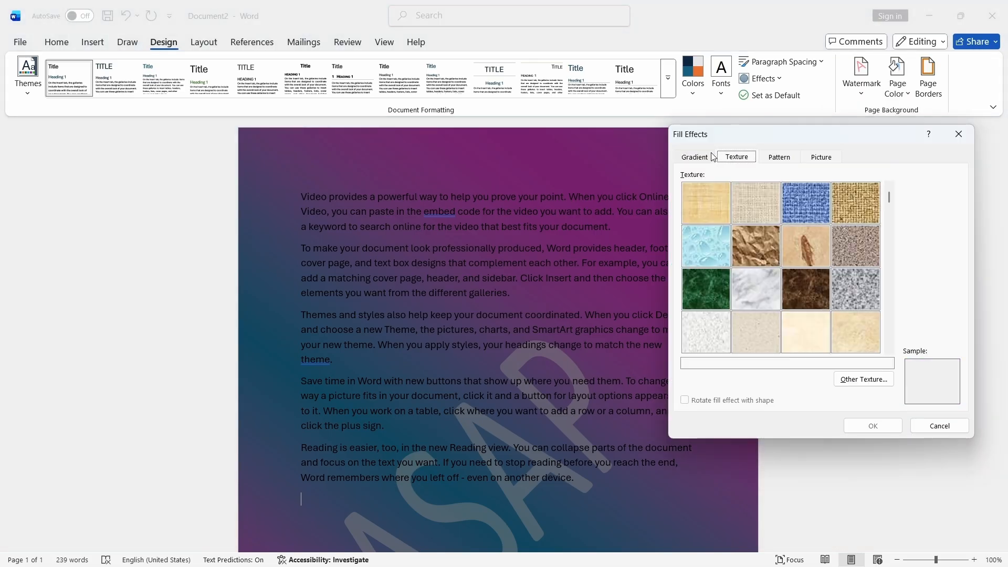
drag(780, 134, 818, 100)
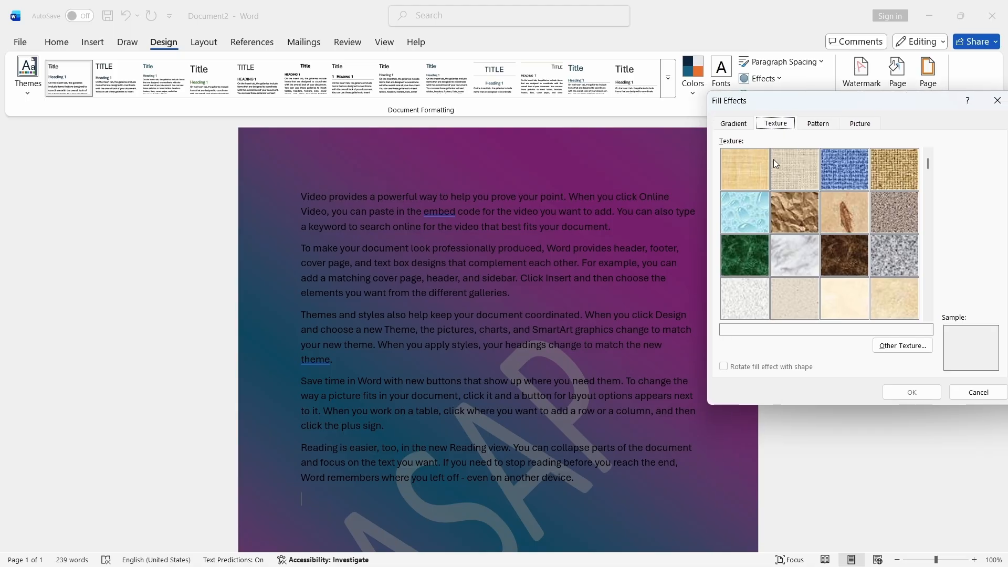
click(784, 254)
click(912, 392)
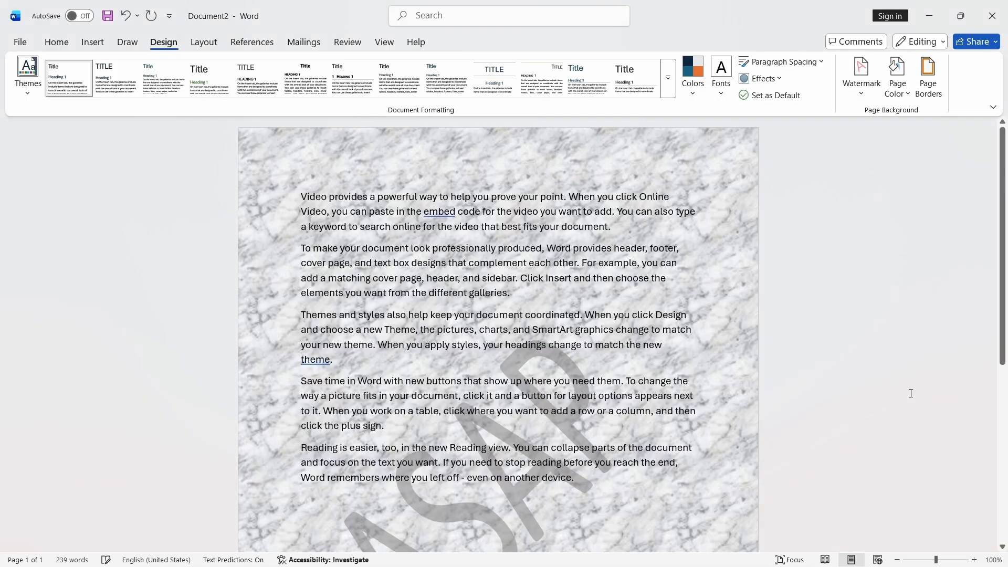
- Set the colour of all the body text to Dark Blue, Text 2
scroll(648, 349, down, 4)
scroll(647, 351, up, 4)
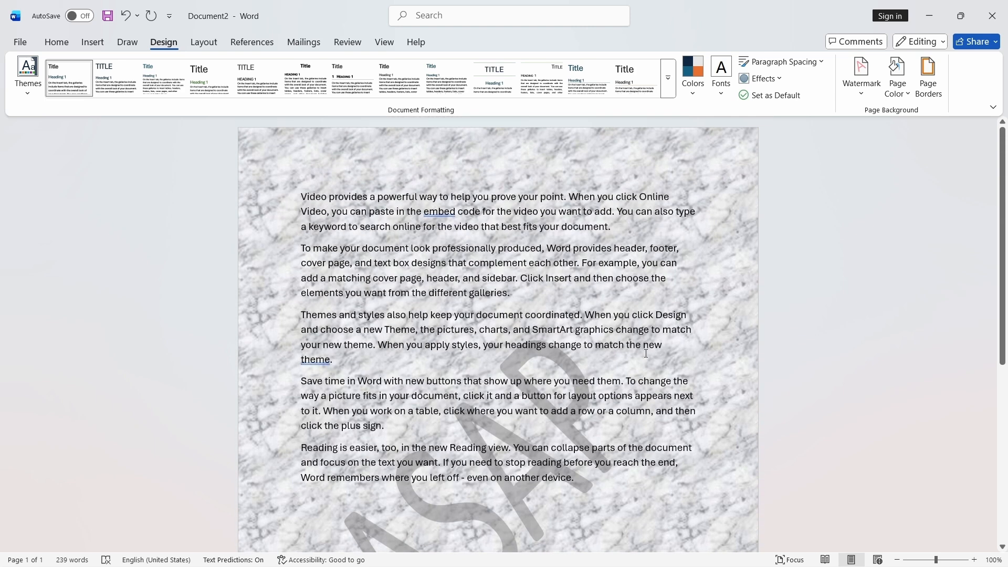
drag(297, 197, 648, 478)
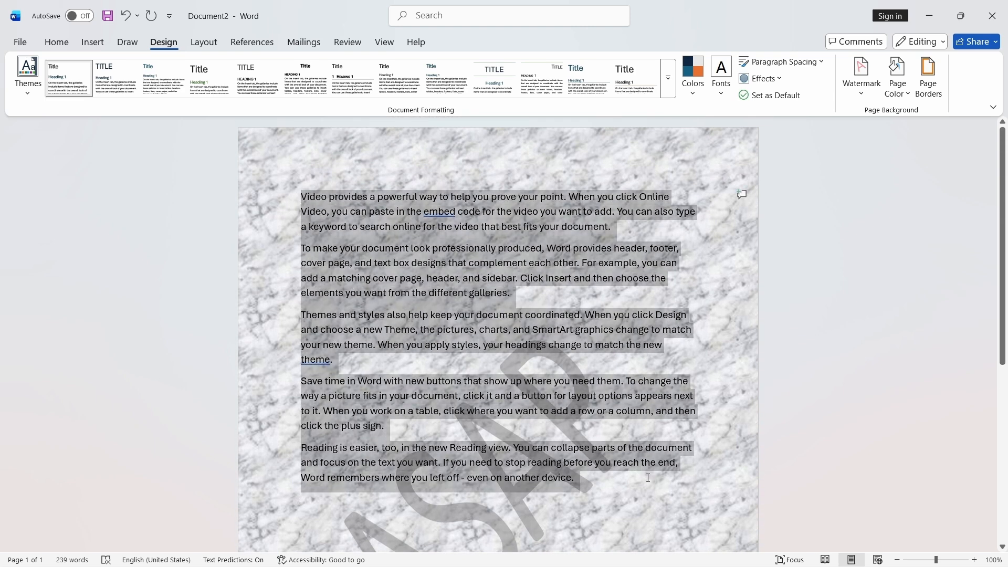
click(60, 41)
click(255, 88)
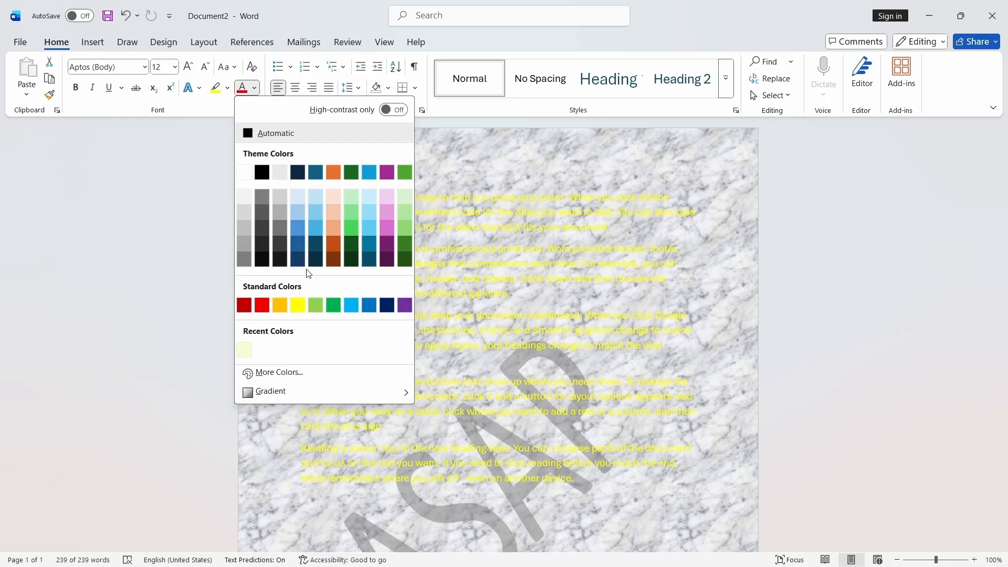
click(298, 172)
click(440, 197)
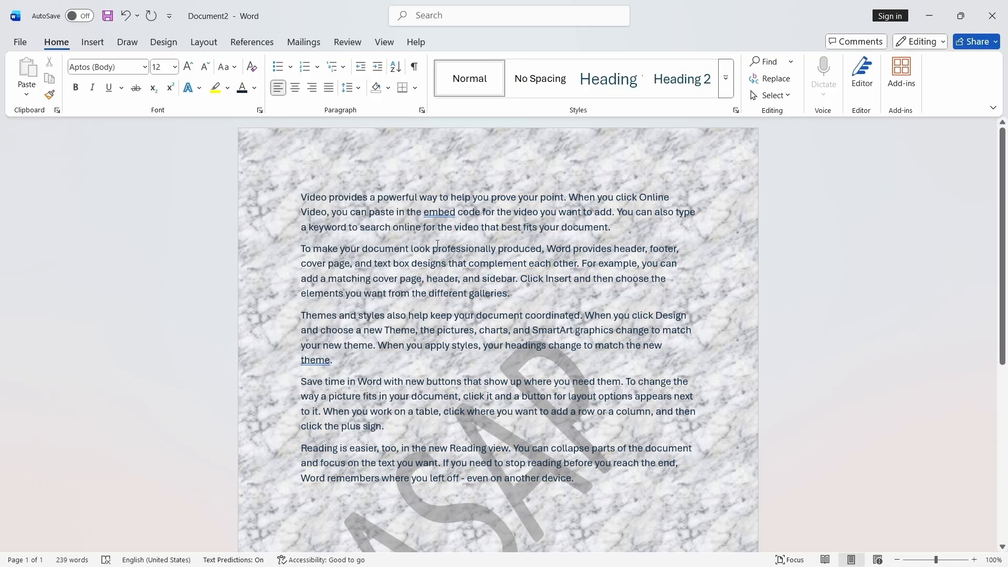
- Select the whole document and make all the text bold
key(ctrl+a)
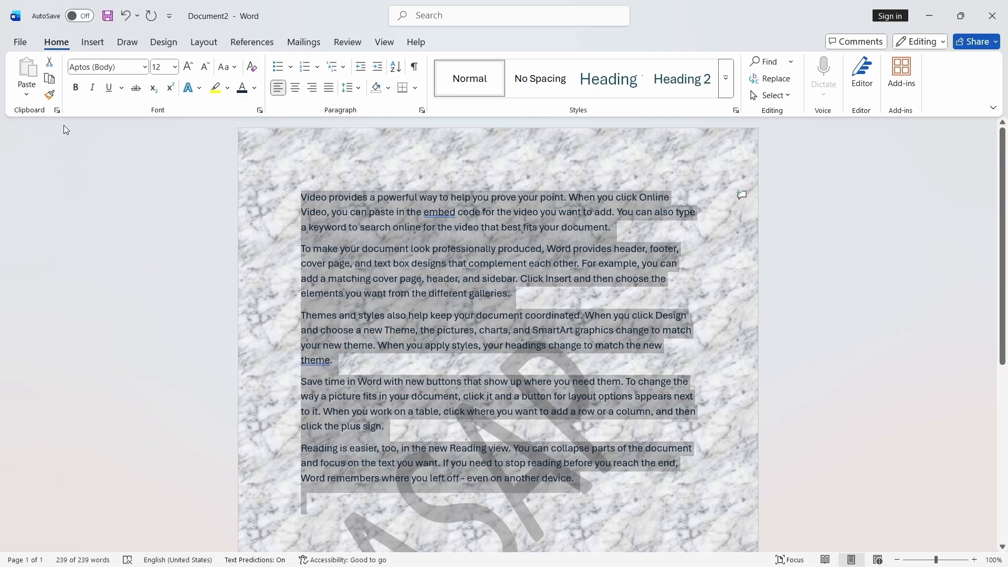
key(ctrl+b)
click(598, 293)
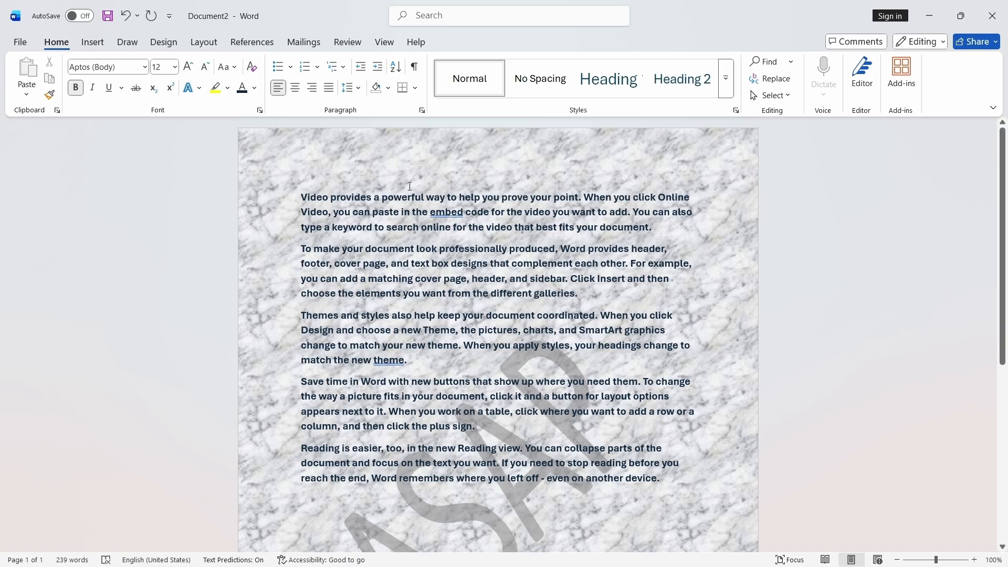
- Apply the Sand texture as the page background
click(127, 42)
click(163, 42)
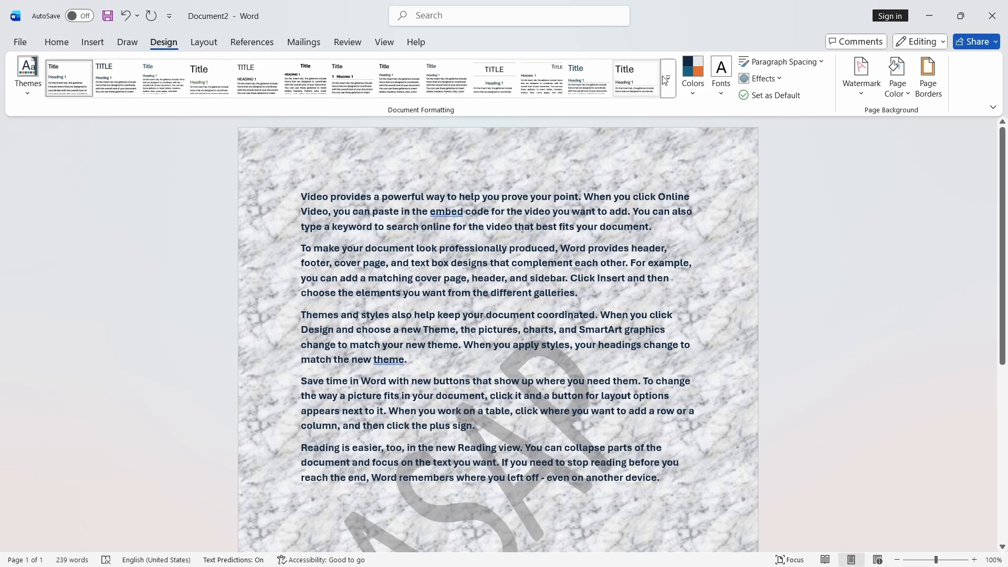
click(898, 79)
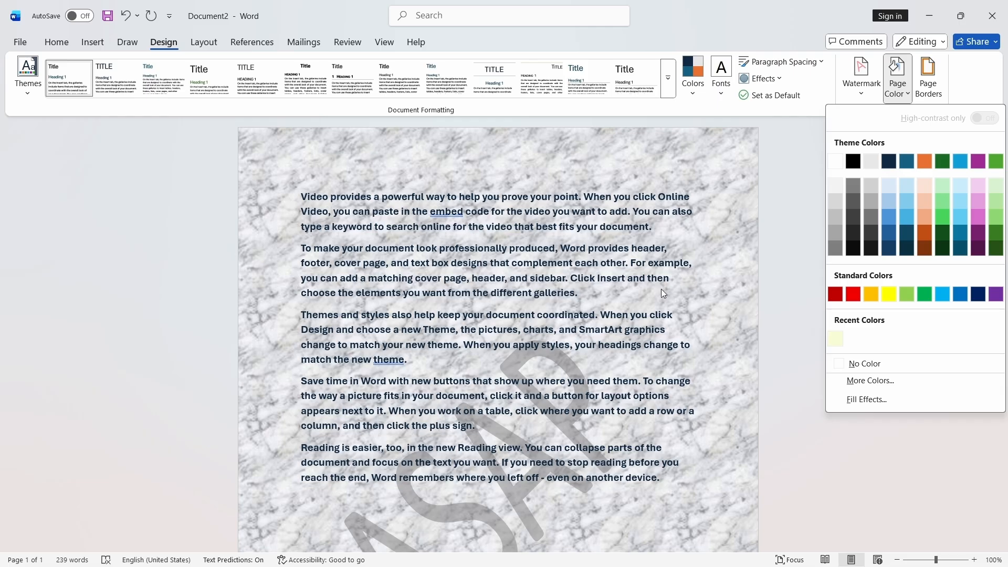
click(871, 401)
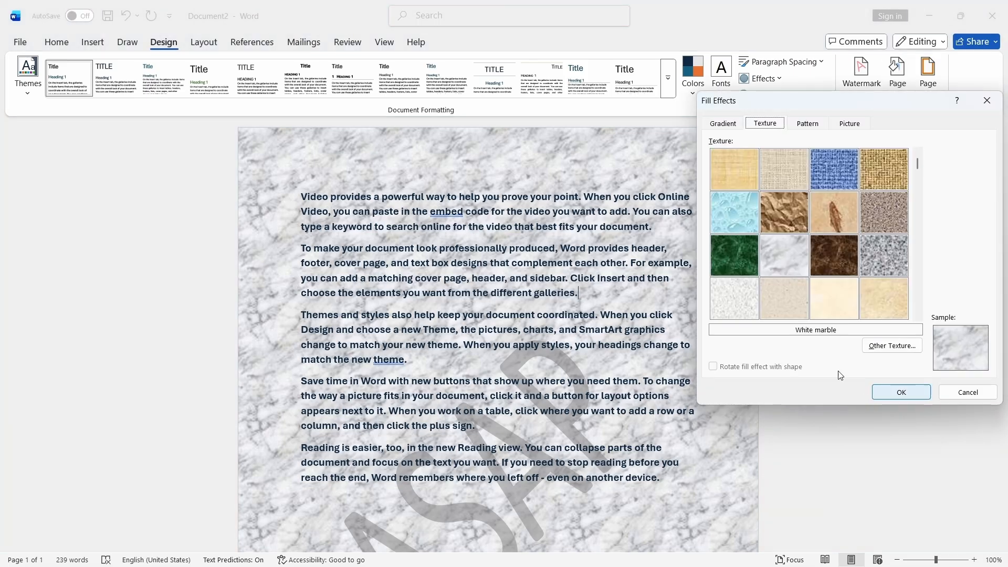
click(871, 211)
click(902, 393)
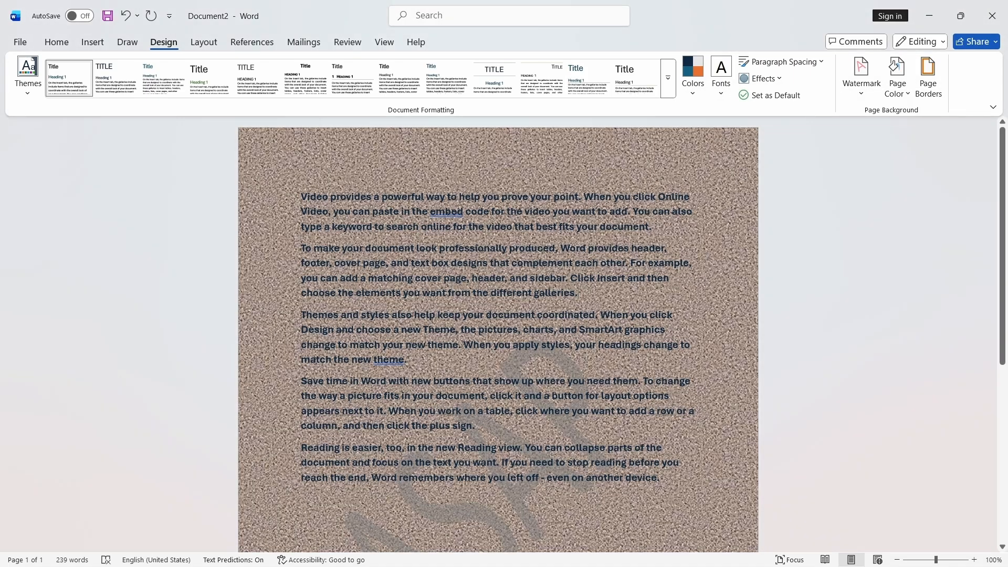
- Apply the Dotted: 70% pattern as the page background
click(888, 97)
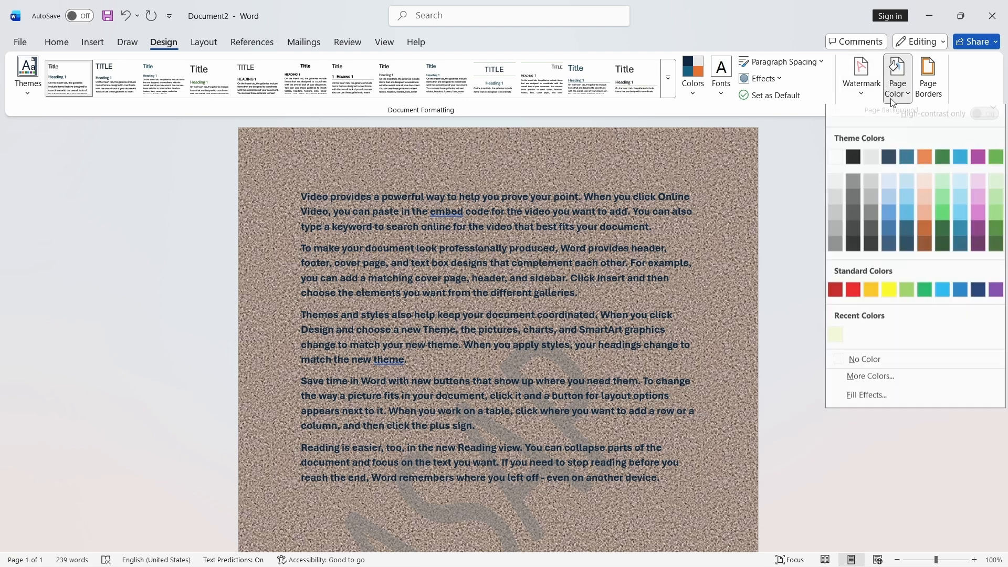
click(870, 401)
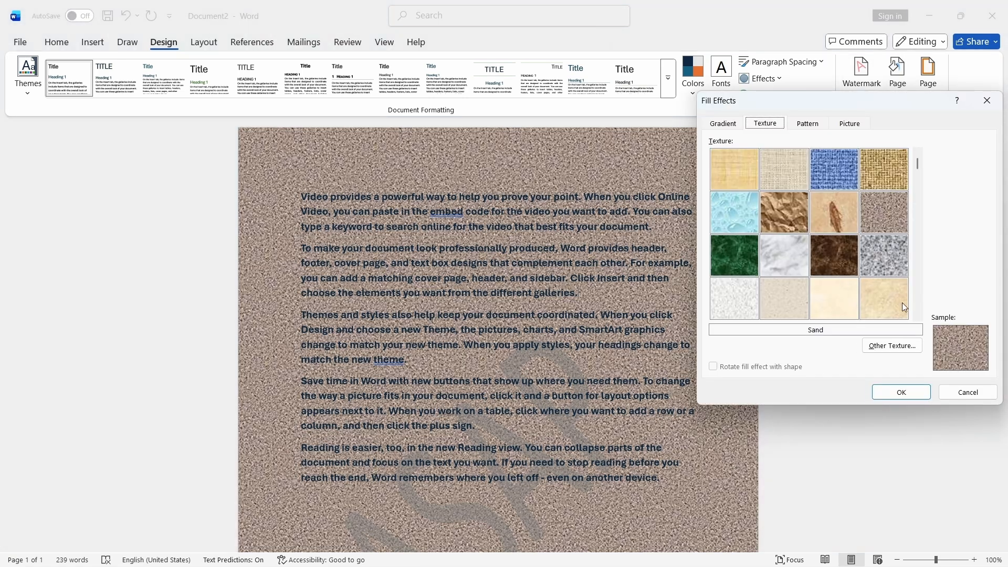
click(803, 124)
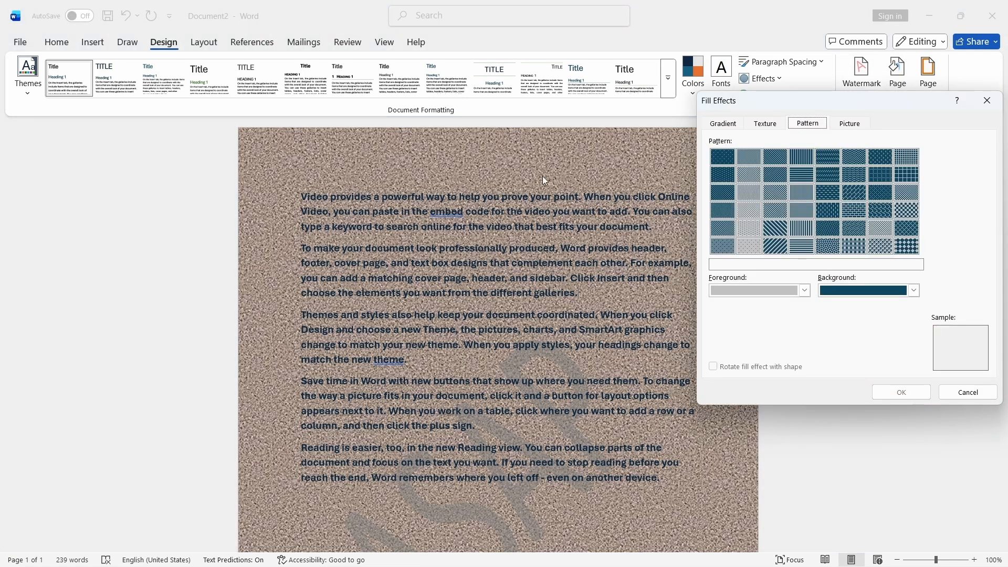
click(748, 193)
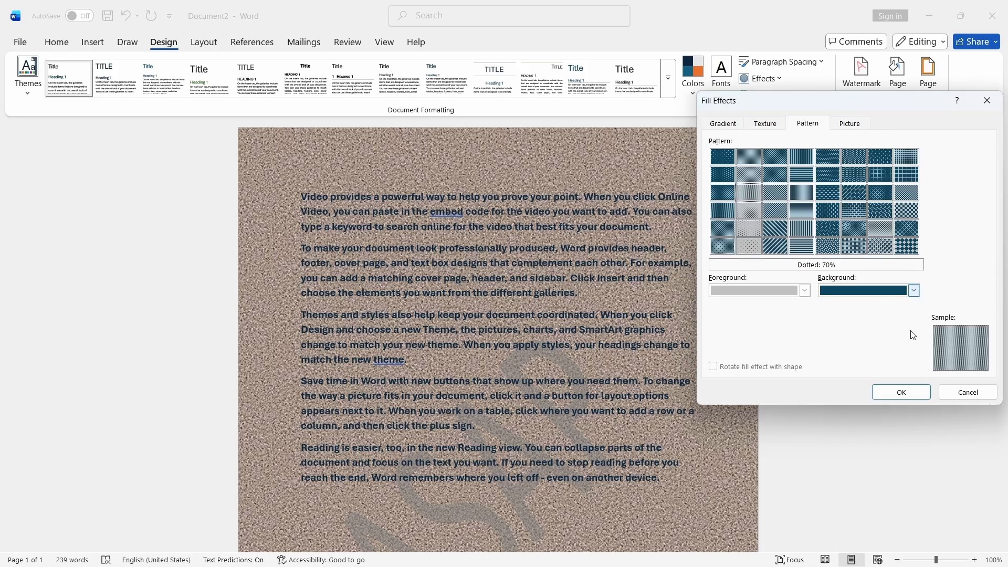
click(901, 392)
- Apply the Dotted: 5% pattern as the page background
click(898, 79)
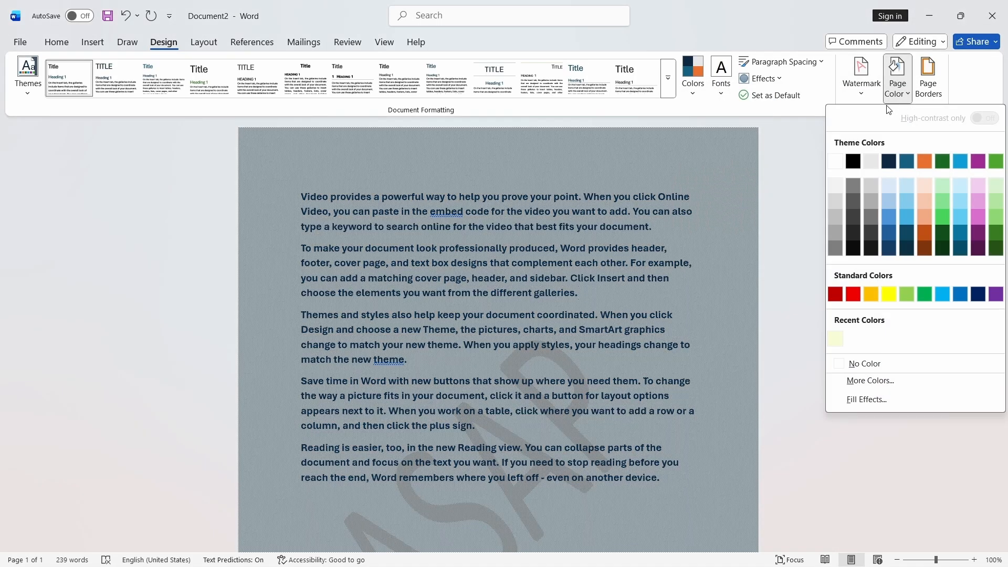
click(870, 401)
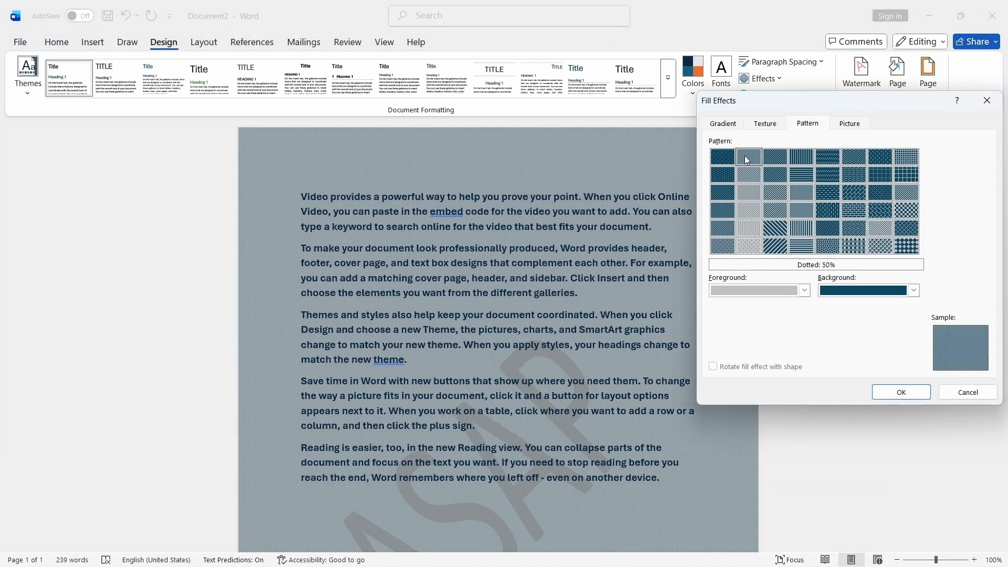
click(722, 157)
click(901, 392)
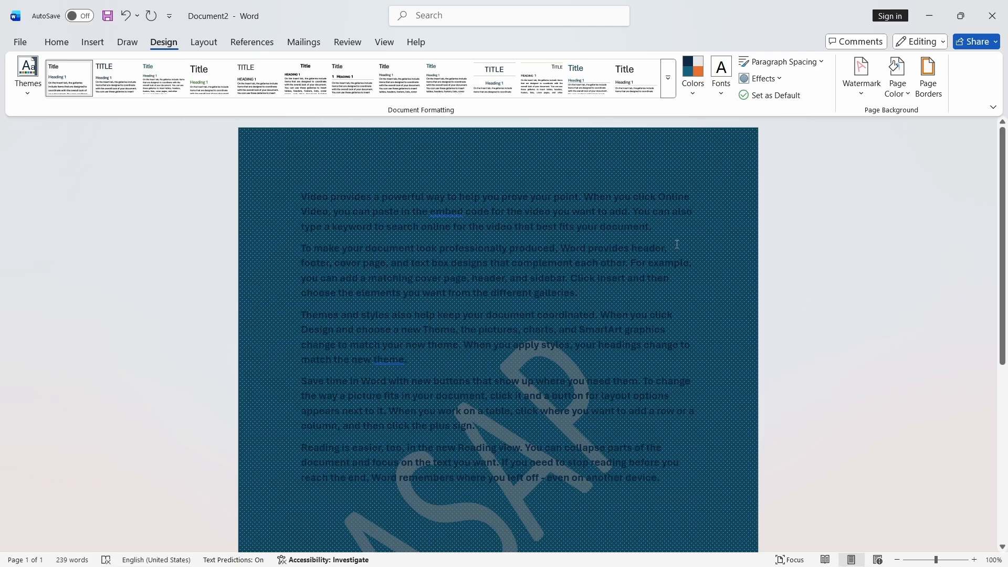
- Apply the Diagonal stripes: Wide downward pattern as the page background
click(898, 78)
click(868, 401)
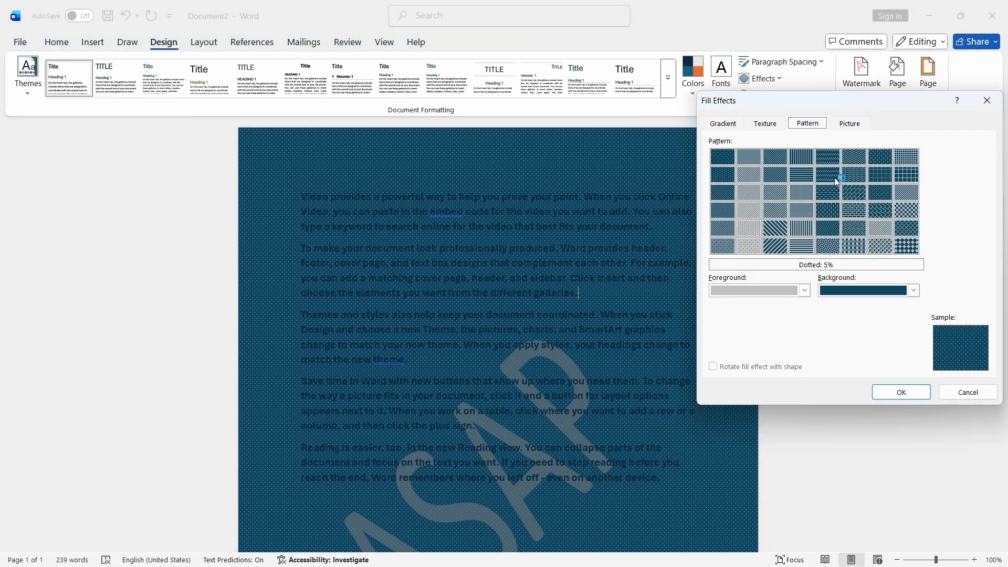
click(769, 233)
click(901, 392)
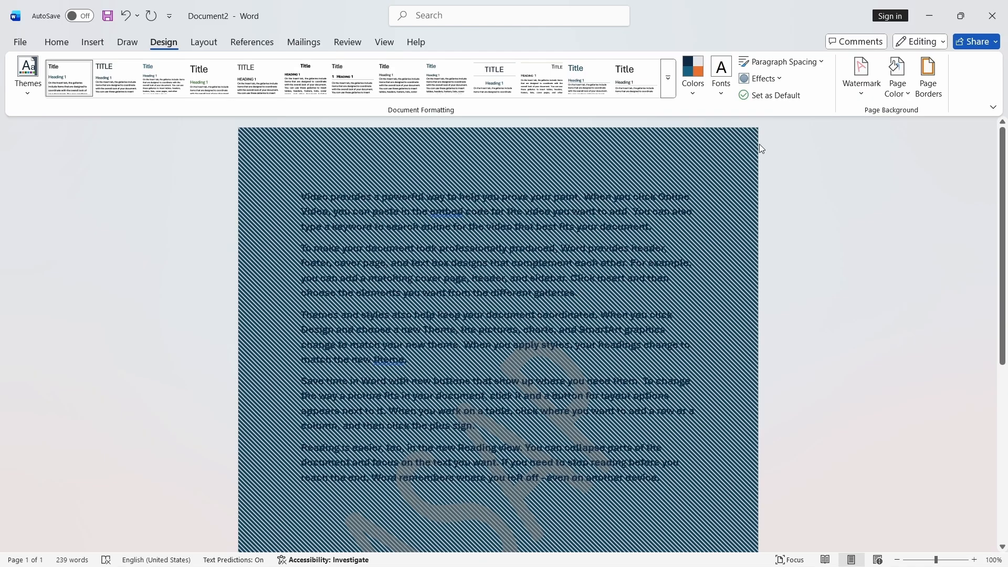
- Recolour the diagonal stripes pattern with a white background and black foreground
click(897, 79)
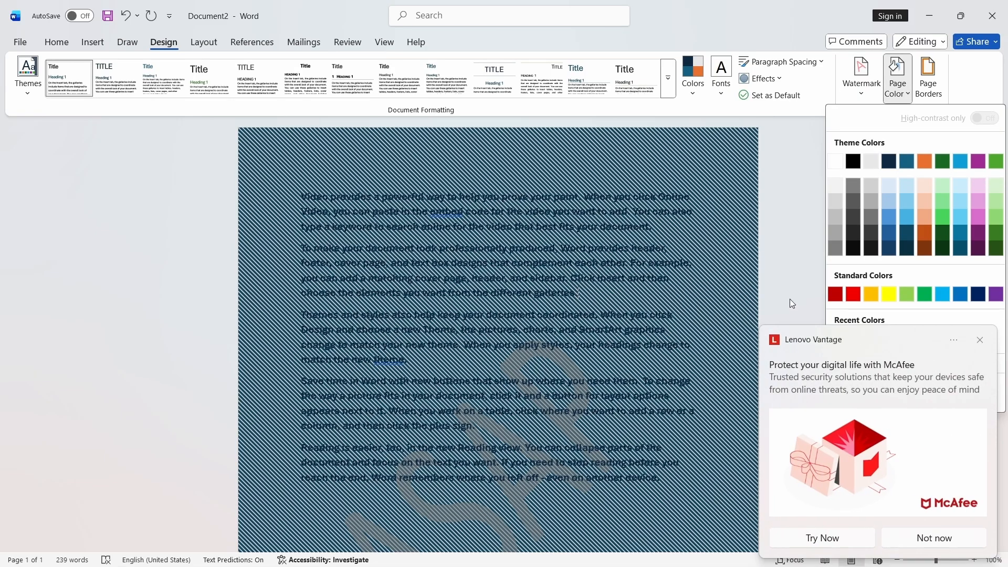
click(981, 342)
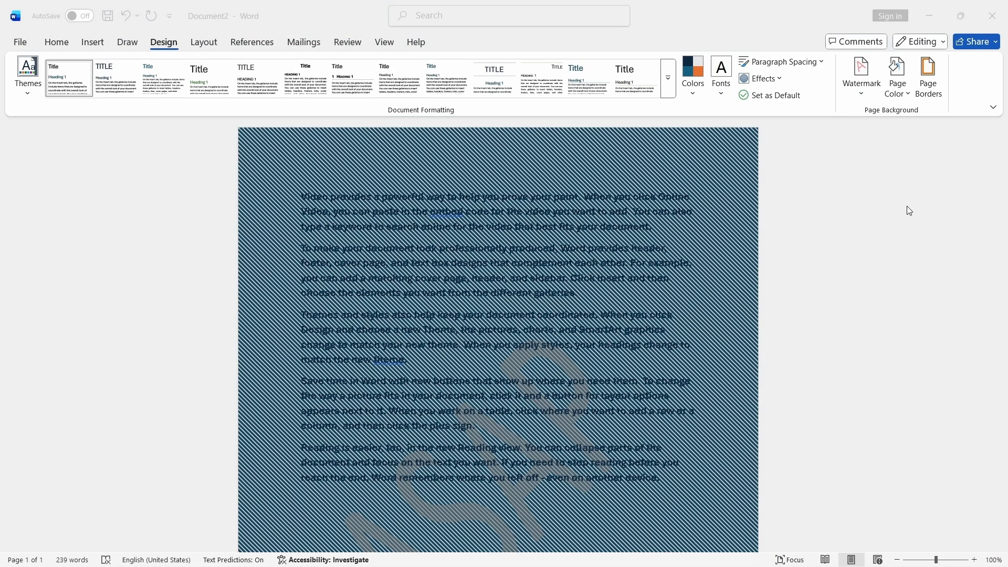
click(898, 79)
click(893, 398)
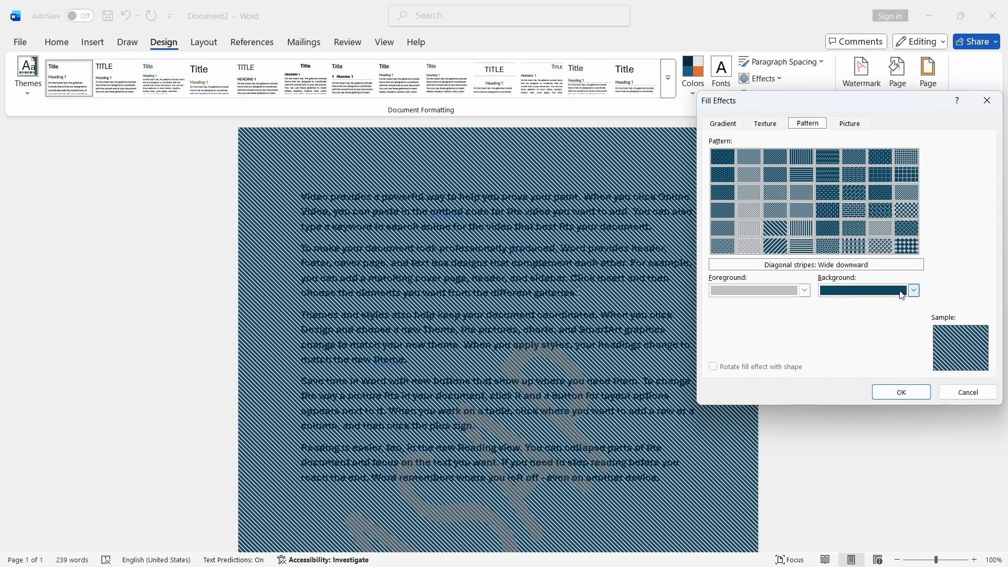
click(915, 292)
click(829, 327)
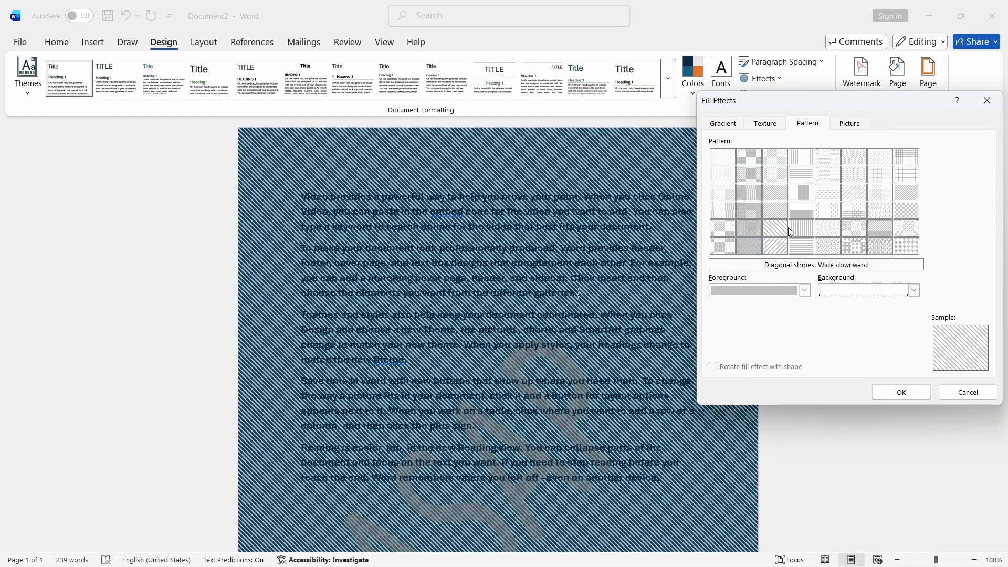
click(806, 290)
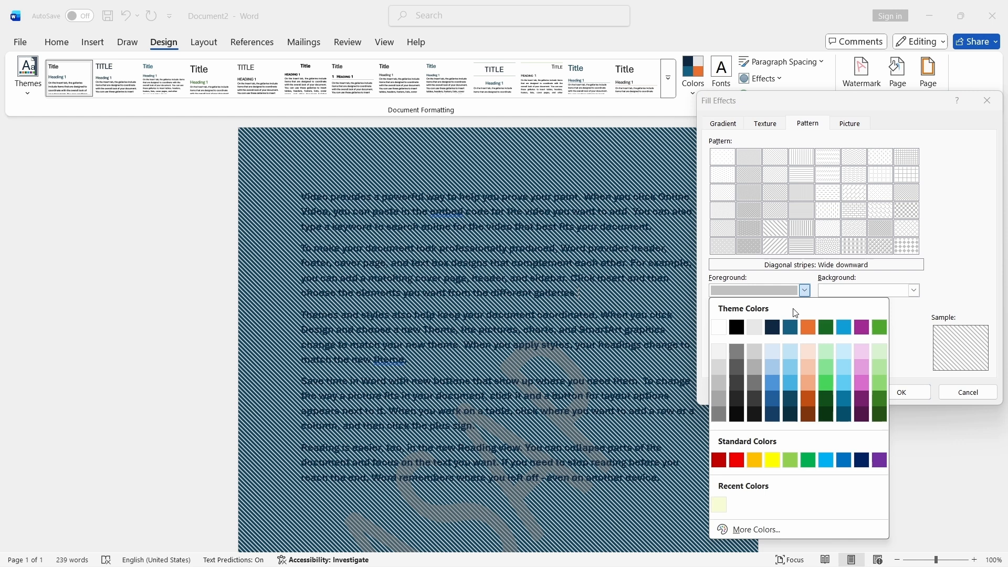
click(742, 330)
click(902, 392)
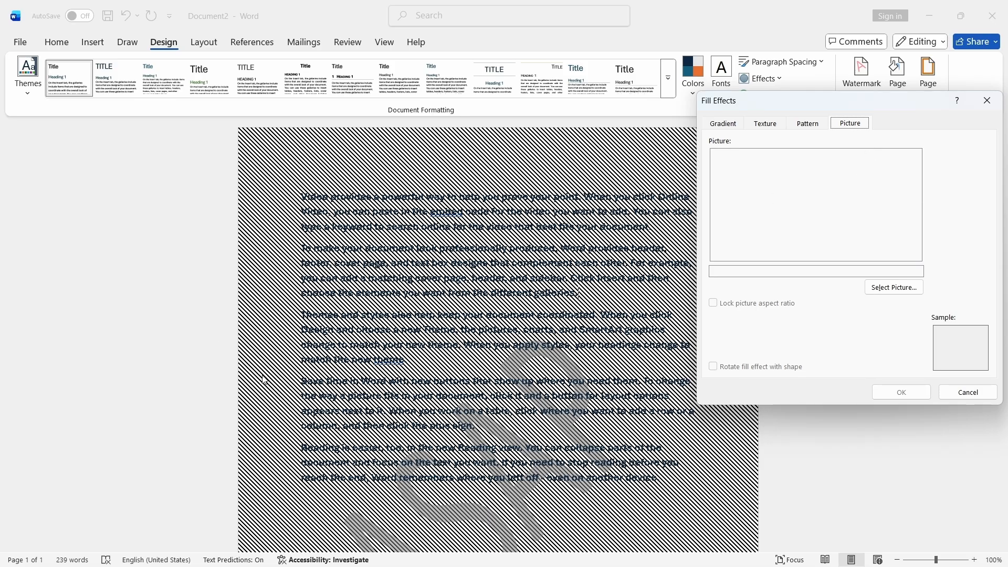
- Remove the page background colour by setting it to No Color
click(987, 100)
click(861, 74)
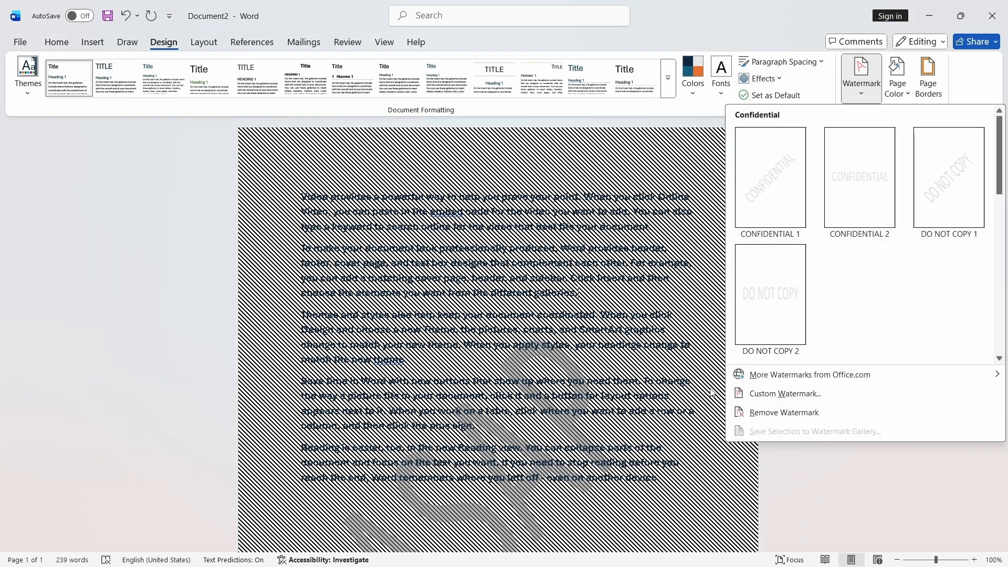
click(891, 94)
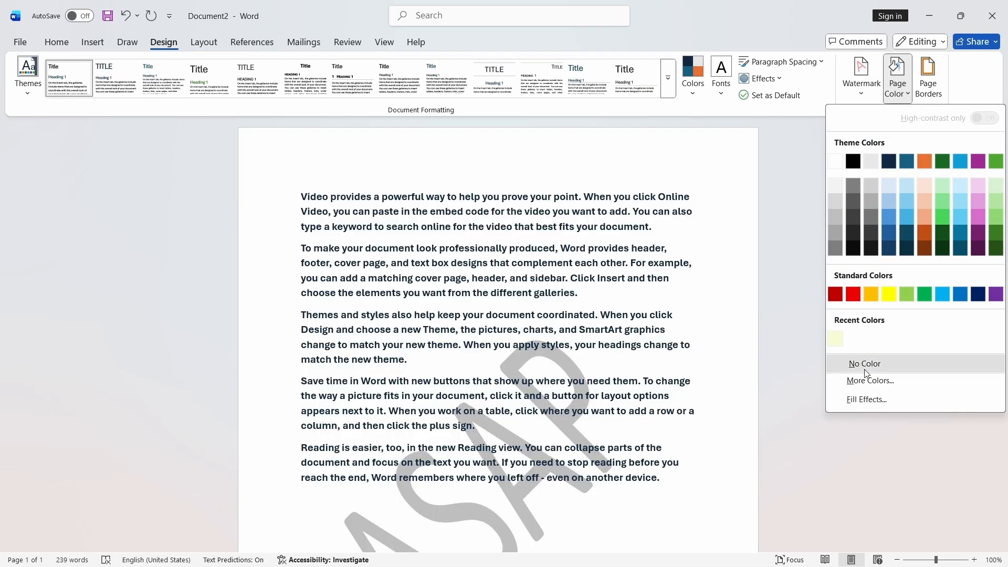
click(864, 361)
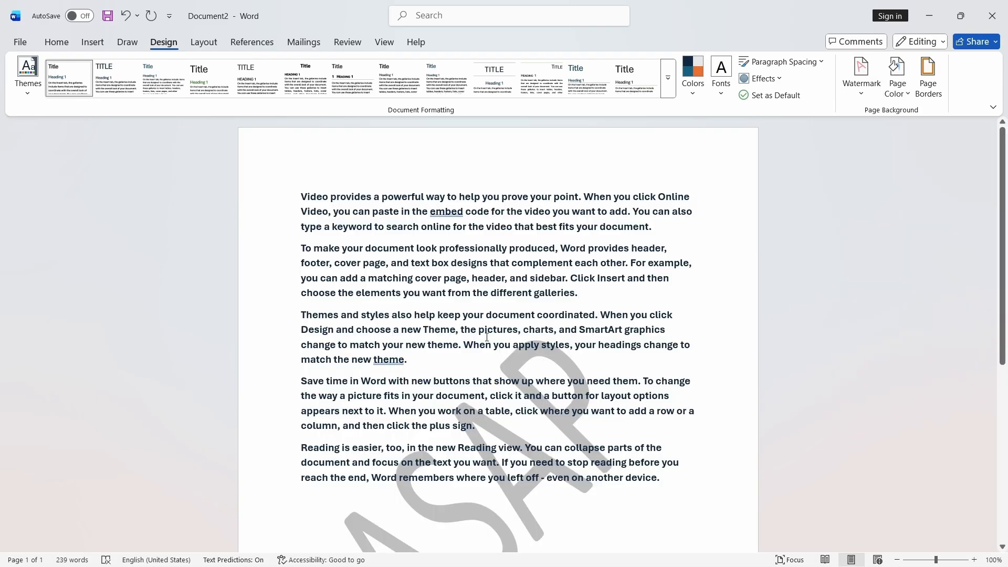
- Start a custom picture watermark and search Bing images for flower
click(861, 76)
click(785, 393)
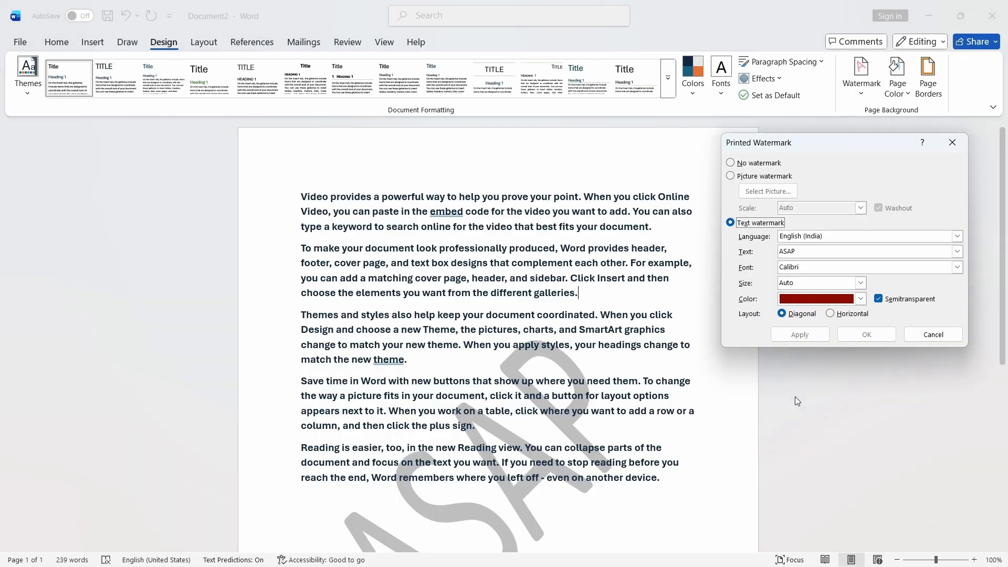
click(764, 176)
click(756, 192)
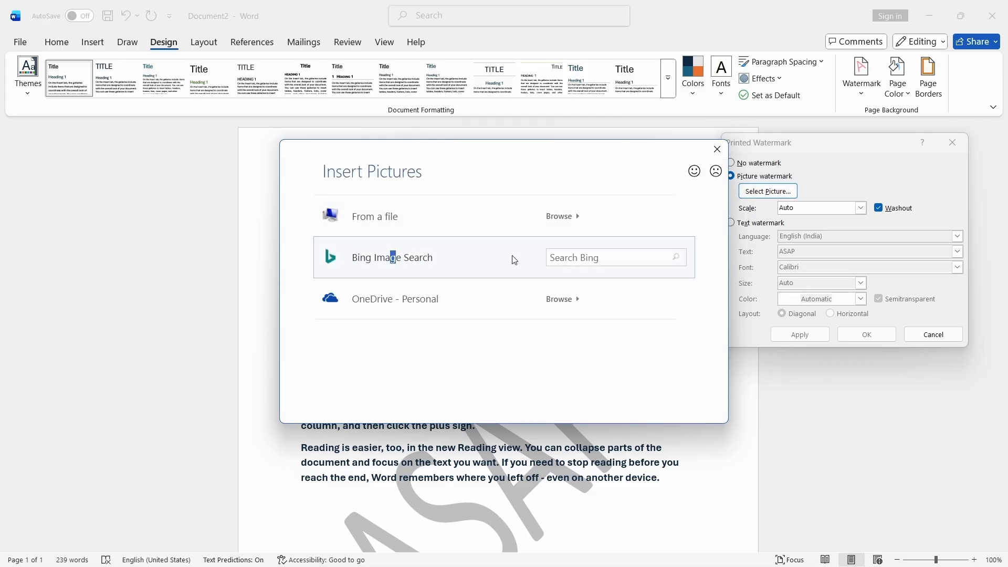
click(588, 258)
click(383, 213)
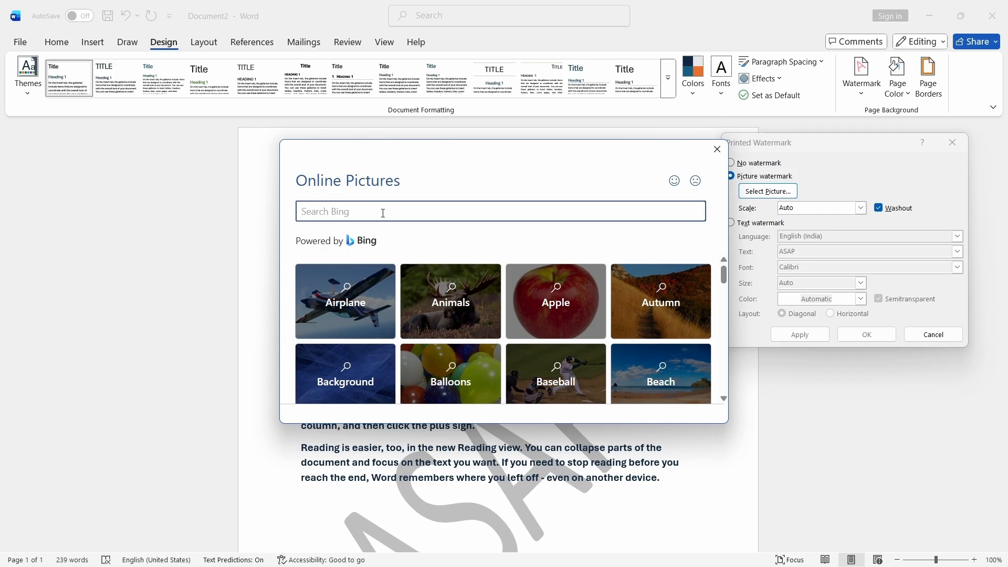
text(flower)
key(Return)
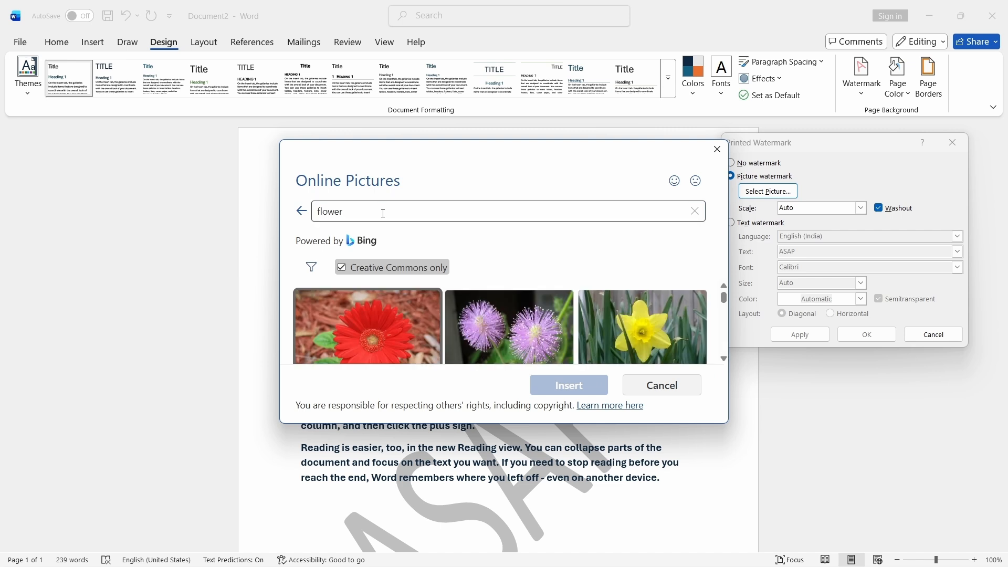
- Insert the white and purple flower photo from the results as the watermark picture
scroll(597, 320, up, 5)
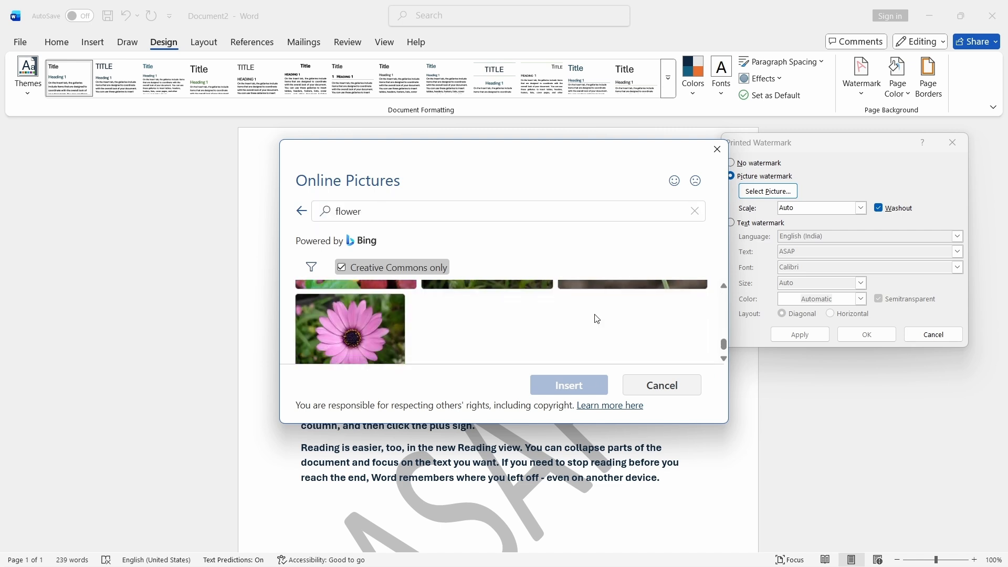
scroll(597, 319, down, 3)
scroll(472, 323, up, 3)
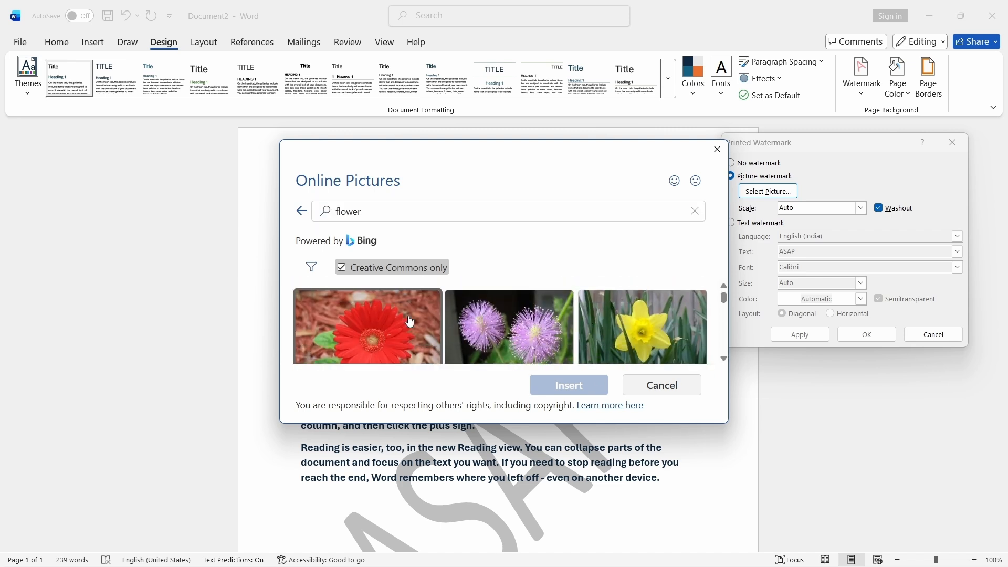
click(368, 326)
scroll(481, 323, down, 1)
scroll(480, 322, down, 5)
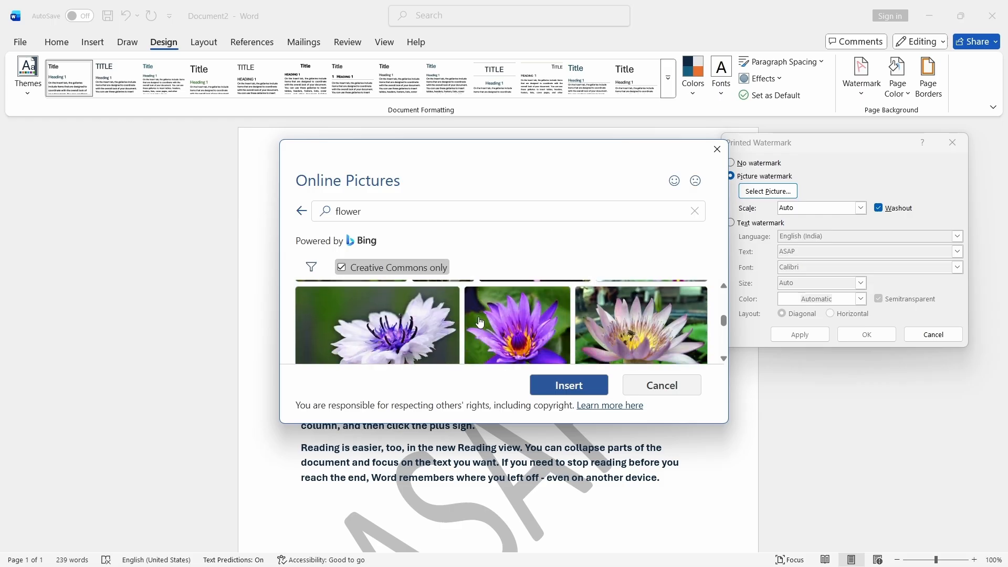
click(436, 320)
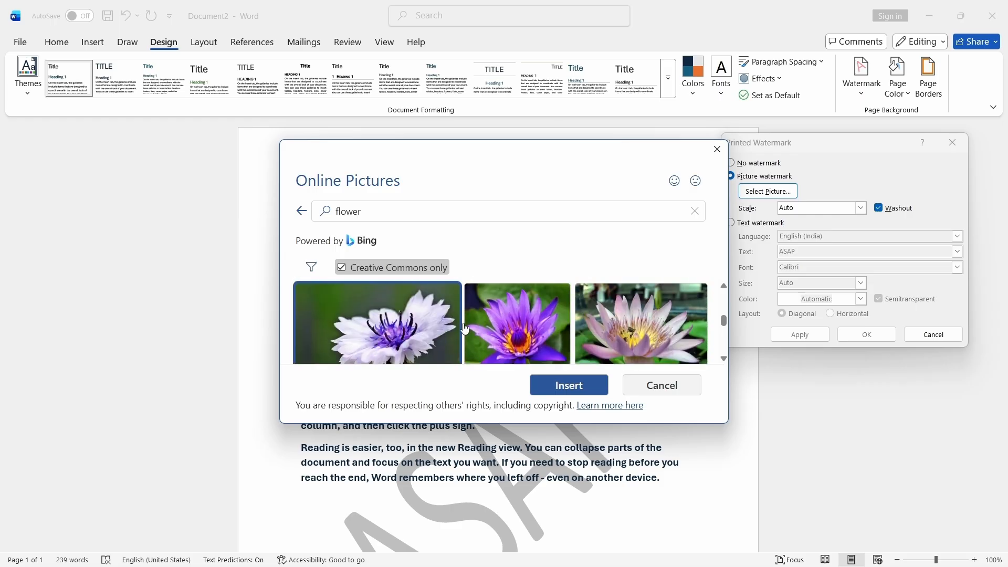
click(564, 386)
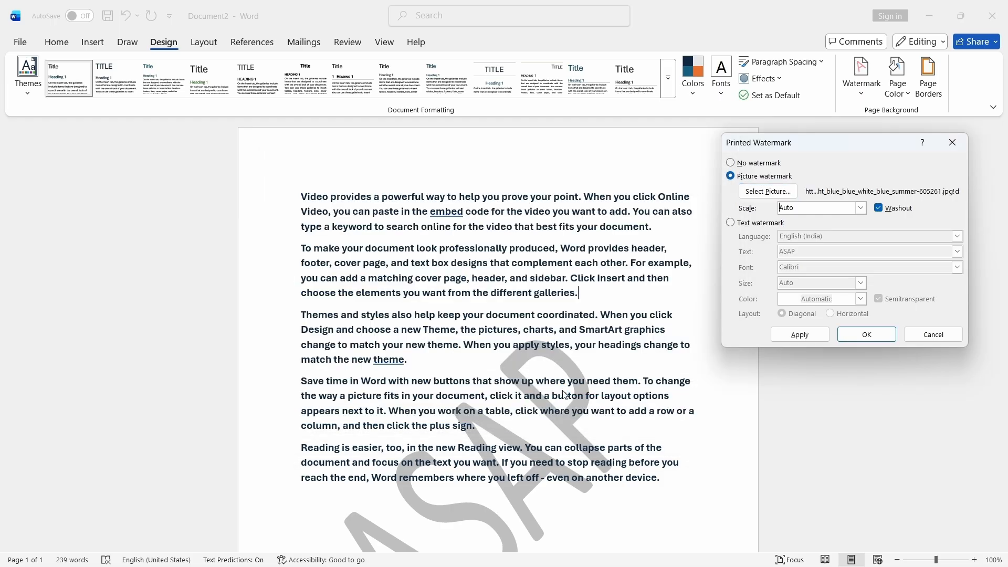
- Apply the picture watermark with Washout turned off and close the watermark dialog
click(827, 335)
click(878, 209)
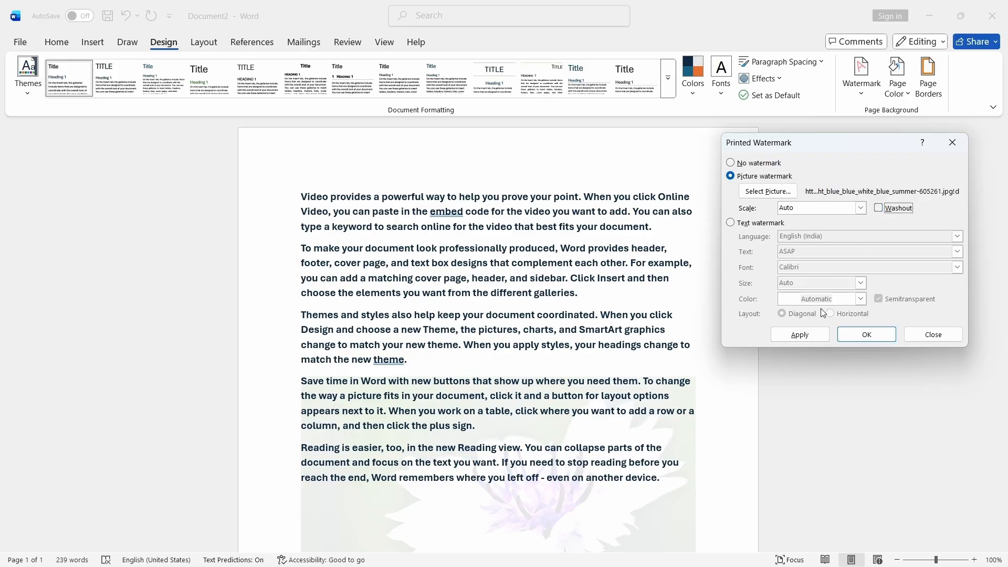
click(813, 335)
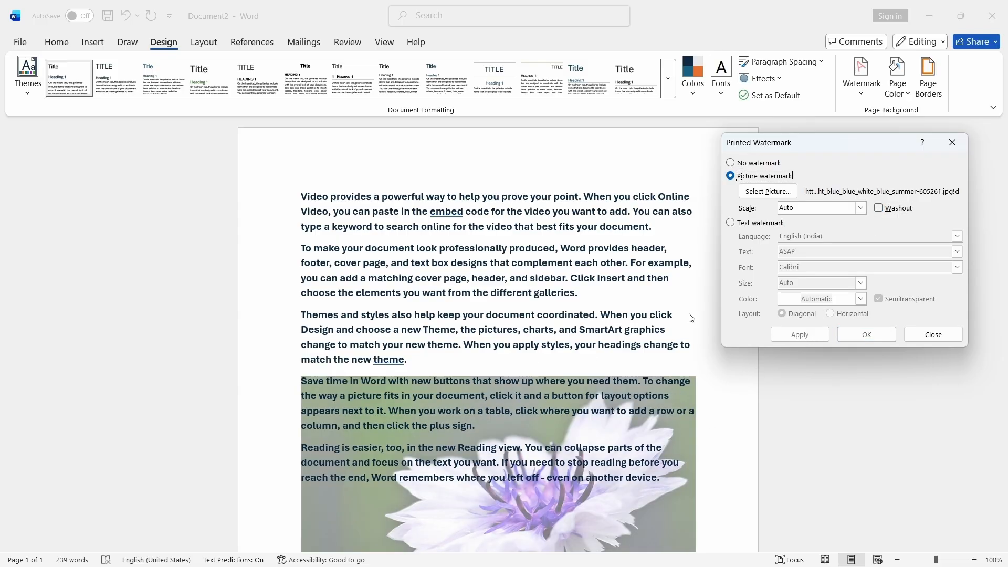
click(952, 143)
- Fill the page background with the 81OXEQrFPTL picture from the Downloads folder
scroll(491, 331, down, 3)
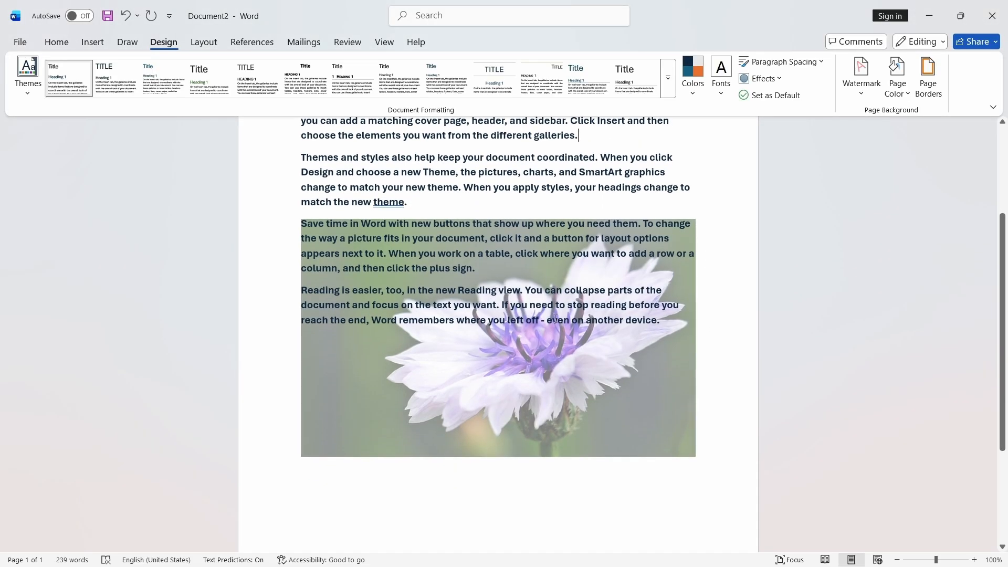
scroll(541, 336, up, 1)
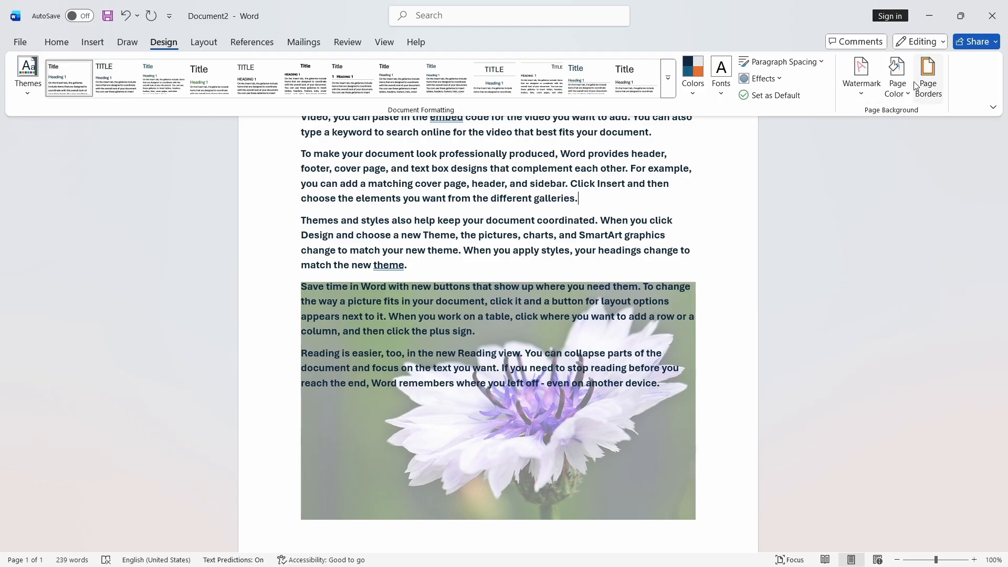
click(898, 77)
click(867, 400)
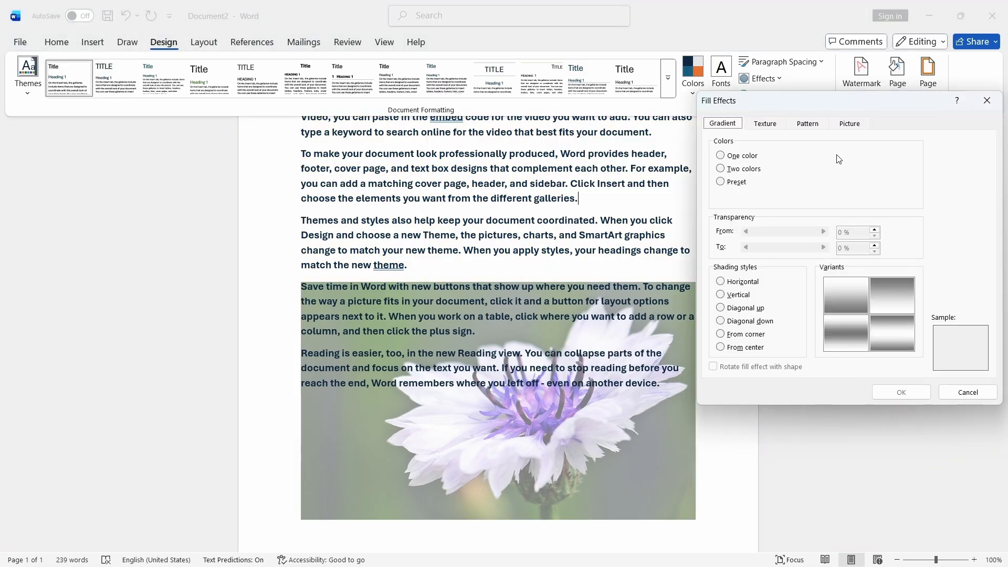
click(848, 124)
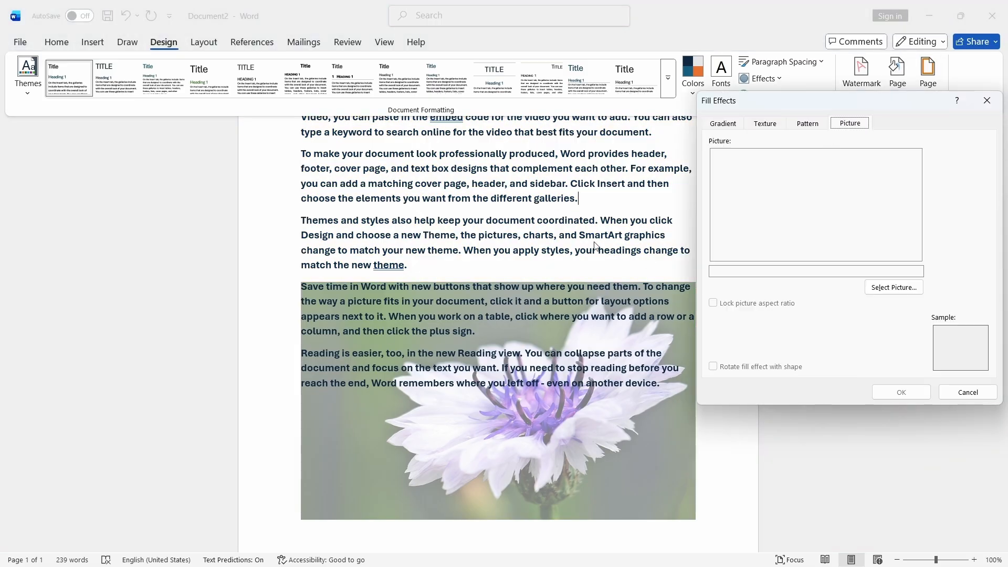
click(894, 288)
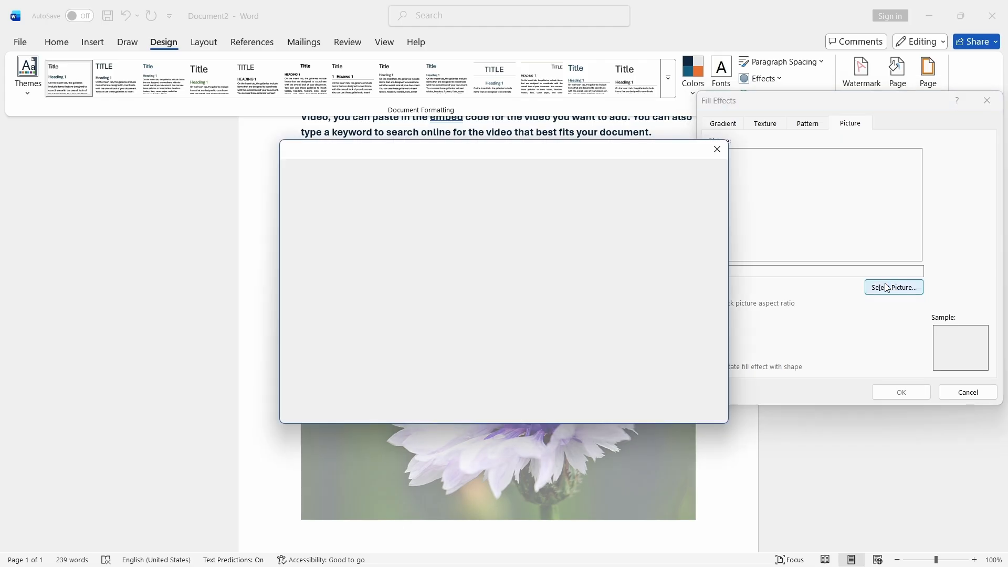
click(371, 220)
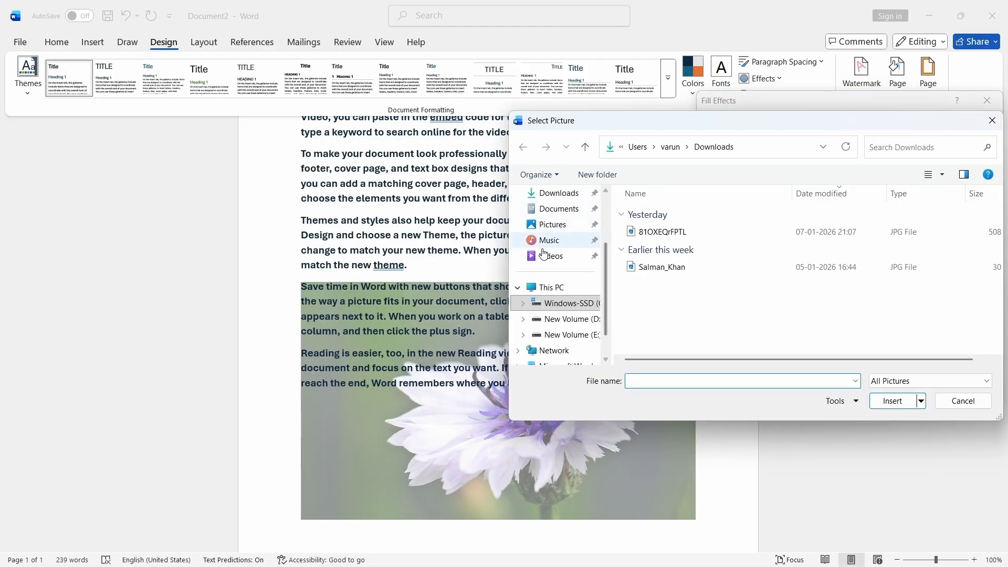
click(559, 210)
click(559, 192)
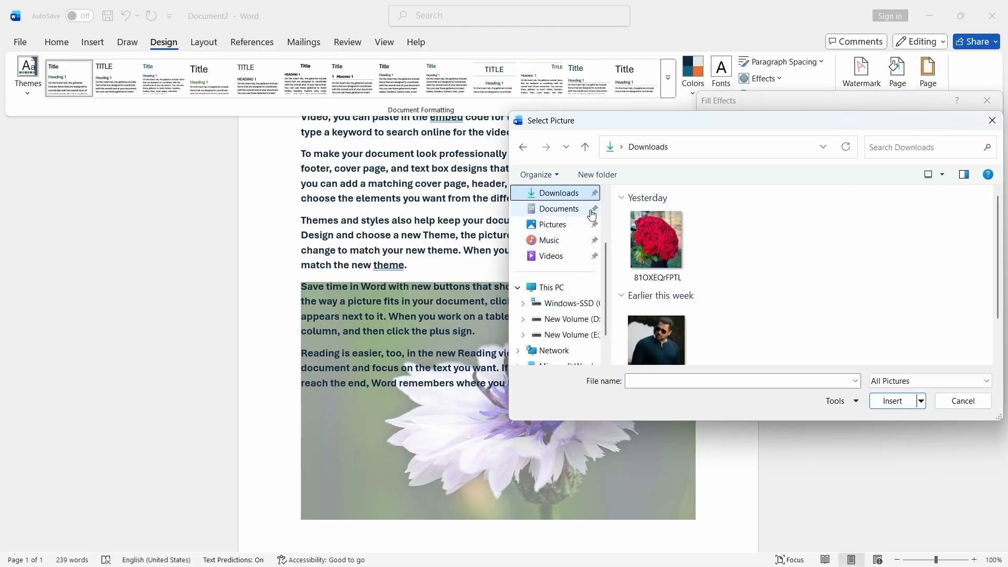
click(654, 242)
click(882, 403)
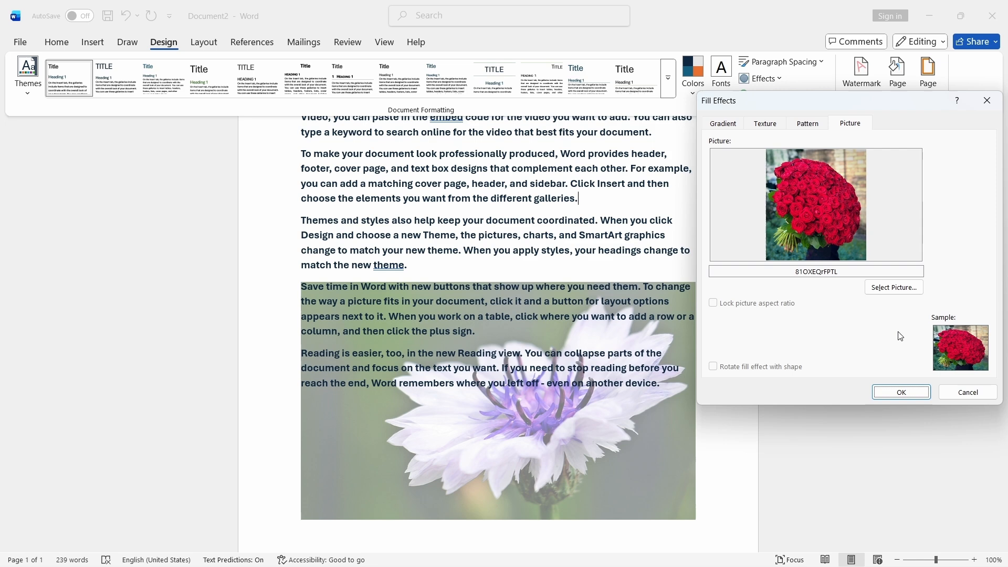
click(902, 392)
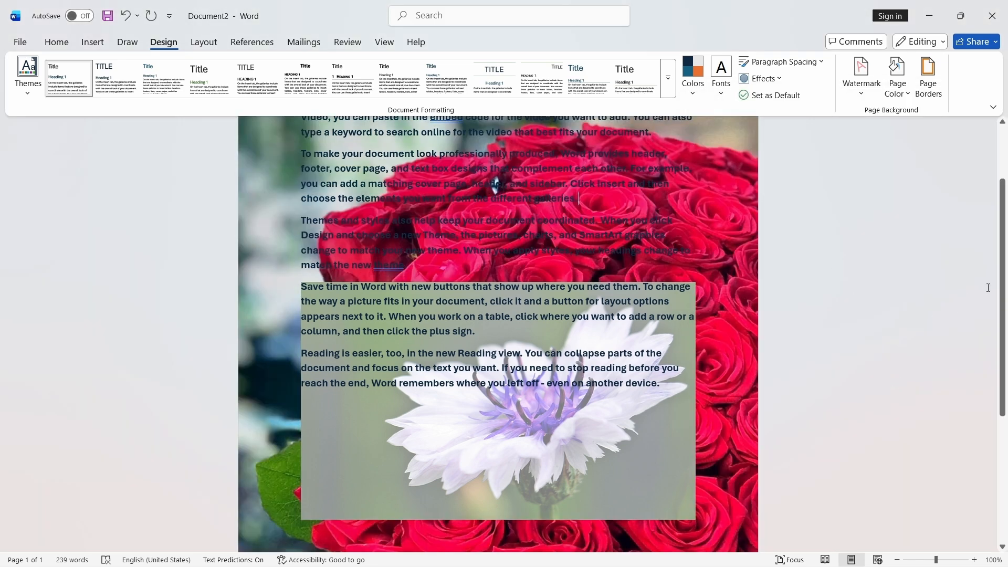
- Scroll through the page to examine the picture background and watermark
drag(1004, 288, 1007, 391)
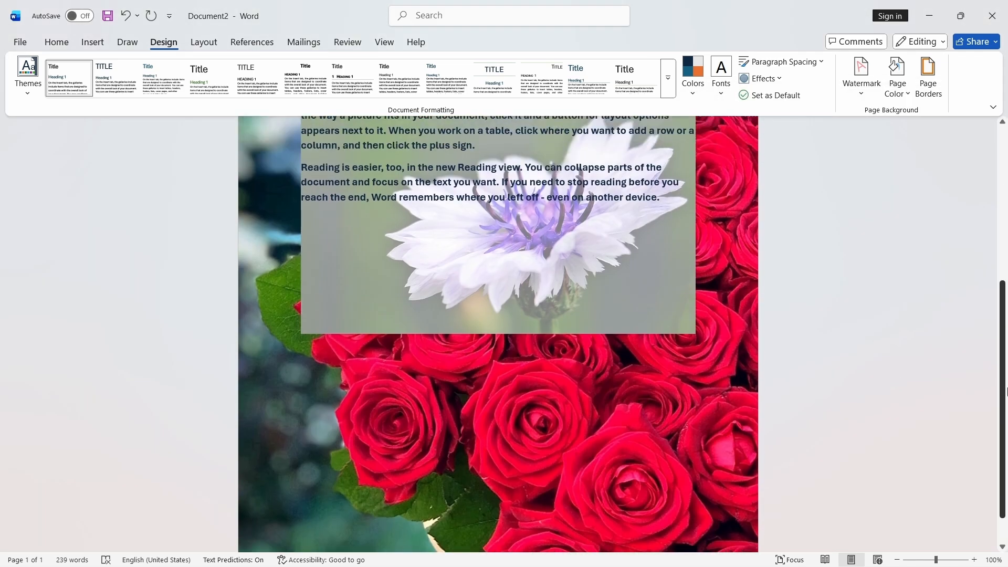
scroll(801, 279, up, 5)
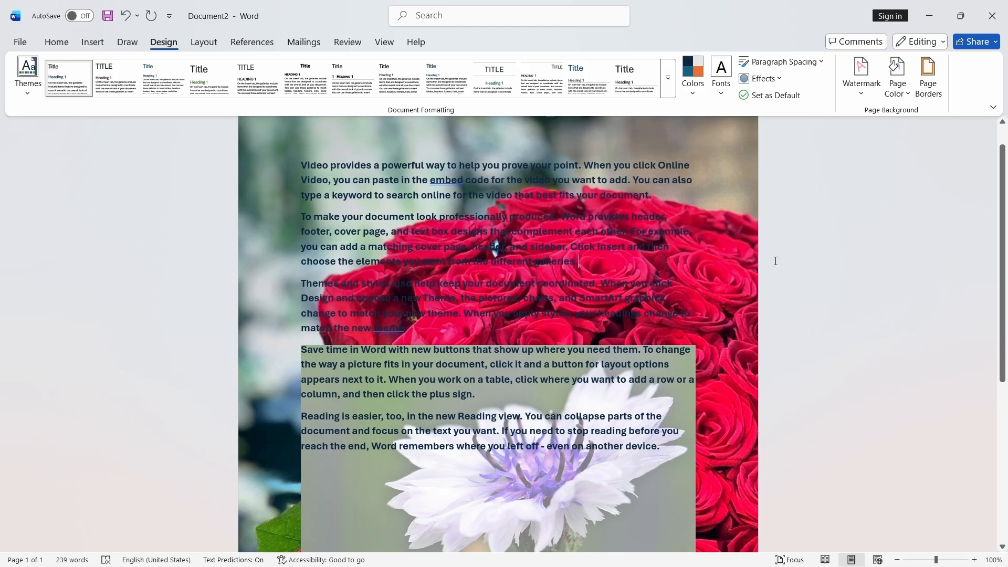
scroll(996, 209, up, 1)
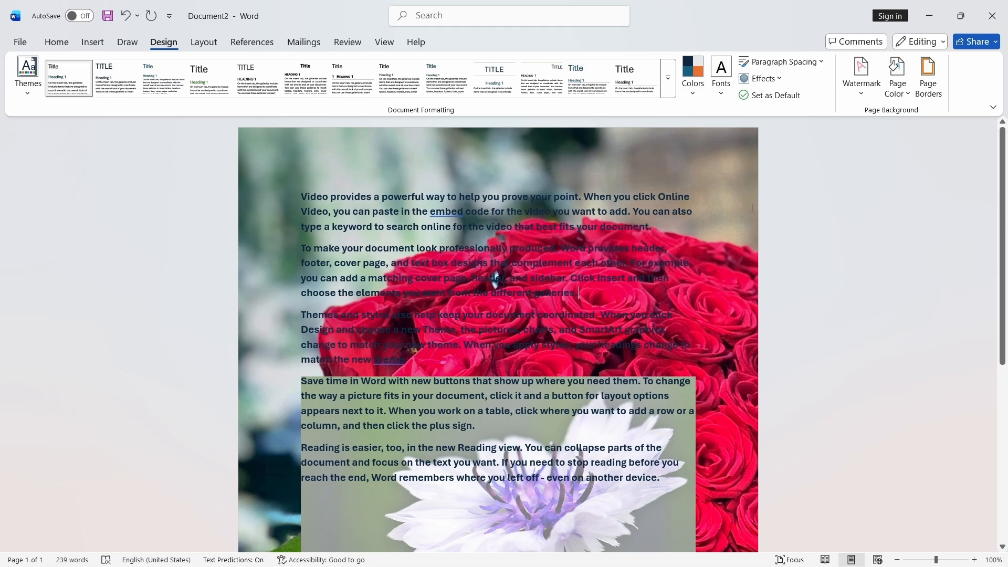
scroll(491, 234, down, 3)
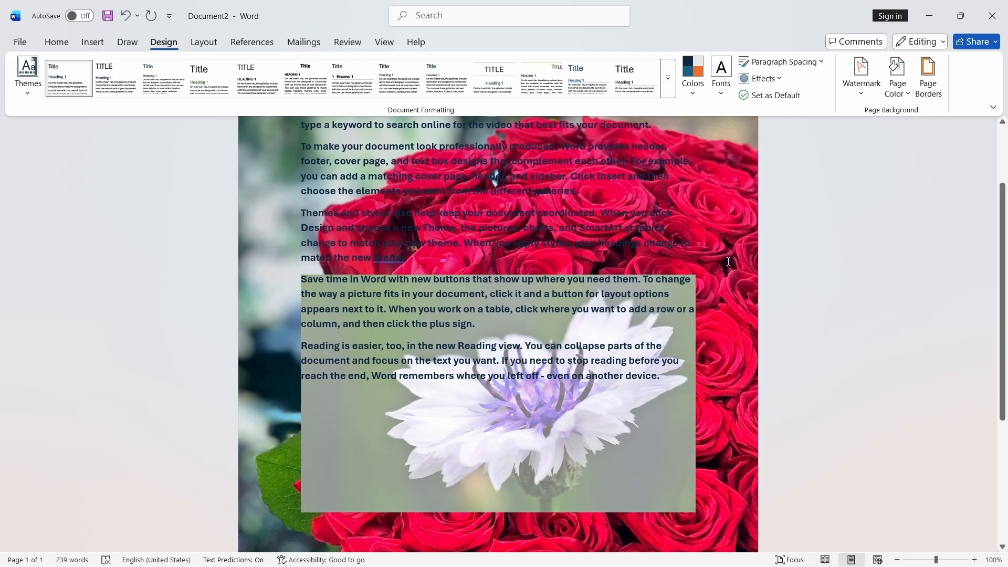
click(897, 84)
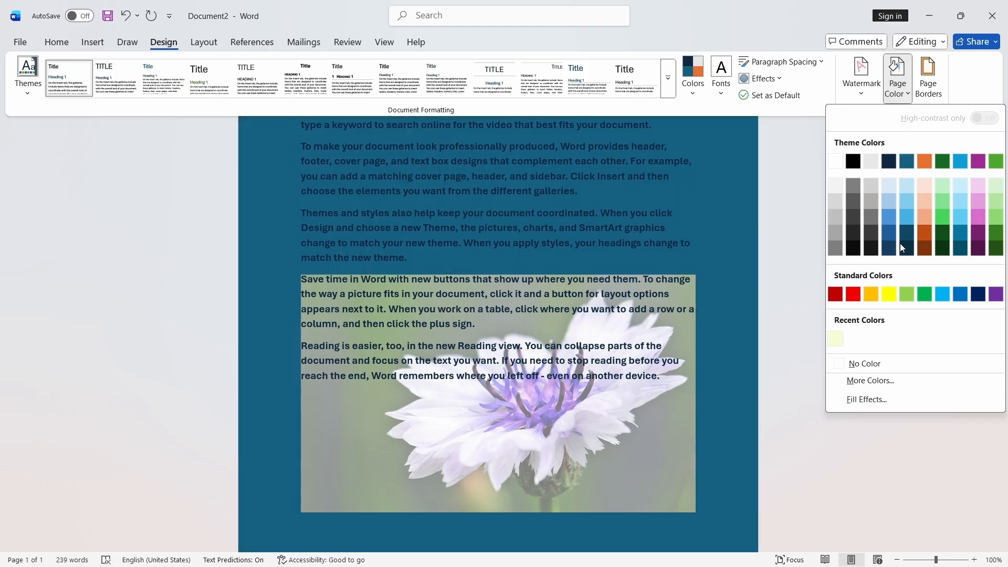
click(866, 400)
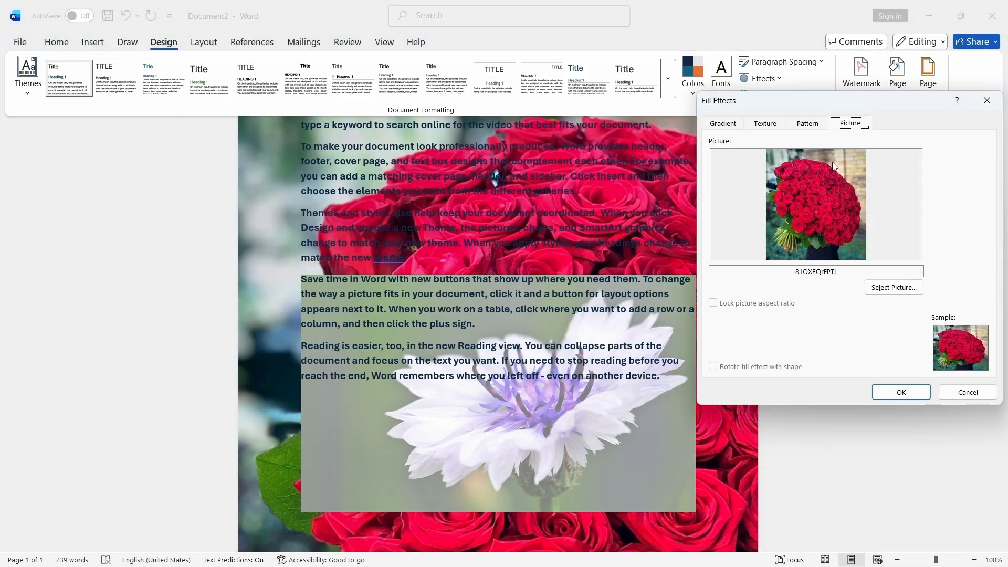
click(988, 104)
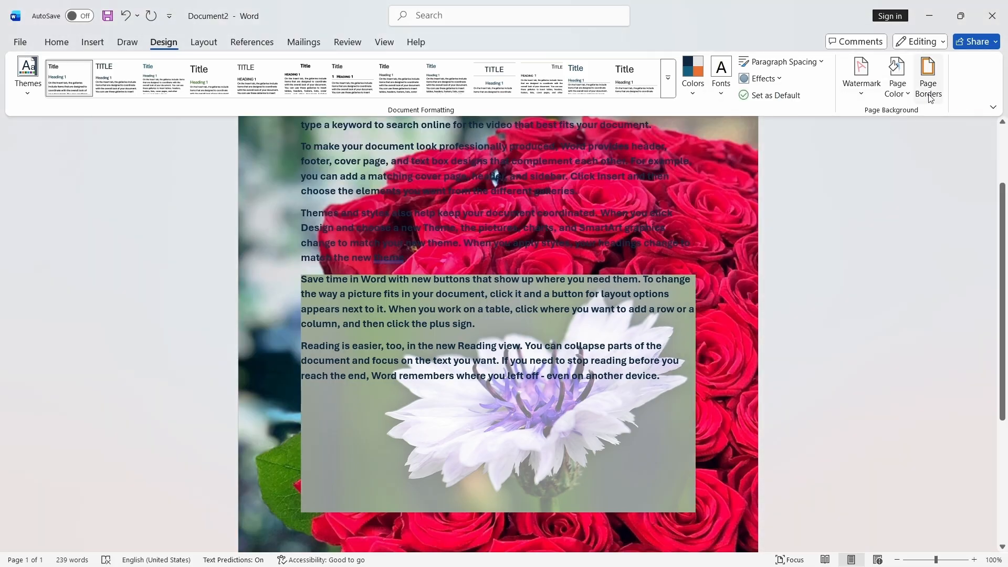
scroll(669, 220, up, 2)
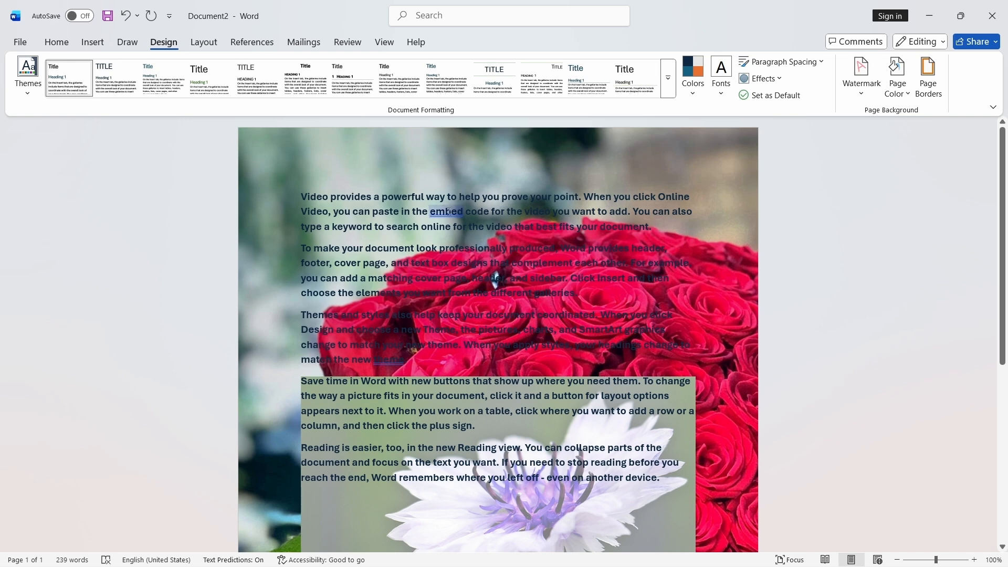
- Close the document without saving changes
key(ctrl+w)
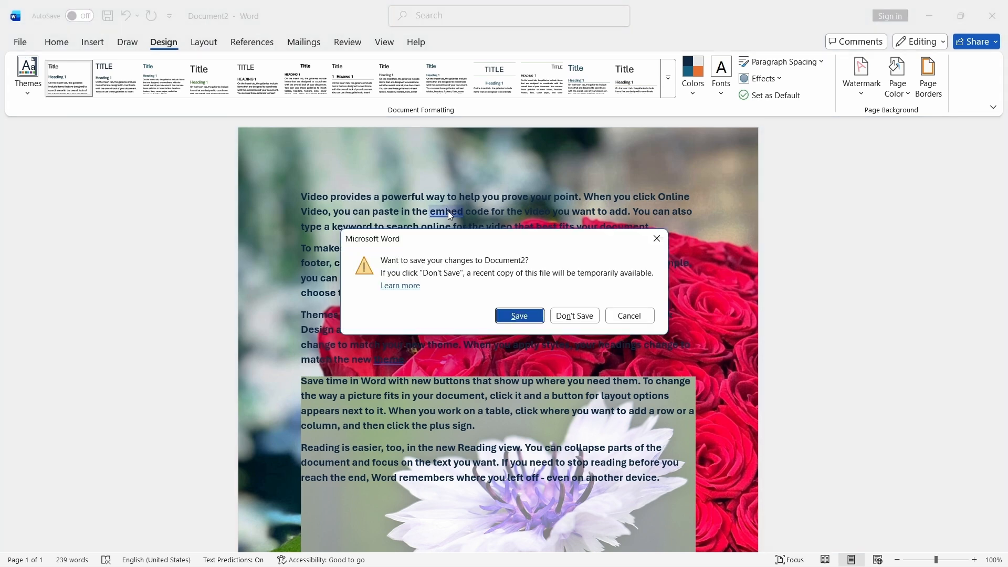
key(Tab)
key(Return)
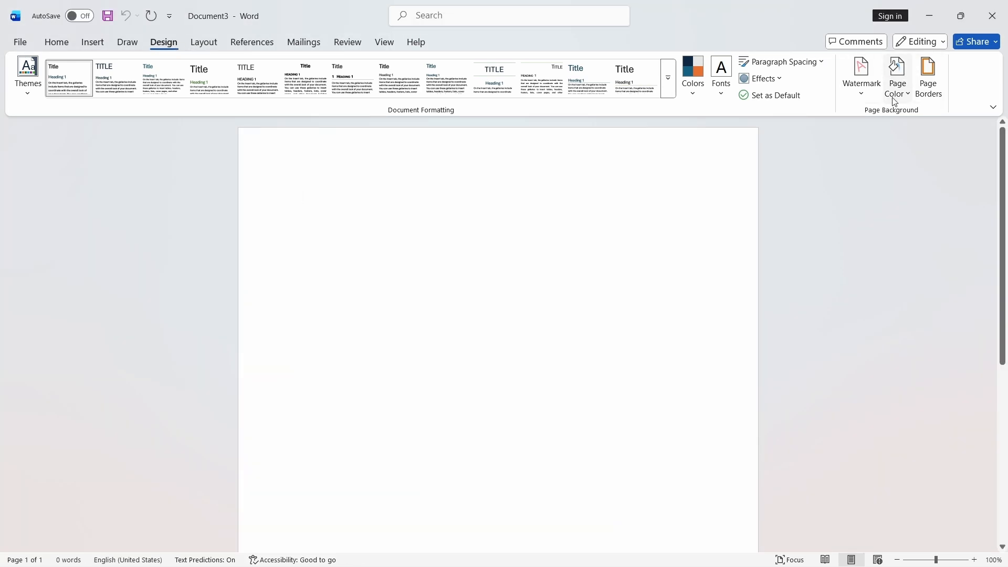
- Paste the sample text into the blank document and add a black double-line box page border around the whole document
text(Video provides a powerful way to help you prove your point. When you click Online Video, you can paste in the embed code for the video you want to add. You can also type a keyword to search online for the video that best fits your document. To make your document look professionally produced, Word provides header, footer, cover page, and text box designs that complement each other. For example, you can add a matching cover page, header, and sidebar. Click Insert and then choose the elements you want from the different galleries. Themes and styles also help keep your document coordinated. When you click Design and choose a new Theme, the pictures, charts, and SmartArt graphics change to match your new theme. When you apply styles, your headings change to match the new theme. Save time in Word with new buttons that show up where you need them. To change the way a picture fits in your document, click it and a button for layout options appears next to it. When you work on a table, click where you want to add a row or a column, and then click the plus sign. Reading is easier, too, in the new Reading view. You can collapse parts of the document and focus on the text you want. If you need to stop reading before you reach the end, Word remembers where you left off - even on another device.)
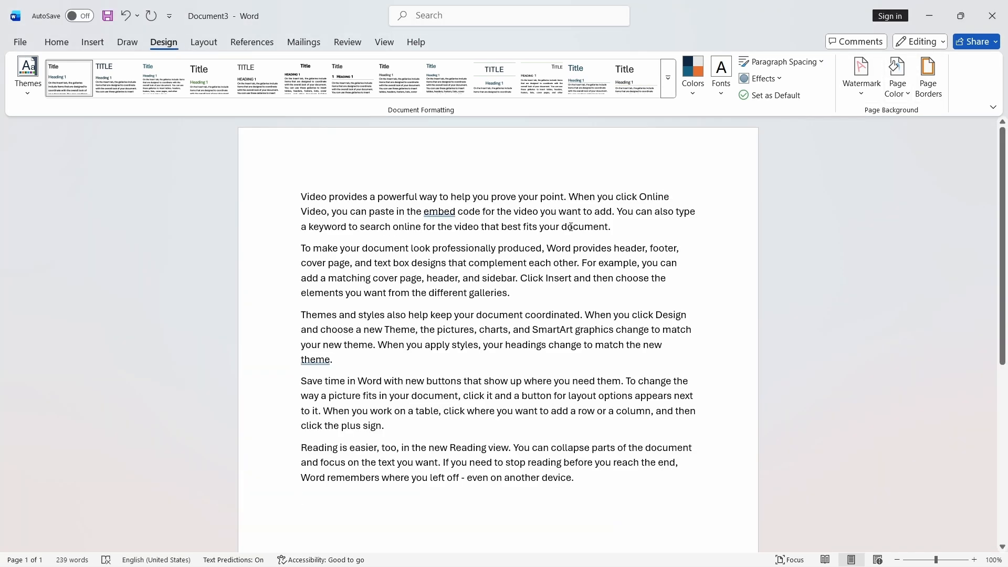
click(926, 82)
mouse_move(812, 100)
mouse_down()
mouse_move(785, 165)
mouse_move(539, 178)
mouse_up()
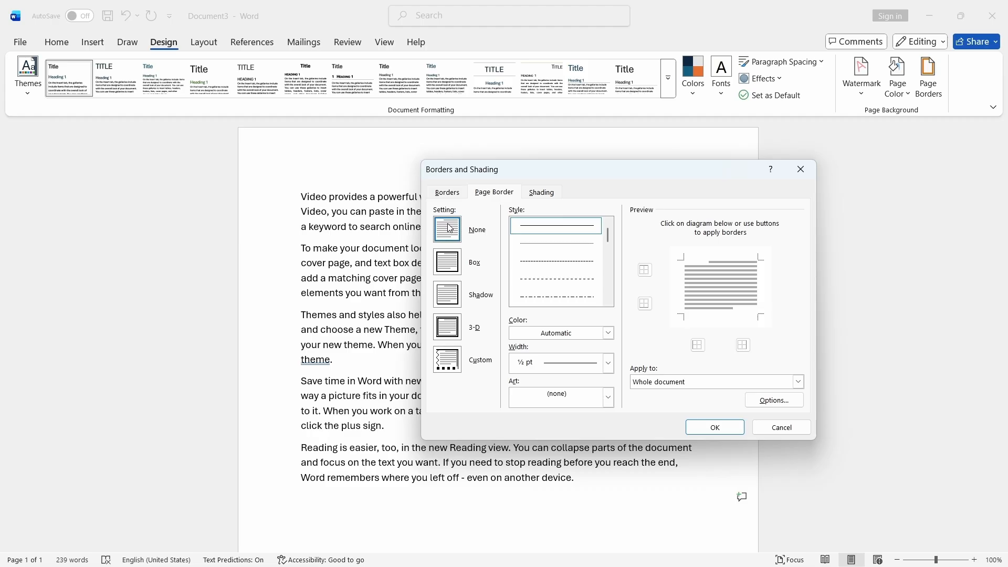
drag(581, 181, 531, 148)
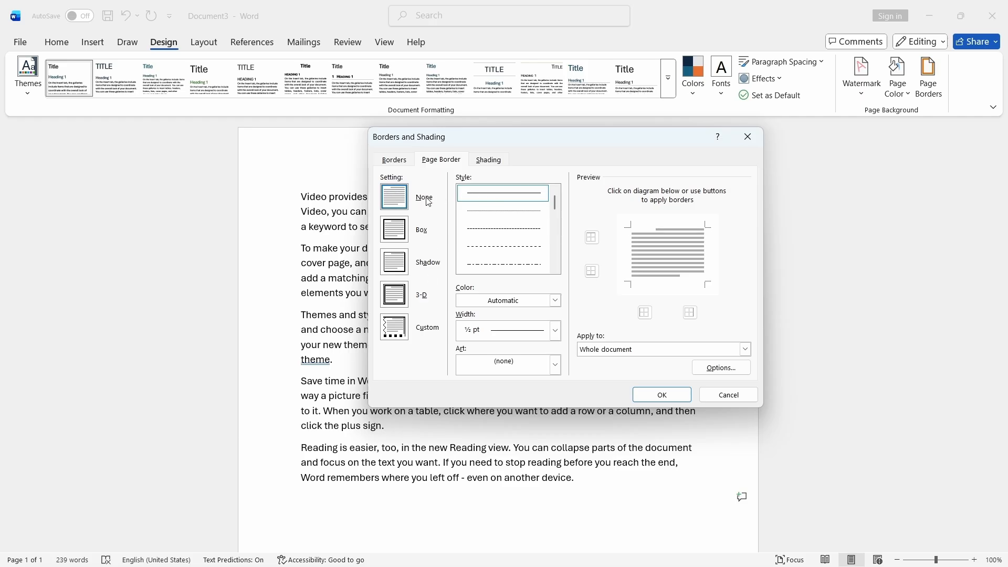
click(395, 230)
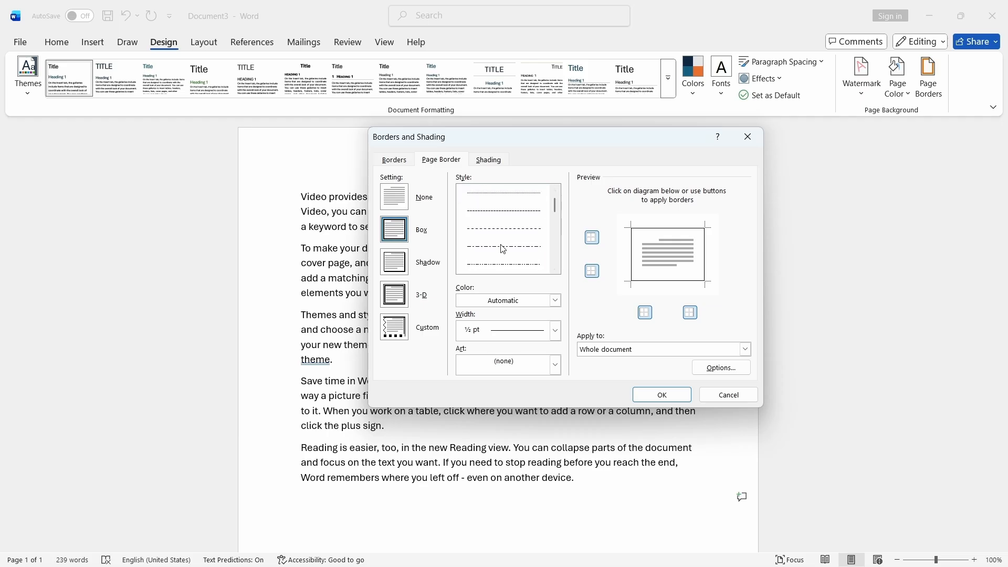
scroll(505, 252, down, 5)
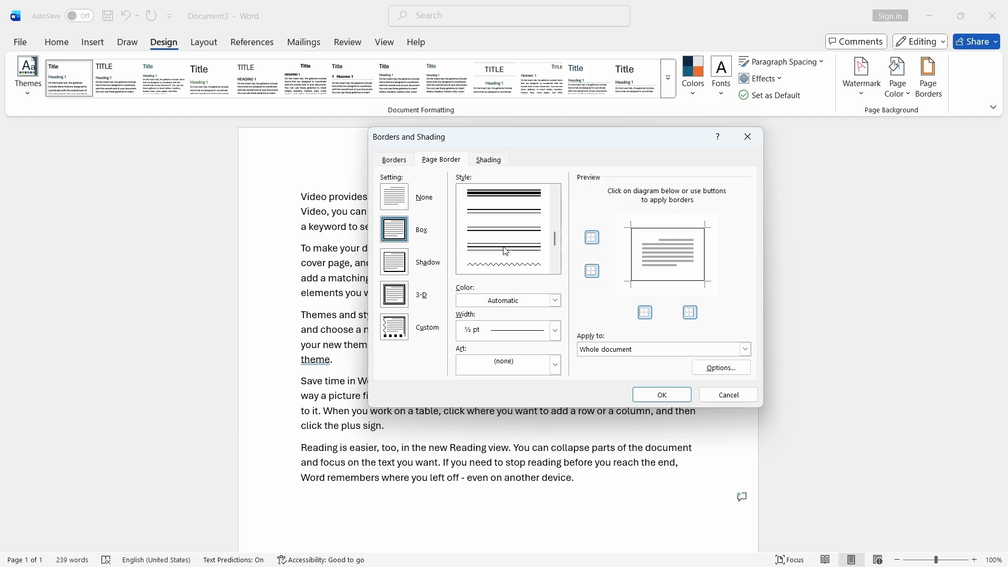
click(511, 229)
click(651, 394)
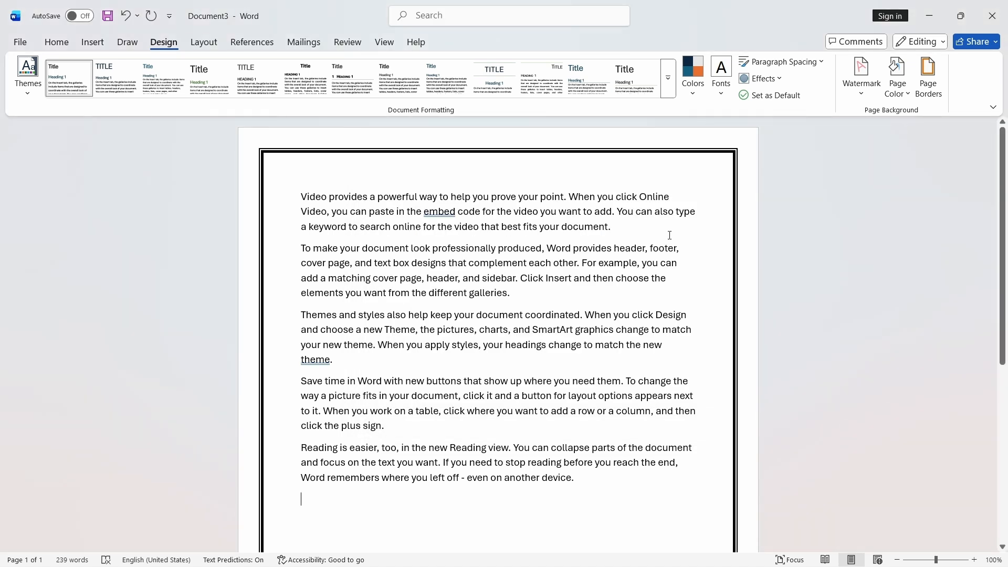
- Reapply the thick double-line style to the page border
click(928, 79)
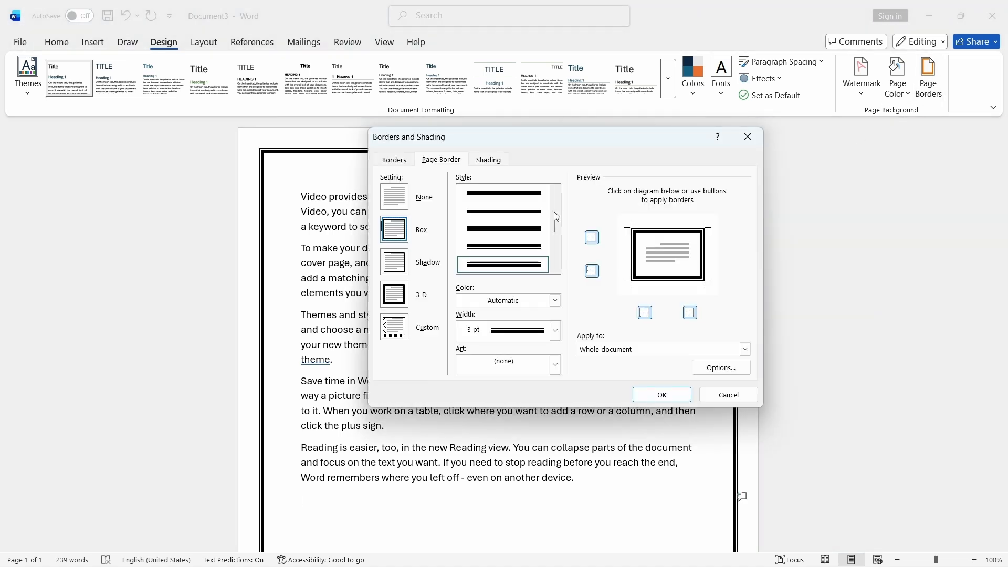
scroll(499, 239, up, 1)
click(503, 229)
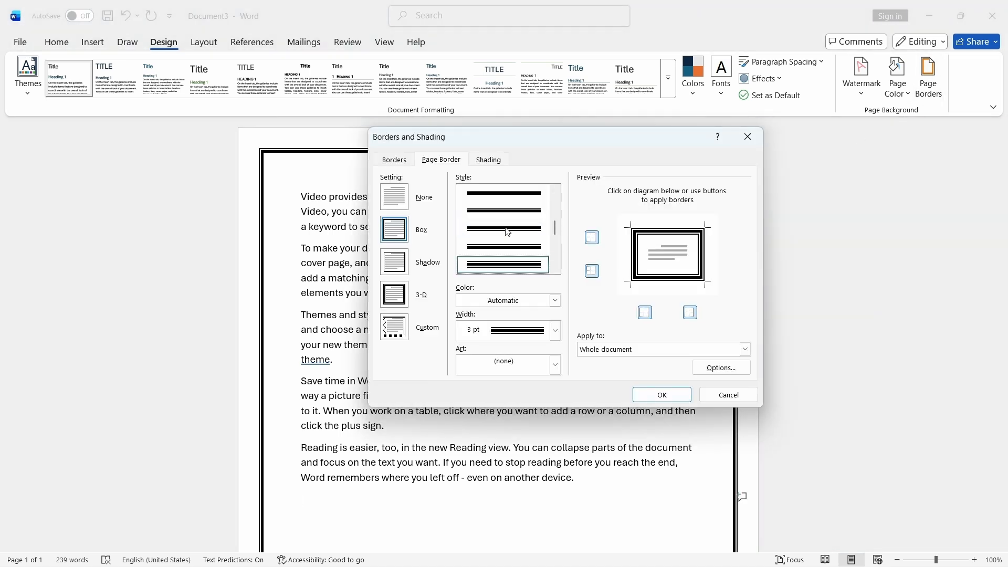
click(663, 395)
- Colour the page border orange from the theme colours
click(929, 79)
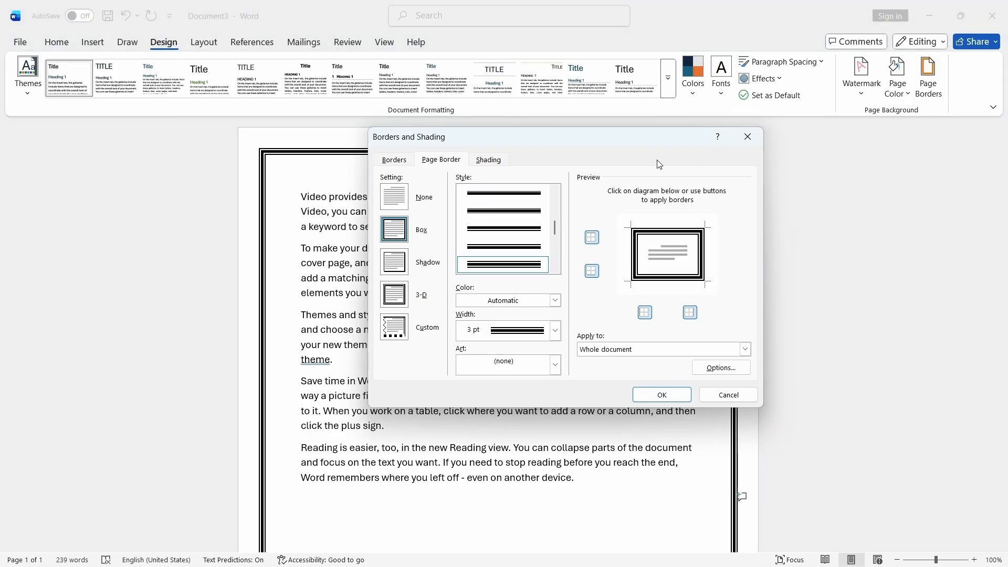
mouse_move(619, 143)
mouse_down()
mouse_move(665, 87)
mouse_move(691, 86)
mouse_up()
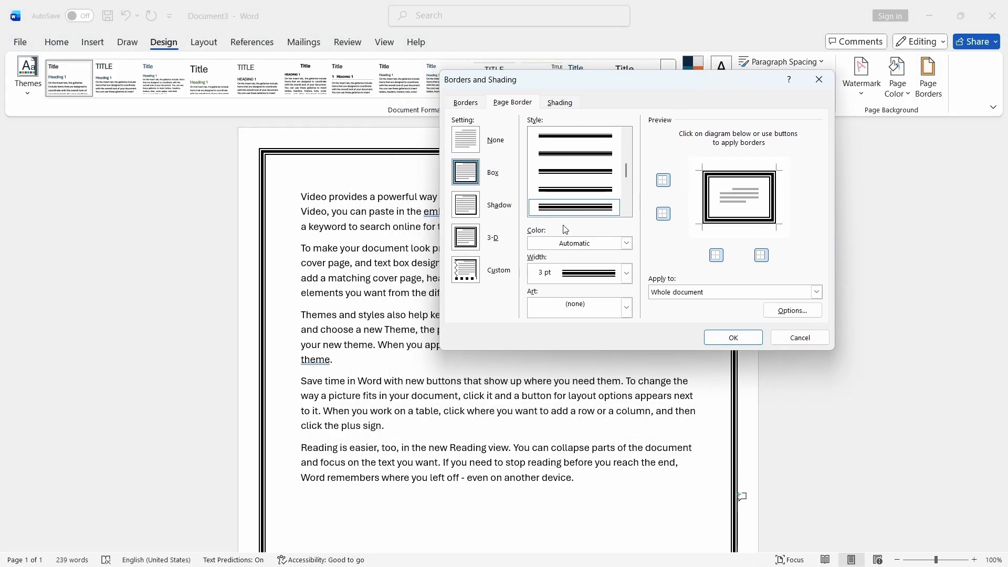
click(627, 243)
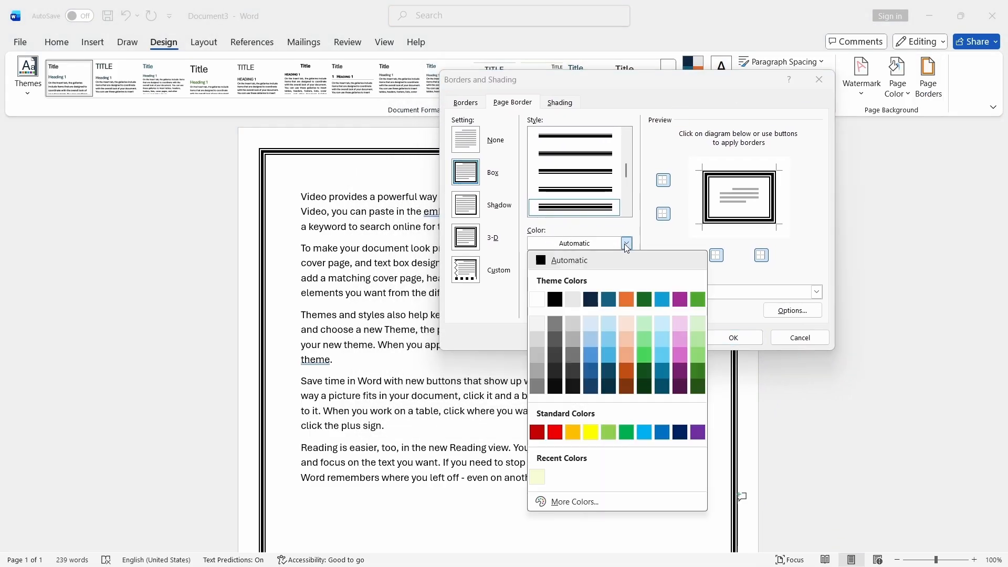
click(626, 299)
click(730, 338)
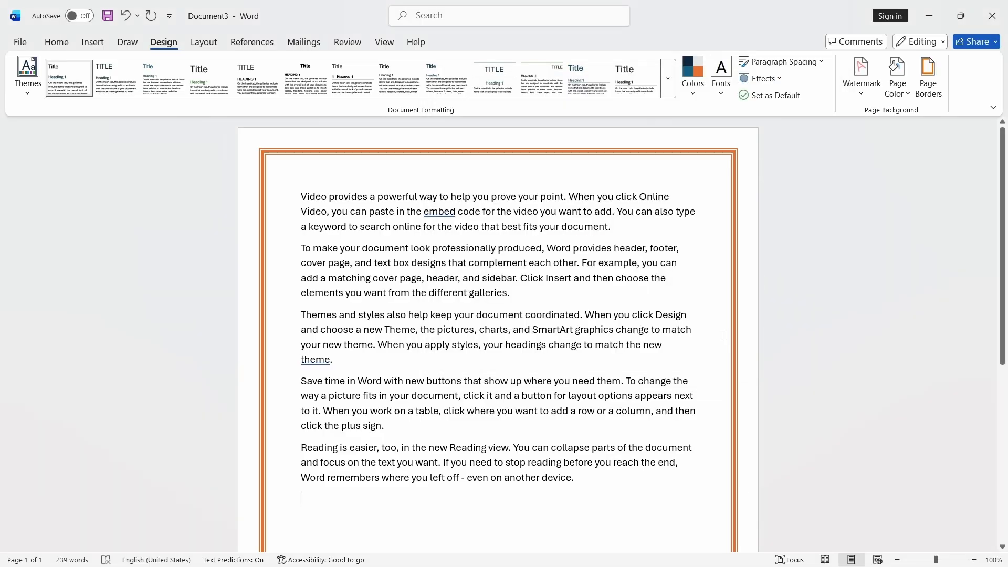
- Change the page border colour to dark purple
click(929, 79)
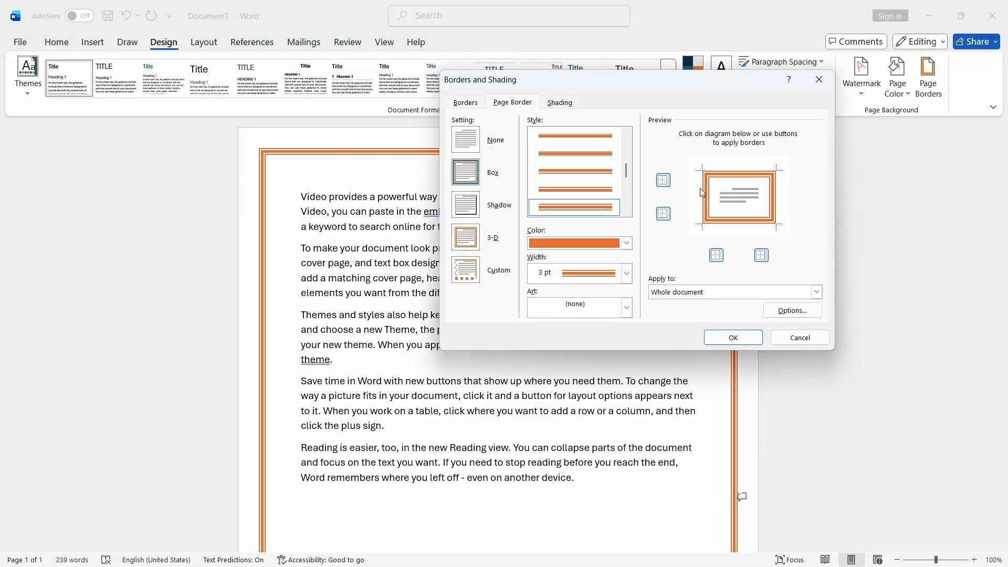
click(626, 243)
click(680, 387)
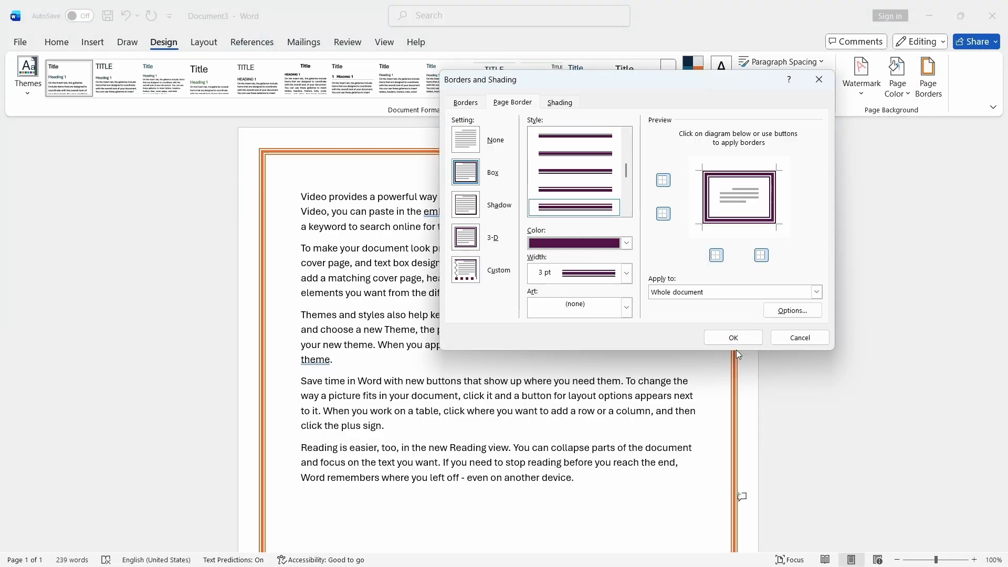
click(734, 337)
- Set the page border width to 4½ pt
click(930, 94)
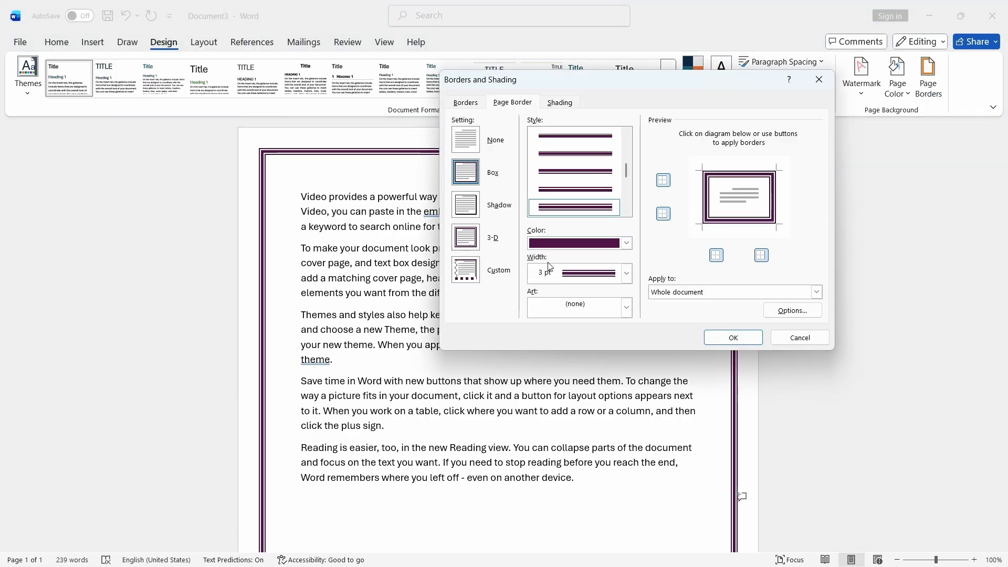
click(625, 274)
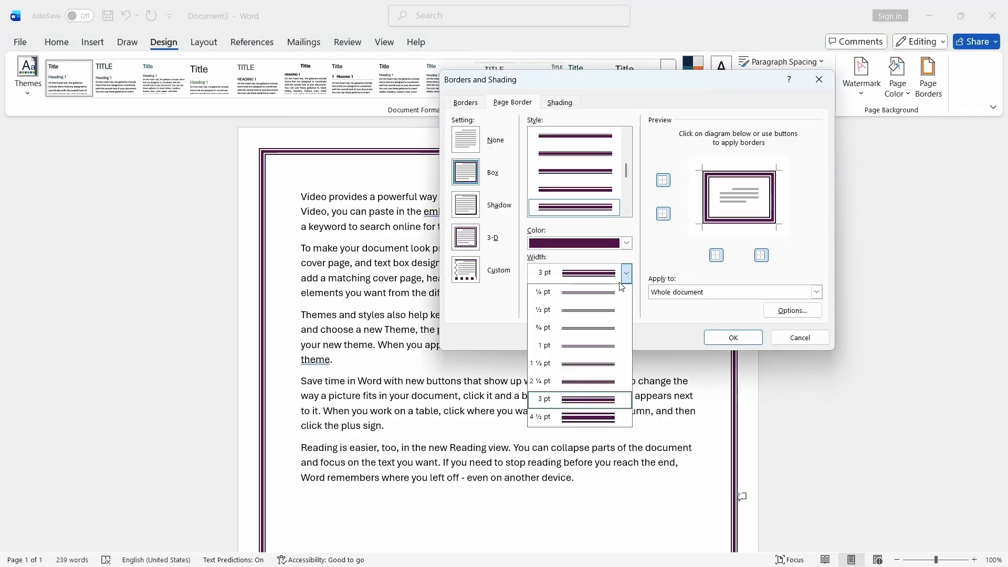
click(583, 418)
click(734, 338)
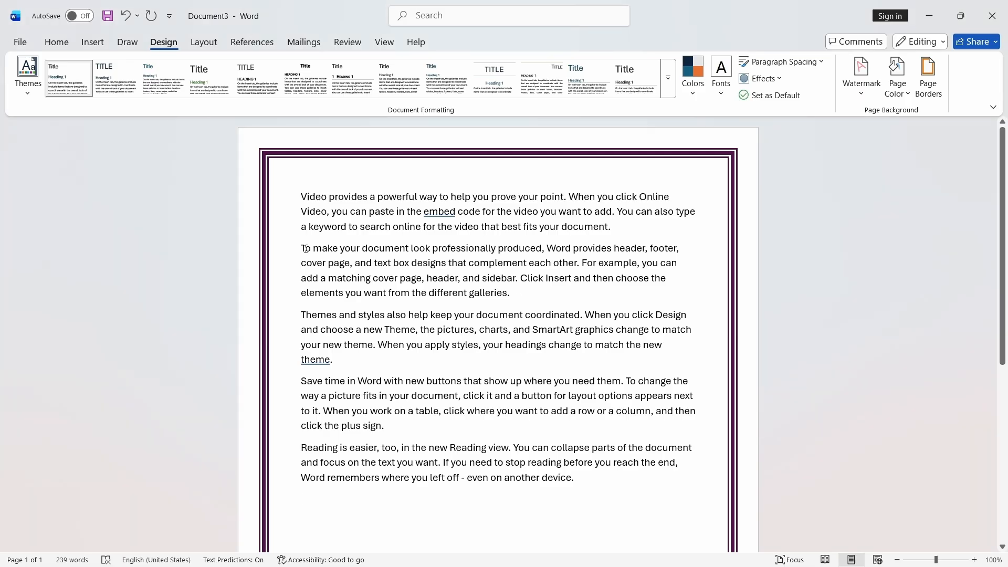
- Change the page border to a single solid line style with a ¾ pt width
click(929, 94)
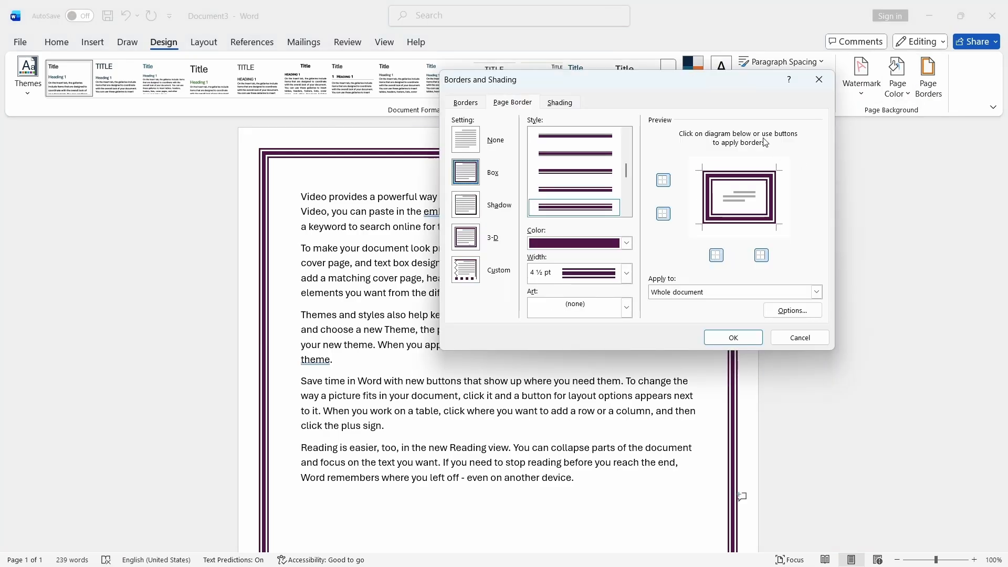
drag(683, 76, 785, 88)
scroll(679, 189, up, 3)
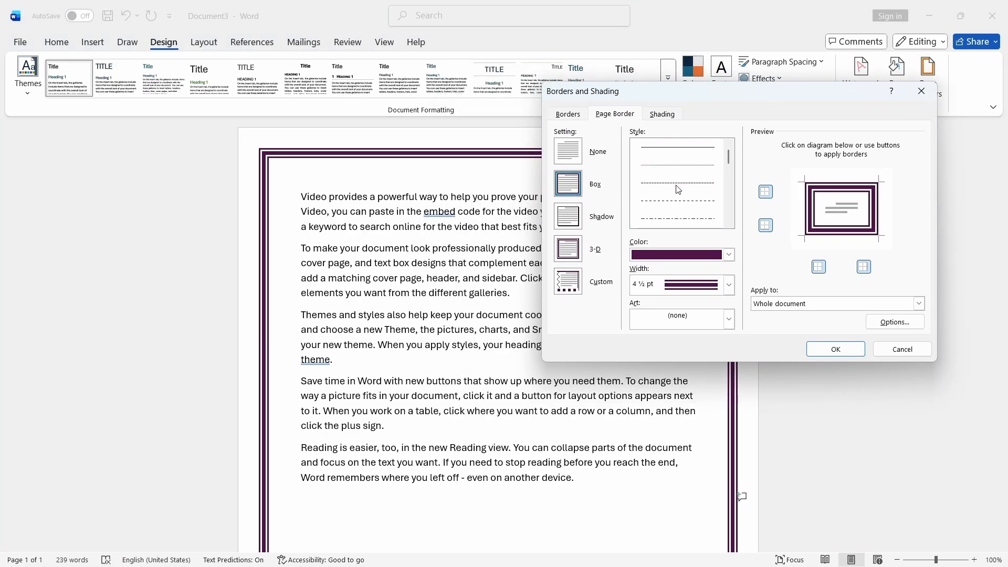
scroll(679, 189, down, 5)
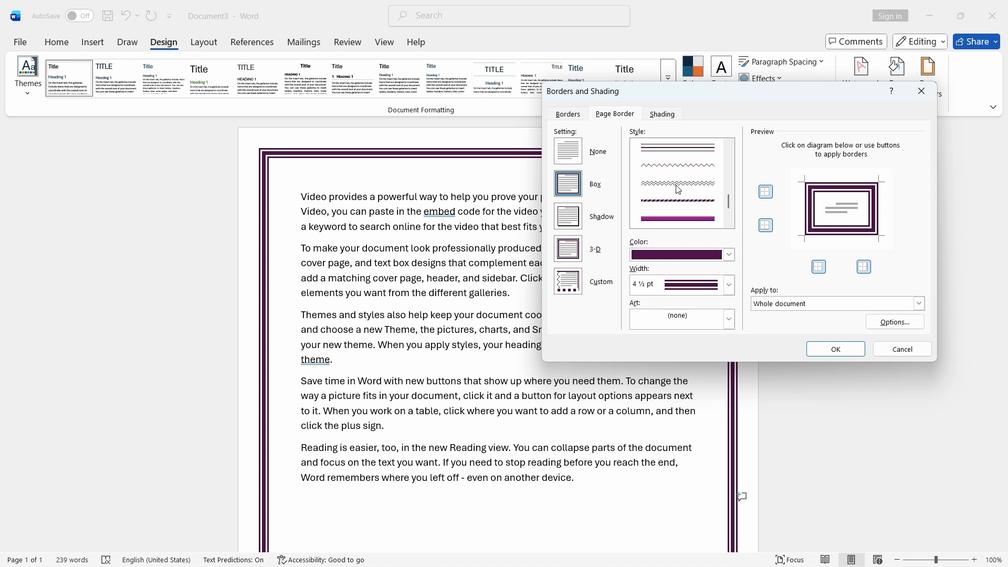
scroll(677, 168, down, 3)
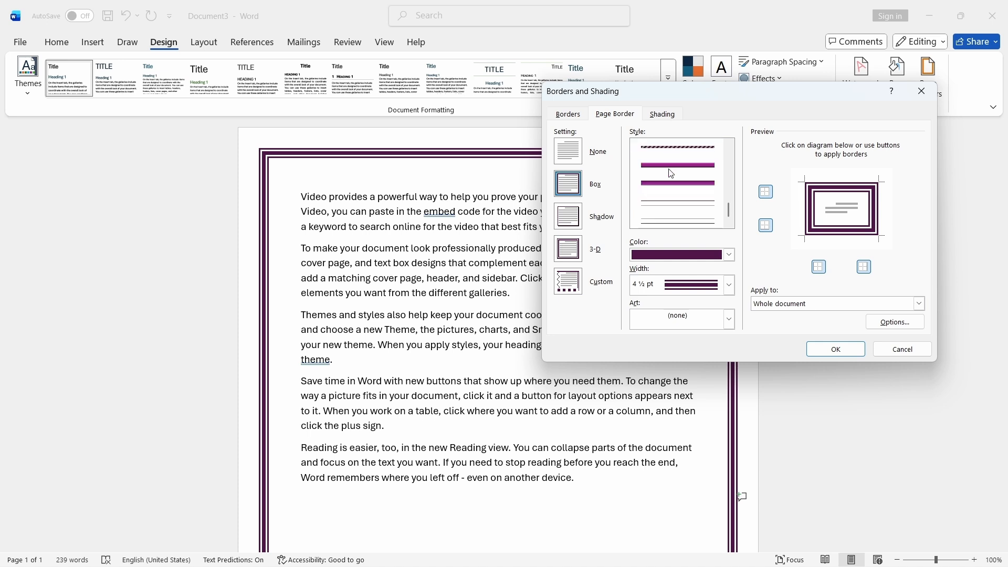
click(678, 220)
click(729, 289)
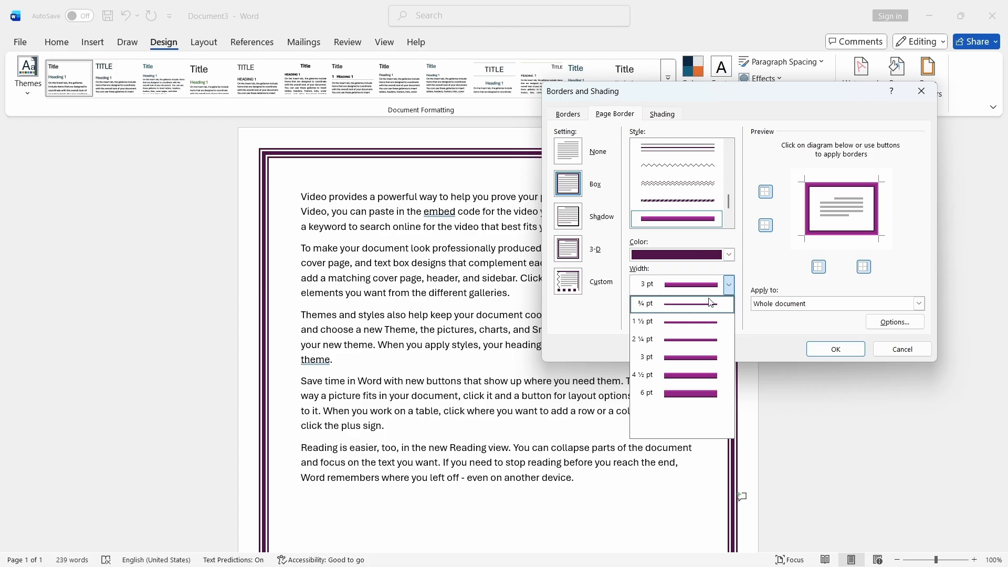
click(728, 290)
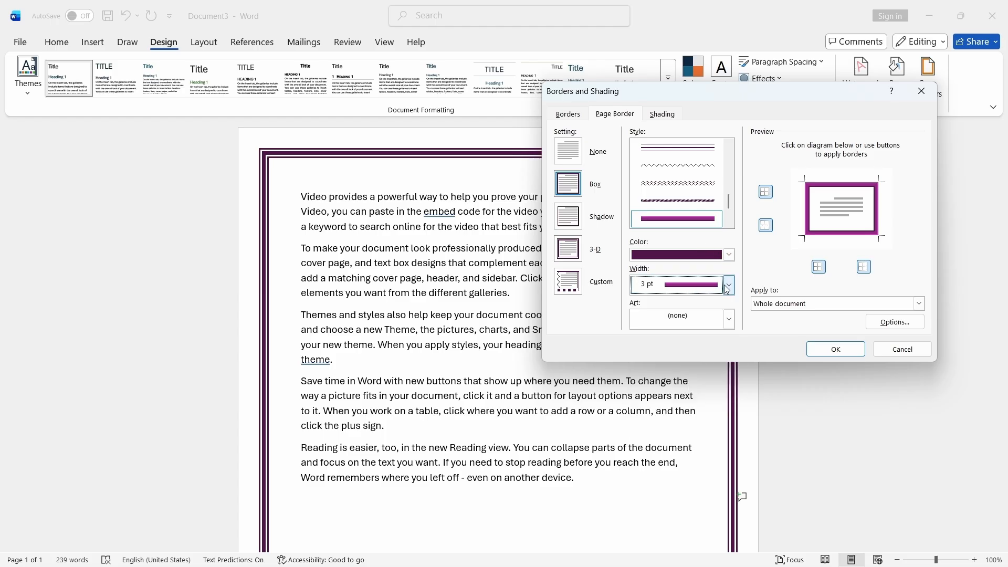
click(728, 290)
click(700, 307)
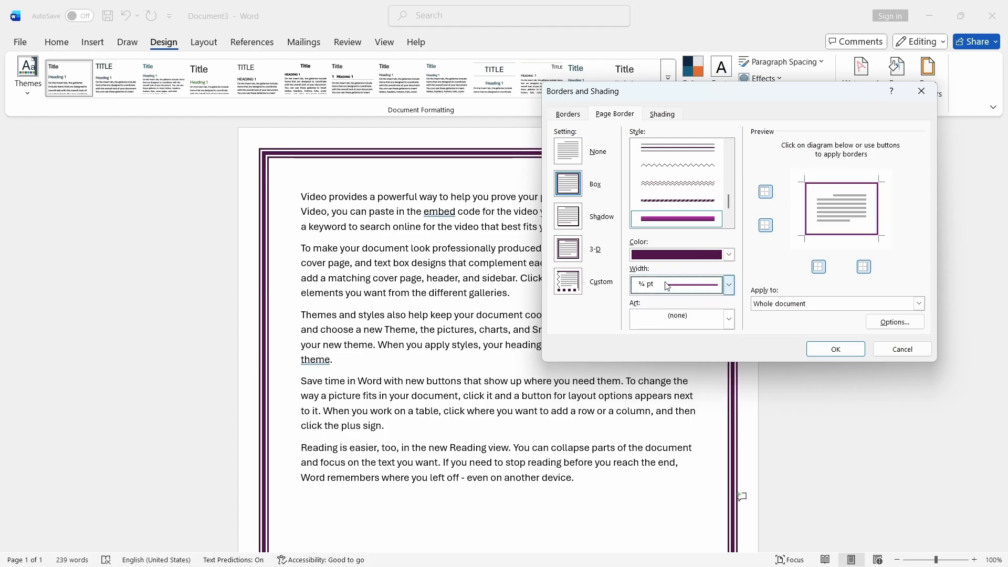
click(835, 350)
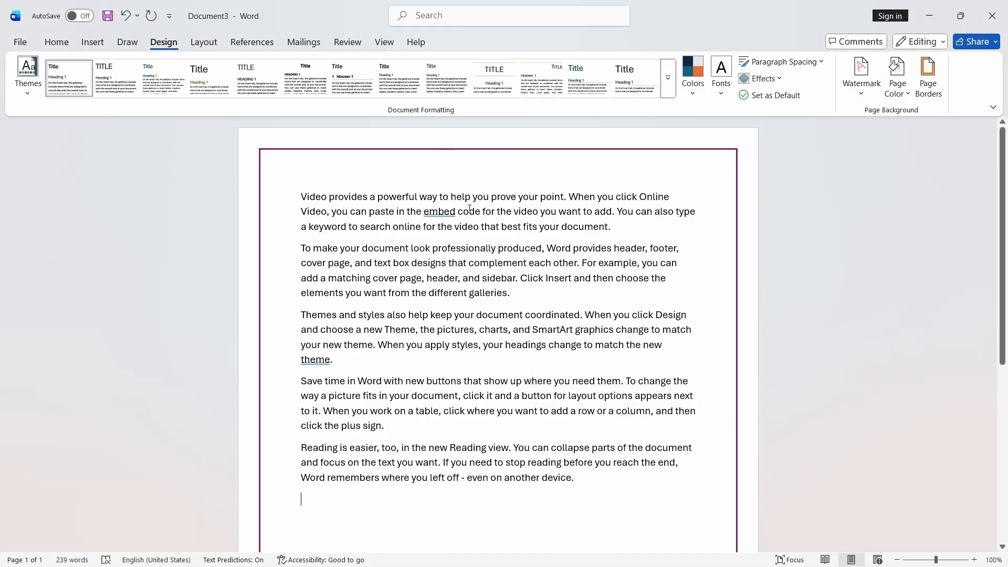
- Set the page border width to 6 pt
click(920, 93)
click(729, 285)
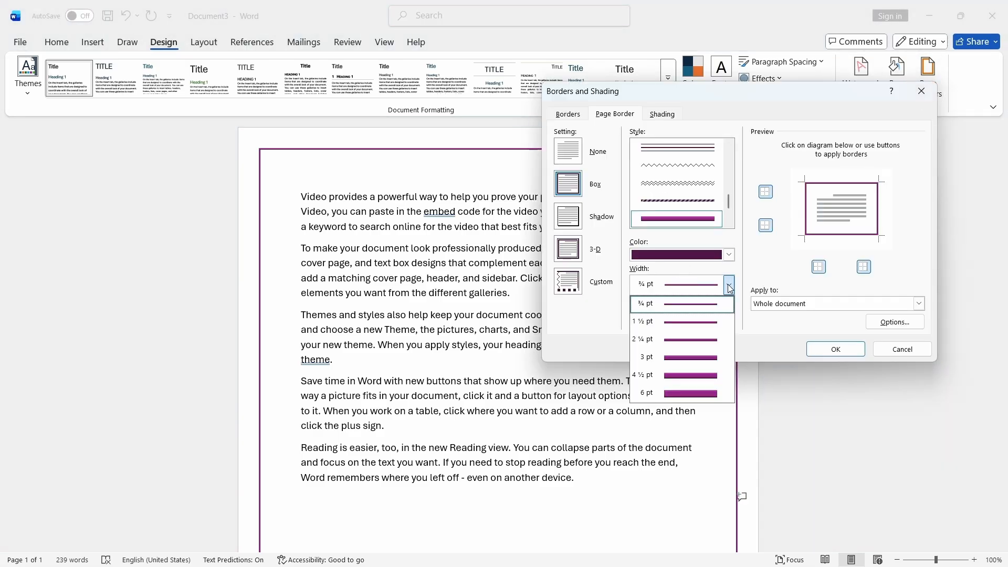
click(685, 395)
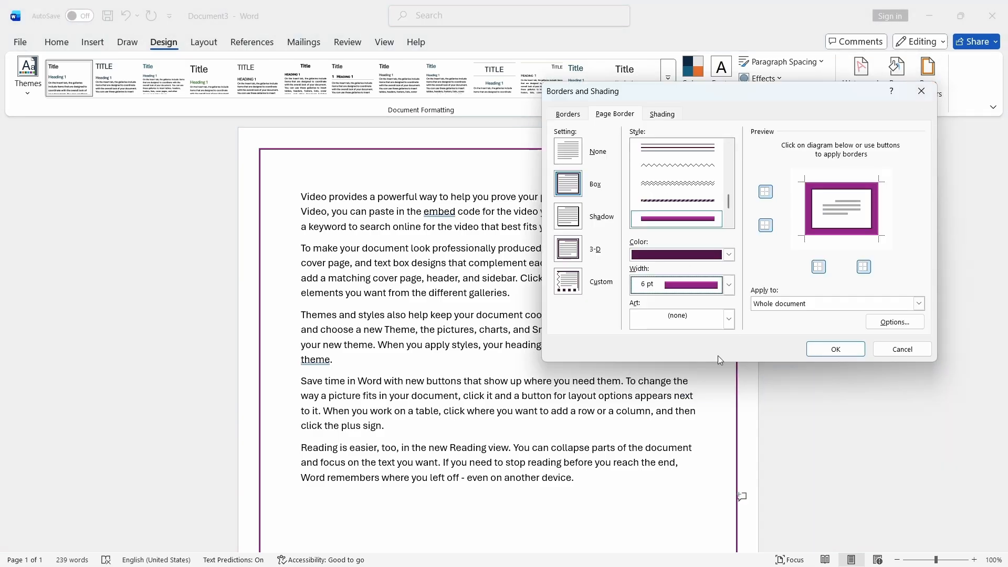
click(836, 350)
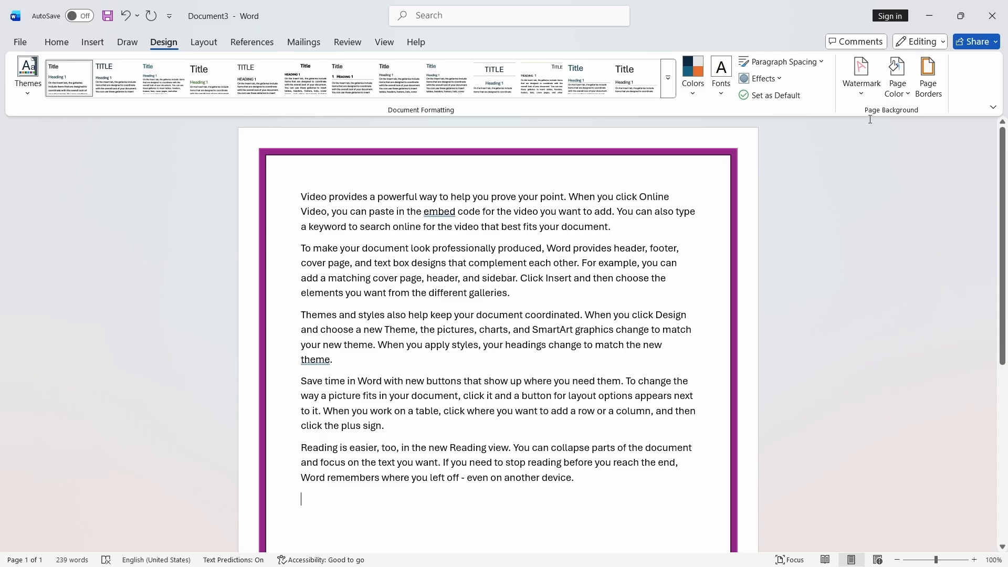
- Change the page border to a wavy line style
click(928, 76)
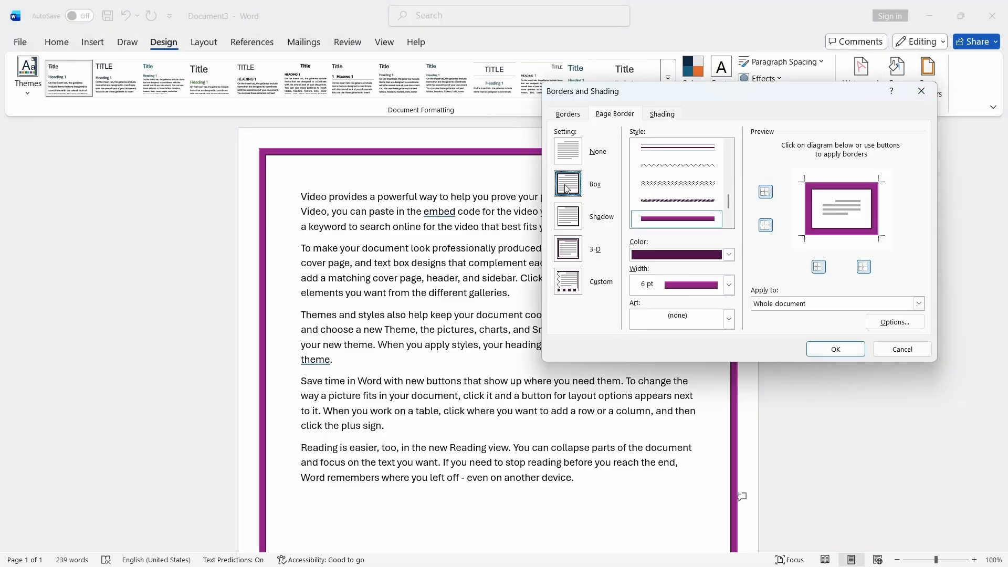
click(661, 192)
click(836, 349)
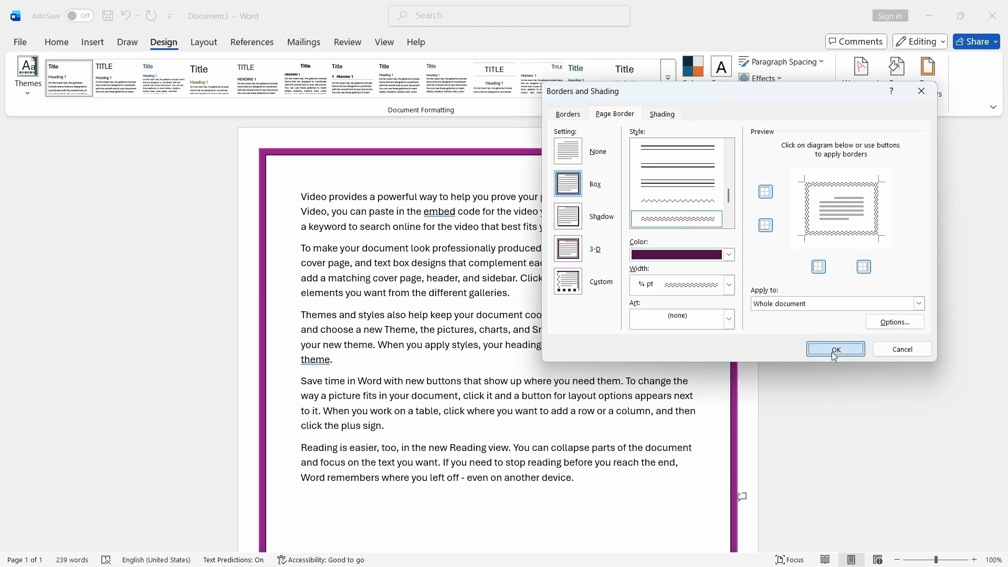
- Apply a Shadow page border using a thick solid line style at 3 pt width
click(928, 78)
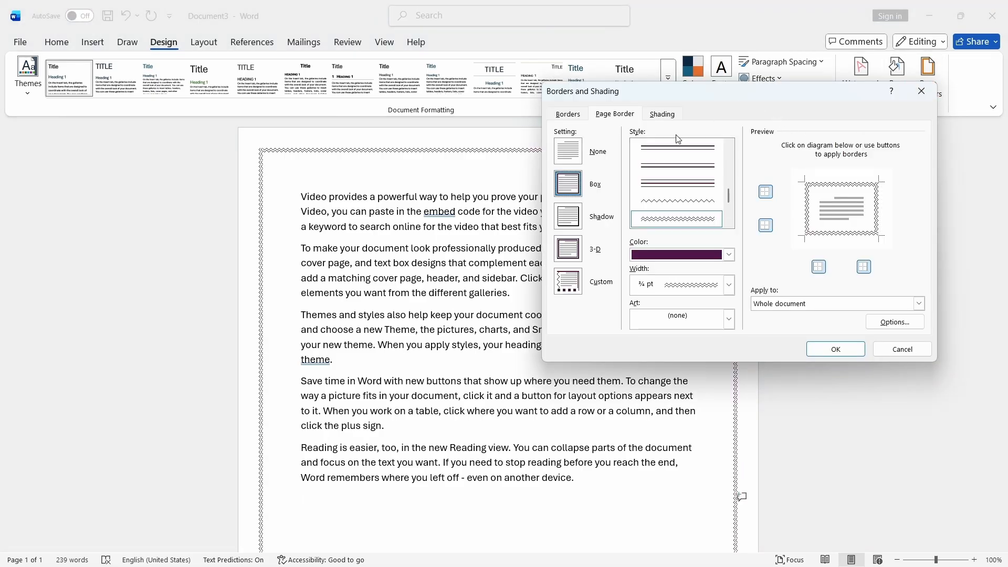
mouse_move(703, 98)
mouse_down()
mouse_move(644, 144)
mouse_move(663, 141)
mouse_up()
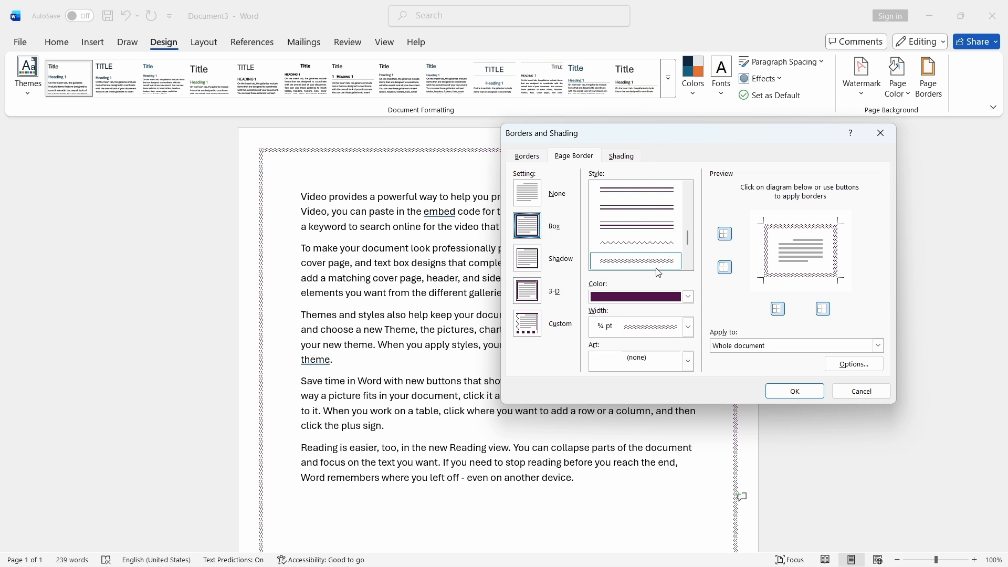
click(529, 265)
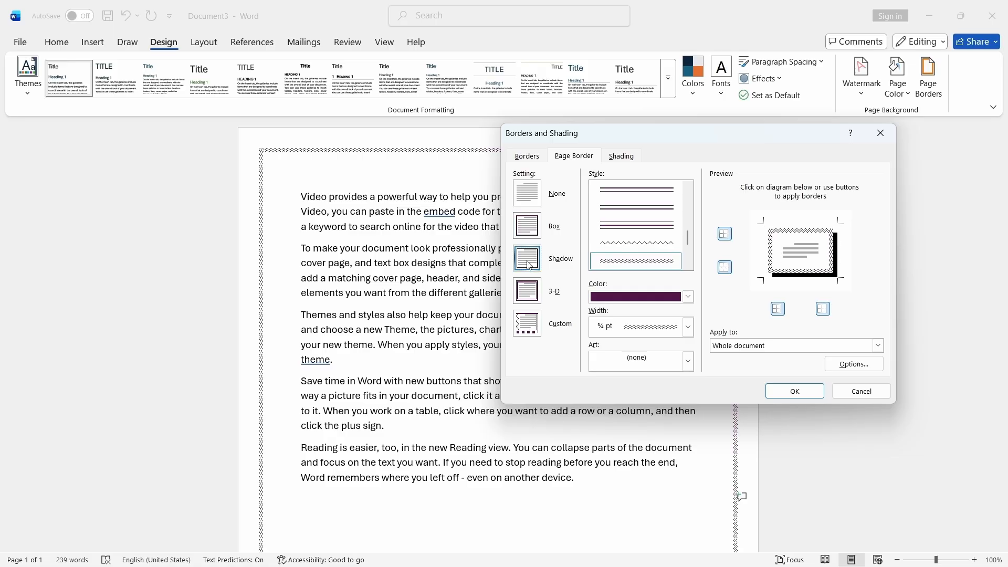
scroll(620, 231, up, 2)
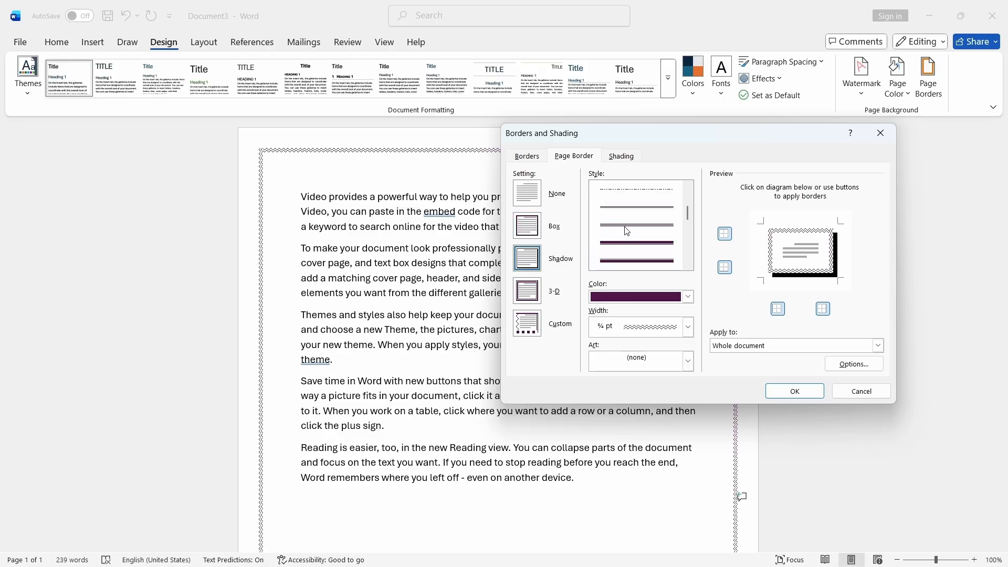
scroll(627, 231, down, 3)
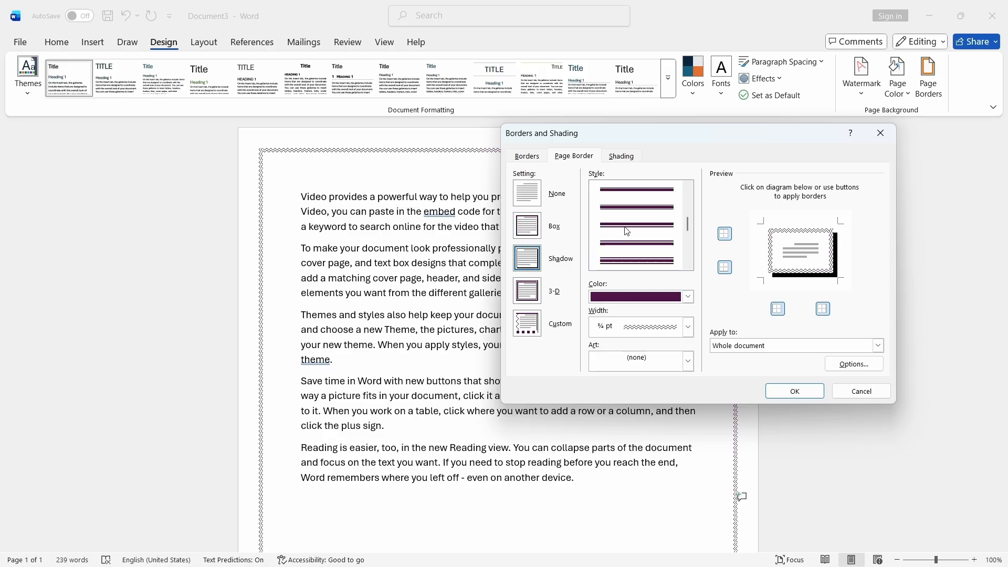
scroll(627, 231, down, 2)
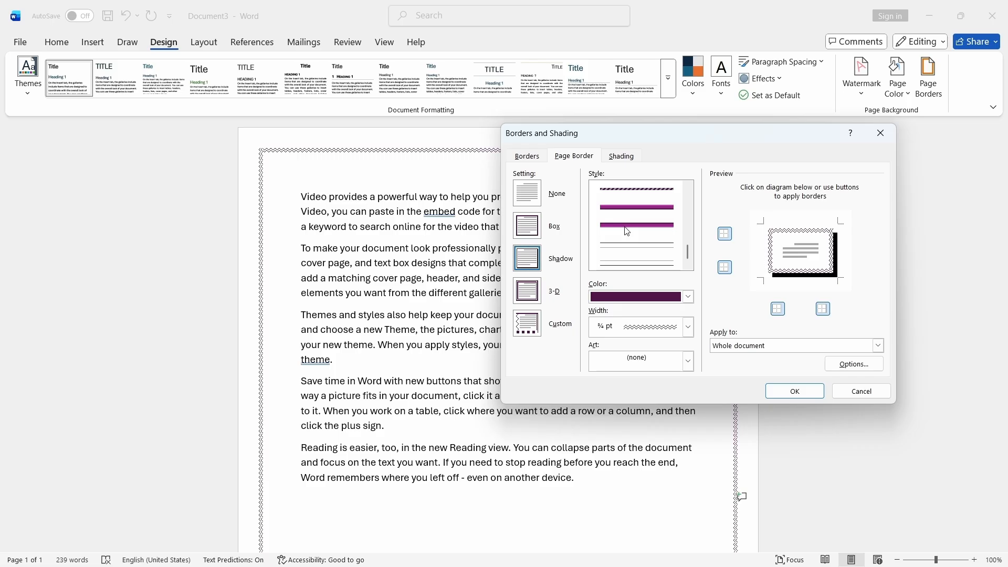
click(639, 215)
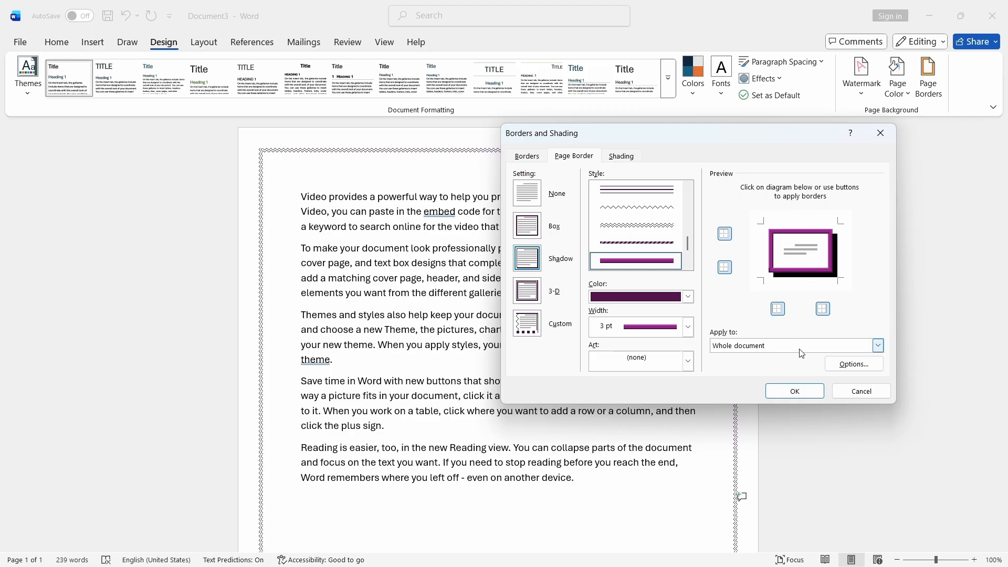
click(794, 392)
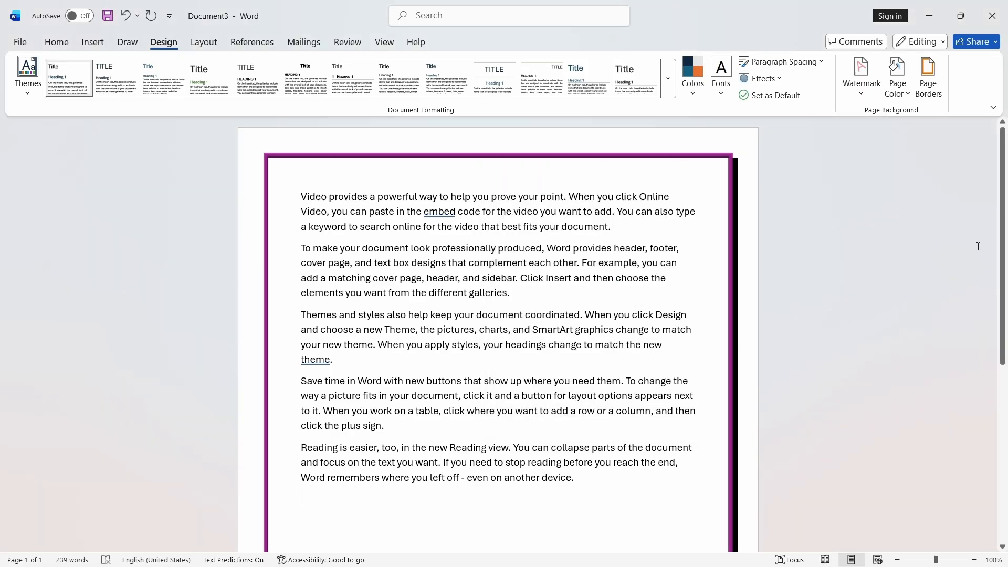
- Change the page border setting from Shadow to Box
scroll(778, 487, down, 5)
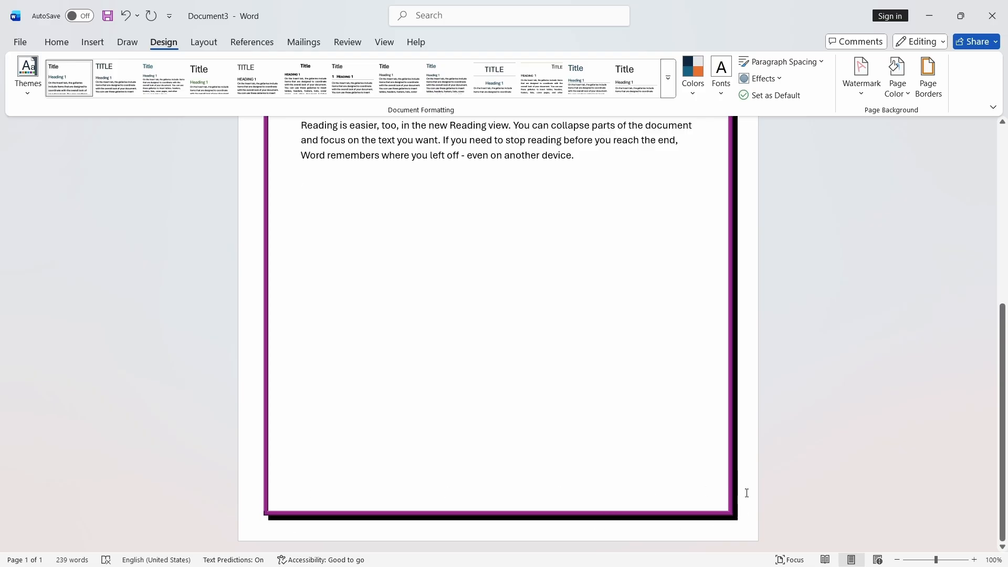
scroll(299, 173, up, 5)
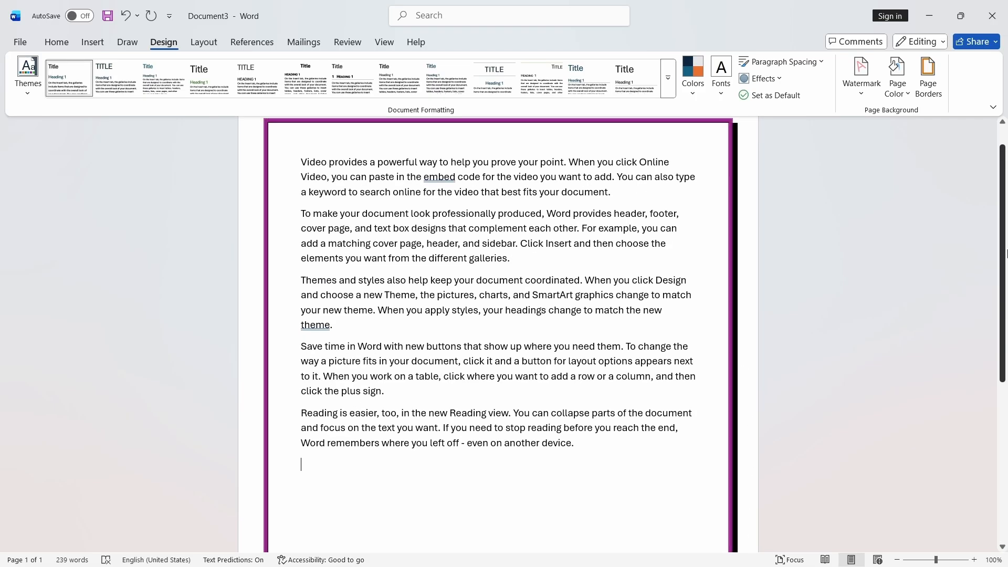
click(929, 77)
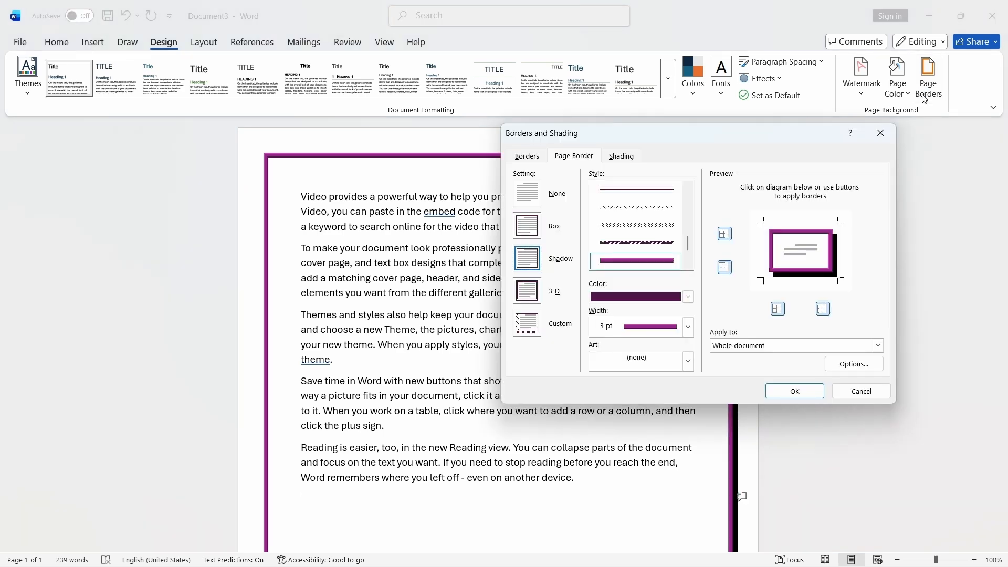
click(525, 228)
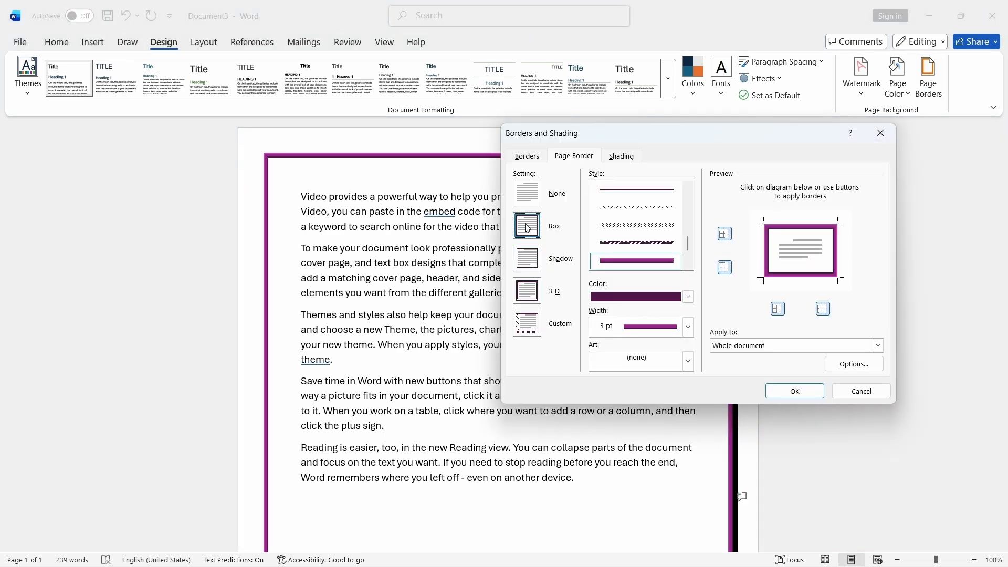
click(781, 397)
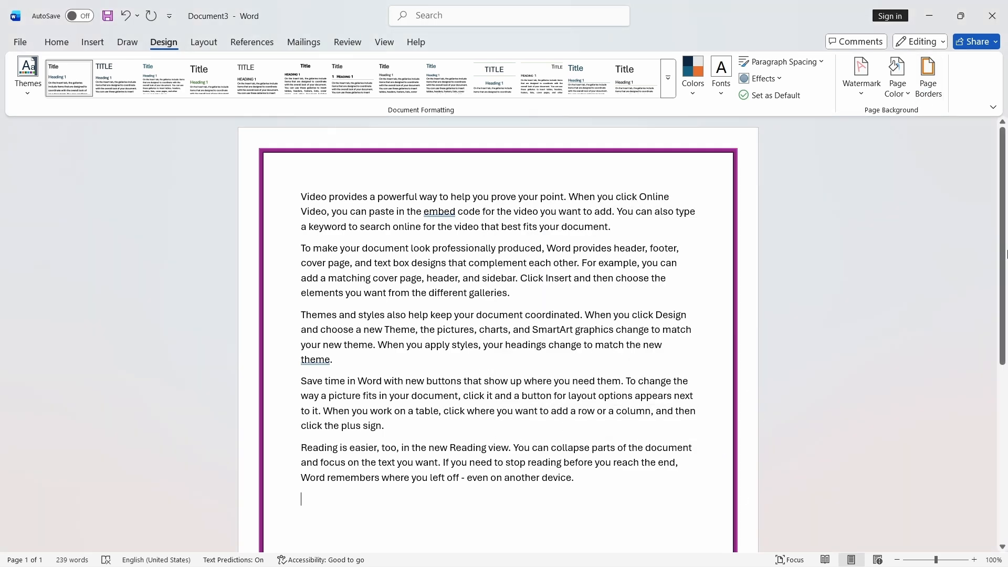
- Switch the page border setting to 3-D, comparing it with the Shadow and Box settings
scroll(1006, 255, down, 5)
click(929, 84)
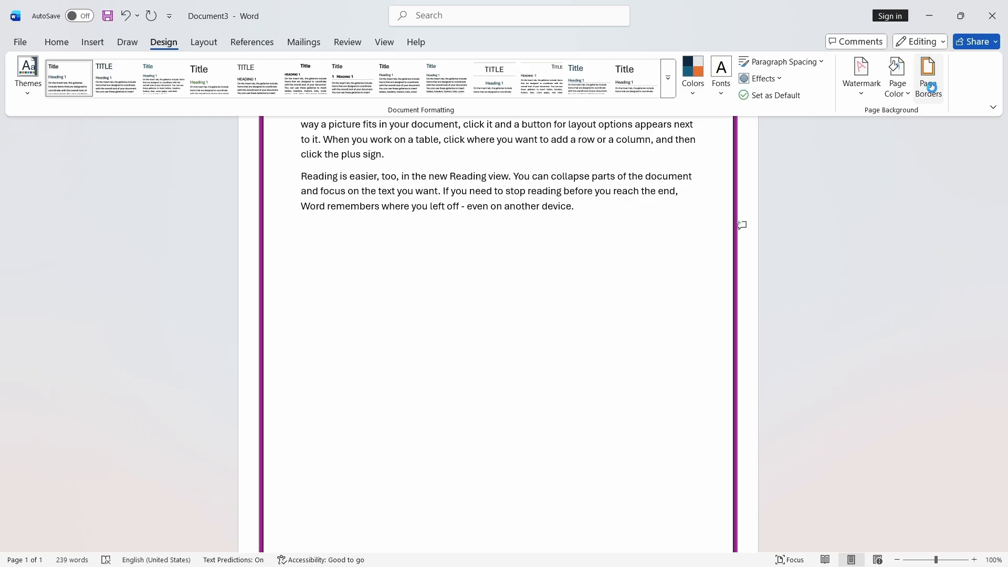
click(534, 300)
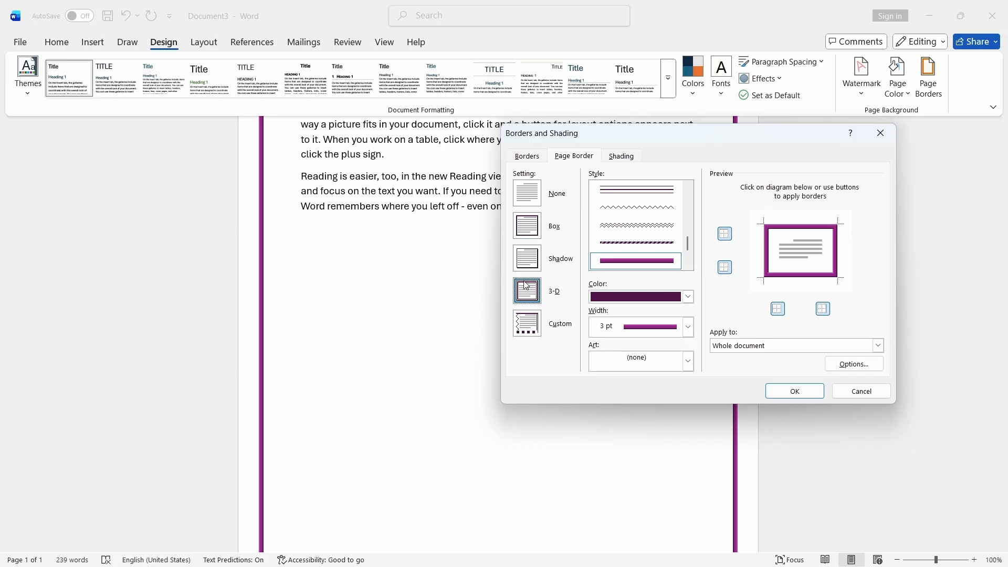
click(534, 264)
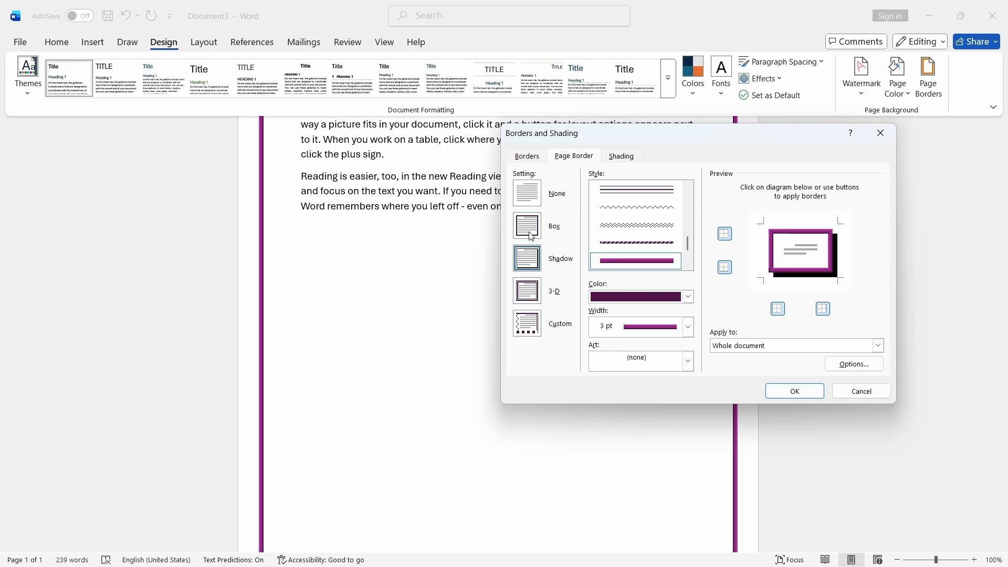
click(532, 238)
click(536, 293)
click(533, 240)
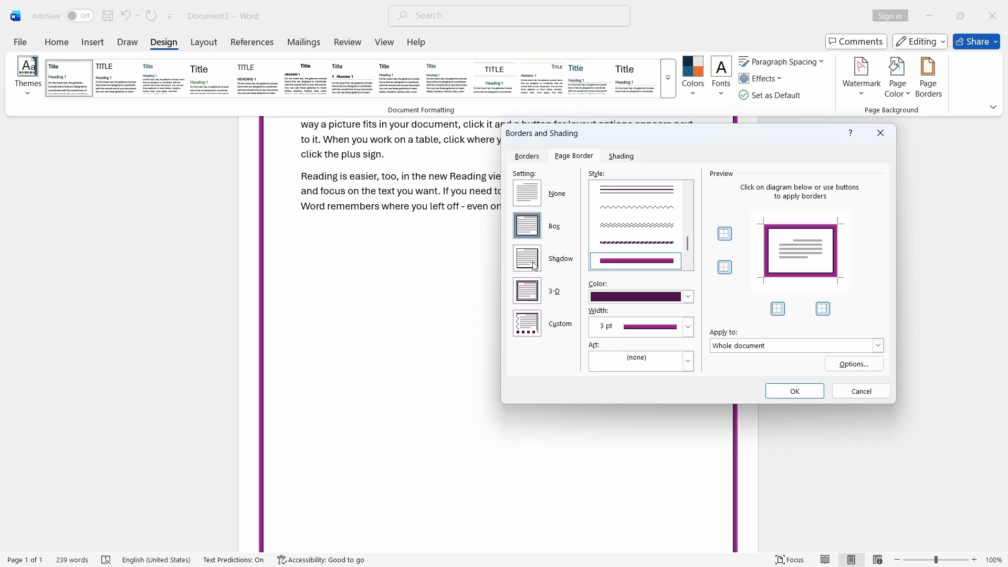
click(535, 292)
- Apply a double-line style to the 3-D page border
scroll(668, 246, up, 3)
scroll(668, 246, down, 1)
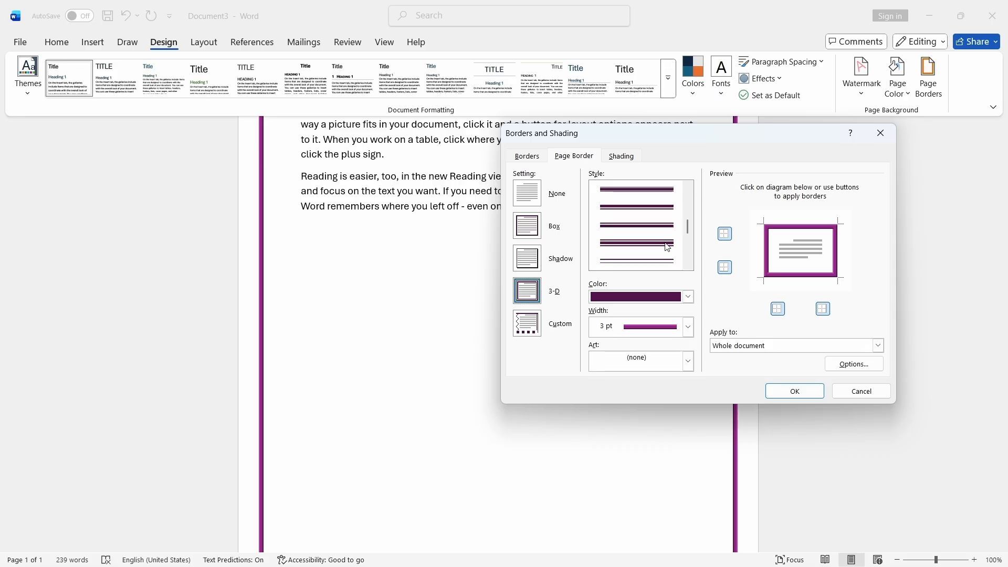
click(664, 227)
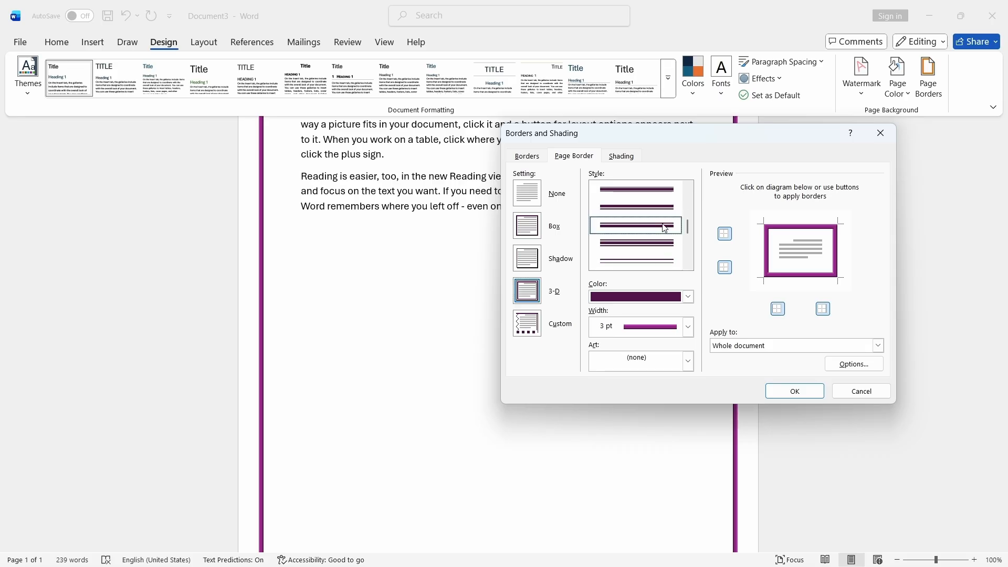
click(525, 231)
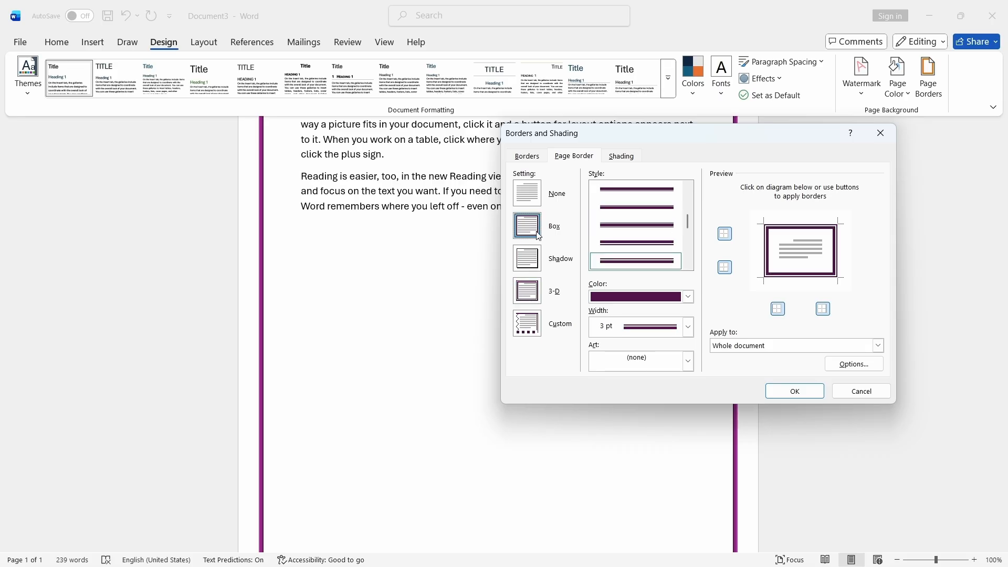
click(531, 293)
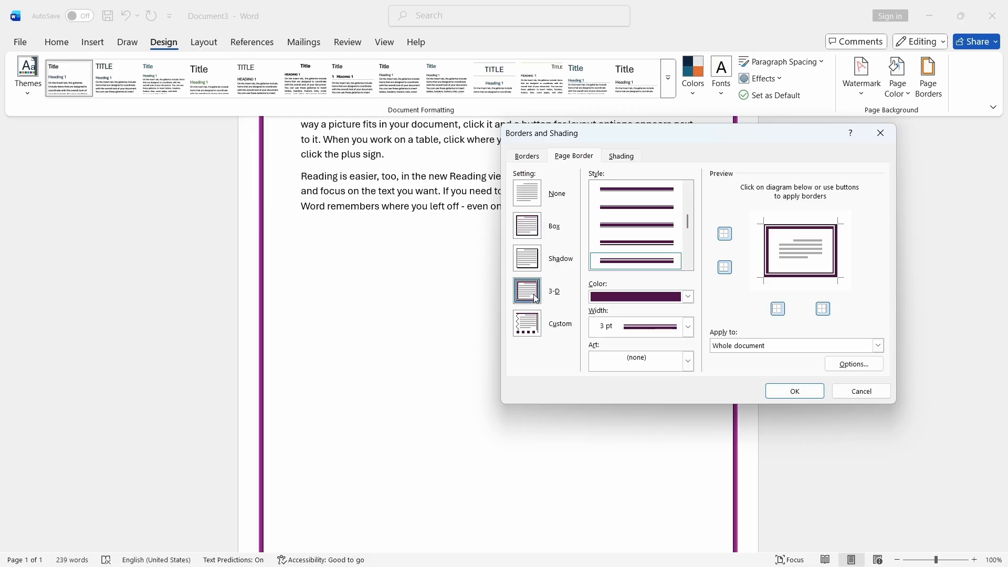
click(529, 233)
click(524, 300)
click(783, 393)
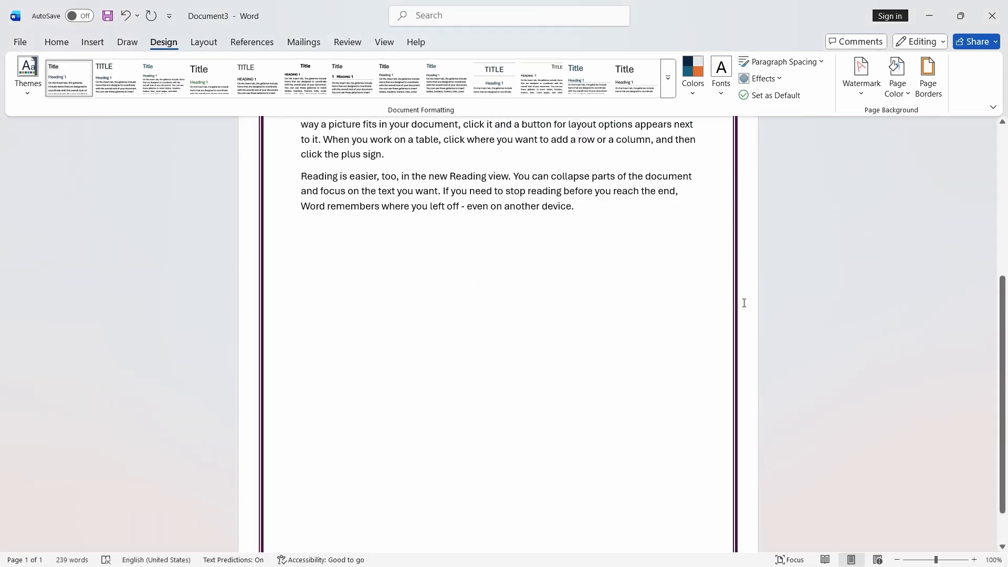
- Reopen the page border settings and browse the line styles
scroll(744, 303, up, 10)
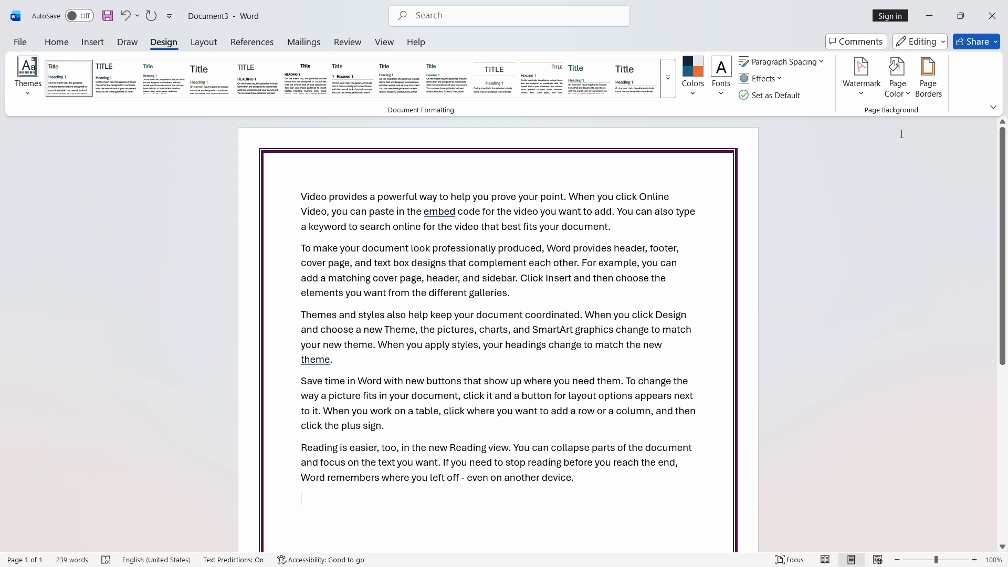
click(928, 81)
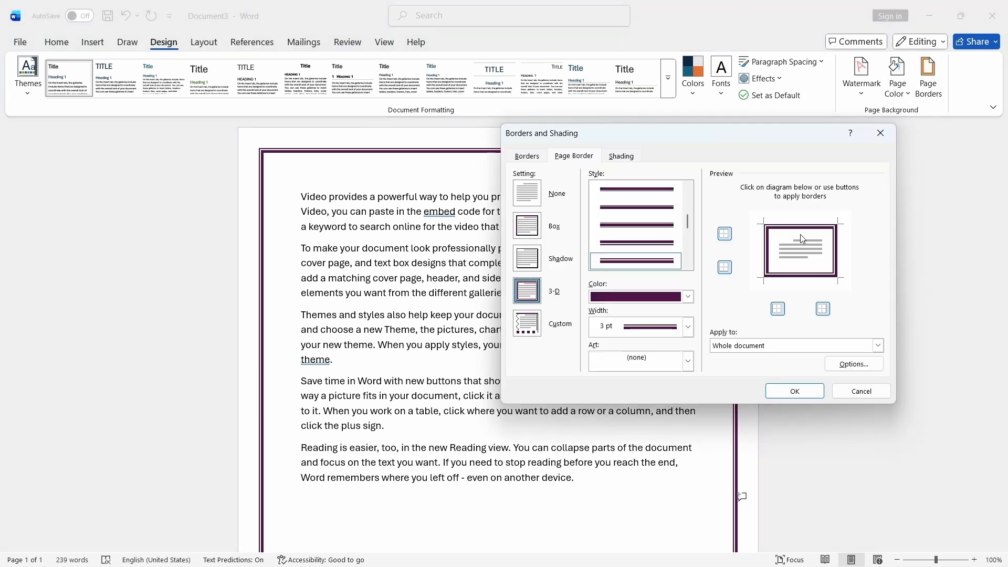
scroll(637, 253, down, 5)
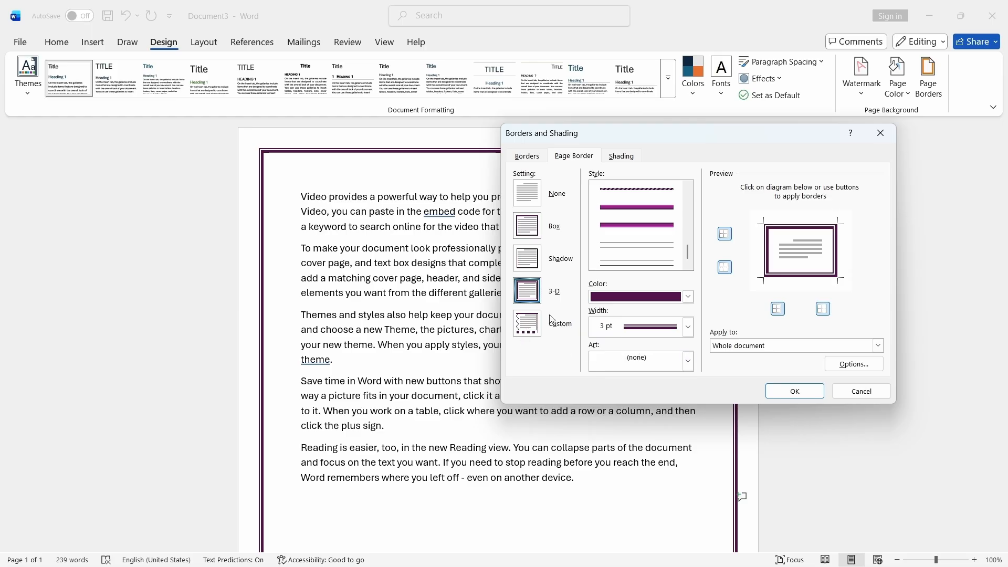
- Set the page border to Box with a thicker double-line style in dark teal
click(522, 237)
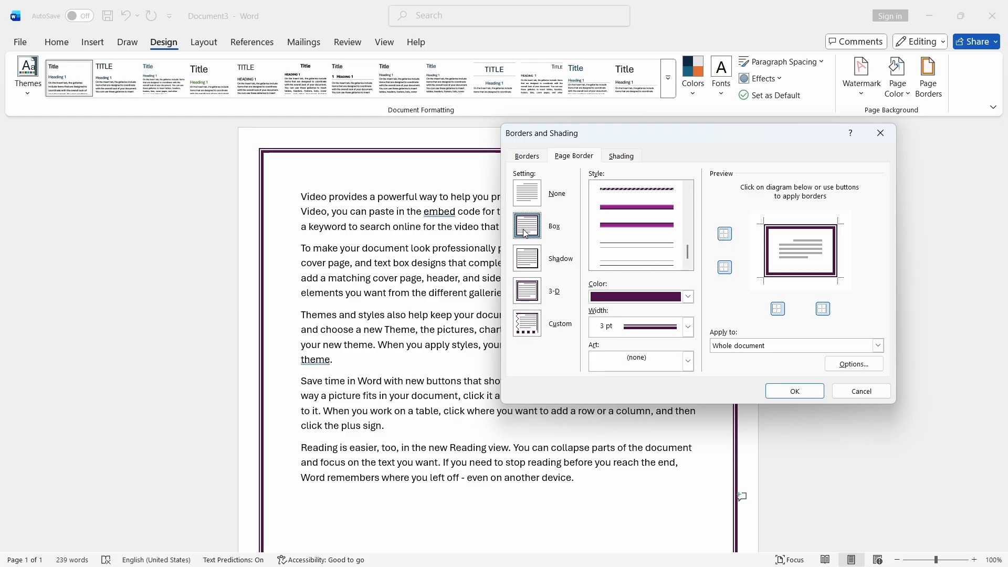
scroll(627, 244, up, 2)
click(635, 261)
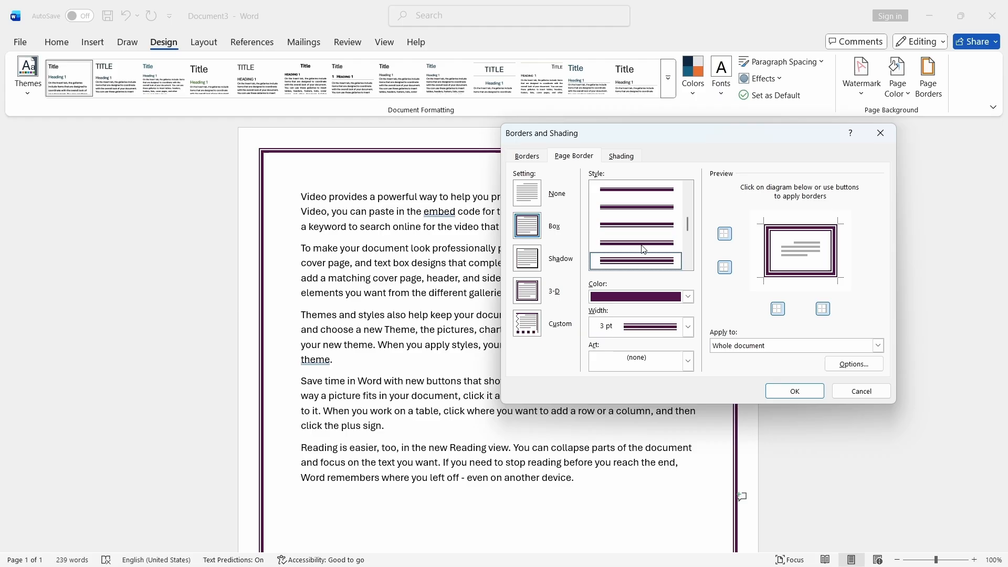
click(688, 296)
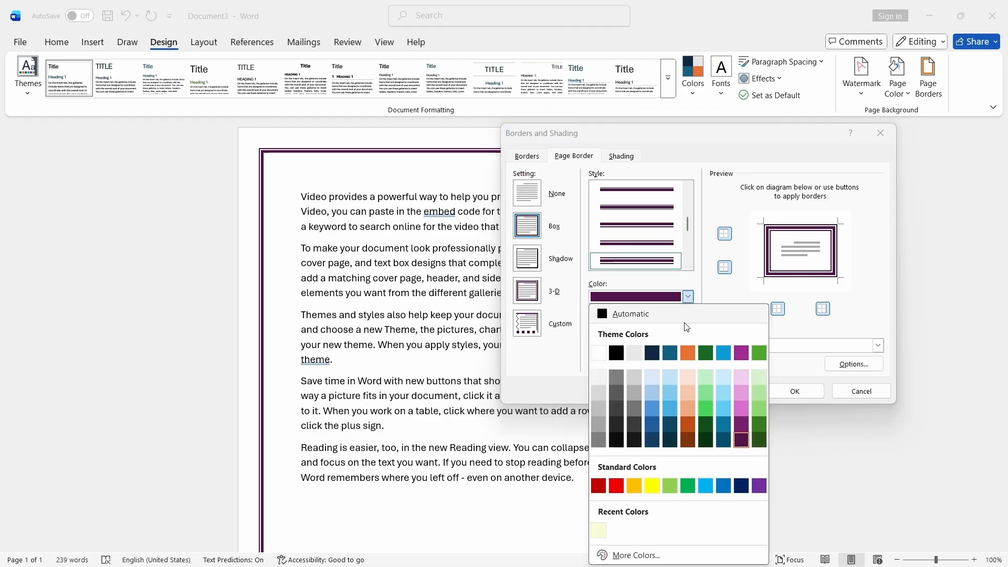
click(723, 440)
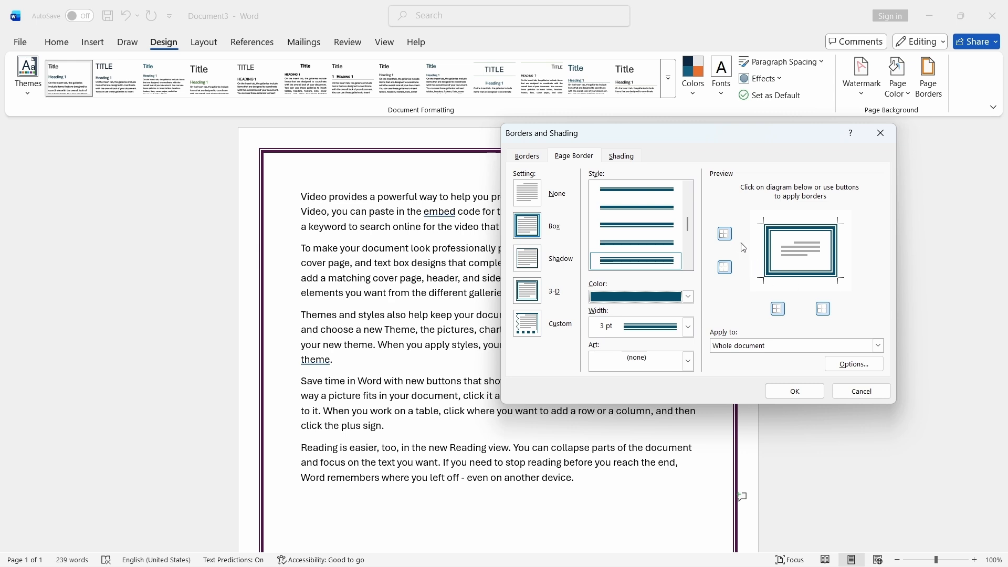
- Remove the top and bottom edges so the page border appears only on the left and right sides, and apply it
click(725, 234)
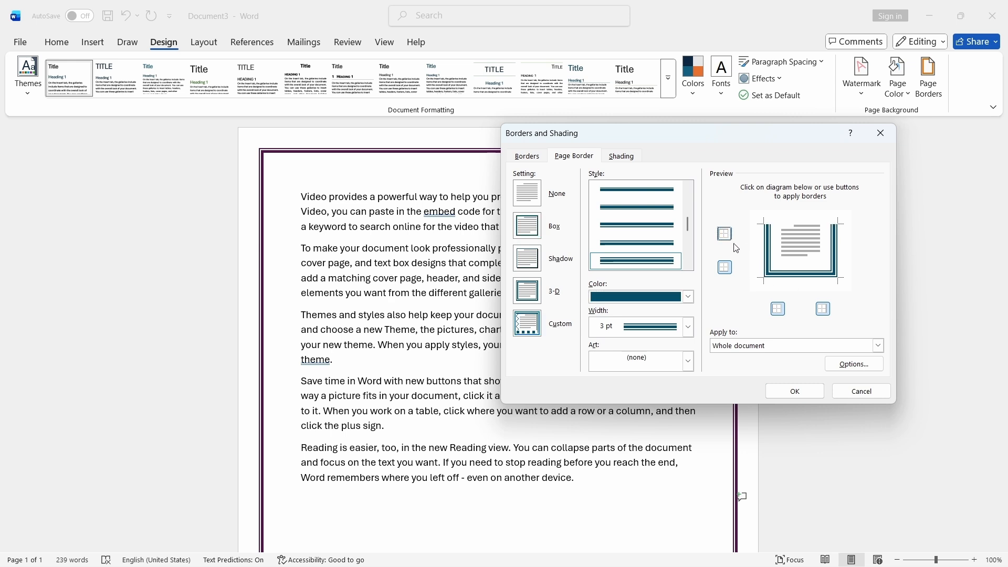
click(823, 311)
click(824, 310)
click(778, 310)
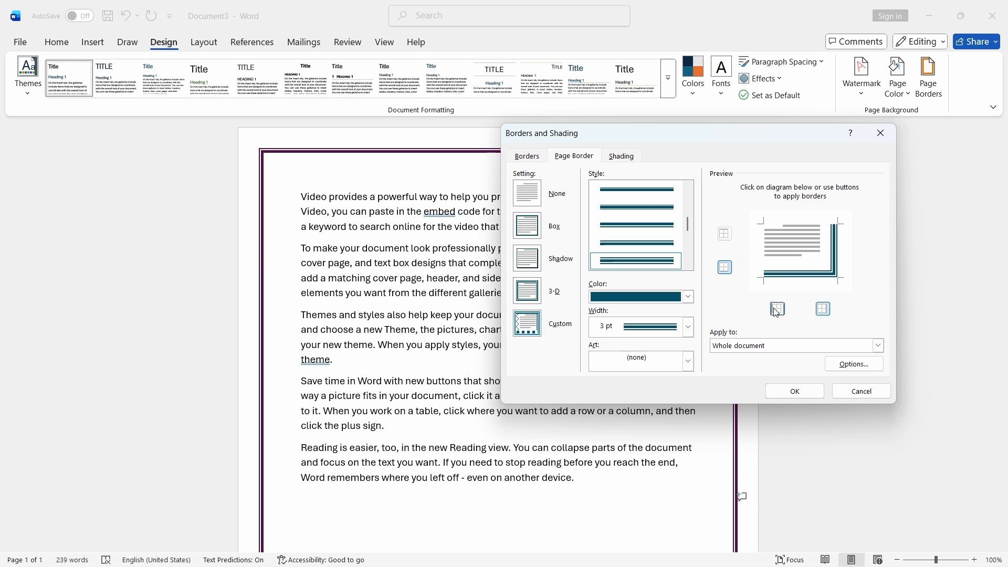
click(778, 310)
click(726, 267)
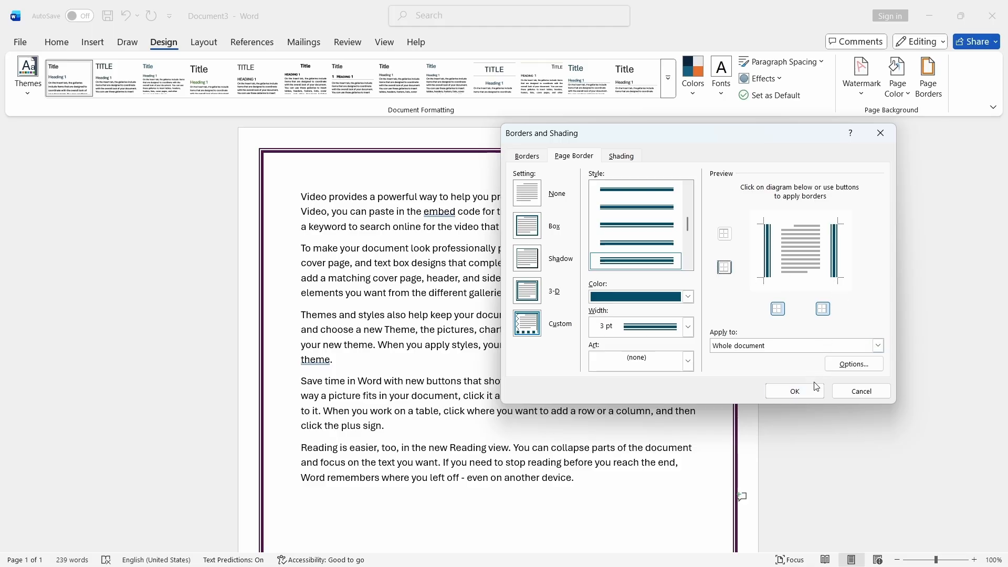
click(772, 391)
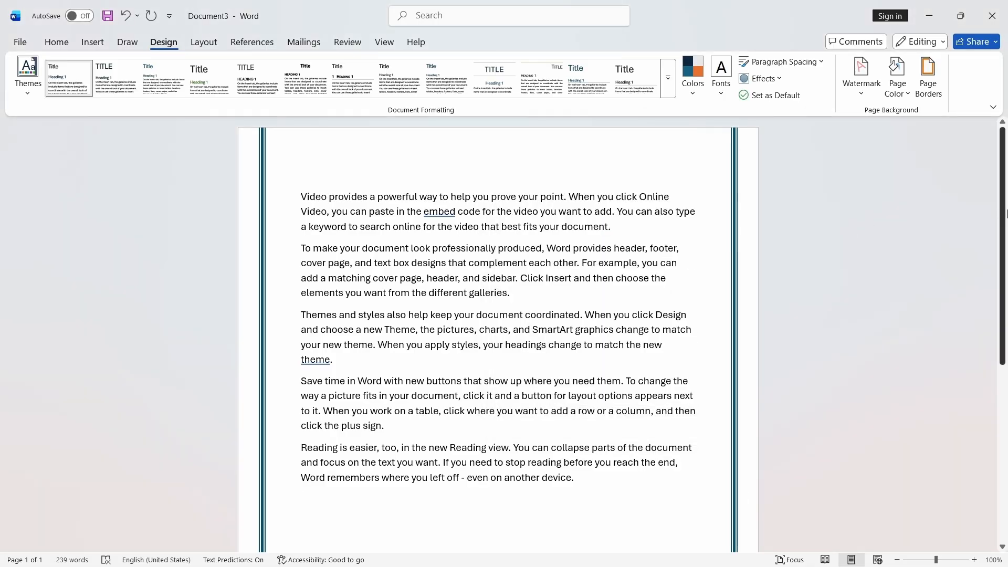
- Reopen the page border settings and apply a Box border using the red apple art
scroll(945, 231, down, 6)
scroll(990, 236, up, 5)
scroll(989, 235, up, 1)
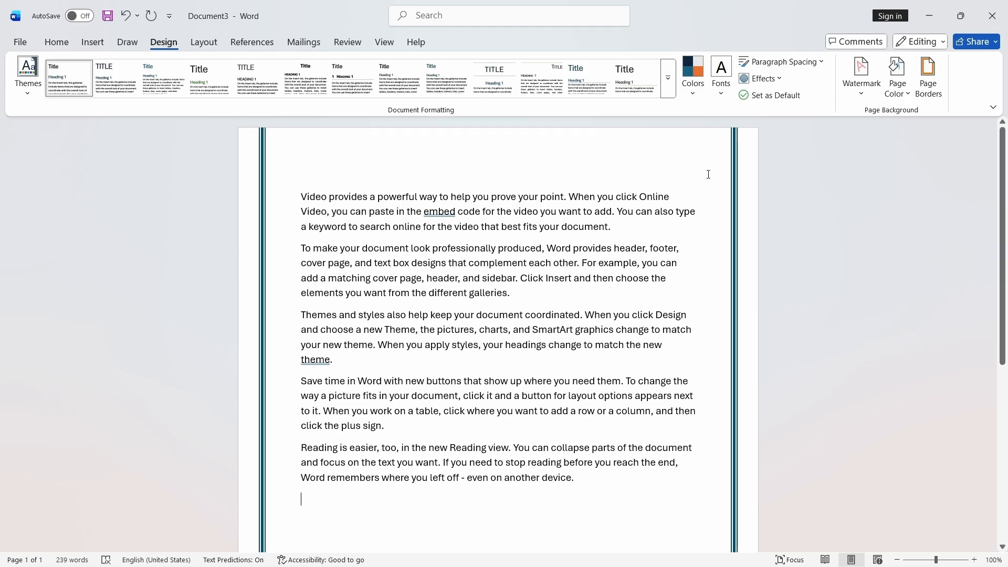
click(921, 92)
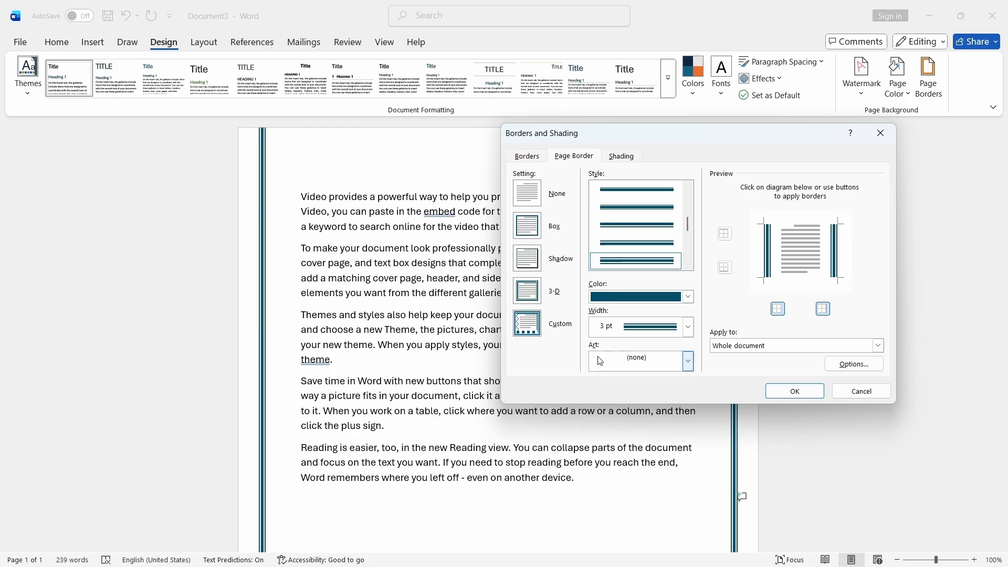
click(534, 234)
click(689, 367)
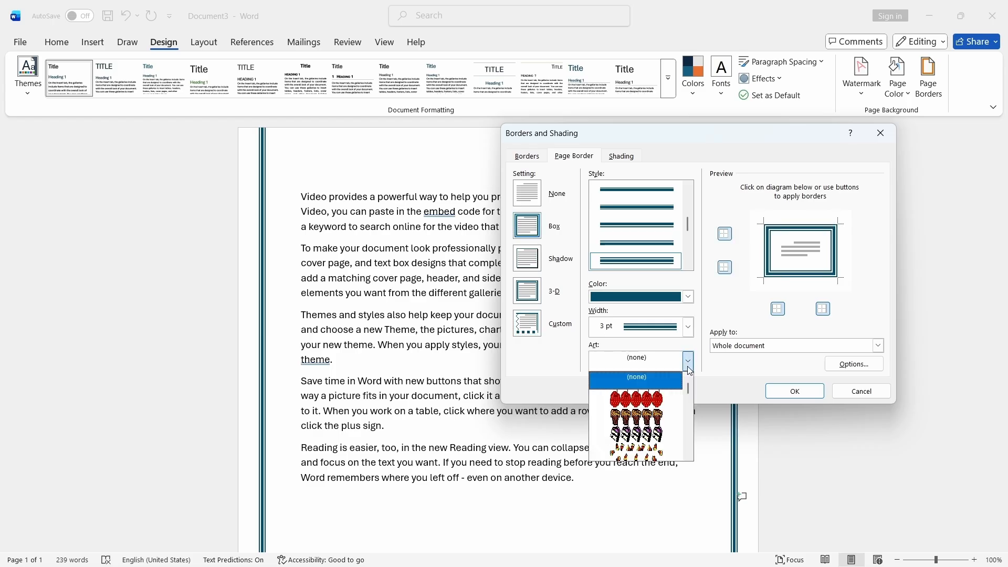
scroll(651, 409, down, 2)
scroll(661, 404, up, 2)
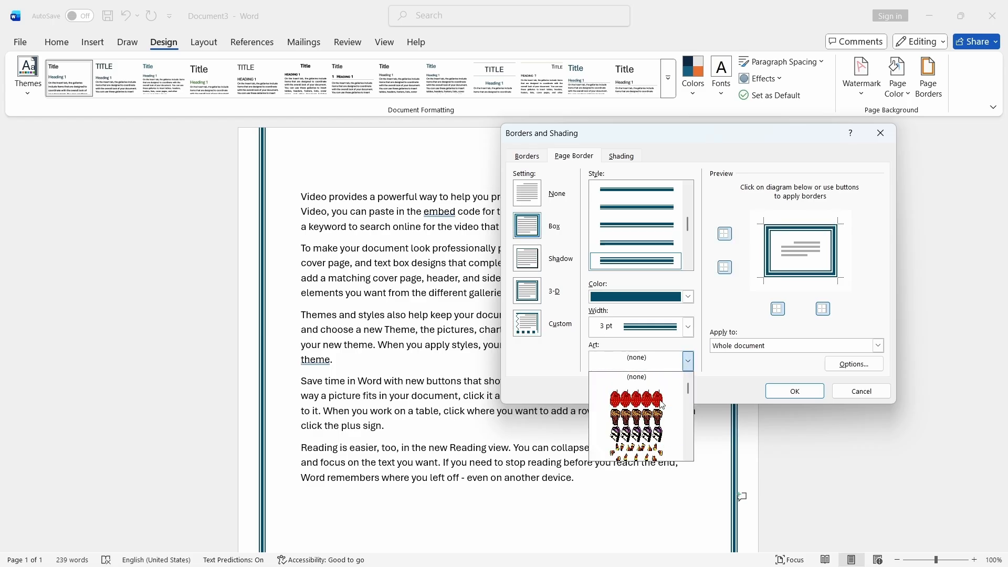
click(662, 405)
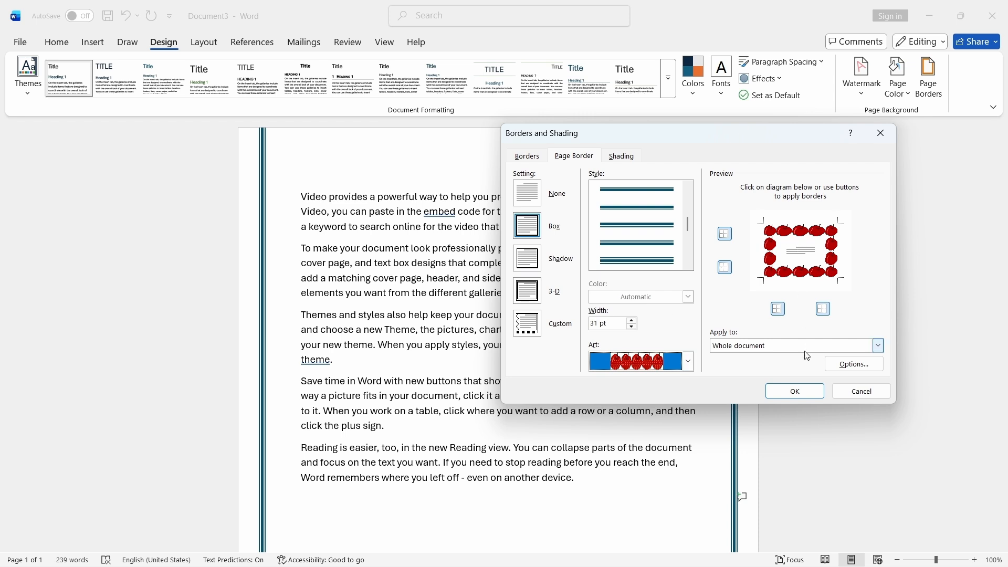
click(805, 390)
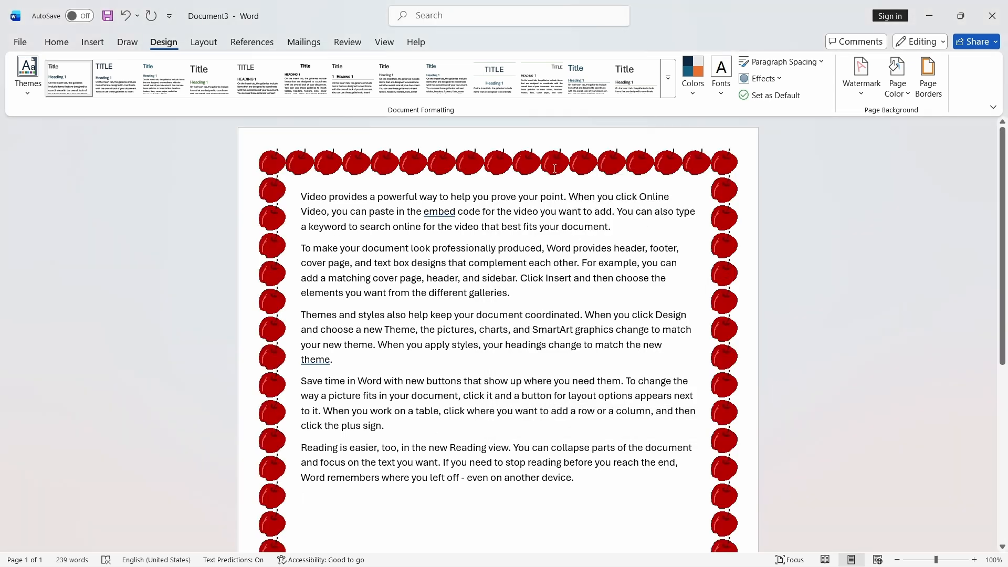
- Reduce the apple art border's width to 10 pt and apply it
click(929, 78)
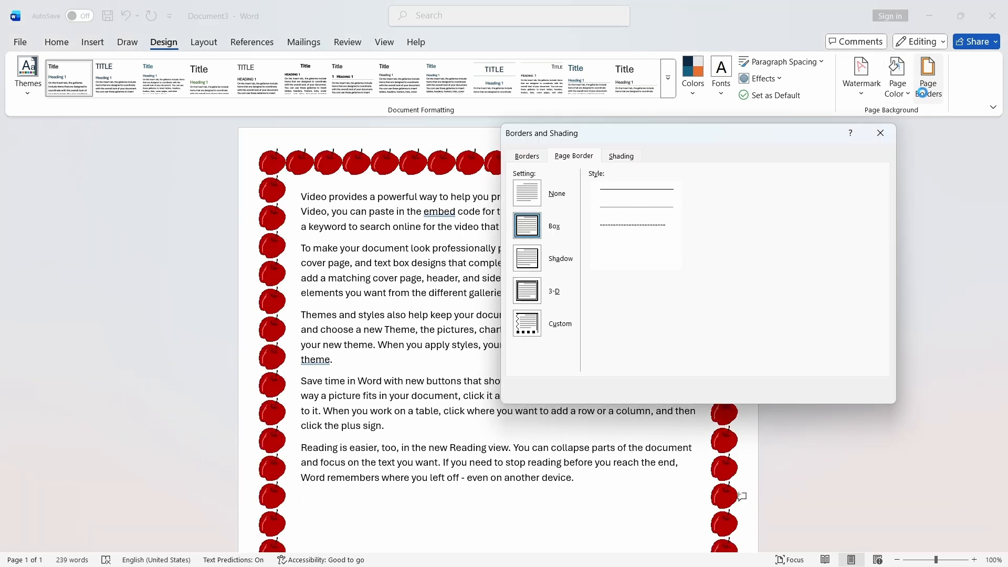
mouse_move(786, 138)
mouse_down()
mouse_move(856, 225)
mouse_move(727, 233)
mouse_up()
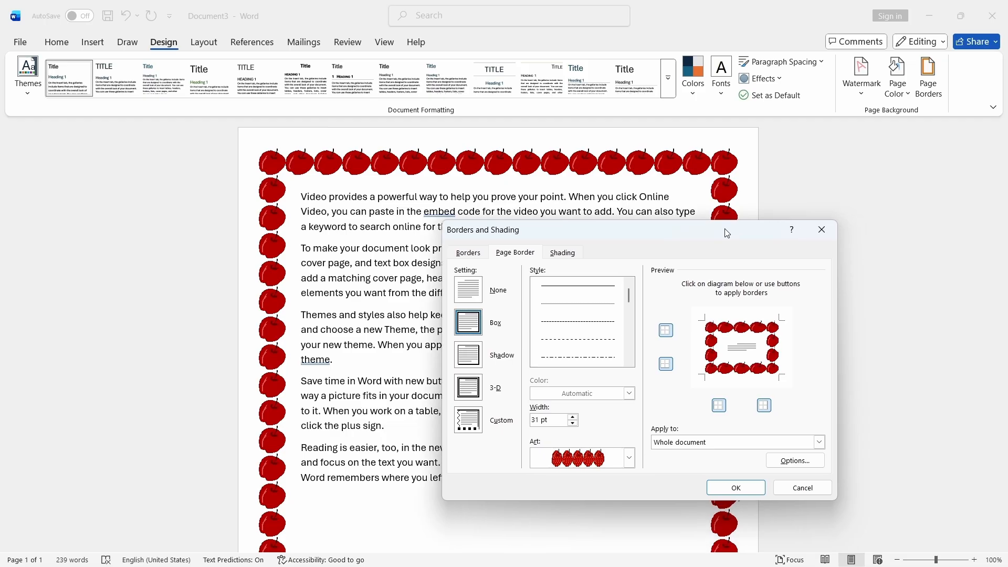
click(573, 417)
click(573, 424)
click(573, 423)
click(575, 425)
click(574, 424)
click(573, 424)
click(573, 424)
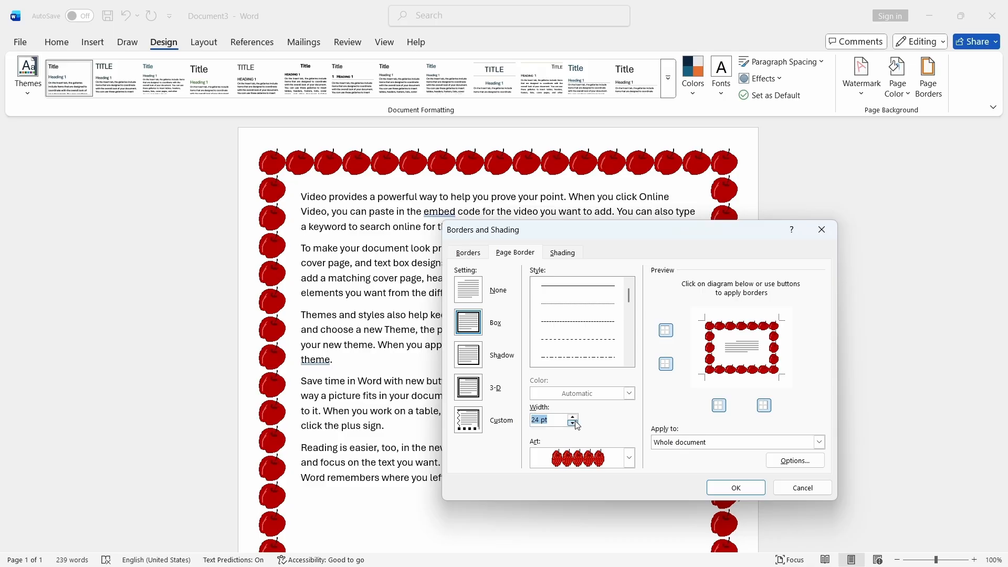
click(573, 417)
click(573, 418)
click(573, 418)
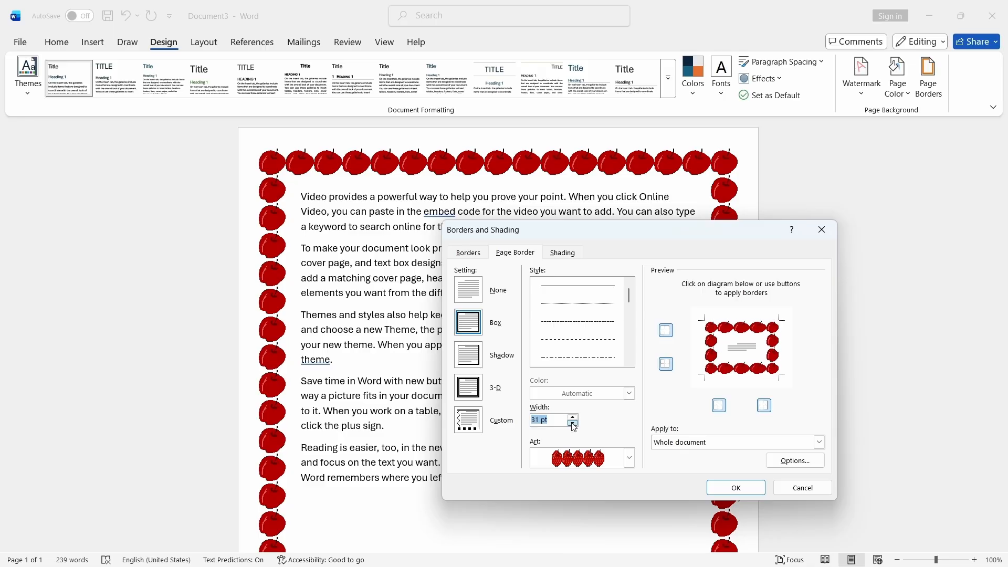
click(574, 423)
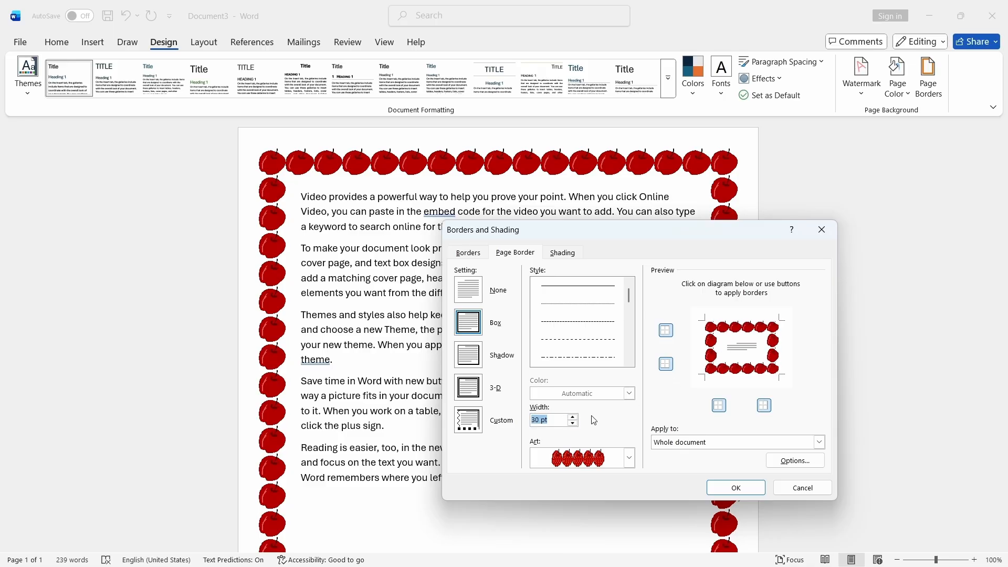
click(574, 424)
click(573, 424)
click(574, 424)
click(574, 424)
click(574, 424)
click(573, 424)
click(573, 423)
click(574, 424)
click(573, 424)
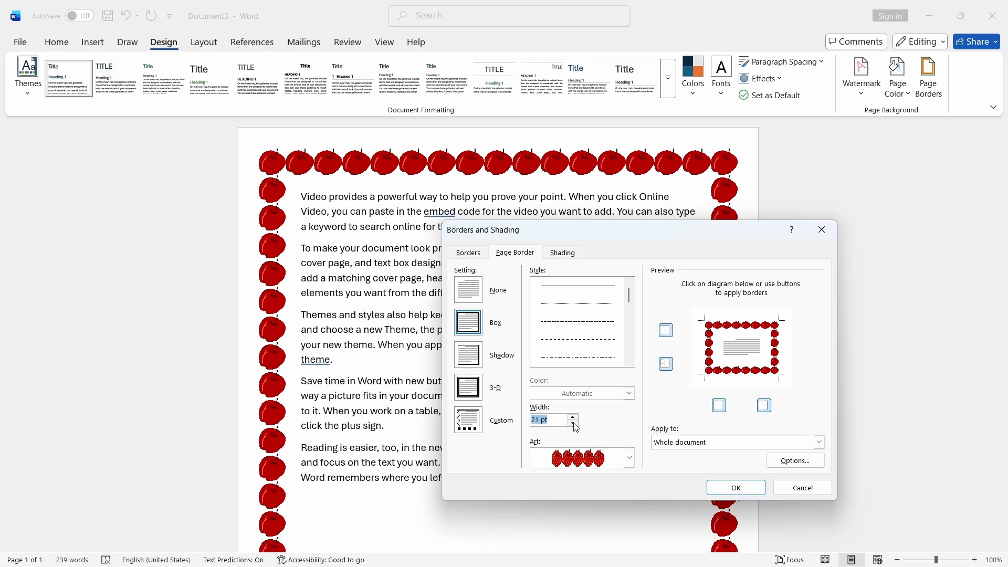
click(574, 424)
click(573, 424)
click(574, 424)
click(574, 423)
click(574, 424)
click(573, 424)
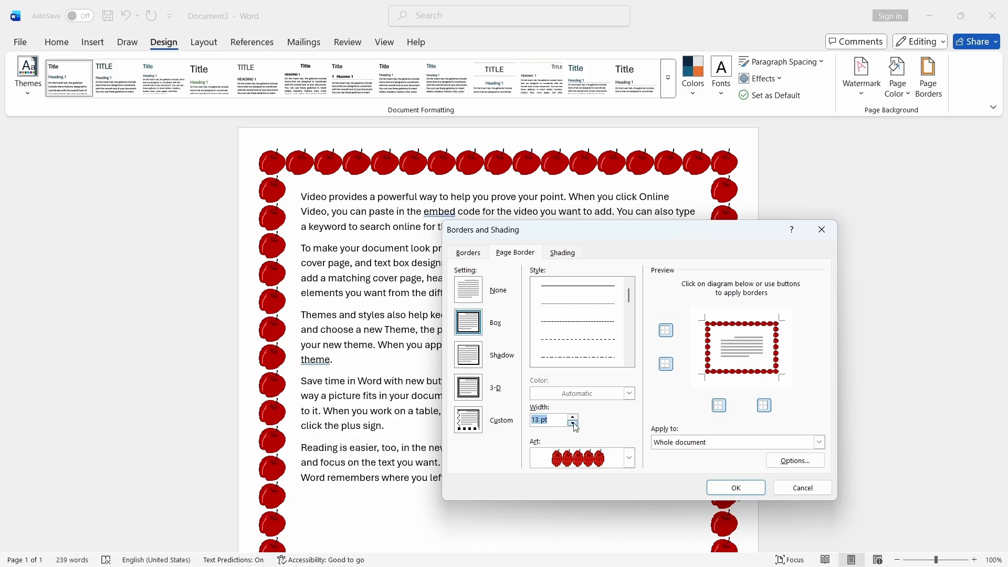
click(574, 423)
click(574, 424)
click(573, 424)
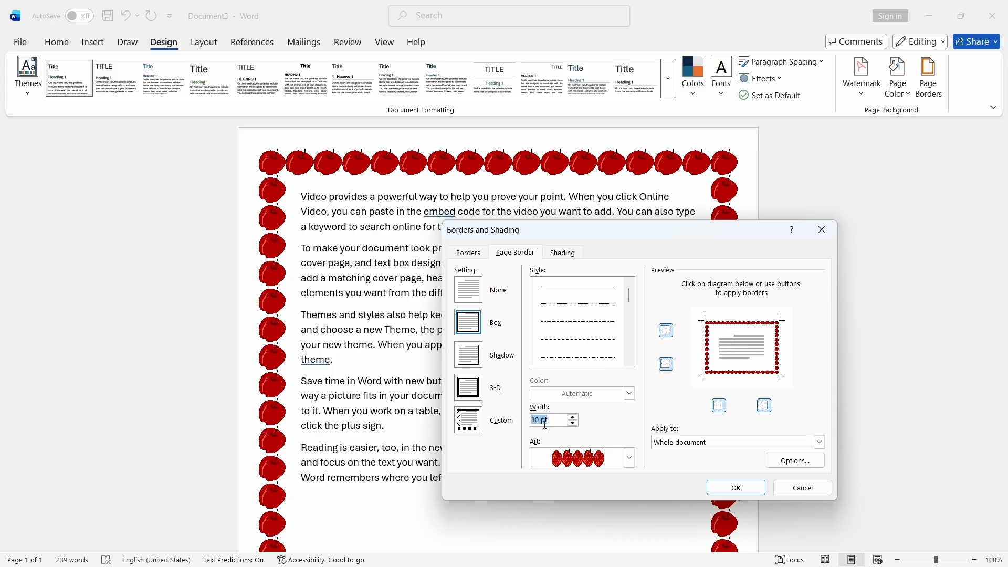
click(736, 488)
- Change the page border art to green Christmas trees
scroll(709, 358, down, 6)
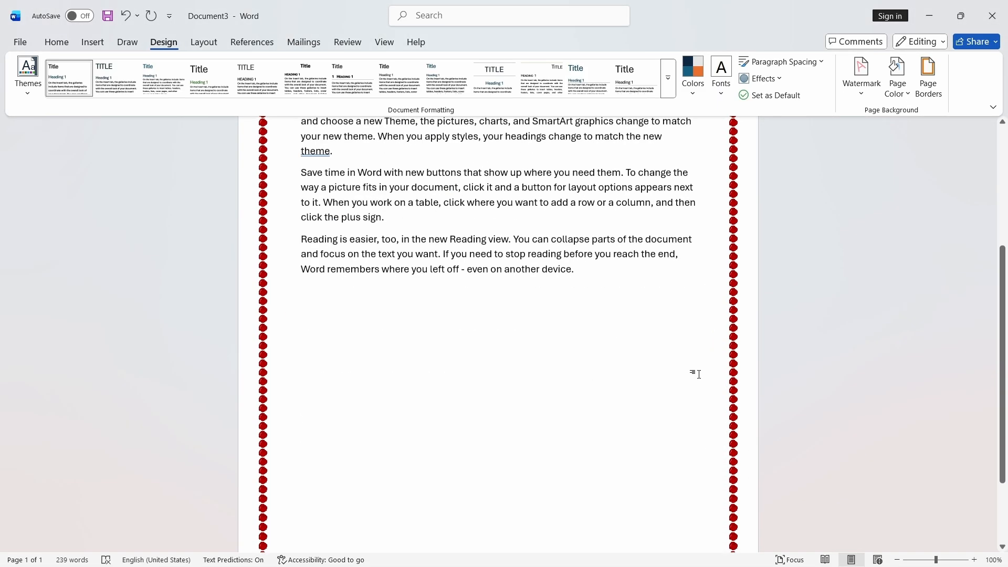
scroll(695, 376, up, 6)
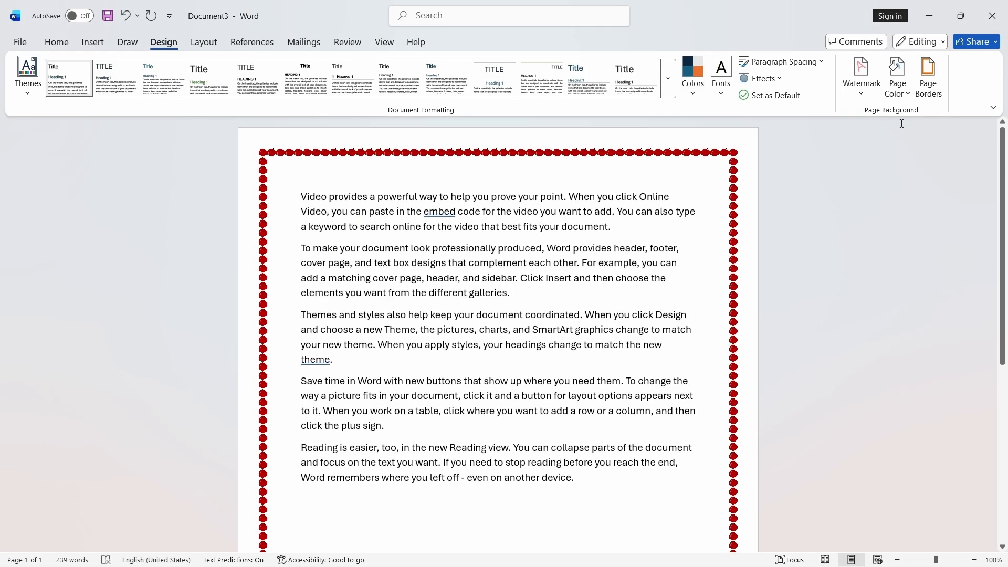
click(927, 96)
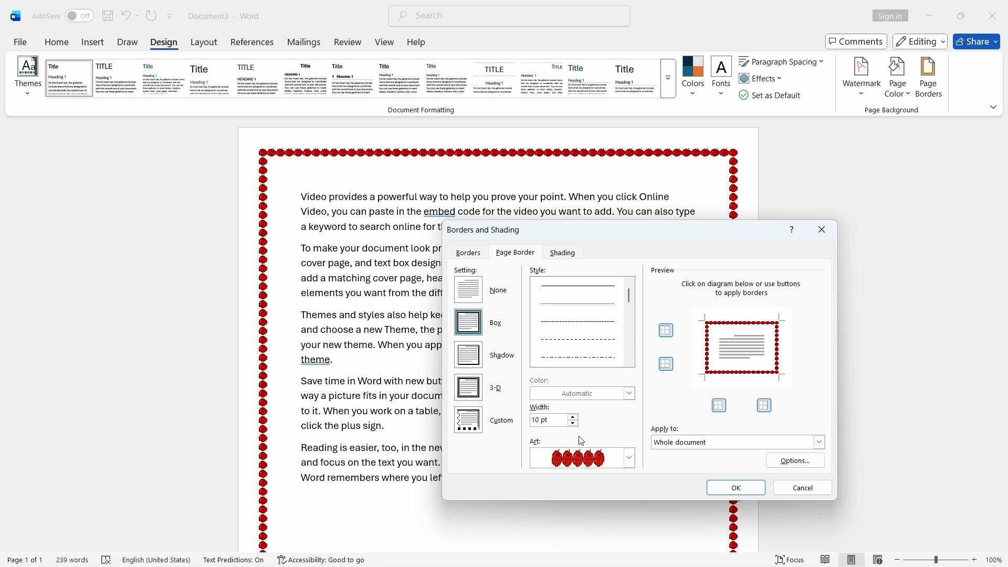
click(630, 458)
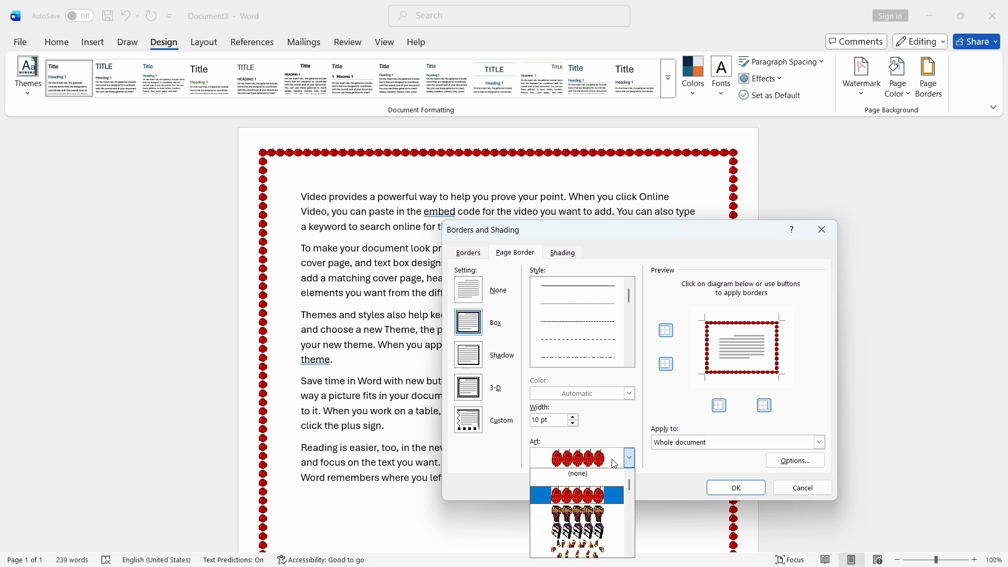
click(657, 238)
drag(656, 238, 670, 150)
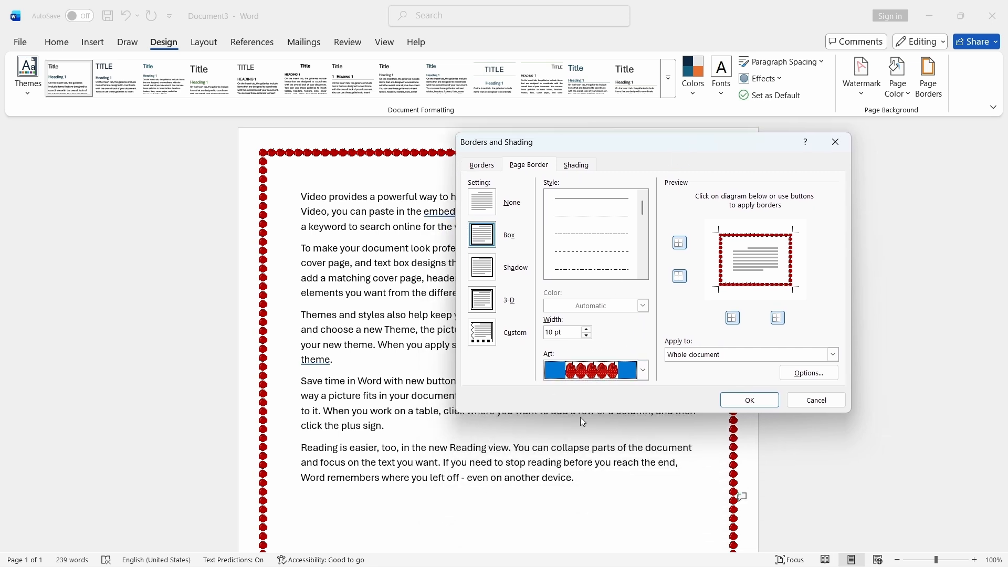
click(644, 372)
scroll(595, 425, down, 5)
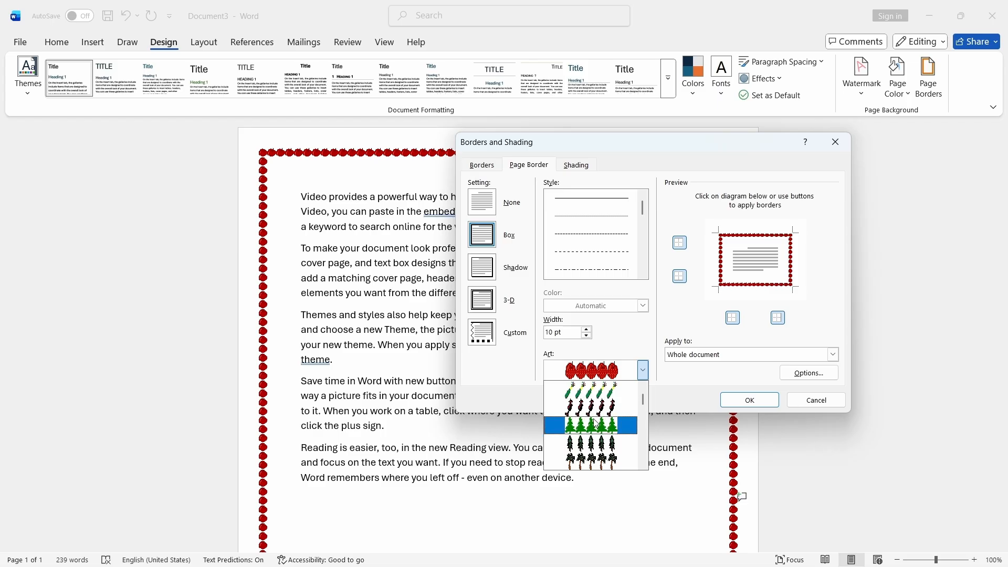
click(597, 425)
click(750, 400)
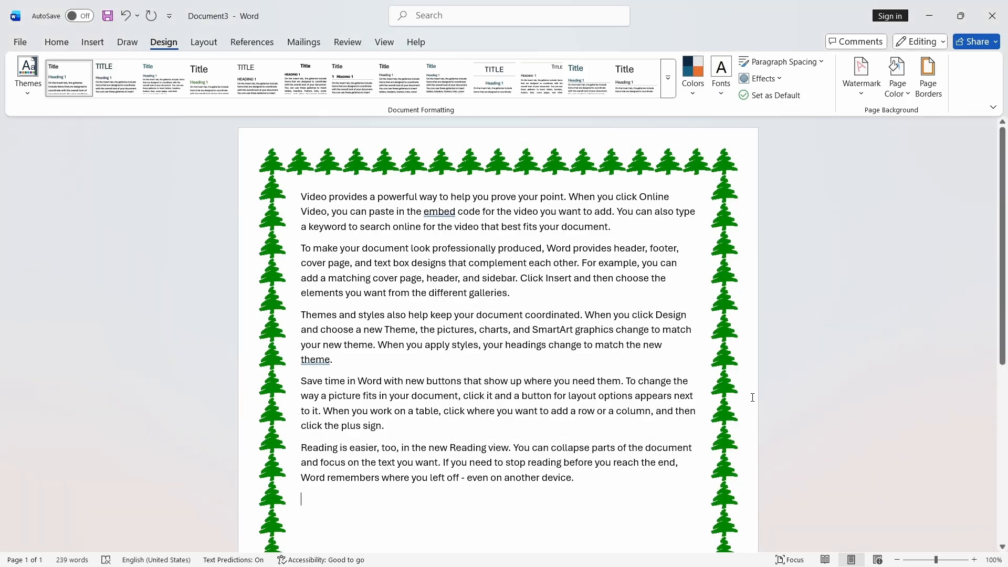
- Change the page border art to yellow stars
click(928, 83)
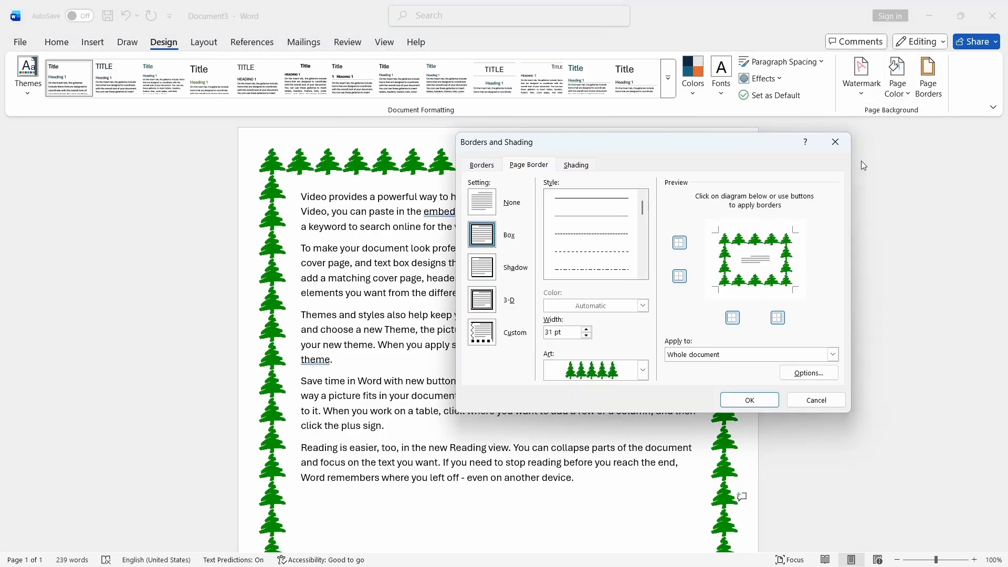
click(643, 370)
scroll(588, 425, down, 3)
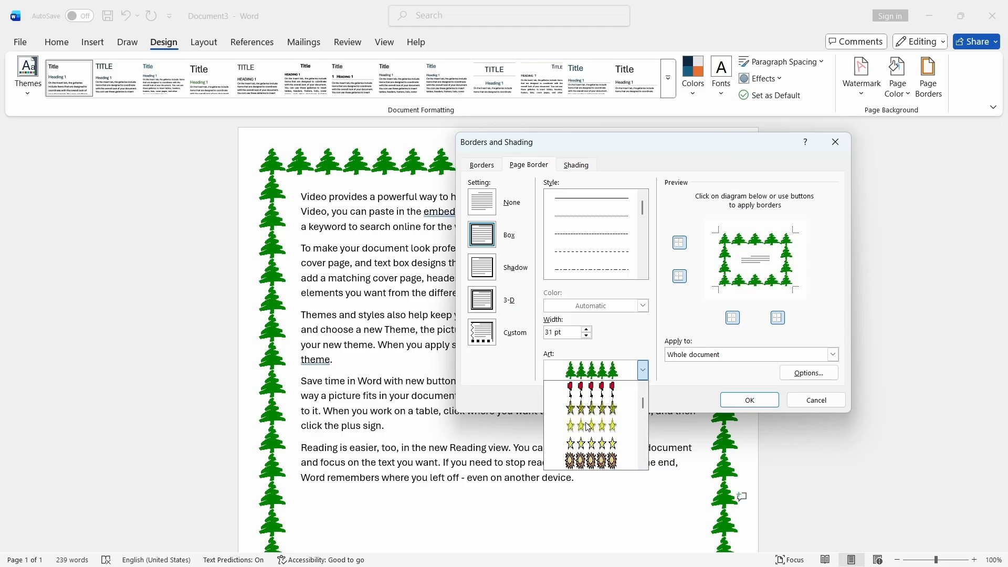
scroll(588, 425, up, 3)
click(596, 412)
click(736, 401)
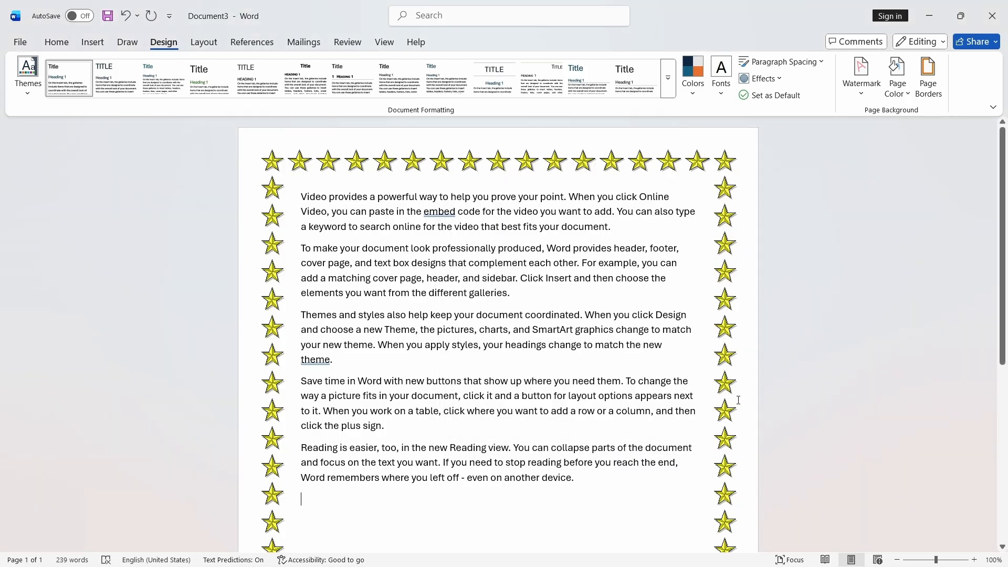
- Reduce the star art page border's width to 14 pt and apply it
click(927, 91)
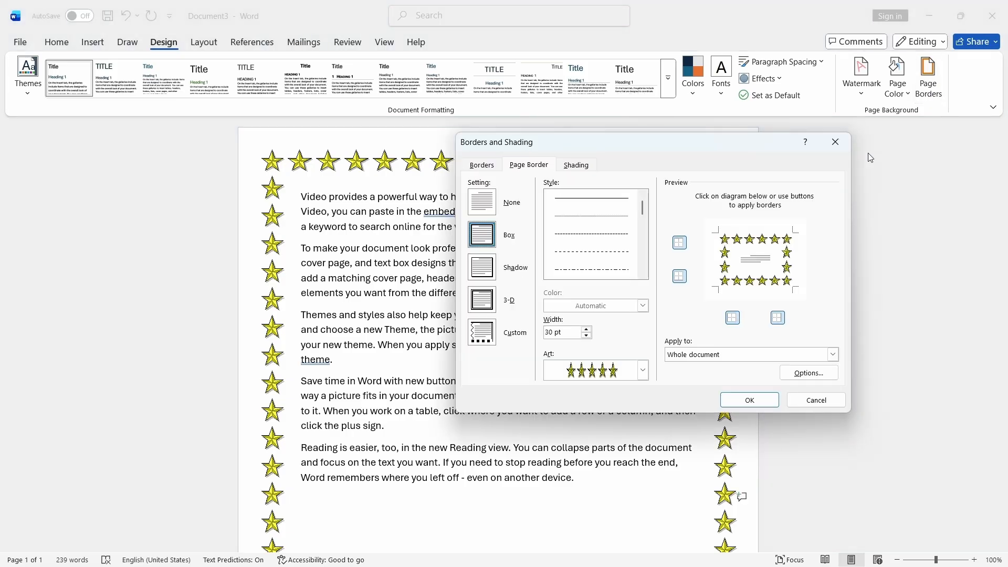
click(587, 336)
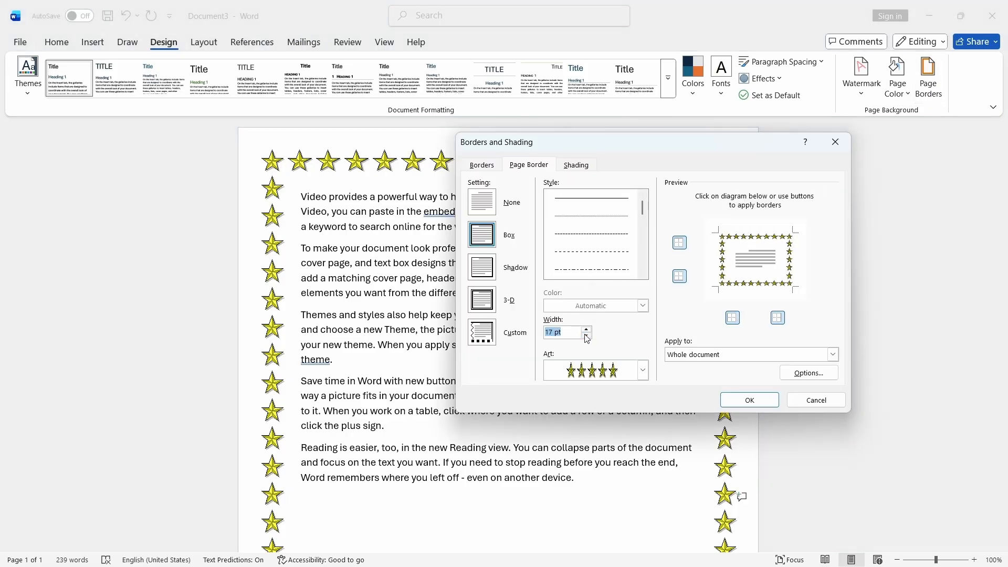
click(588, 330)
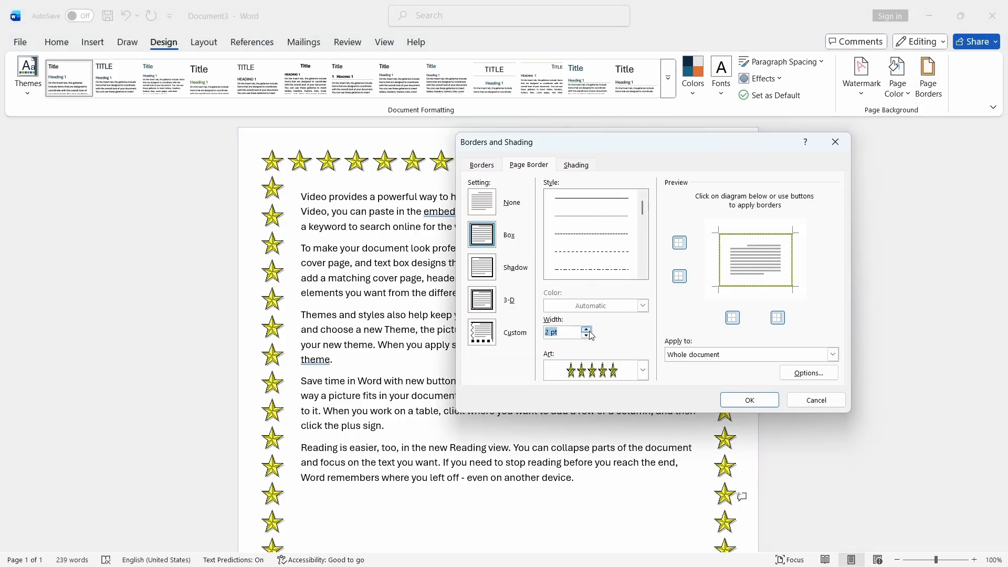
click(587, 329)
click(587, 328)
click(587, 329)
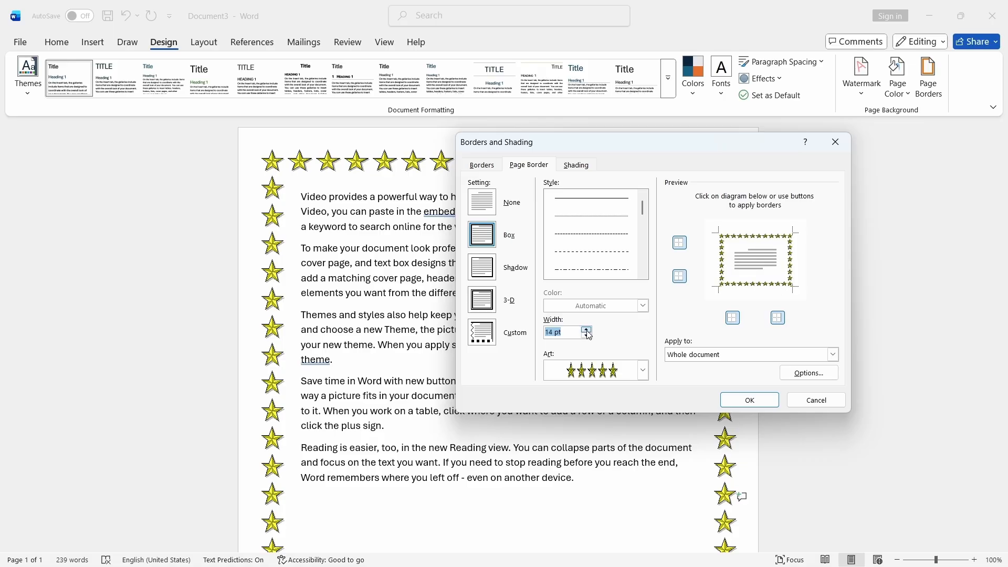
click(749, 401)
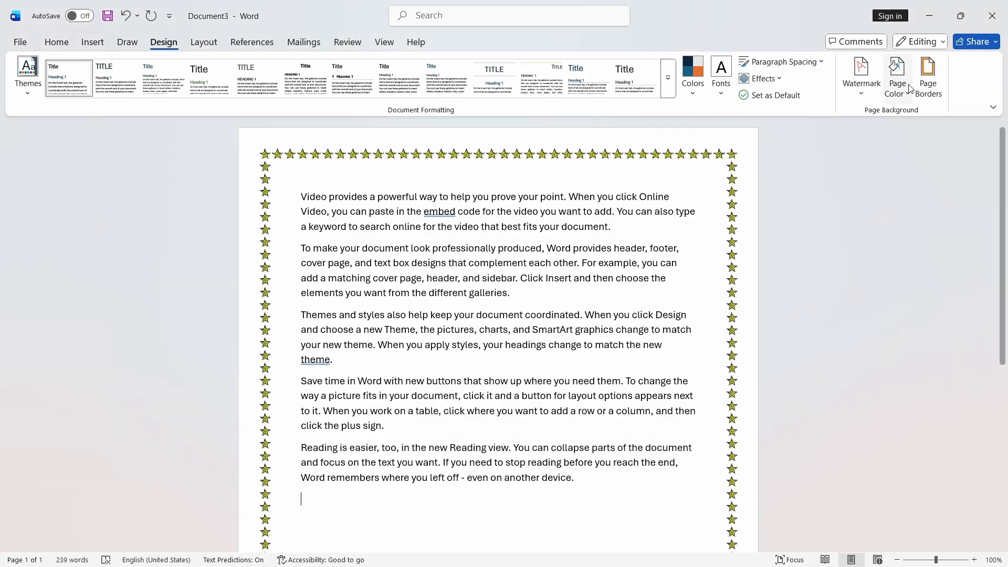
- Open the Borders and Shading dialog and compare its Borders, Page Border and Shading tabs
click(928, 76)
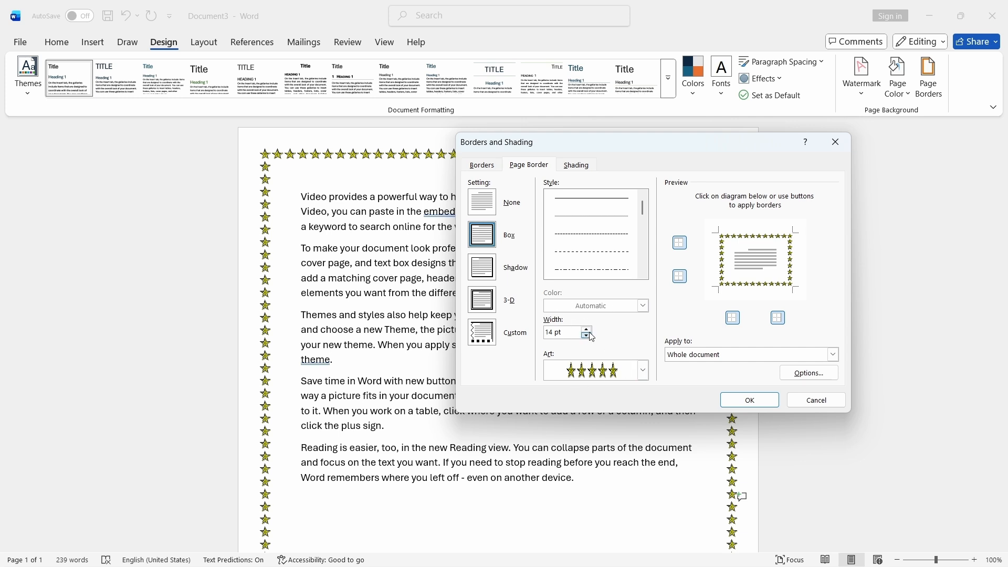
click(582, 167)
click(536, 166)
click(586, 164)
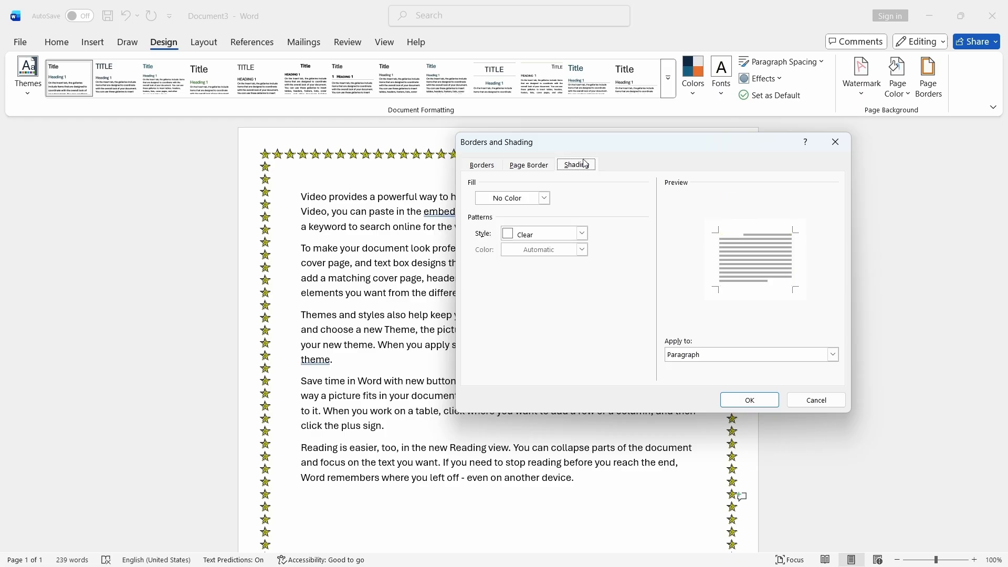
click(544, 167)
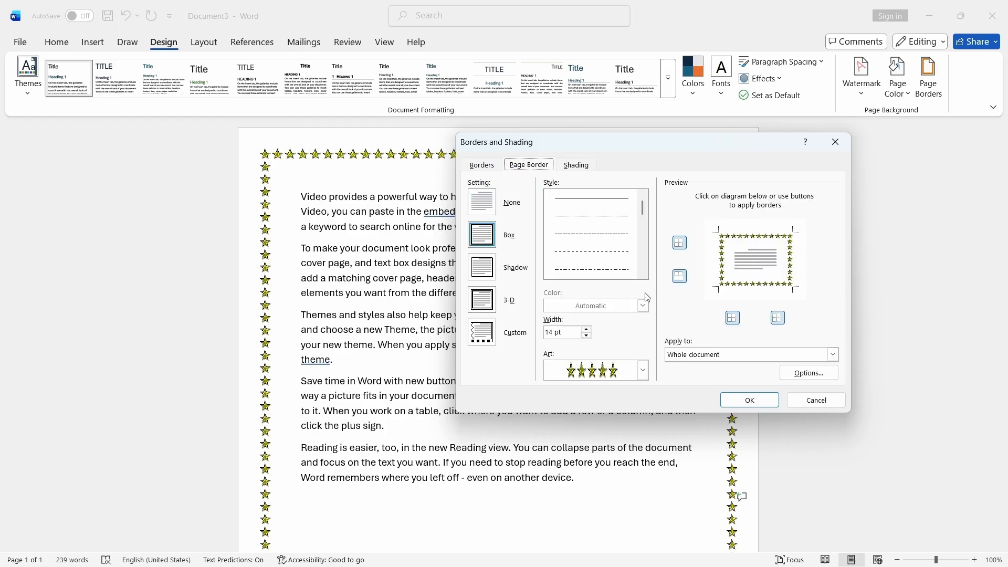
click(483, 167)
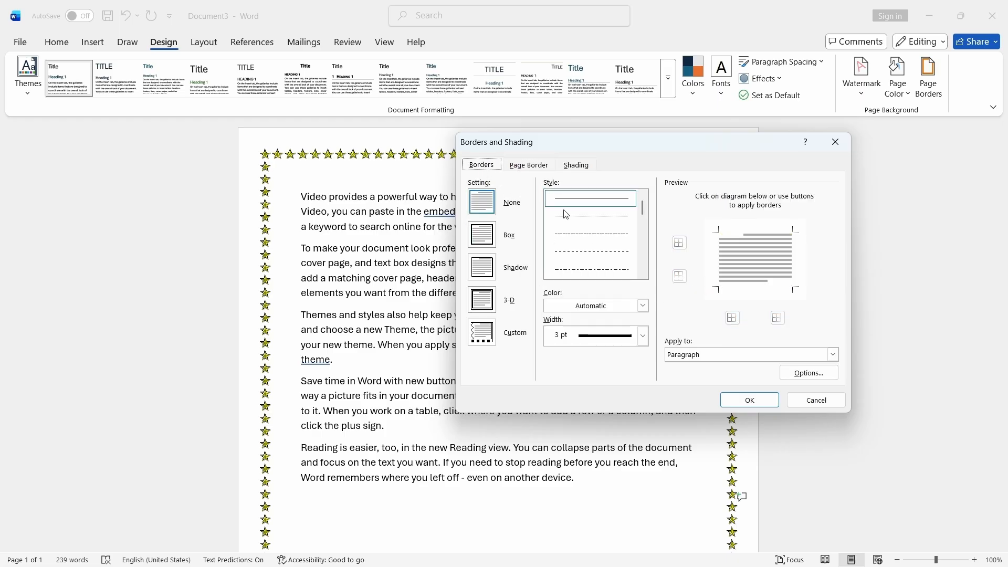
click(533, 166)
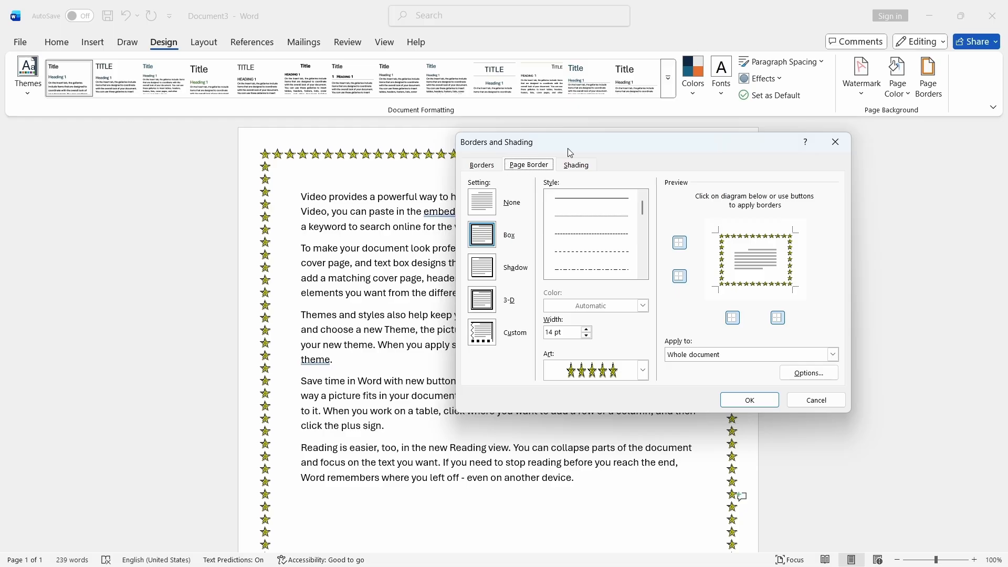
mouse_move(620, 139)
mouse_down()
mouse_move(683, 143)
mouse_move(736, 68)
mouse_move(727, 43)
mouse_up()
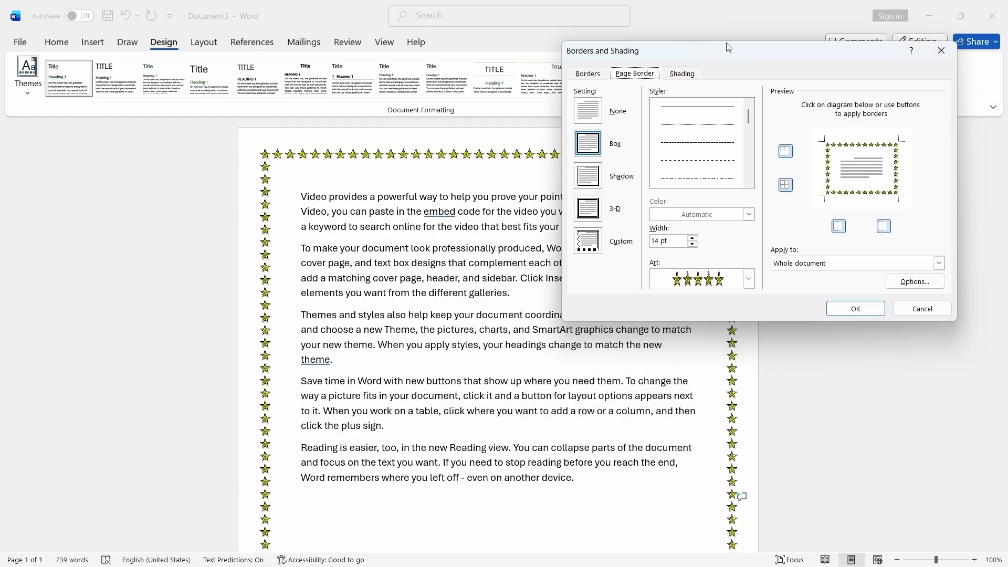
click(589, 75)
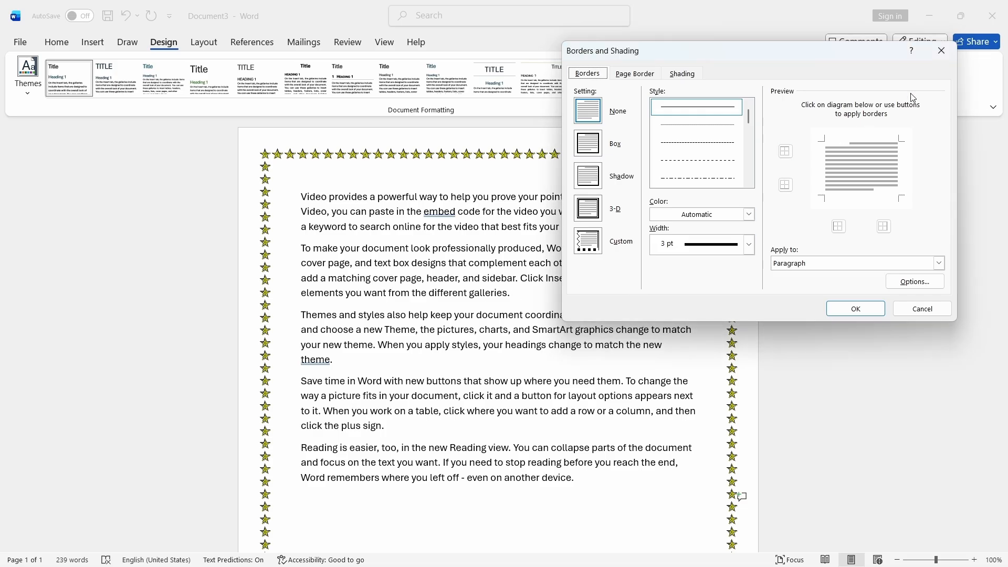
click(943, 50)
- Add a green double-line box border around the fourth paragraph
drag(295, 383, 389, 431)
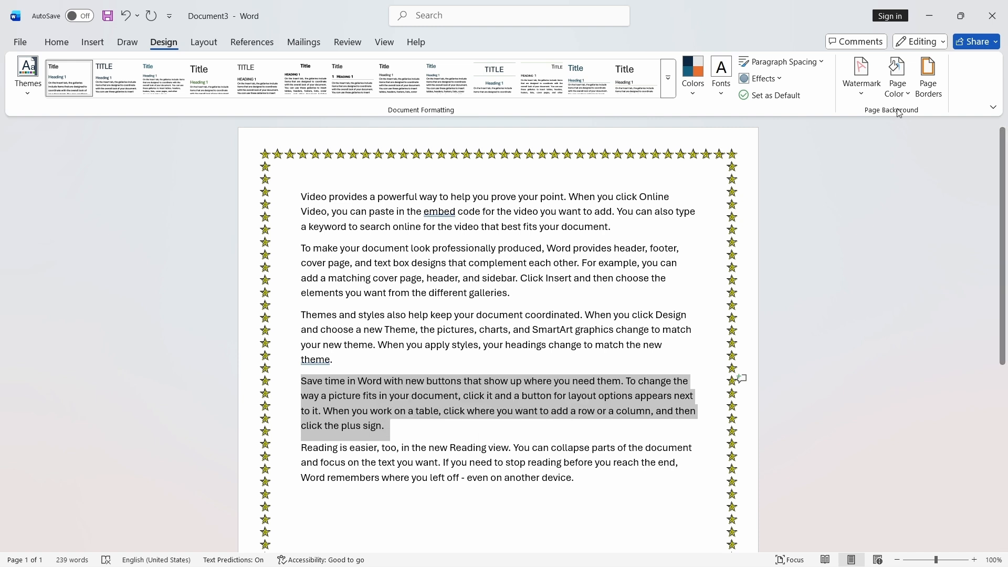
click(929, 89)
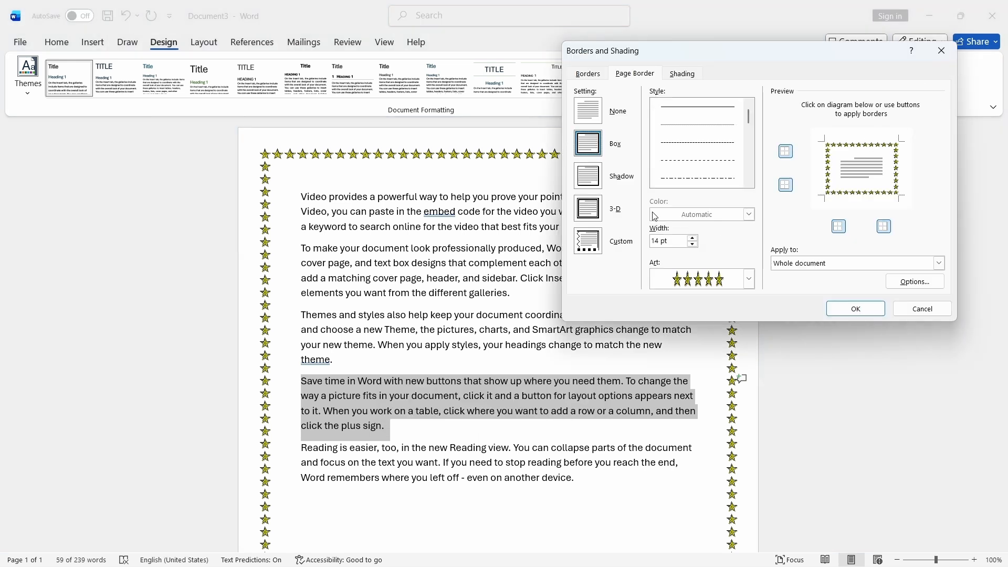
click(588, 74)
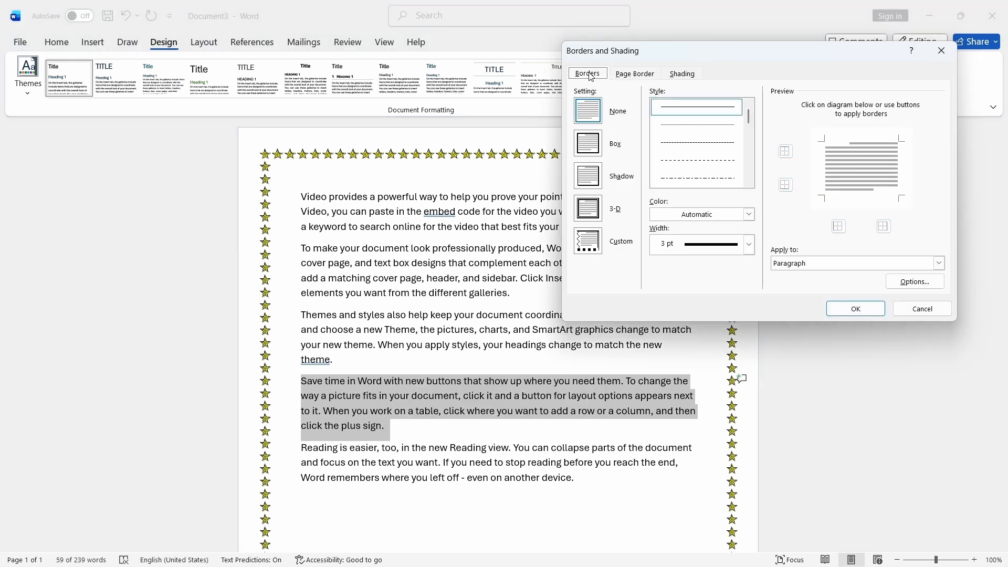
click(941, 50)
click(55, 42)
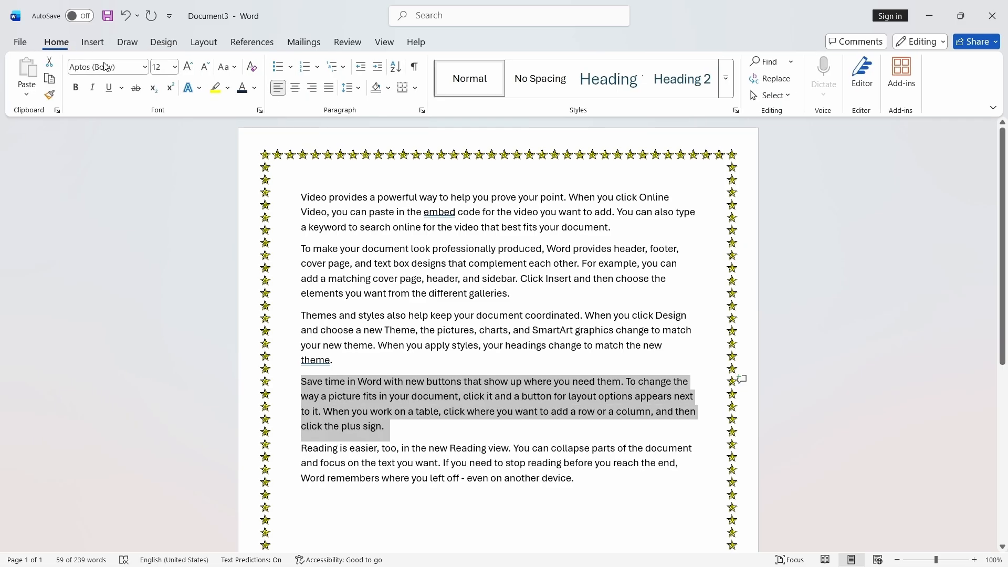
click(415, 88)
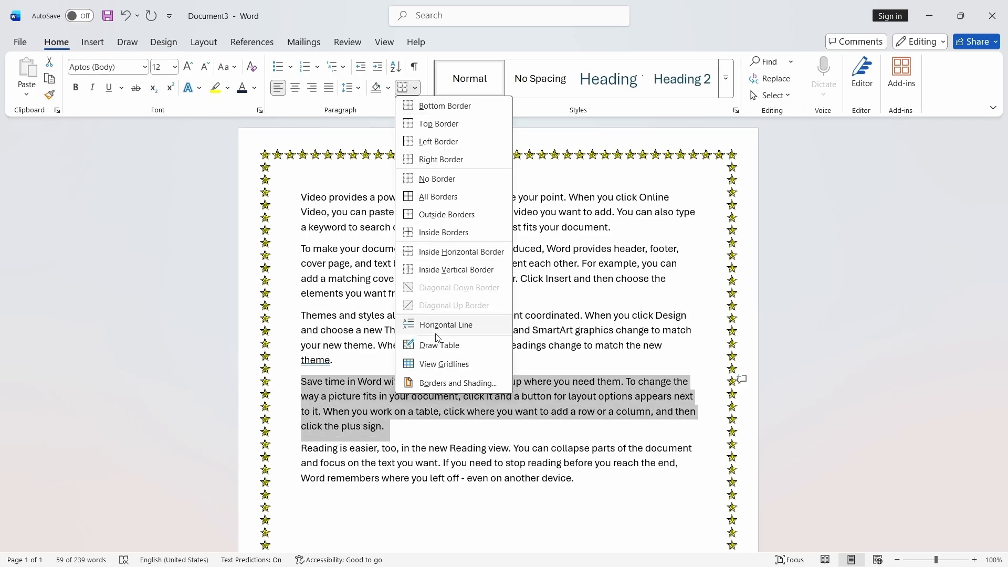
click(457, 382)
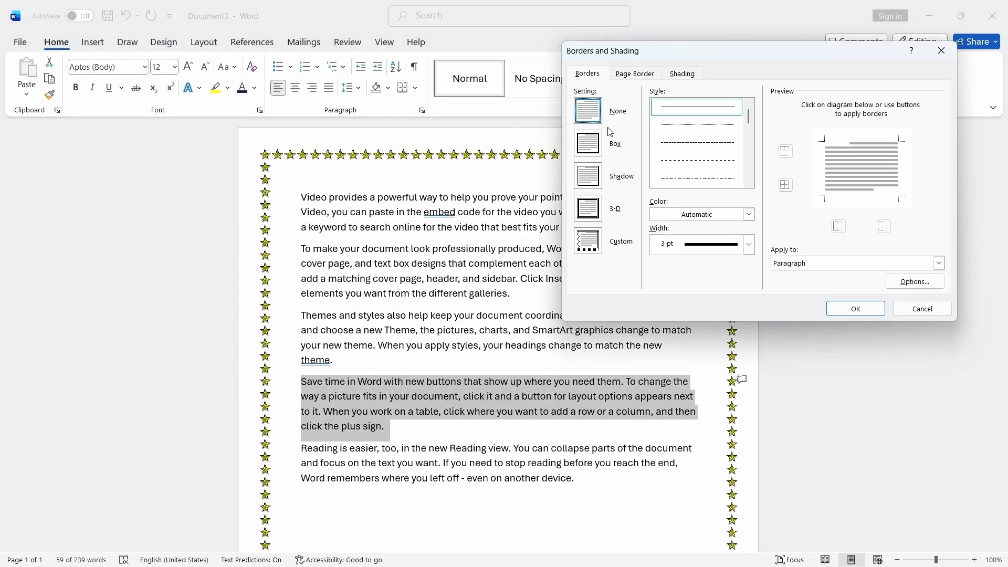
click(628, 76)
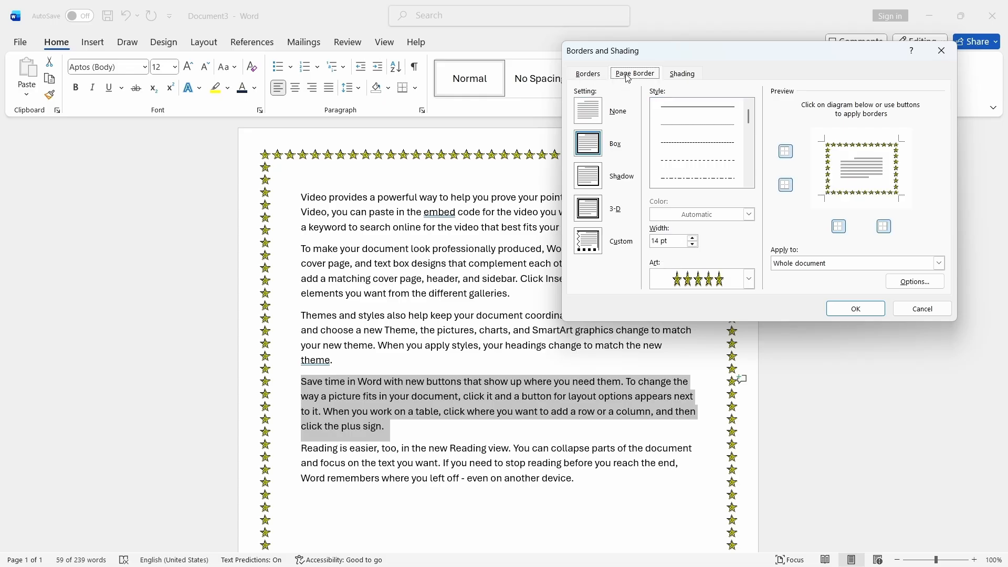
click(598, 76)
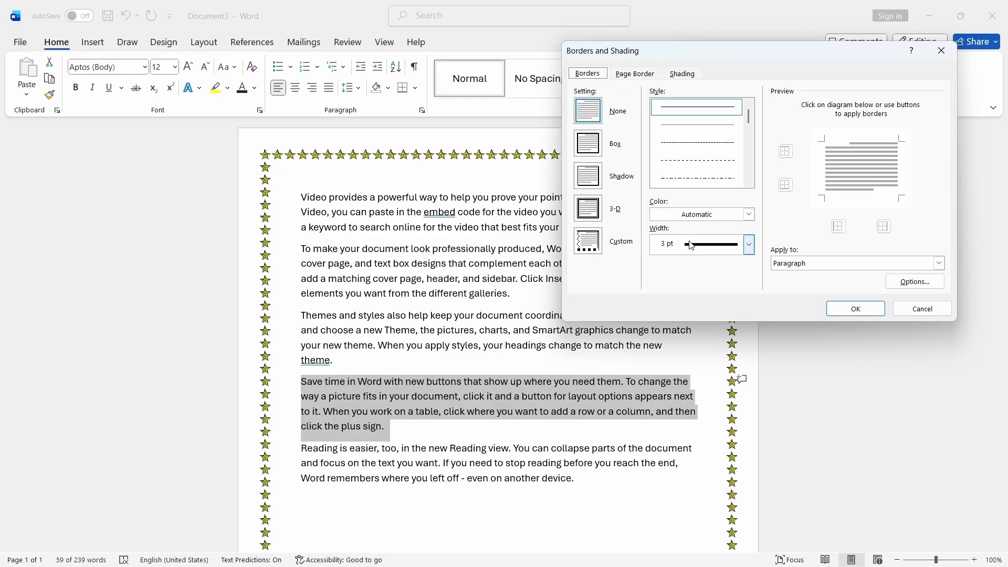
scroll(717, 132, down, 5)
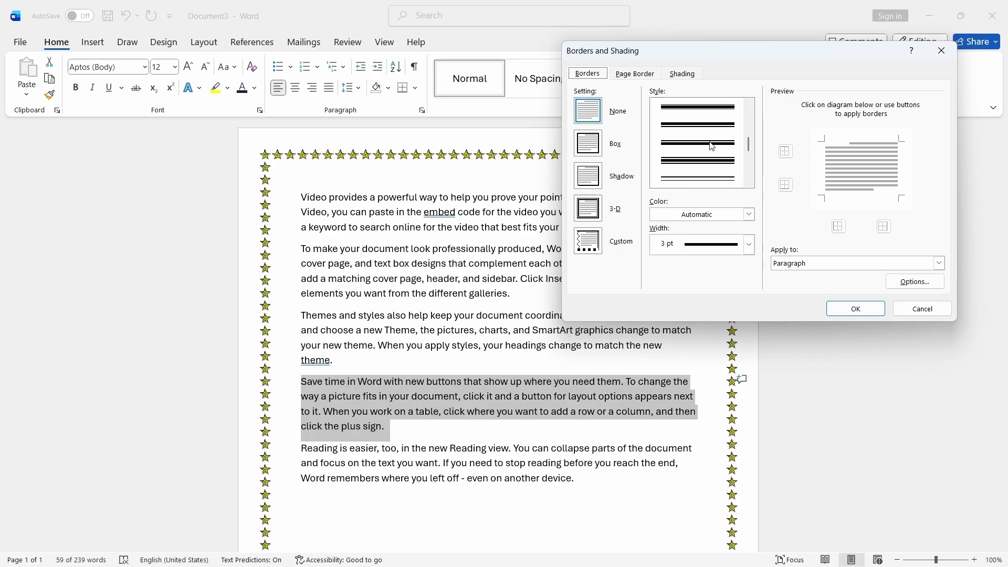
scroll(715, 155, down, 2)
click(716, 176)
click(749, 214)
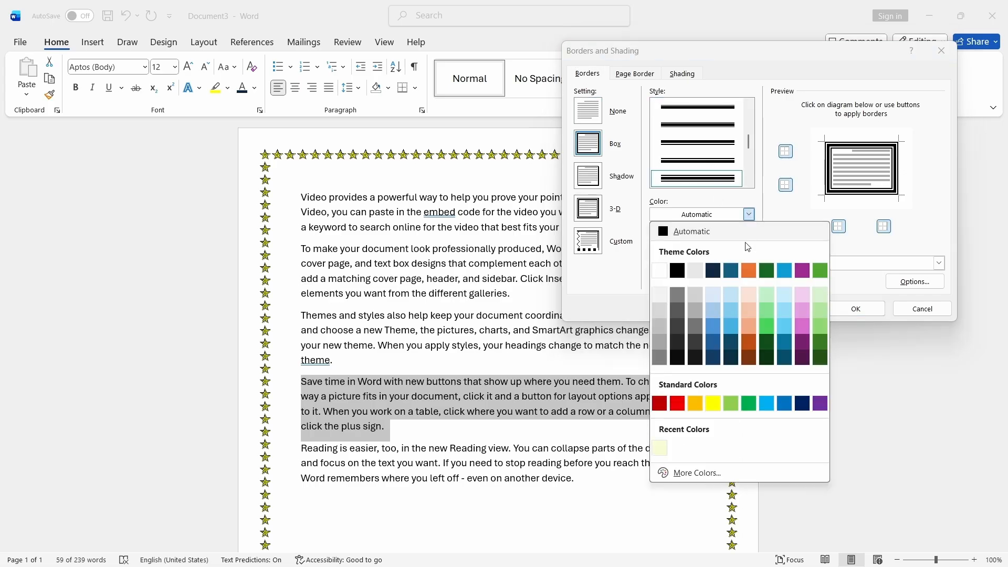
click(766, 271)
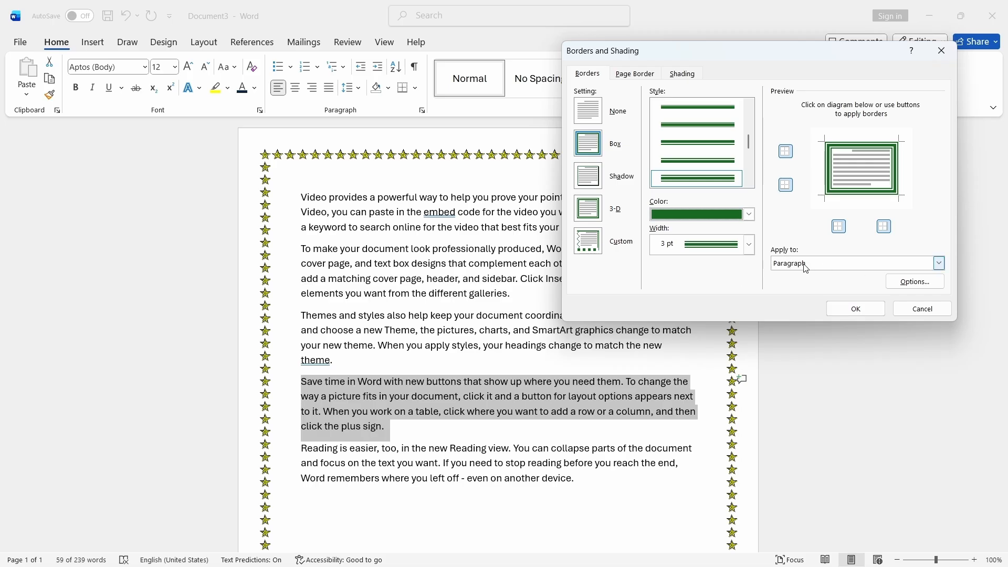
click(856, 308)
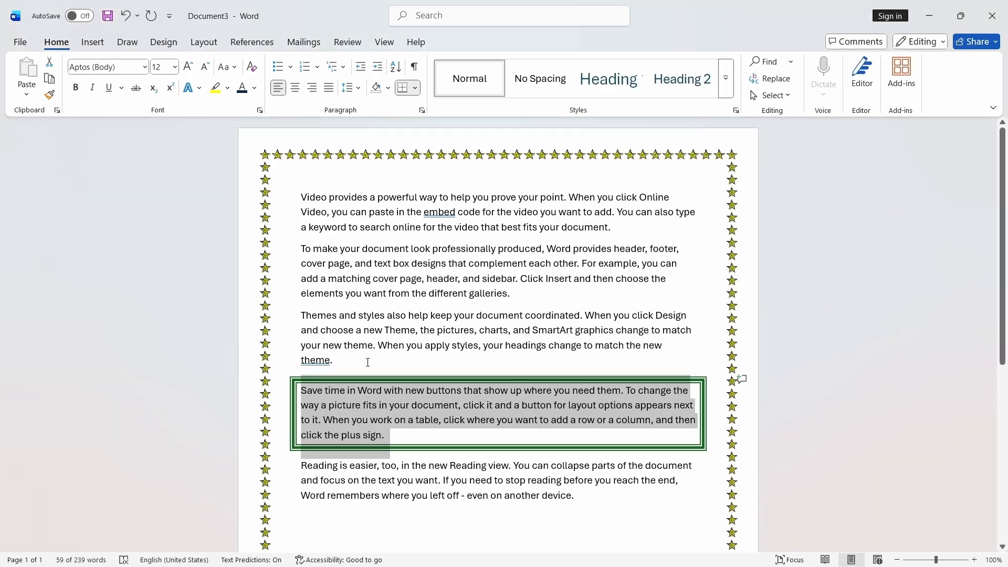
- Shade the bordered fourth paragraph with a light green fill
click(502, 484)
click(489, 403)
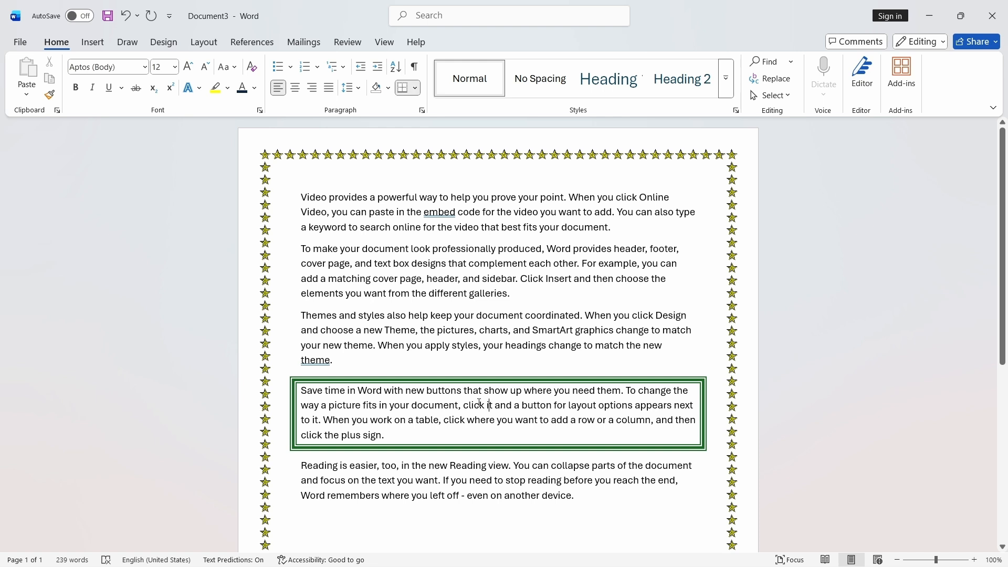
triple_click(307, 393)
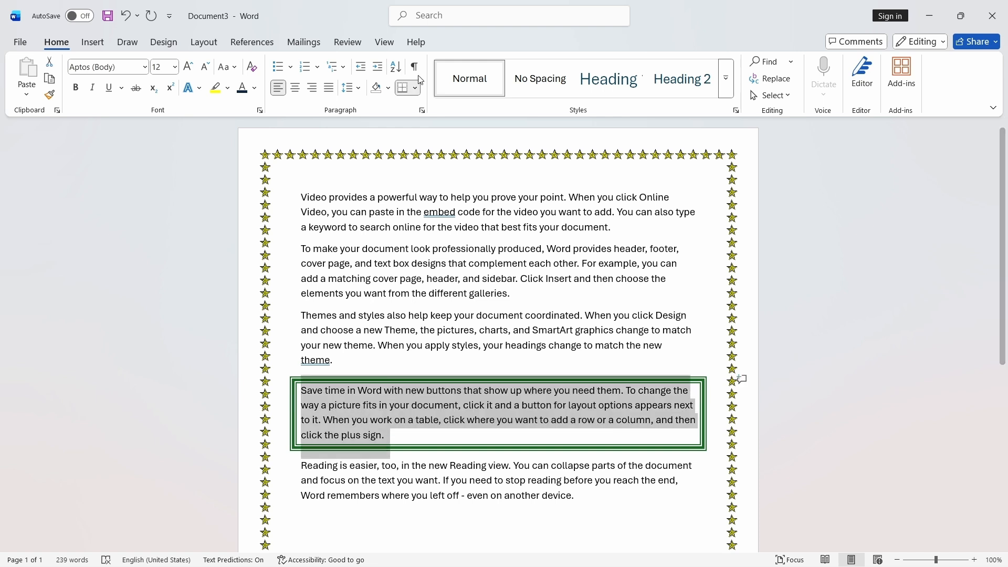
click(163, 42)
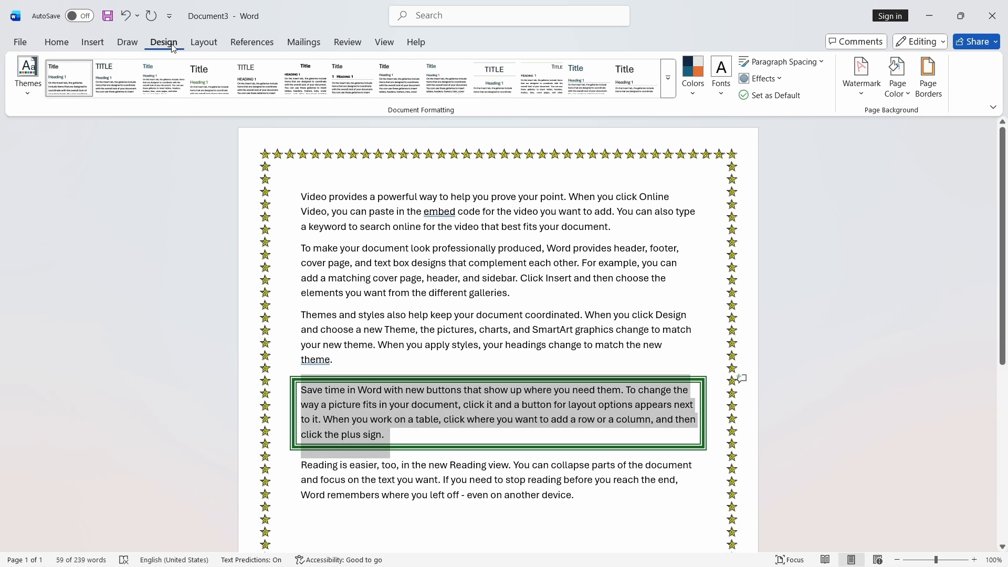
click(939, 94)
click(591, 77)
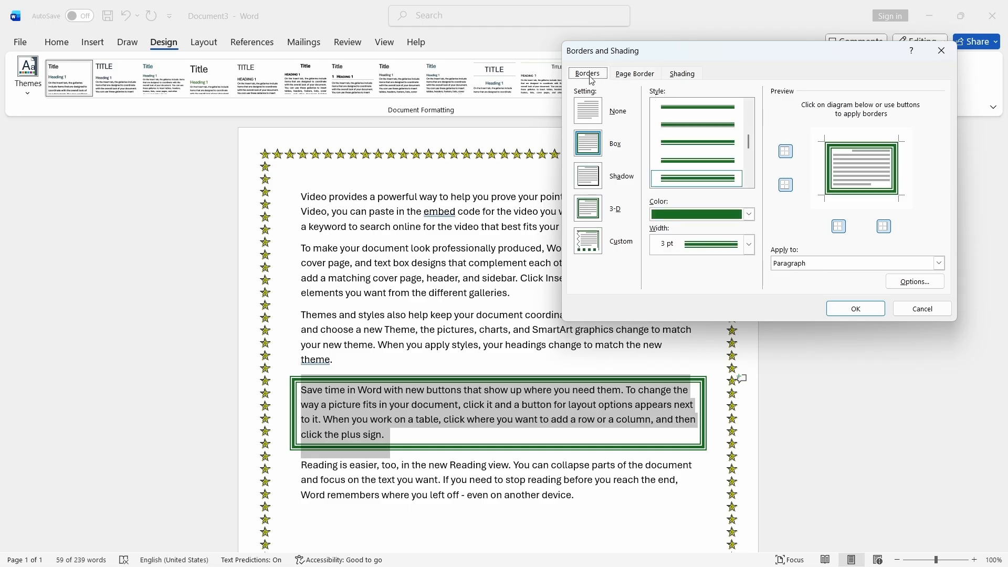
click(693, 77)
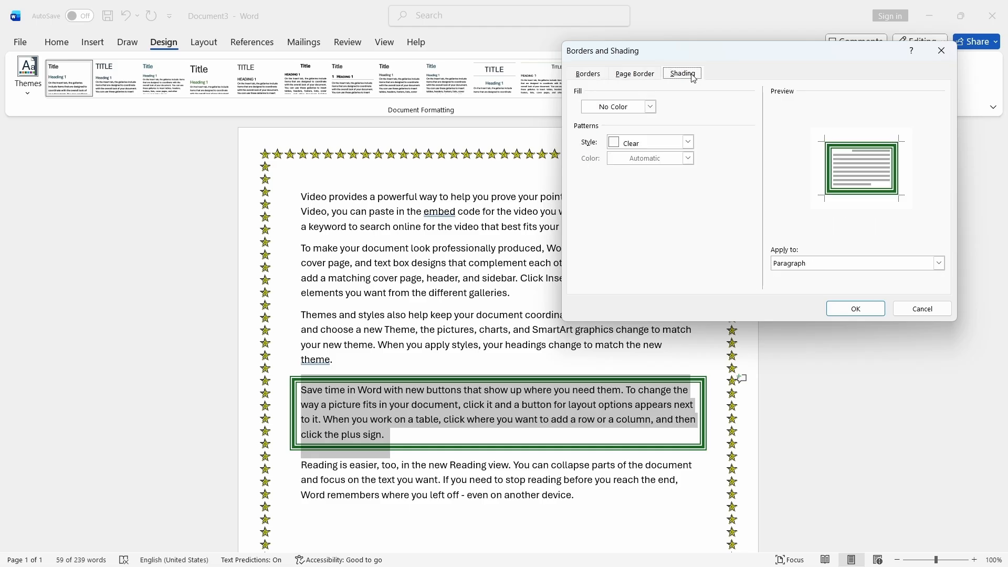
click(650, 107)
click(697, 169)
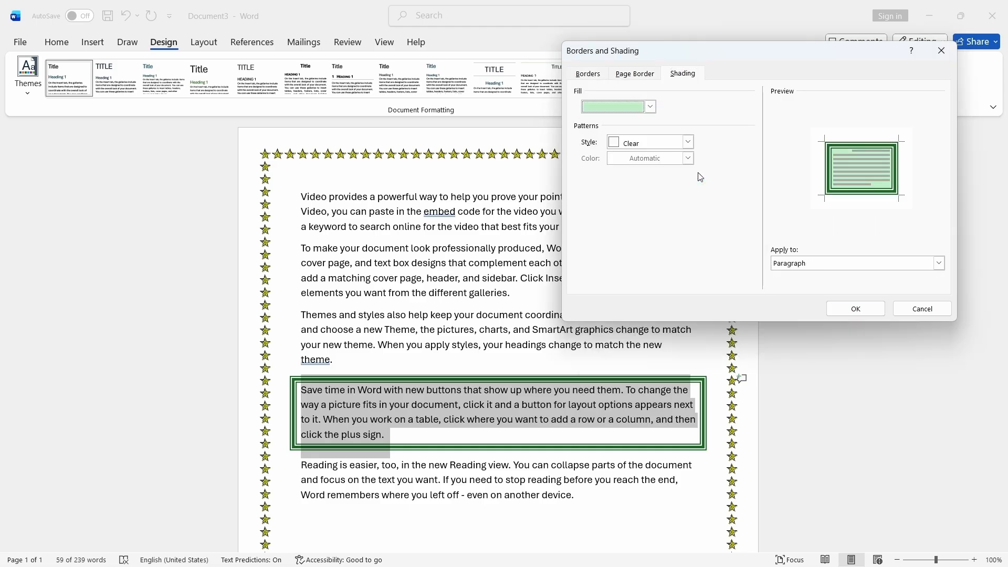
click(856, 309)
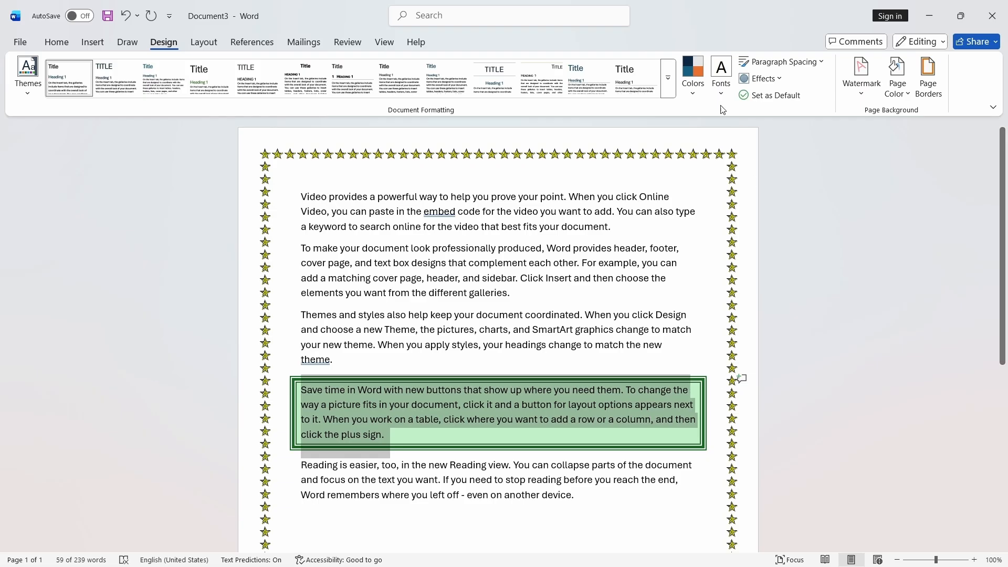
- Reapply the light green shading to the fourth paragraph's text instead of the whole paragraph
click(938, 93)
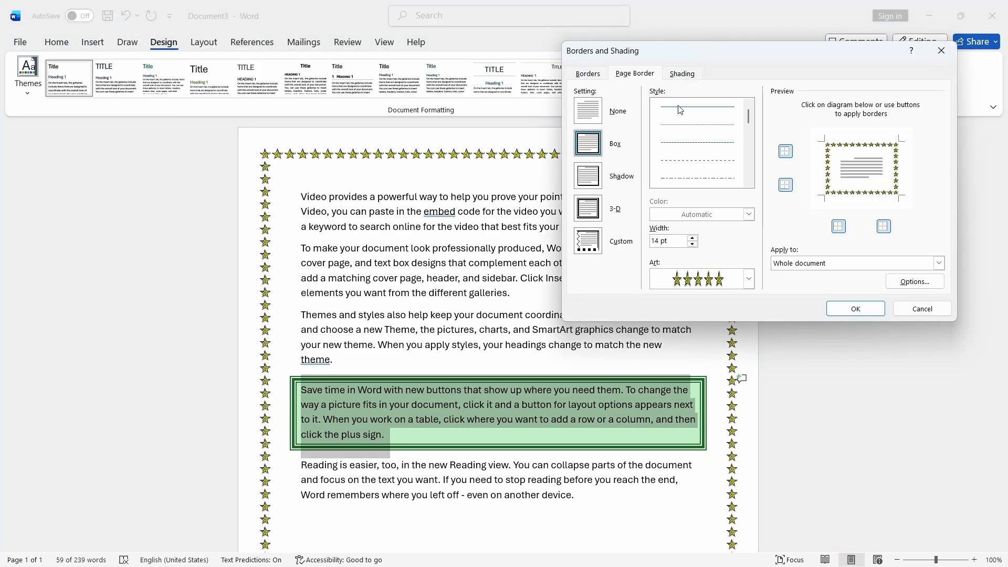
click(683, 74)
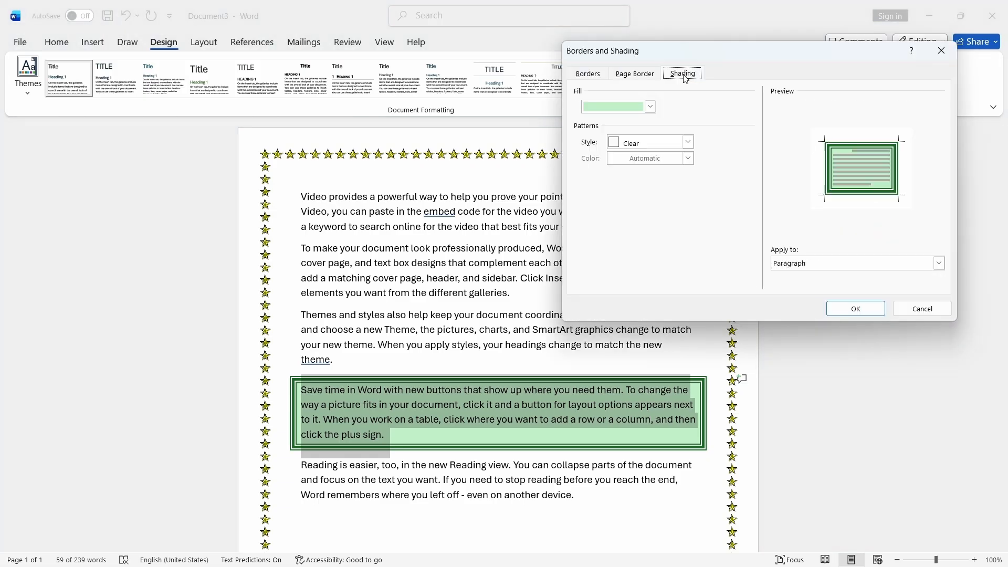
click(939, 263)
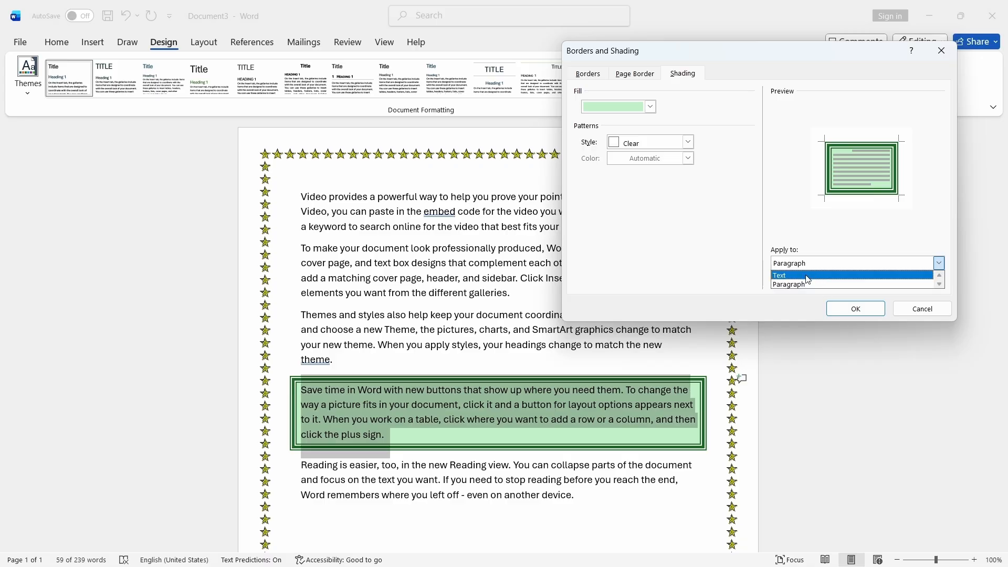
click(808, 277)
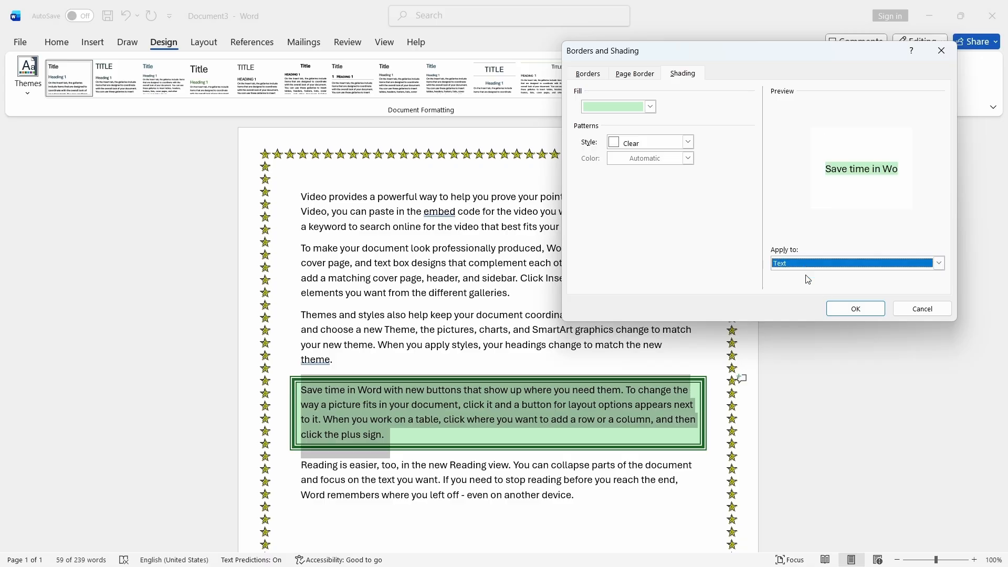
click(854, 308)
click(615, 263)
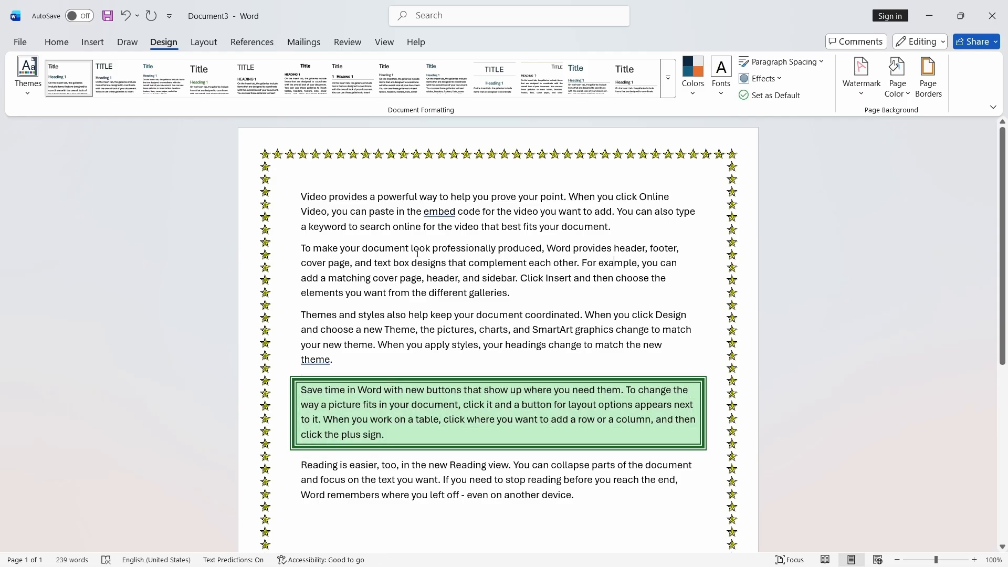
- Apply a teal double-line border to the text of the first paragraph
drag(301, 196, 617, 231)
click(928, 79)
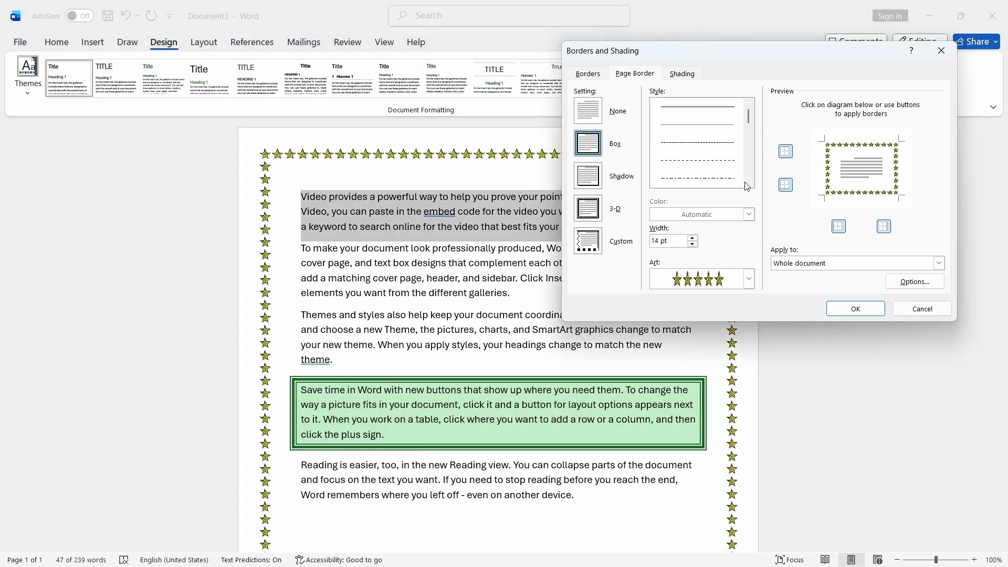
click(590, 74)
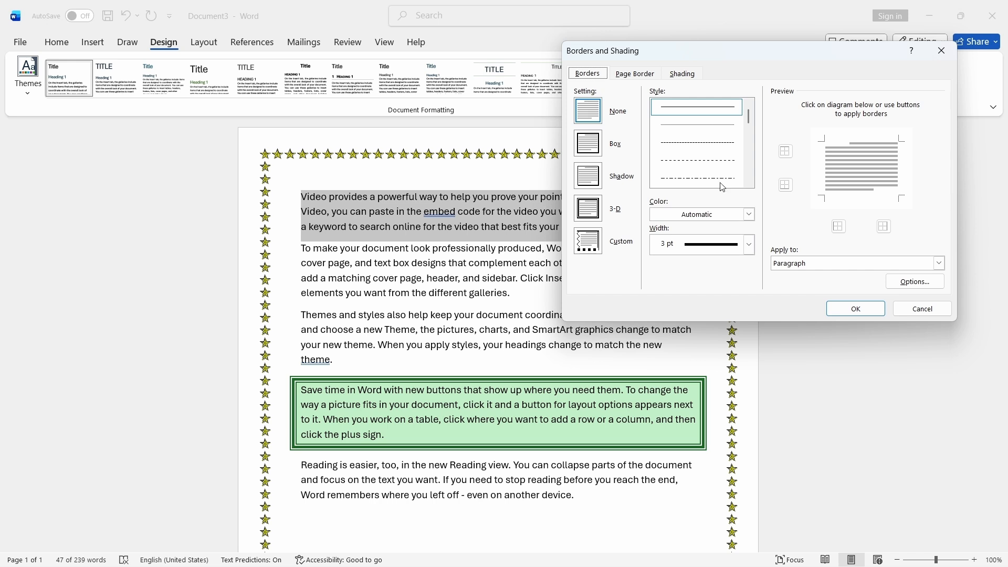
click(939, 263)
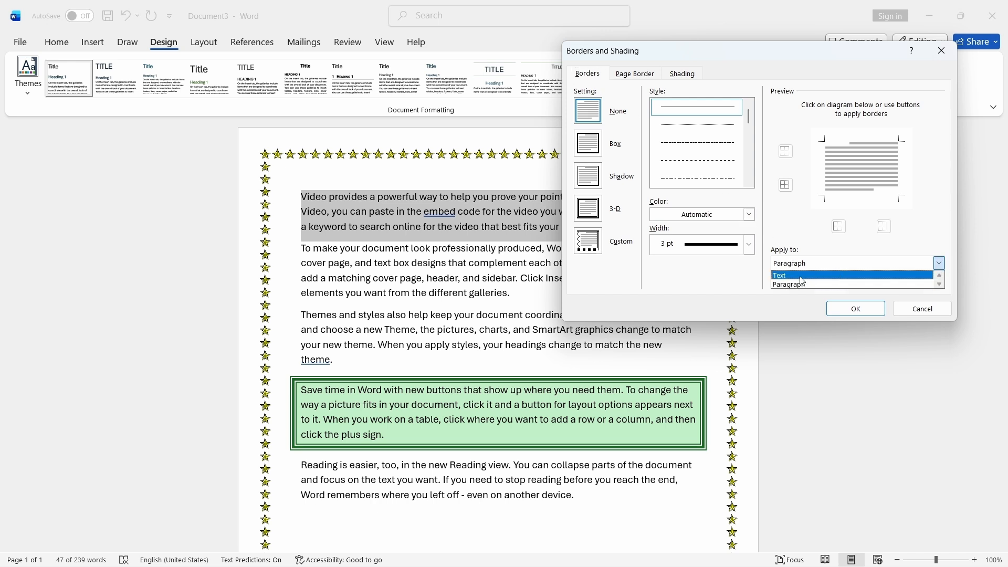
click(839, 272)
scroll(743, 126, down, 3)
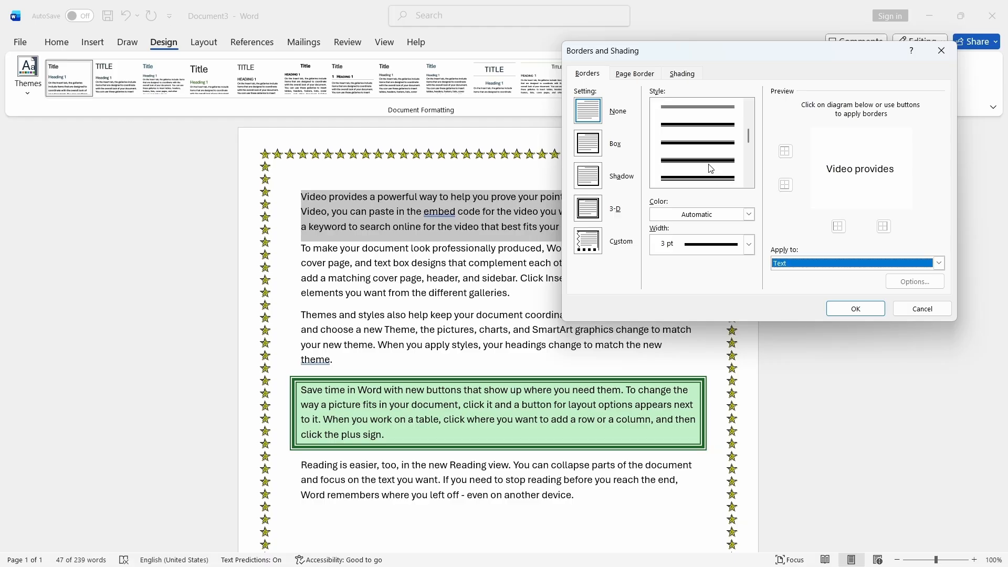
drag(748, 134, 749, 141)
click(723, 179)
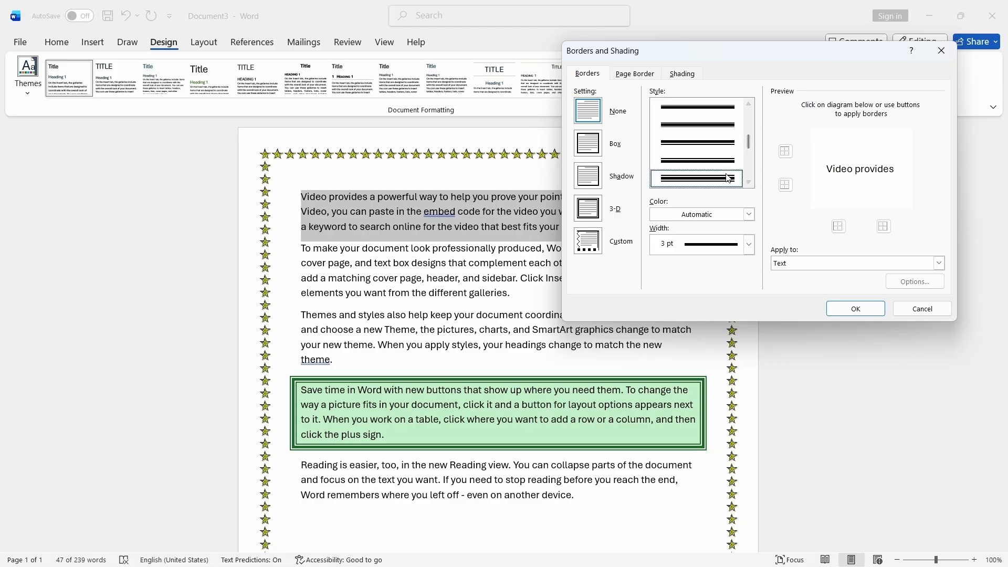
click(749, 214)
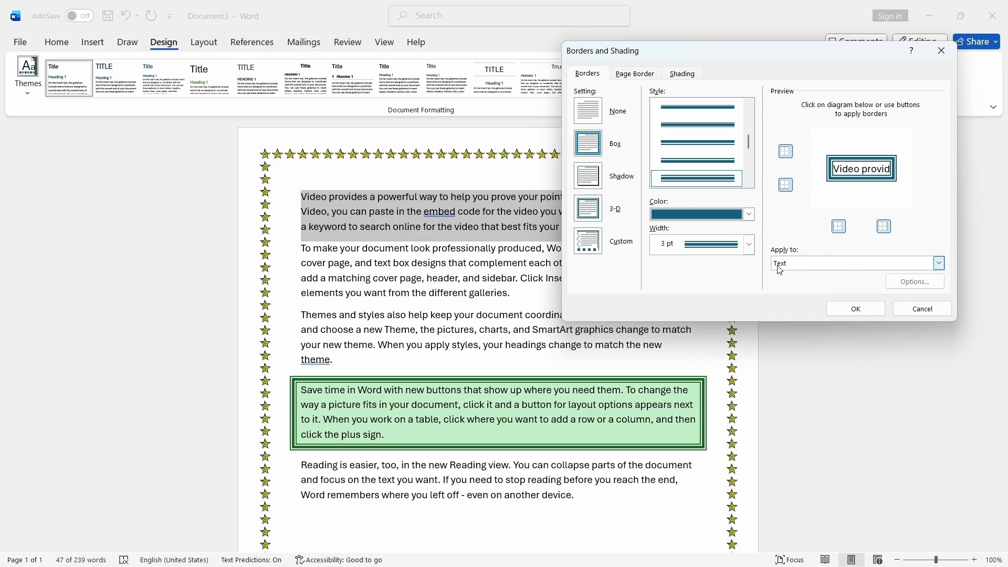
click(936, 272)
click(924, 282)
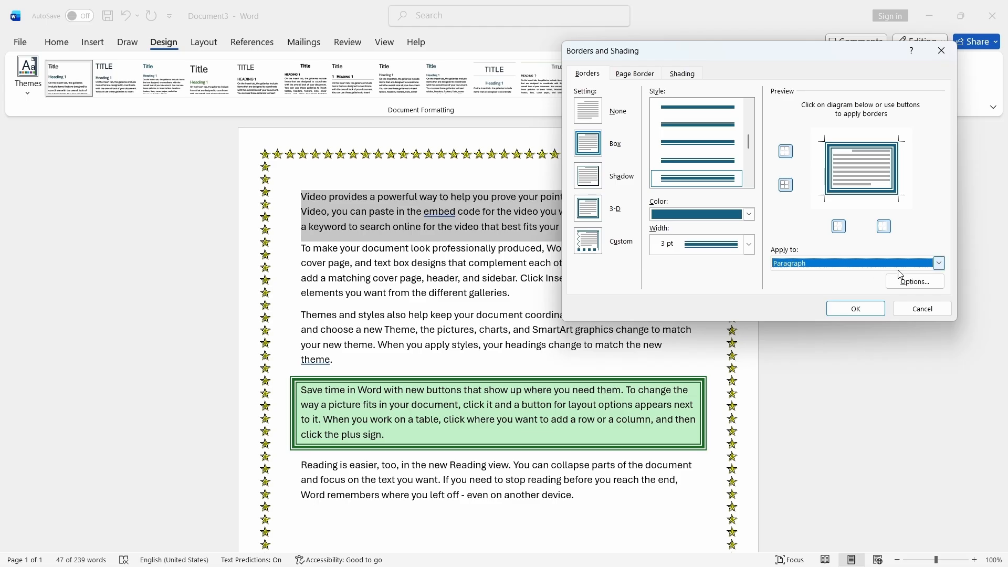
click(934, 265)
click(862, 276)
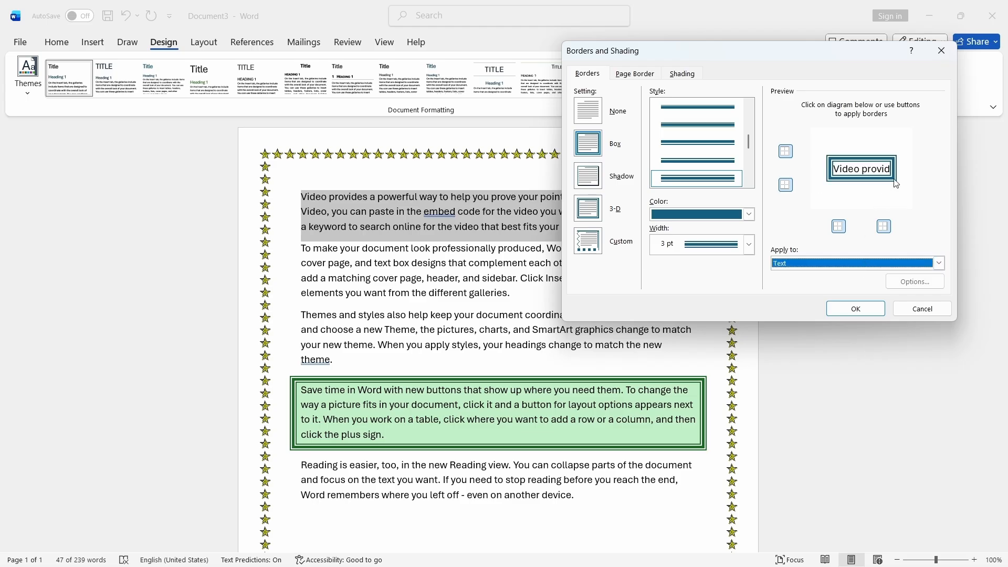
click(864, 308)
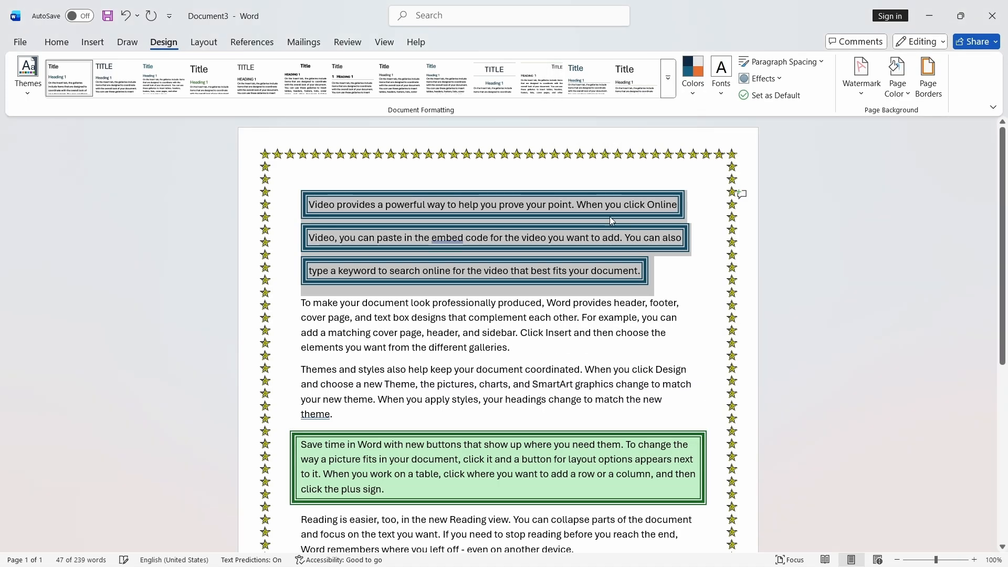
click(692, 231)
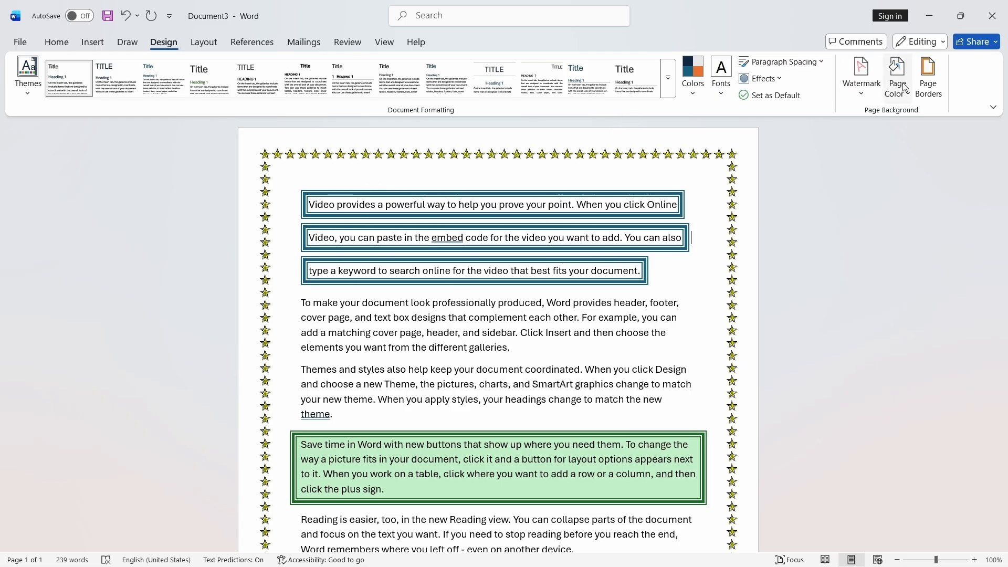
- Undo the text border on the first paragraph
click(929, 73)
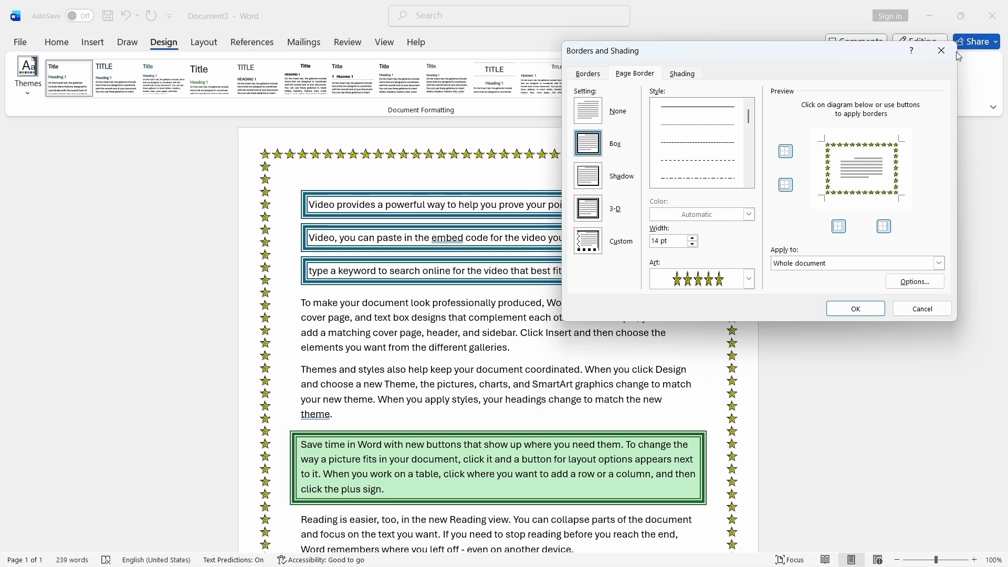
click(942, 51)
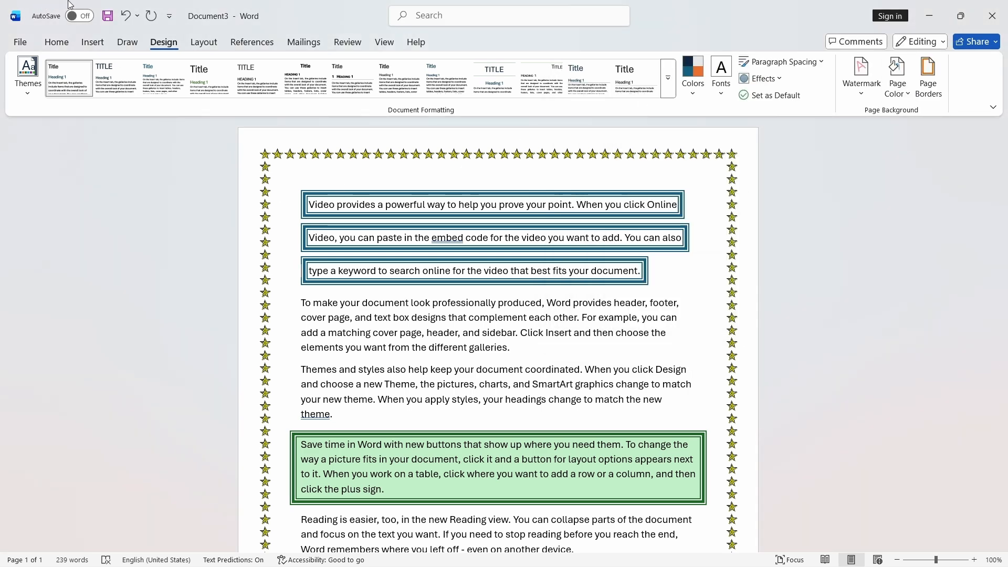
click(125, 16)
- Add a black double-line box border around the whole first paragraph
click(928, 78)
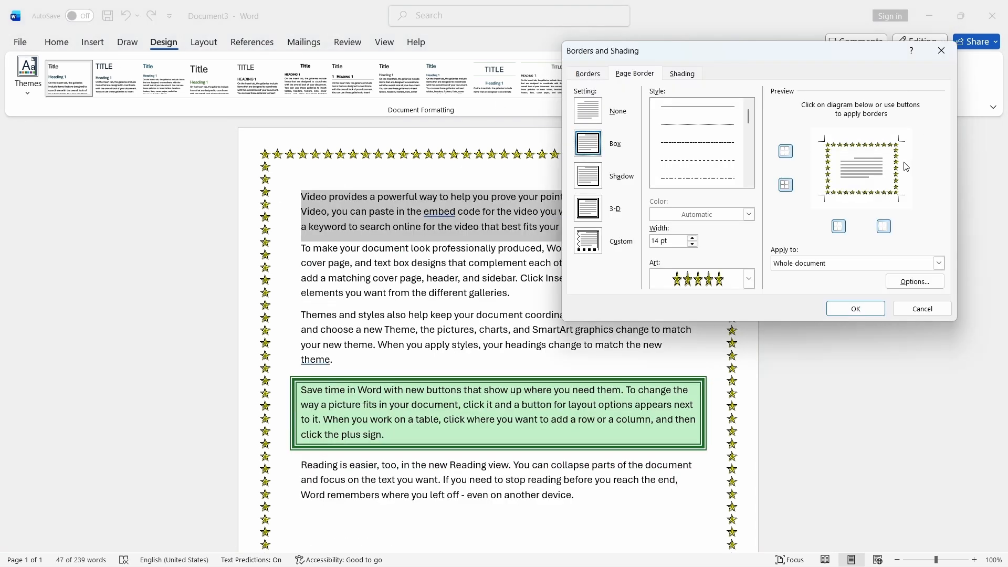
click(598, 79)
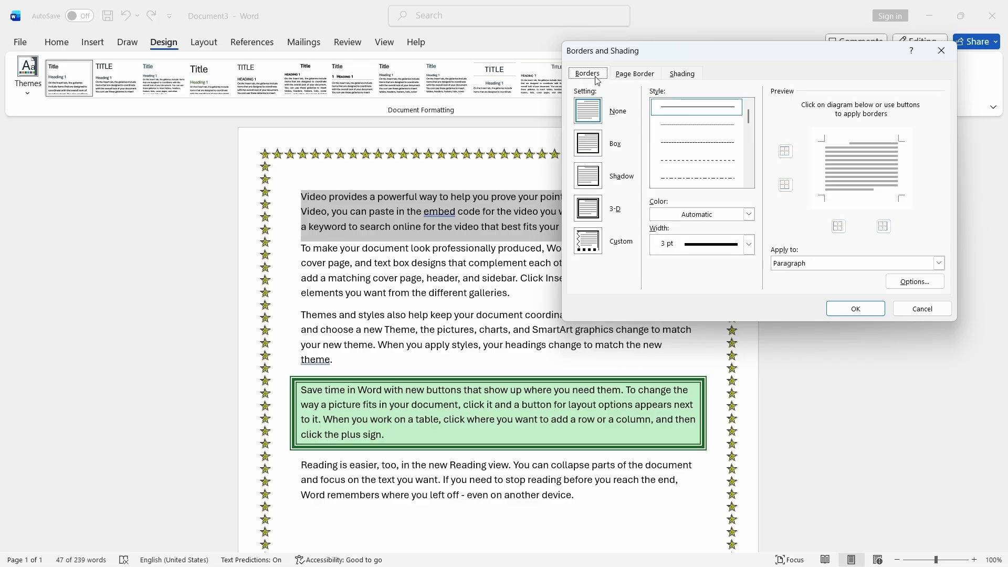
click(938, 264)
click(912, 283)
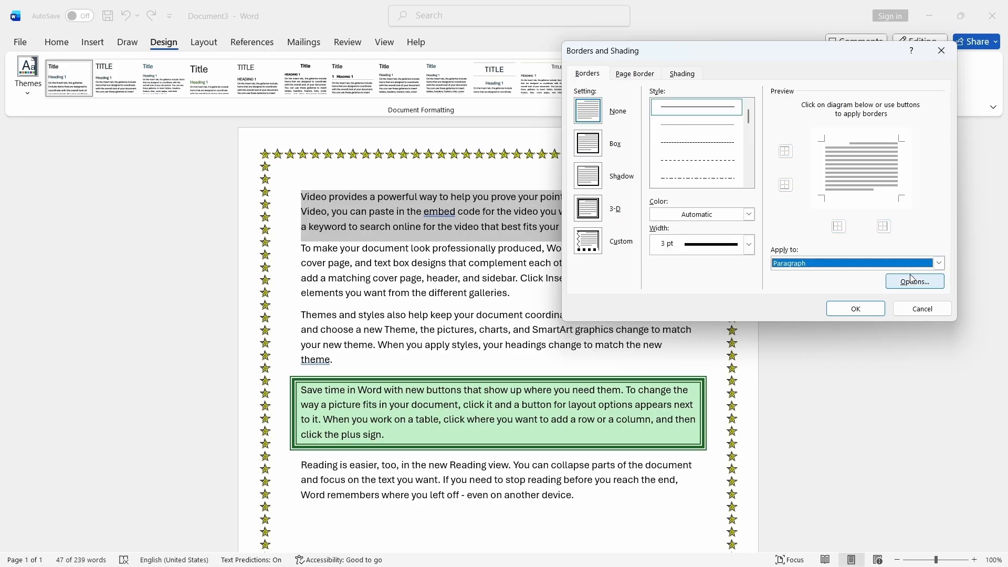
scroll(692, 135, down, 3)
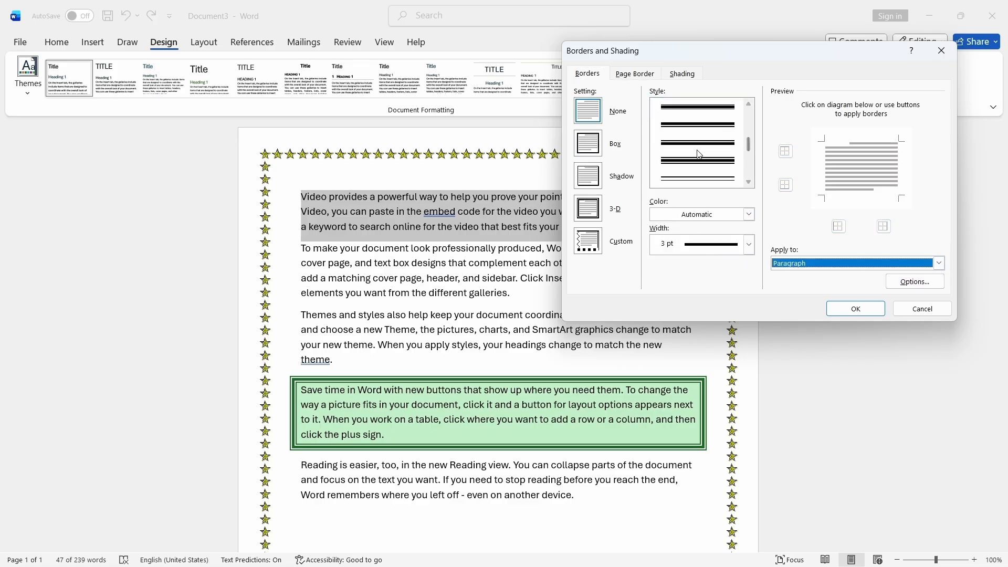
click(699, 179)
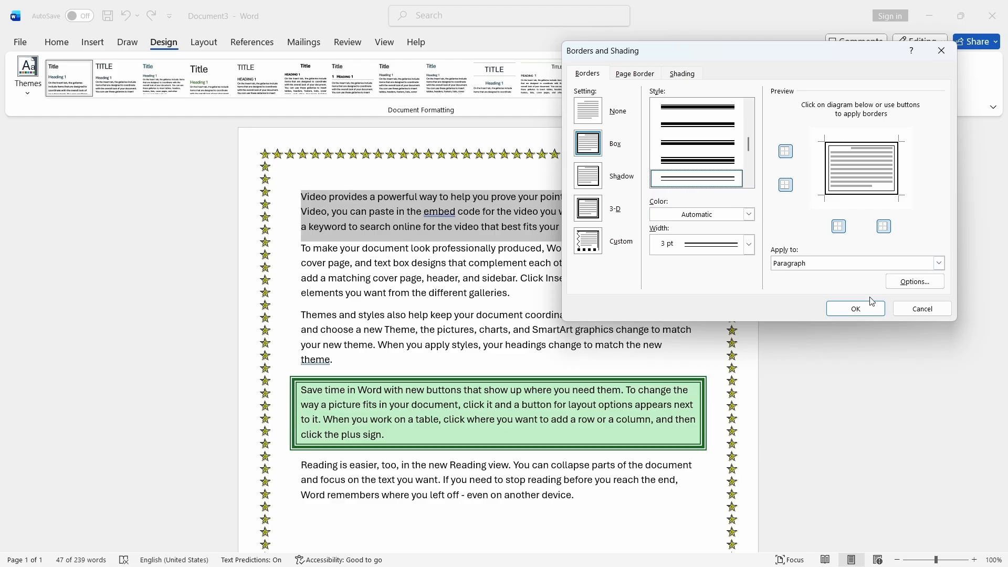
click(856, 308)
click(676, 277)
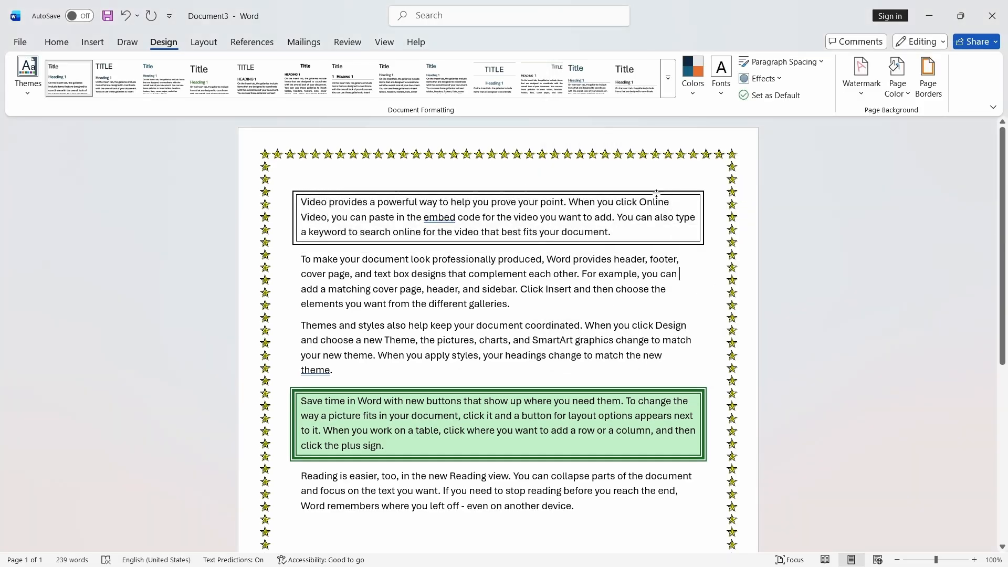
- Open the Borders and Shading dialog and review the Shading tab for the first paragraph
click(928, 90)
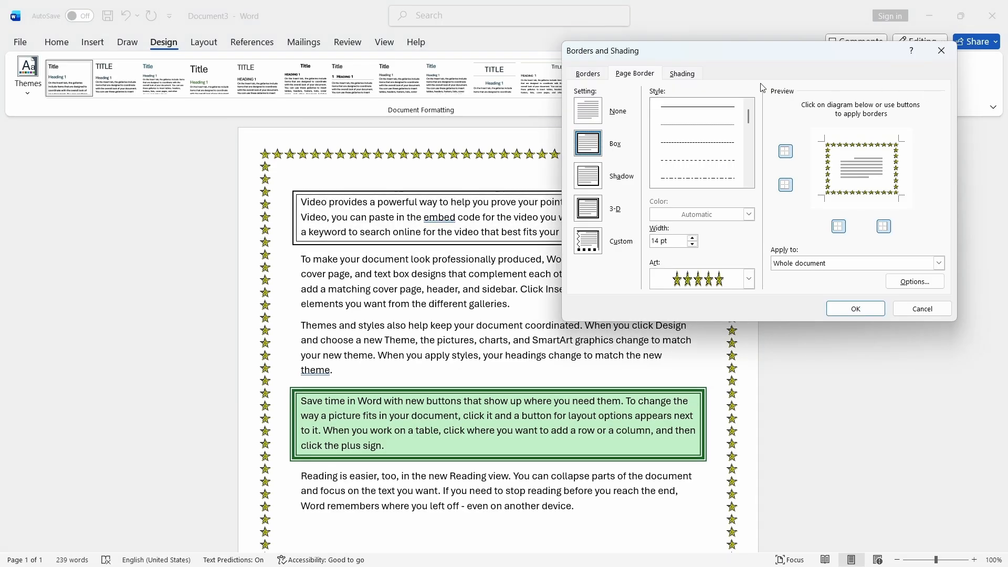
click(692, 79)
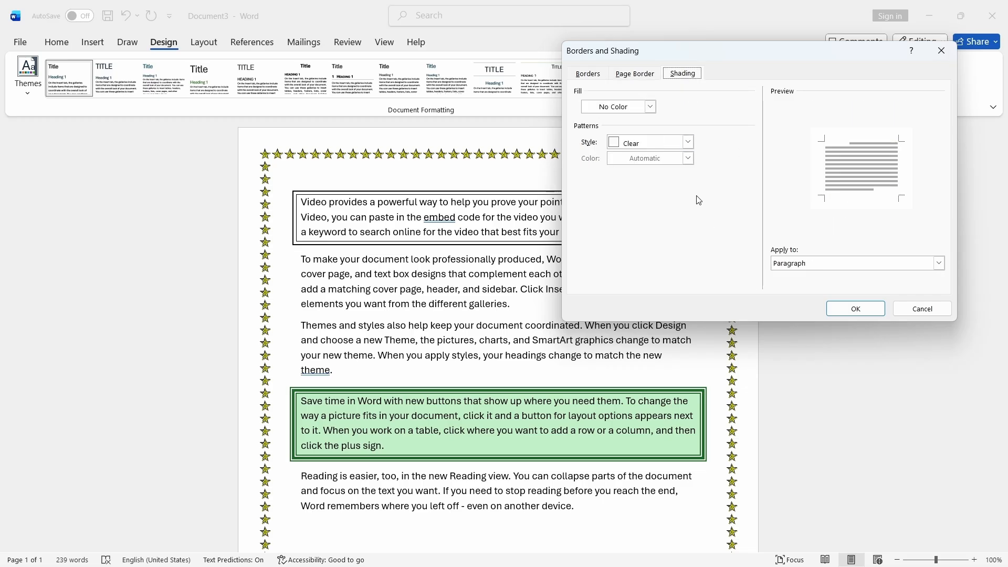
click(942, 50)
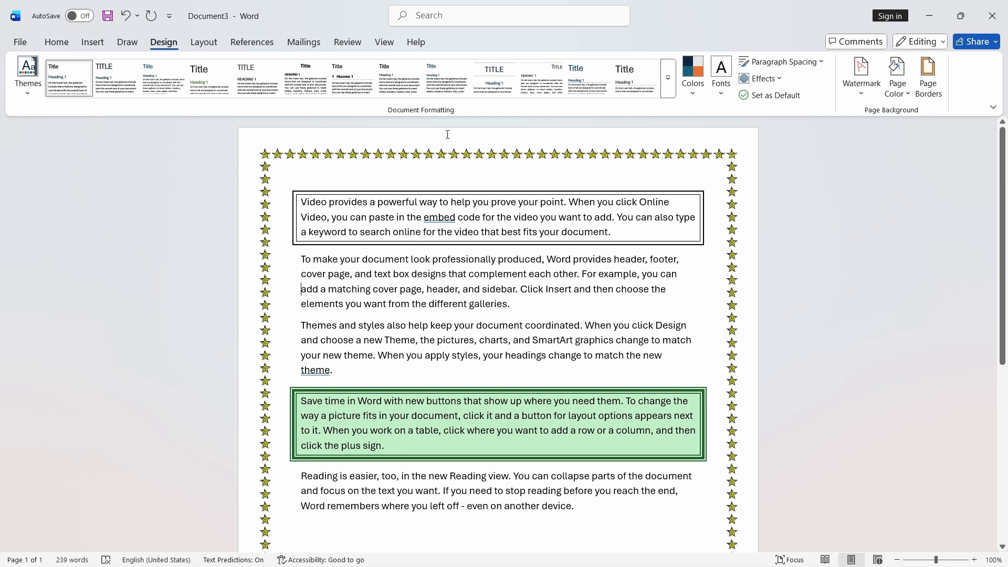
click(736, 231)
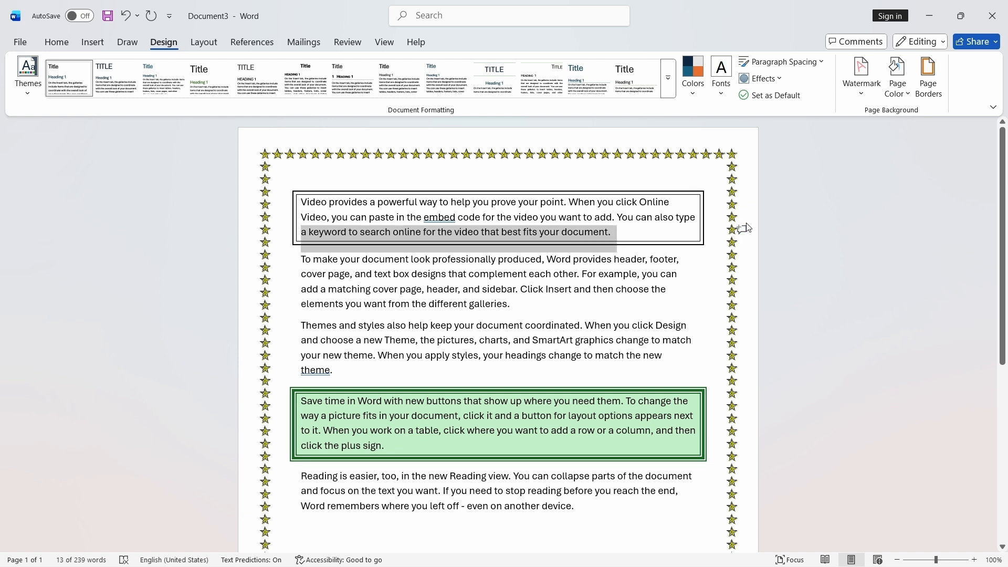